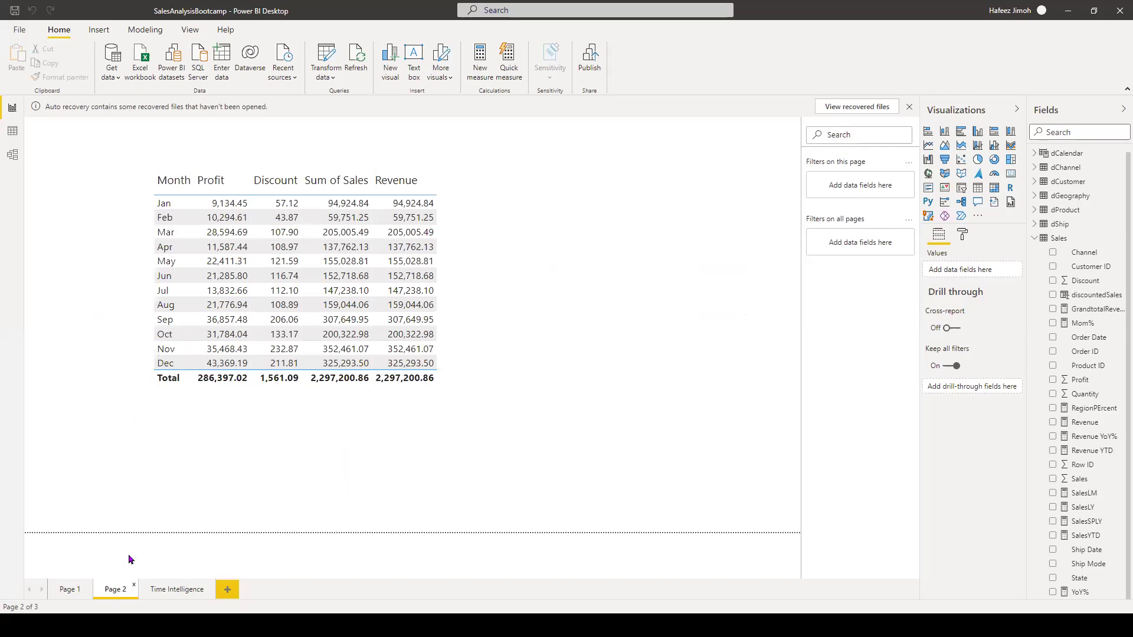
# Delete Page 2 and Page 1 from the report.
pyautogui.rightClick(133, 589)
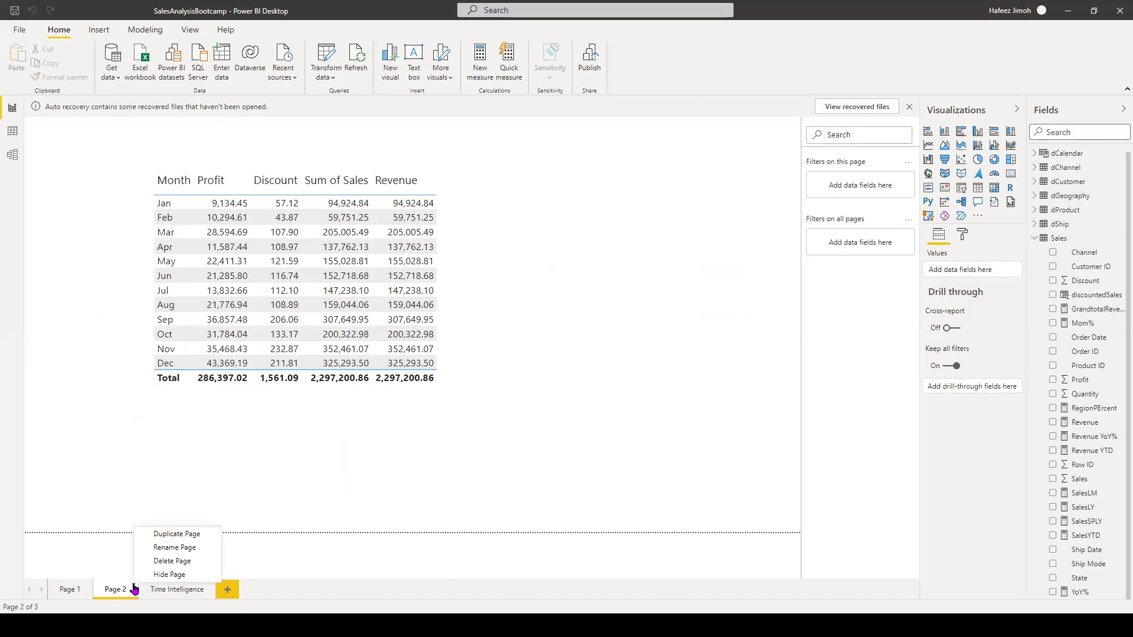
pyautogui.click(174, 562)
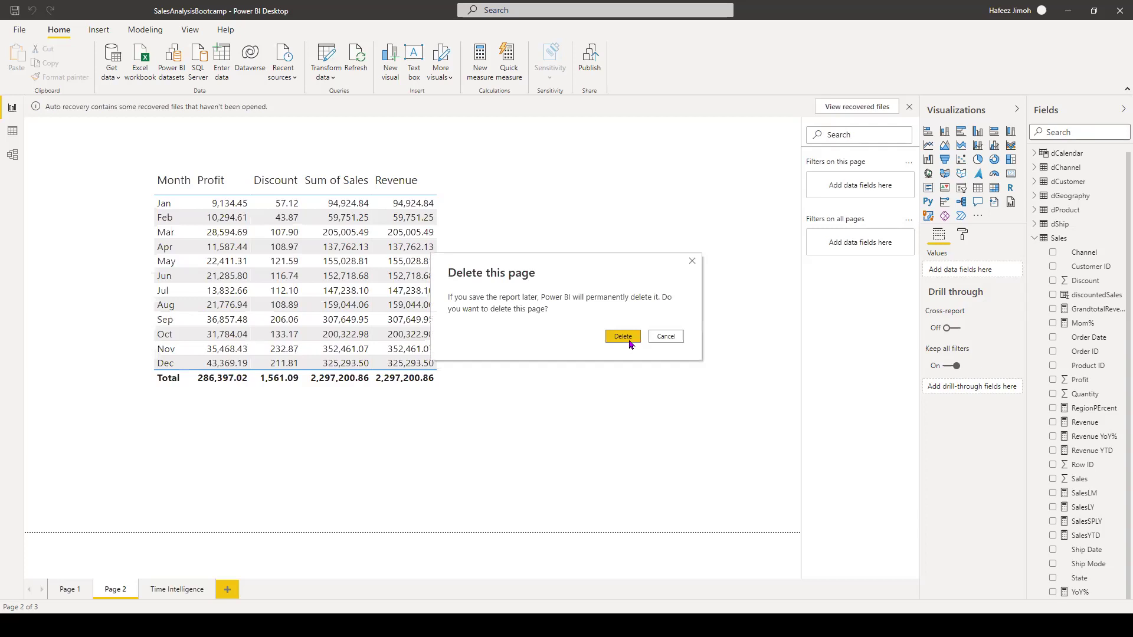
pyautogui.click(624, 337)
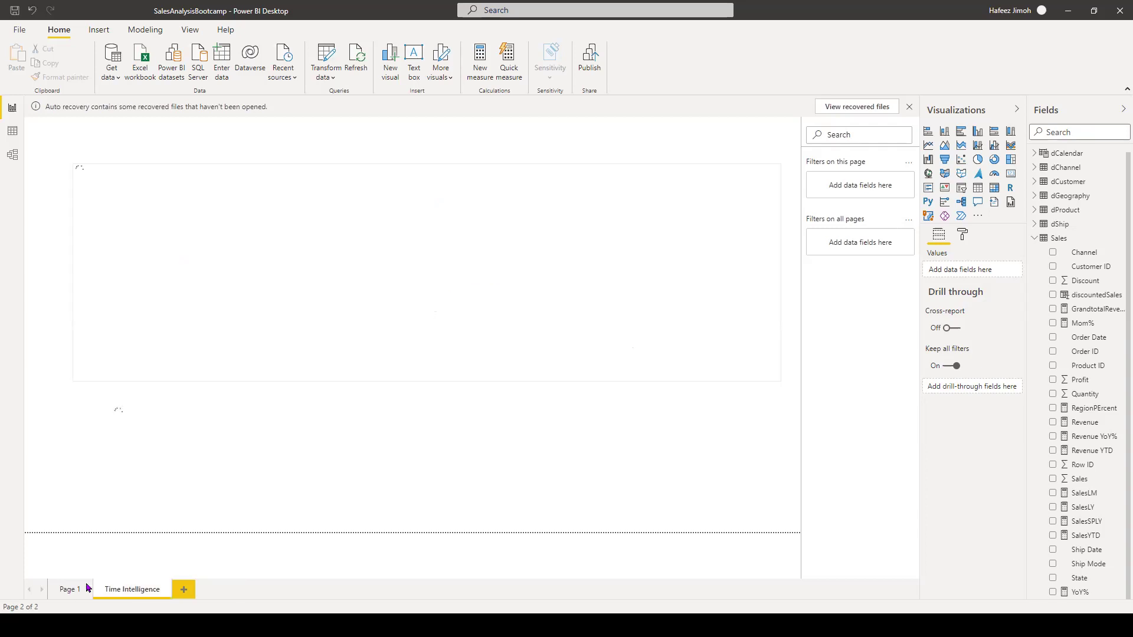
pyautogui.click(88, 588)
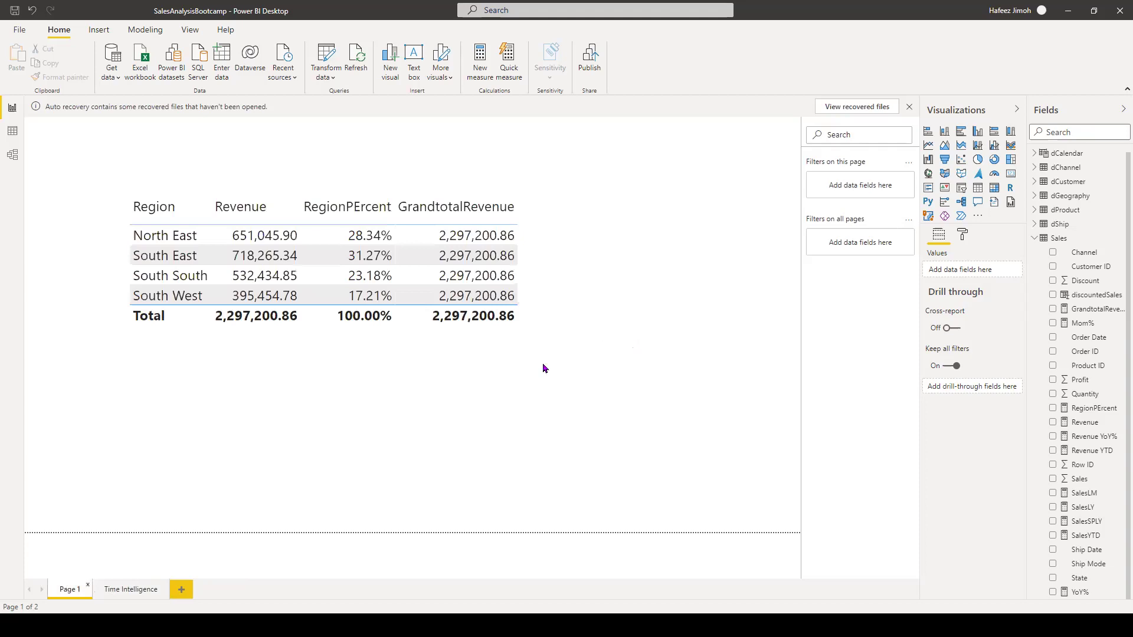
pyautogui.press('Delete')
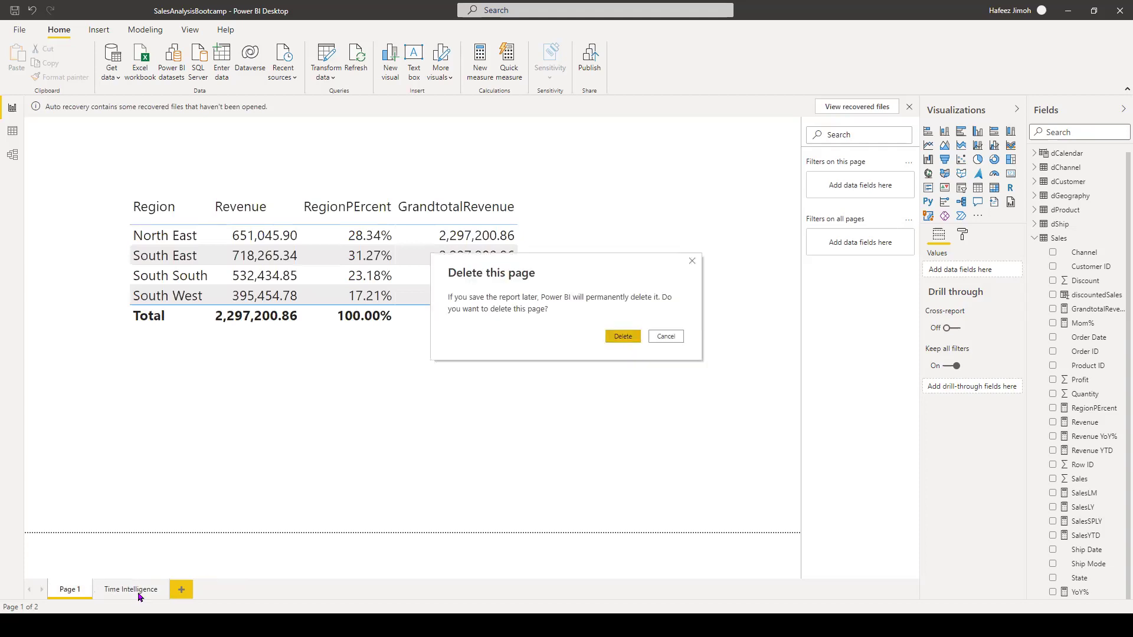
pyautogui.press('Escape')
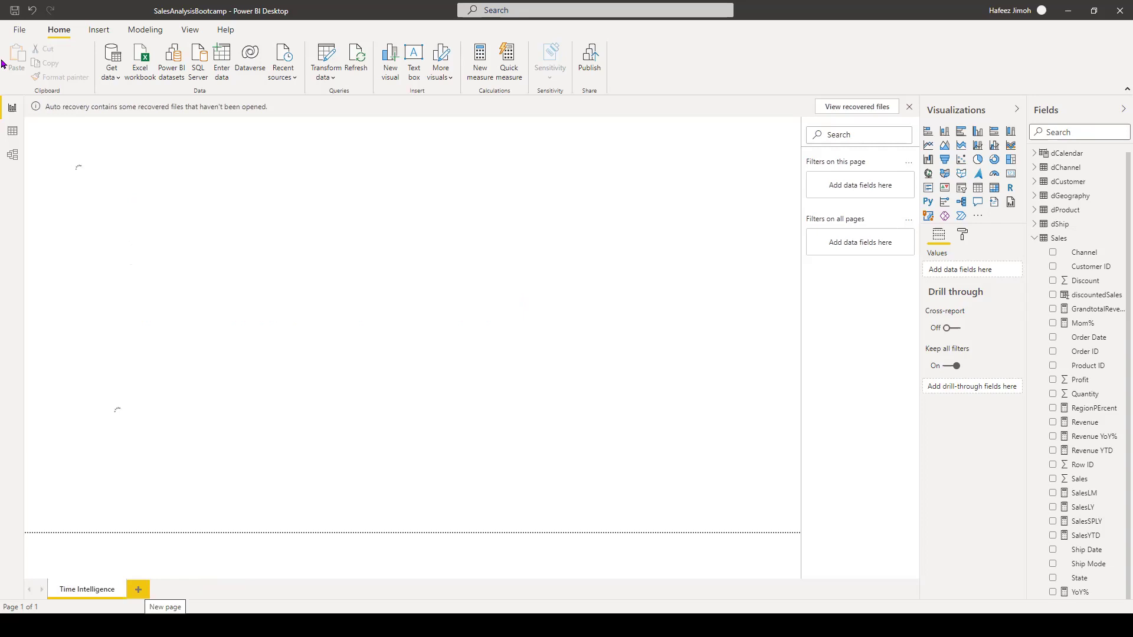
# Add a blank report page and delete the old Time Intelligence page.
pyautogui.click(137, 590)
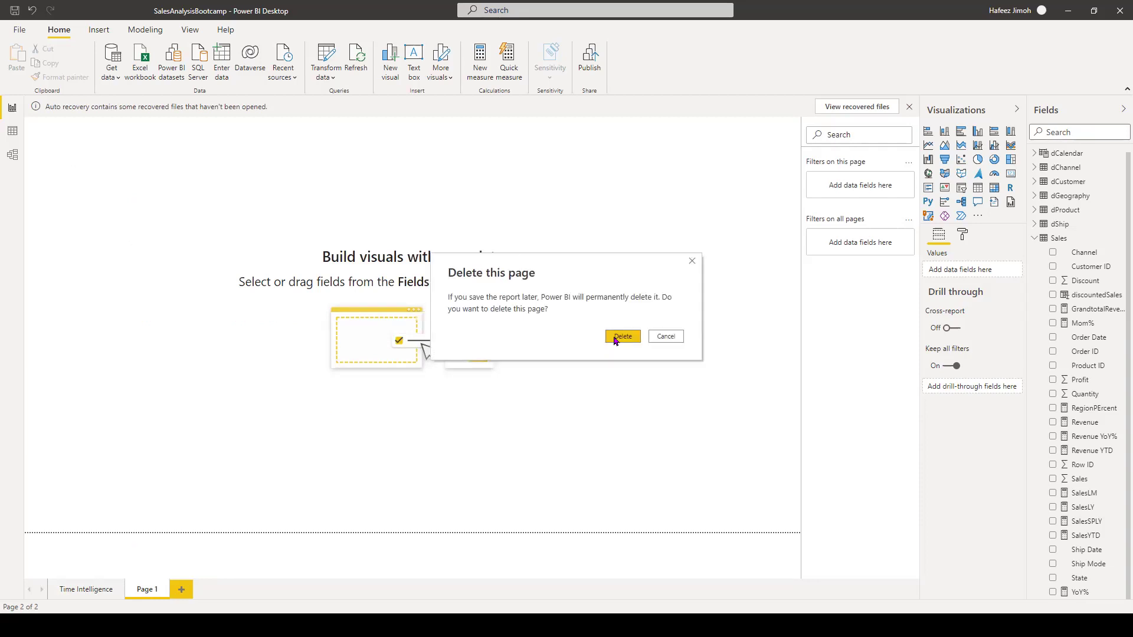
pyautogui.click(615, 341)
# Switch to Excel and draw a wide text box across columns B to N in rows 1 to 3 of Sheet3.
pyautogui.click(102, 32)
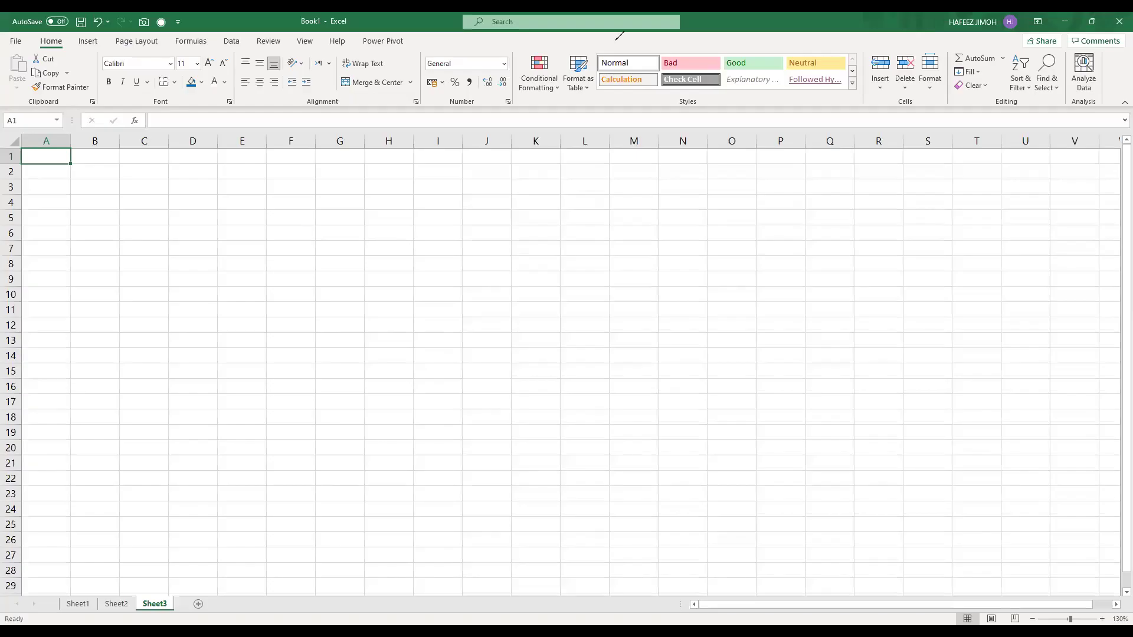
pyautogui.scroll(1, 566, 366)
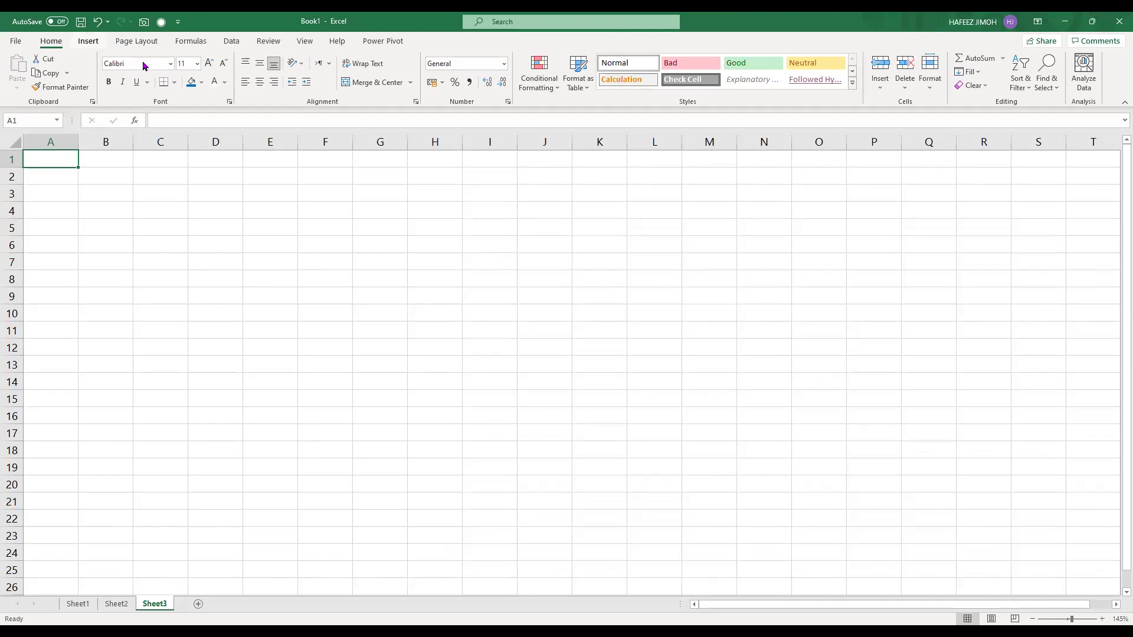
pyautogui.scroll(-1, 144, 66)
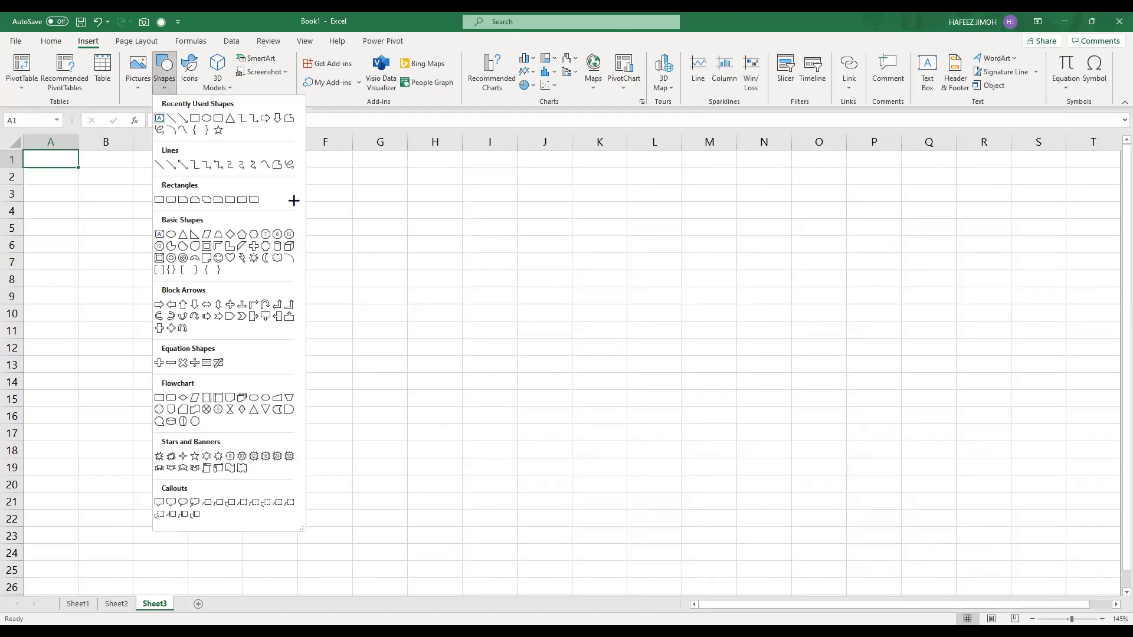
pyautogui.moveTo(118, 160); pyautogui.dragTo(761, 193)
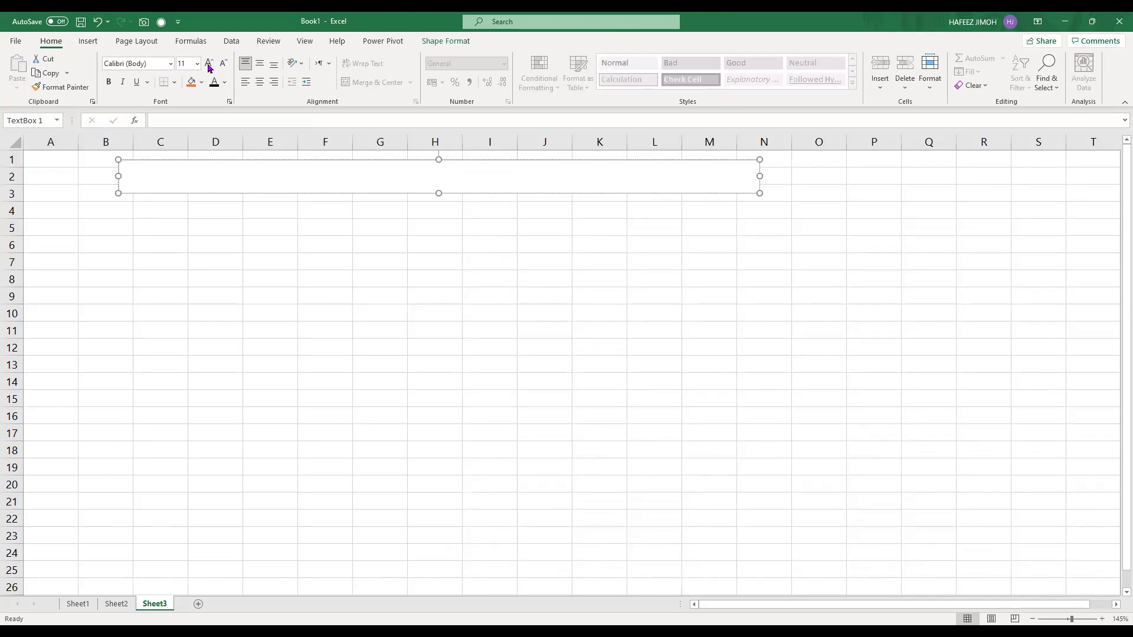
# Set the empty text box's font size to 28.
pyautogui.click(209, 64)
pyautogui.hotkey('alt', 'h')
pyautogui.press('f')
pyautogui.press('s')
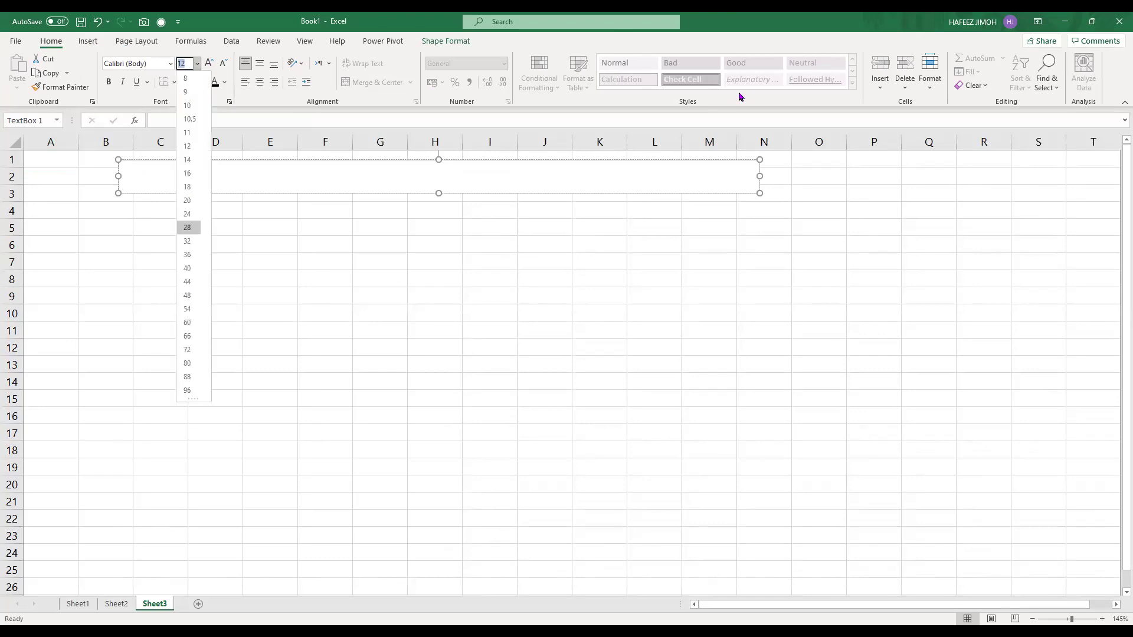
pyautogui.write('28')
pyautogui.press('Return')
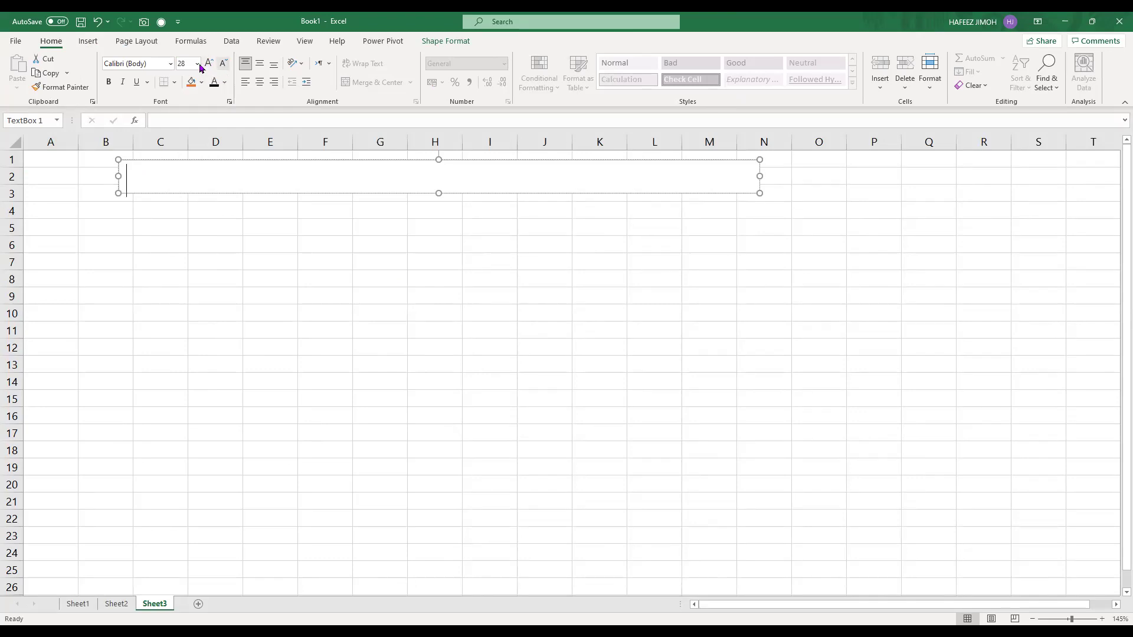
# Set the empty text box's font size to 24.
pyautogui.hotkey('alt', 'h')
pyautogui.press('f')
pyautogui.press('s')
pyautogui.click(190, 219)
pyautogui.press('Escape')
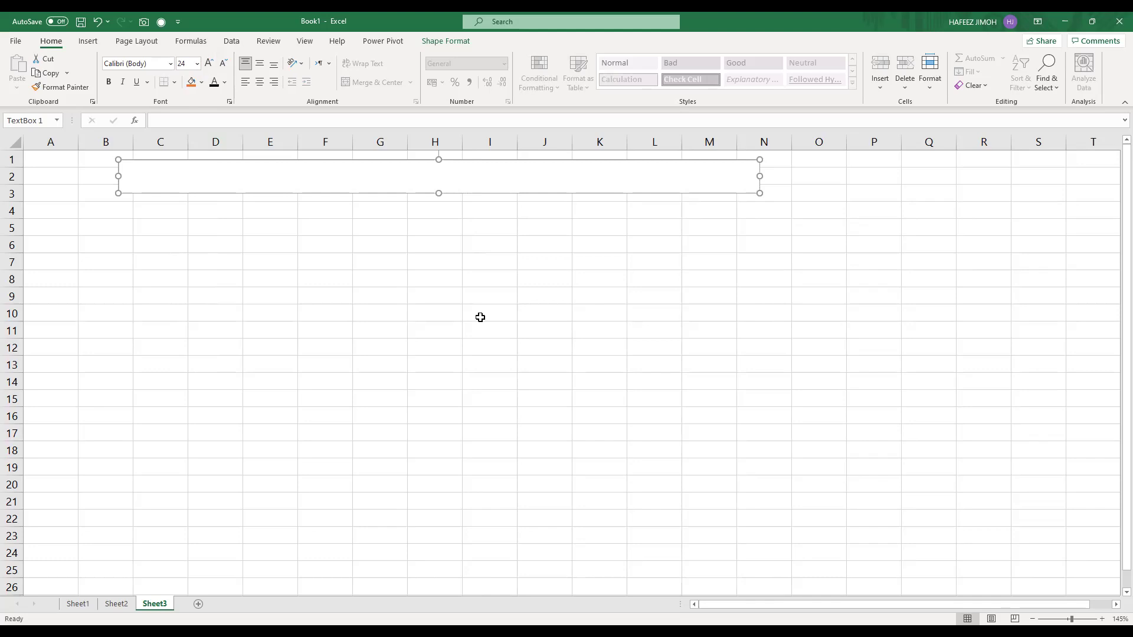
pyautogui.press('Escape')
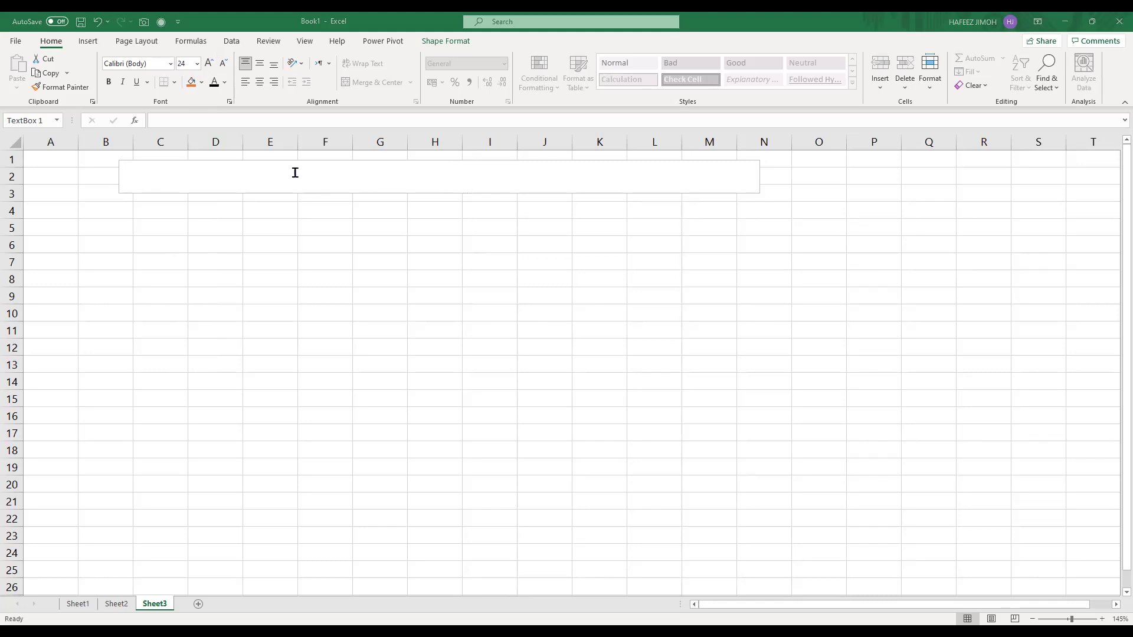
# Enter the title CORPORATE PERFORMANCE MANAGEMENT DASHBOARD in the text box and widen the box to fit it on one line.
pyautogui.click(372, 197)
pyautogui.write('CORPOR')
pyautogui.press('BackSpace')
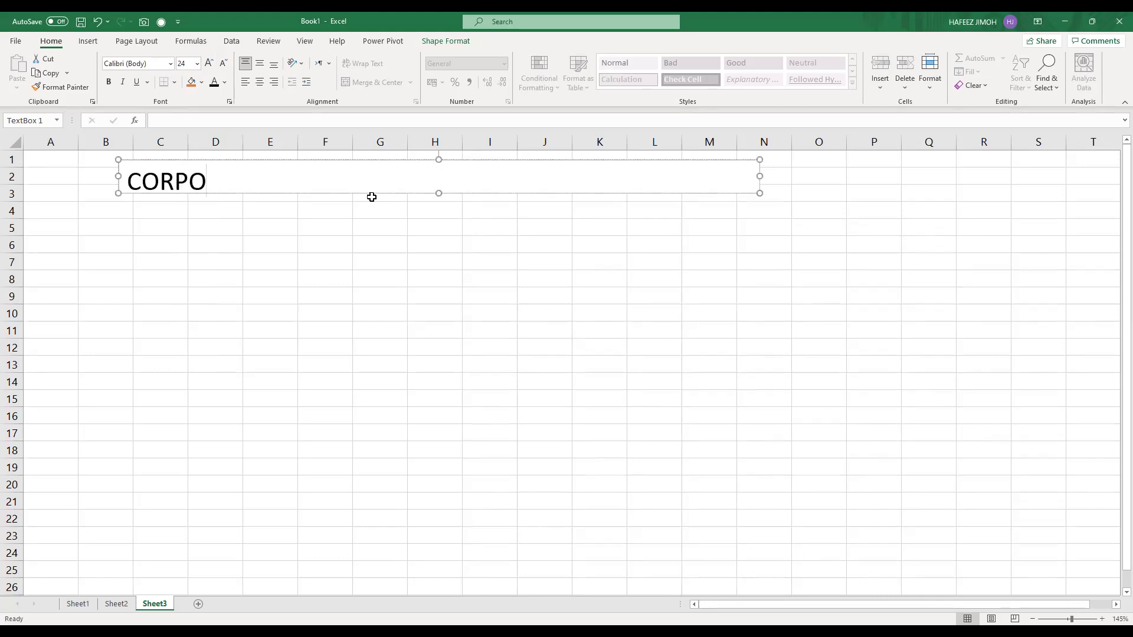
pyautogui.write('RATE P')
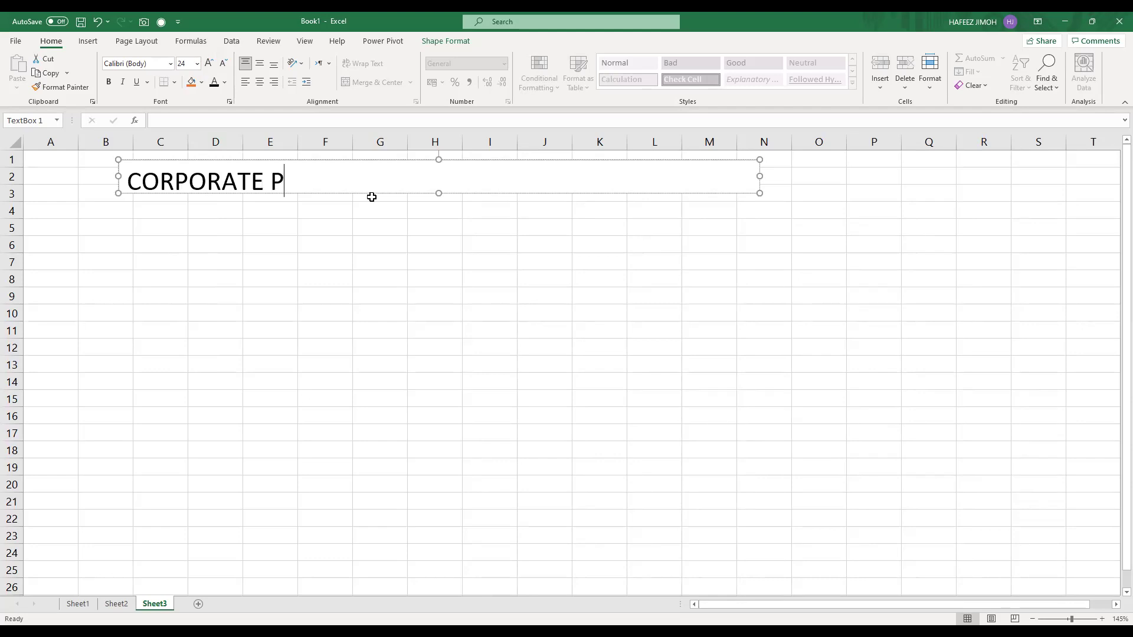
pyautogui.write('ERFIR')
pyautogui.press('BackSpace')
pyautogui.press('BackSpace')
pyautogui.write('ORMANCE')
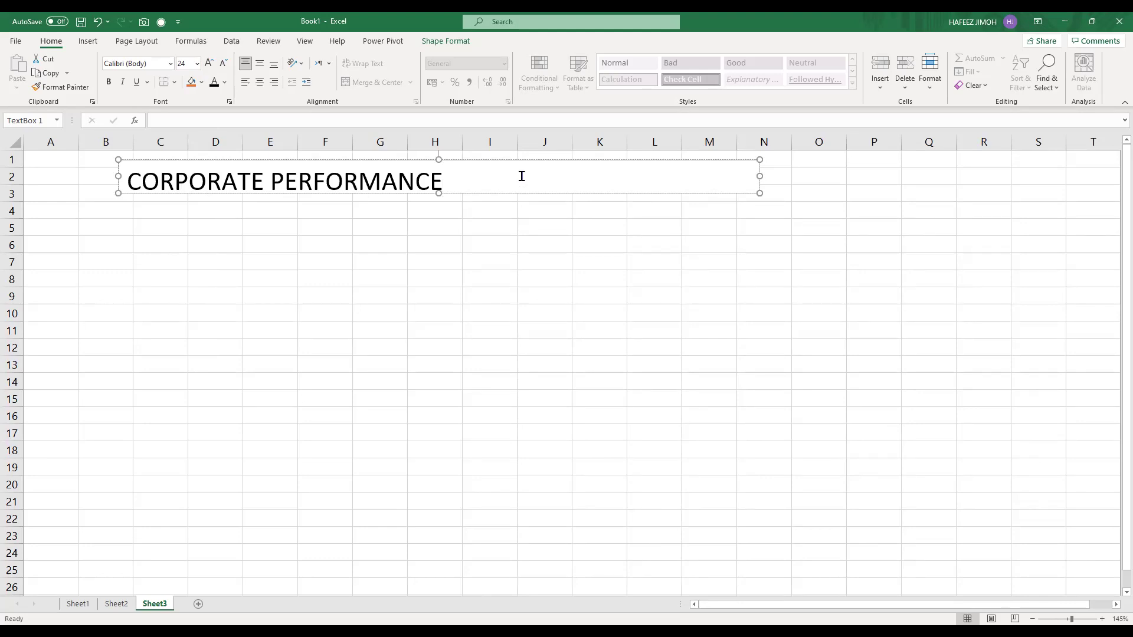
pyautogui.write(' MANAGEMENT DASHBOARD')
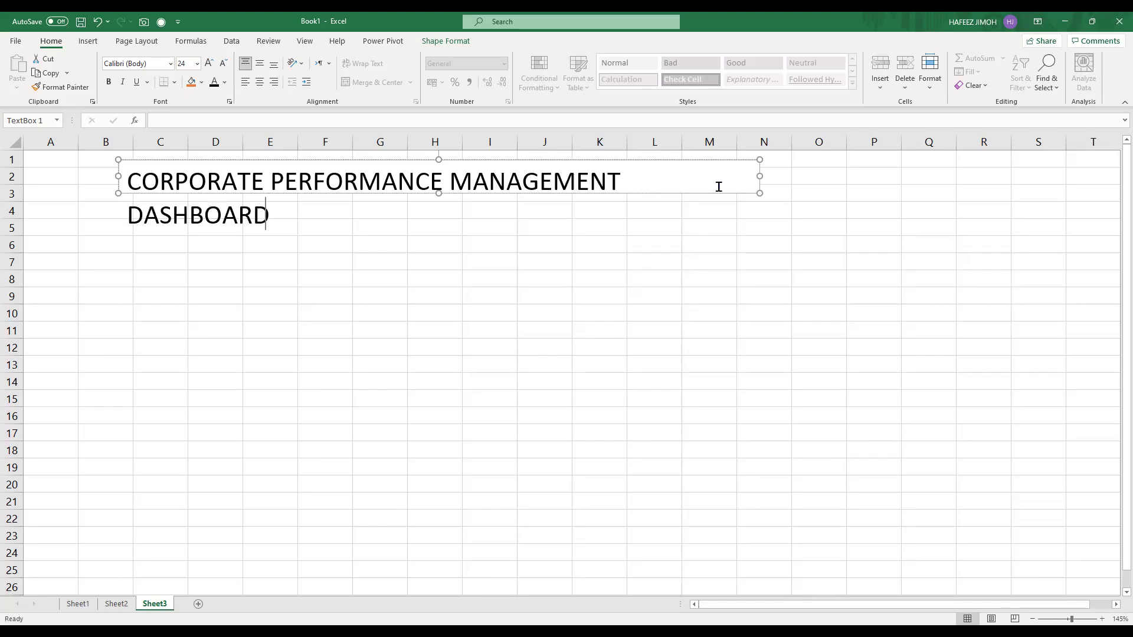
pyautogui.moveTo(762, 180); pyautogui.dragTo(799, 173)
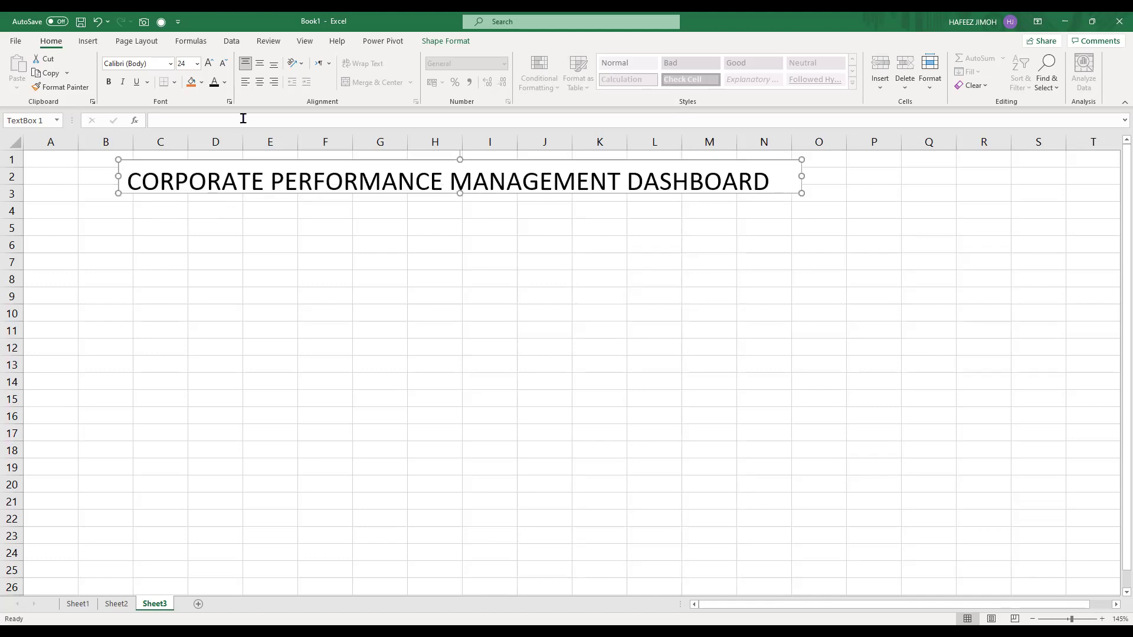
# Add a small text box labelled Total Sales below the start of the dashboard title.
pyautogui.click(88, 41)
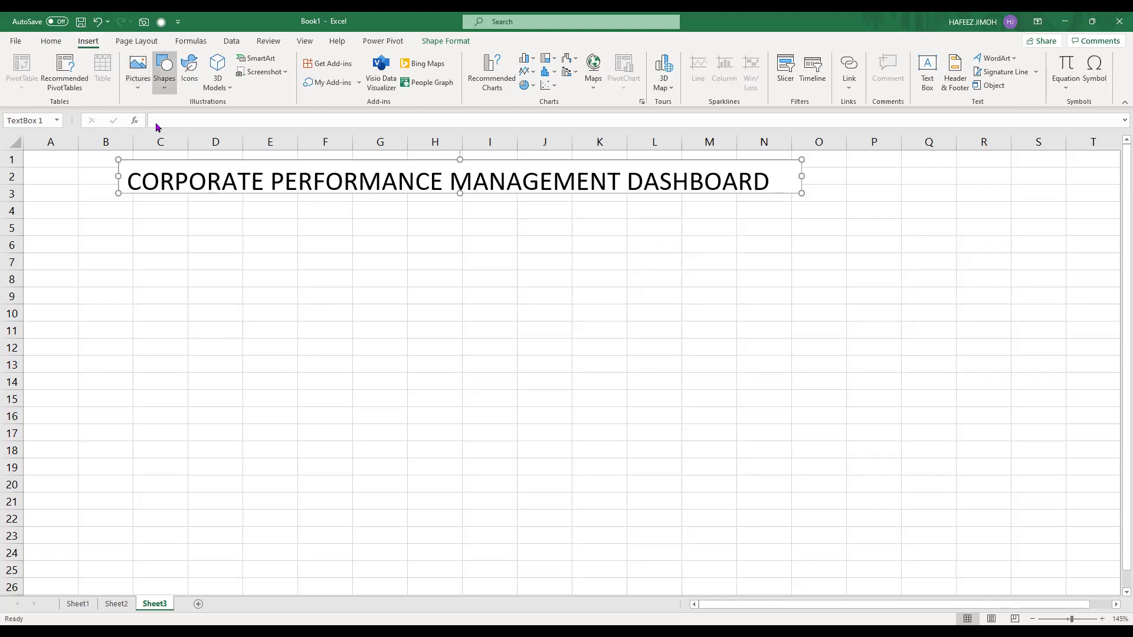
pyautogui.click(159, 119)
pyautogui.moveTo(123, 202)
pyautogui.mouseDown()
pyautogui.moveTo(171, 234)
pyautogui.moveTo(217, 230)
pyautogui.mouseUp()
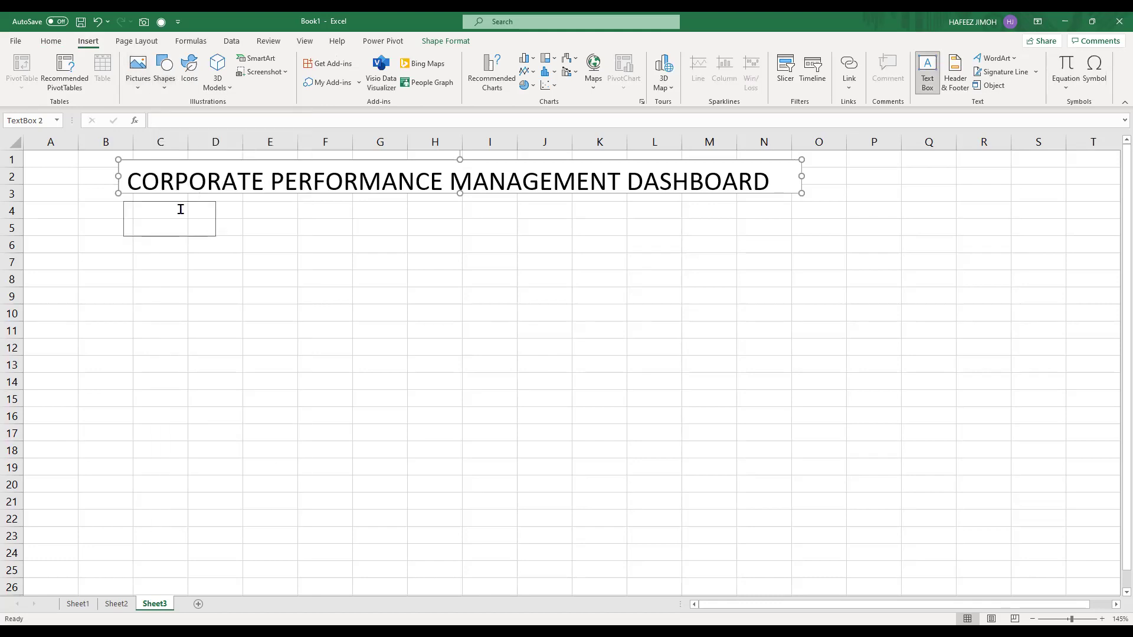
pyautogui.write('Total Sales')
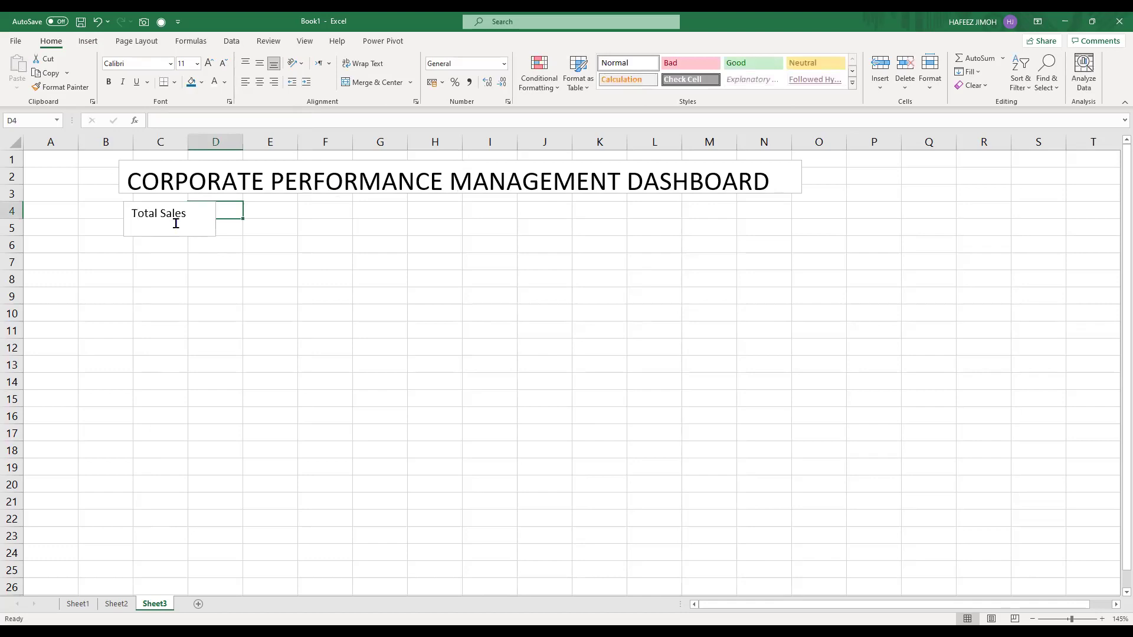
# Duplicate the Total Sales box, place the copy beside it in row 4 and relabel it Total Profit.
pyautogui.click(182, 202)
pyautogui.moveTo(269, 212)
pyautogui.mouseDown()
pyautogui.moveTo(298, 208)
pyautogui.moveTo(268, 210)
pyautogui.mouseUp()
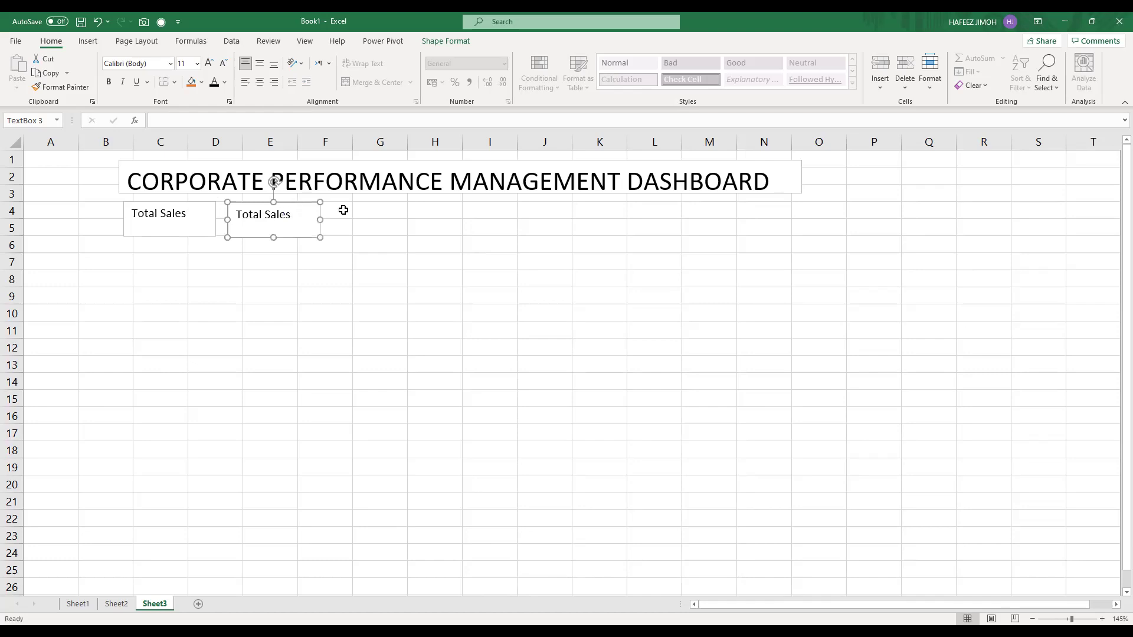
pyautogui.press('BackSpace')
pyautogui.press('BackSpace')
pyautogui.press('BackSpace')
pyautogui.press('BackSpace')
pyautogui.press('BackSpace')
pyautogui.press('BackSpace')
pyautogui.write('Profit')
# Duplicate the Total Profit box to its right and relabel the copy Total Discount.
pyautogui.click(310, 203)
pyautogui.moveTo(435, 212)
pyautogui.mouseDown()
pyautogui.moveTo(395, 210)
pyautogui.moveTo(442, 220)
pyautogui.mouseUp()
pyautogui.press('BackSpace')
pyautogui.press('BackSpace')
pyautogui.press('BackSpace')
pyautogui.press('BackSpace')
pyautogui.press('BackSpace')
pyautogui.press('BackSpace')
pyautogui.write('Discount')
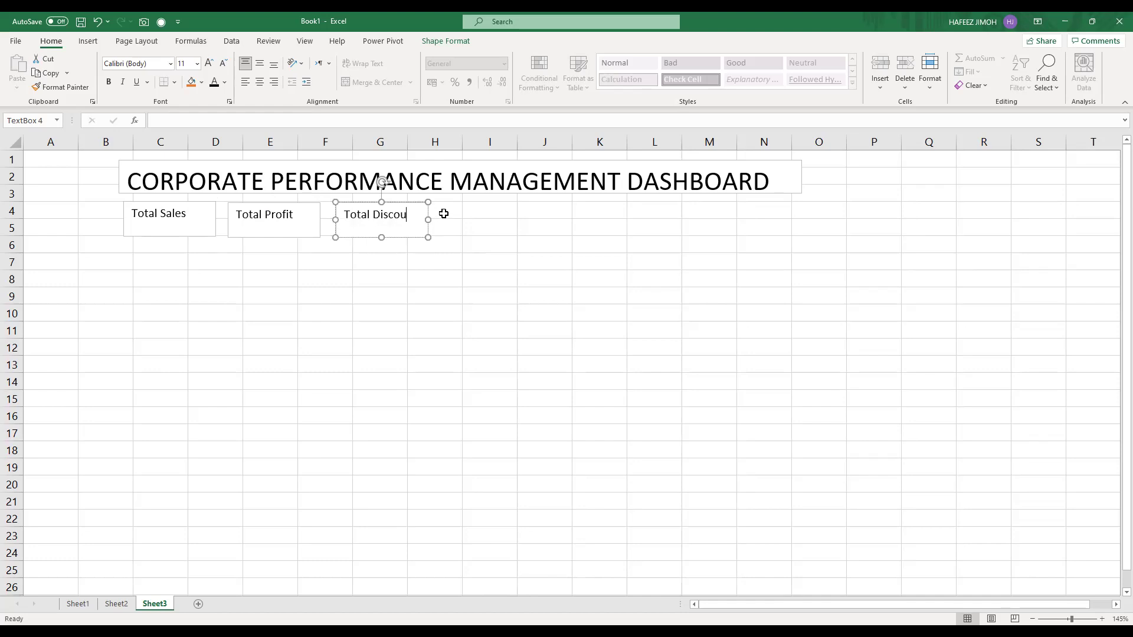
# Duplicate the Total Discount box to its right and relabel the copy Total Customers.
pyautogui.moveTo(414, 203); pyautogui.dragTo(537, 210)
pyautogui.press('BackSpace')
pyautogui.press('BackSpace')
pyautogui.press('BackSpace')
pyautogui.press('BackSpace')
pyautogui.press('BackSpace')
pyautogui.press('BackSpace')
pyautogui.press('BackSpace')
pyautogui.press('BackSpace')
pyautogui.write('Cu')
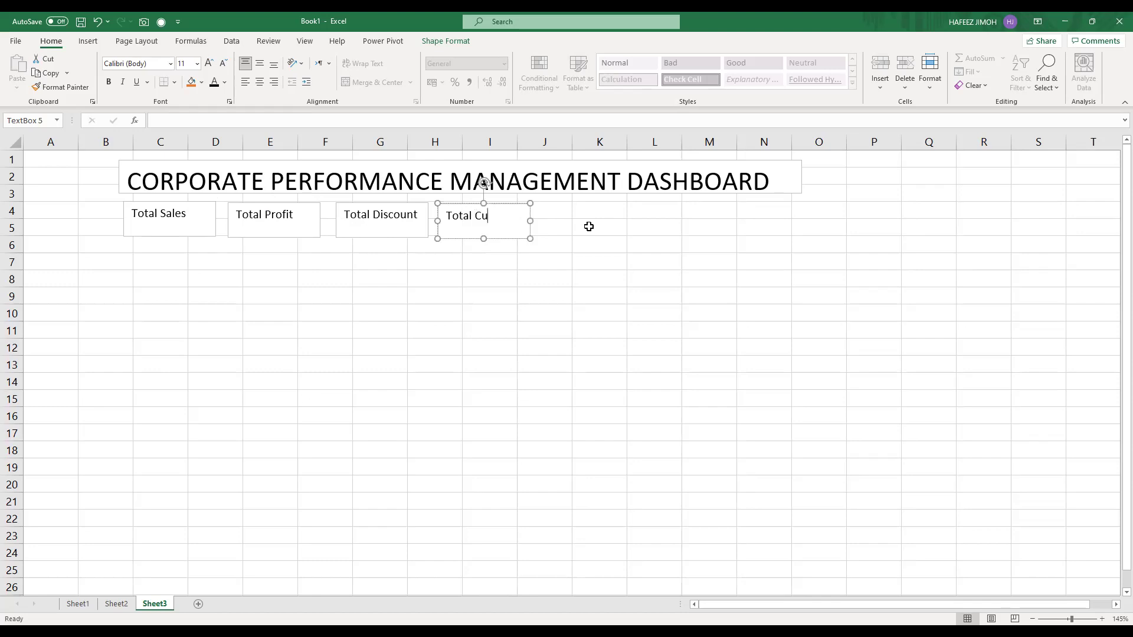
pyautogui.write('stomers')
# Duplicate the Total Customers box to its right and replace the copy's text with # of transactions.
pyautogui.moveTo(538, 215); pyautogui.dragTo(657, 215)
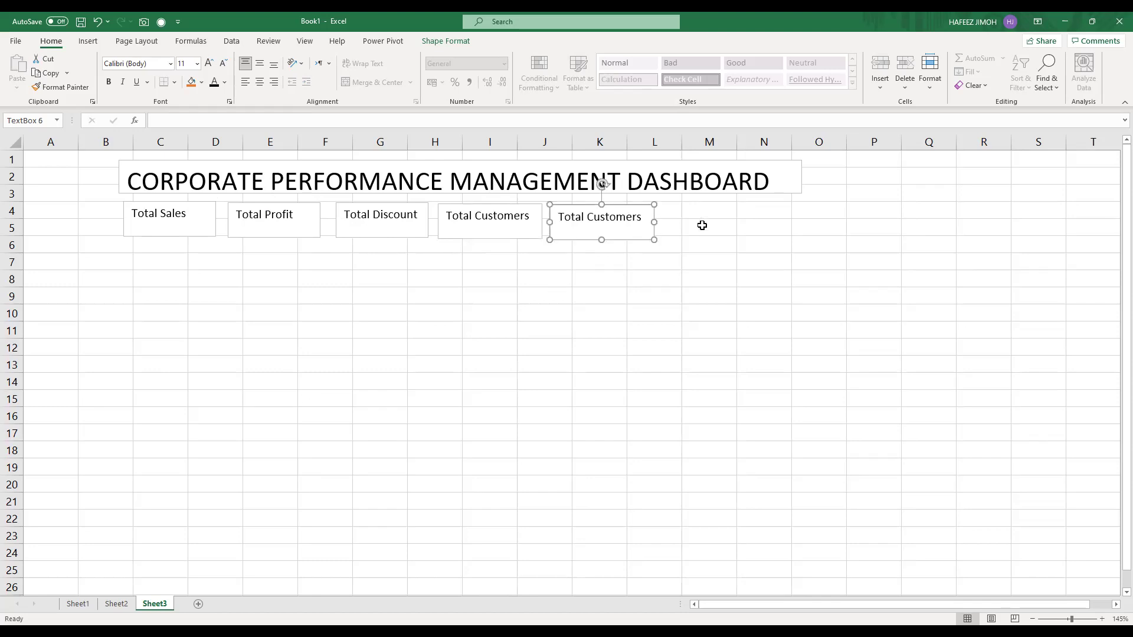
pyautogui.press('F2')
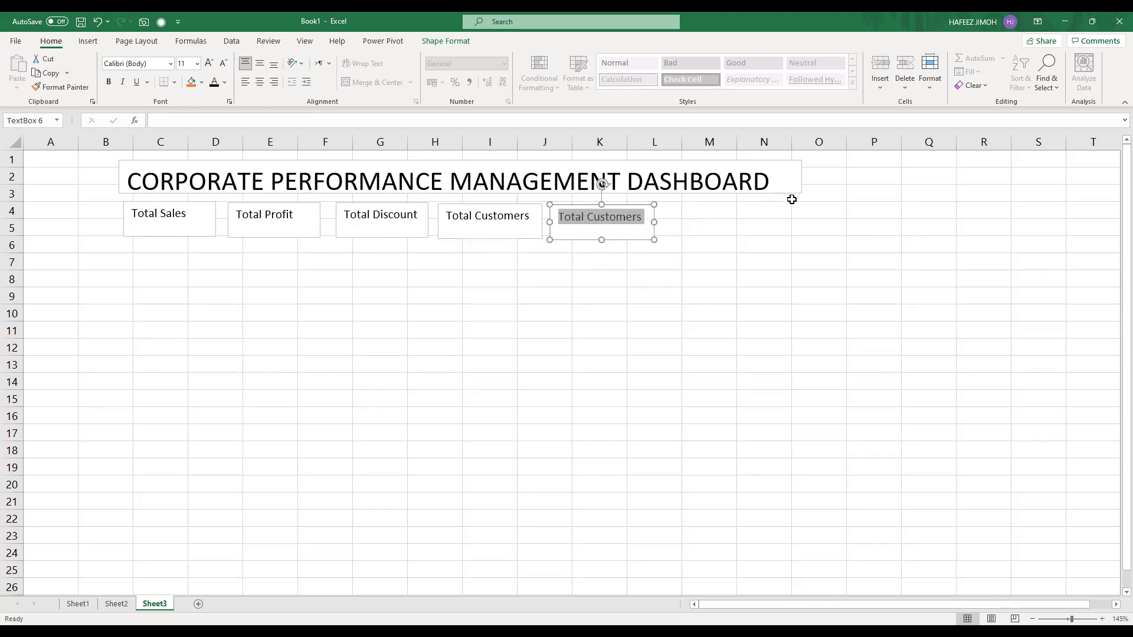
pyautogui.write('# of transactions')
pyautogui.click(272, 259)
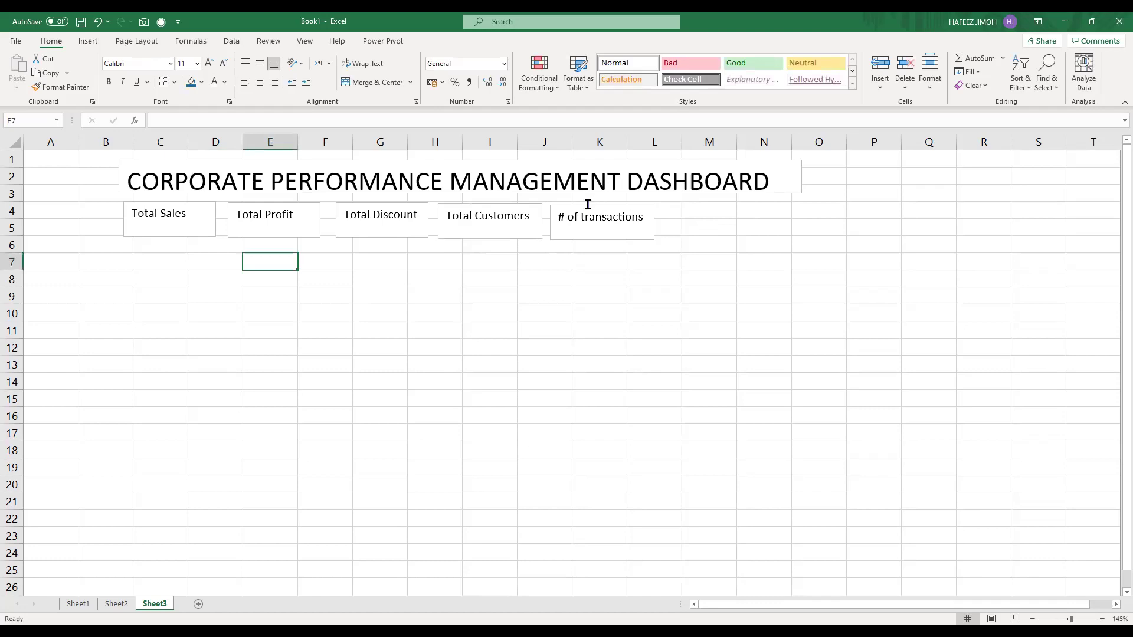
# Nudge the five label boxes so they line up in one evenly spaced row just below the title.
pyautogui.click(589, 211)
pyautogui.moveTo(592, 203); pyautogui.dragTo(591, 199)
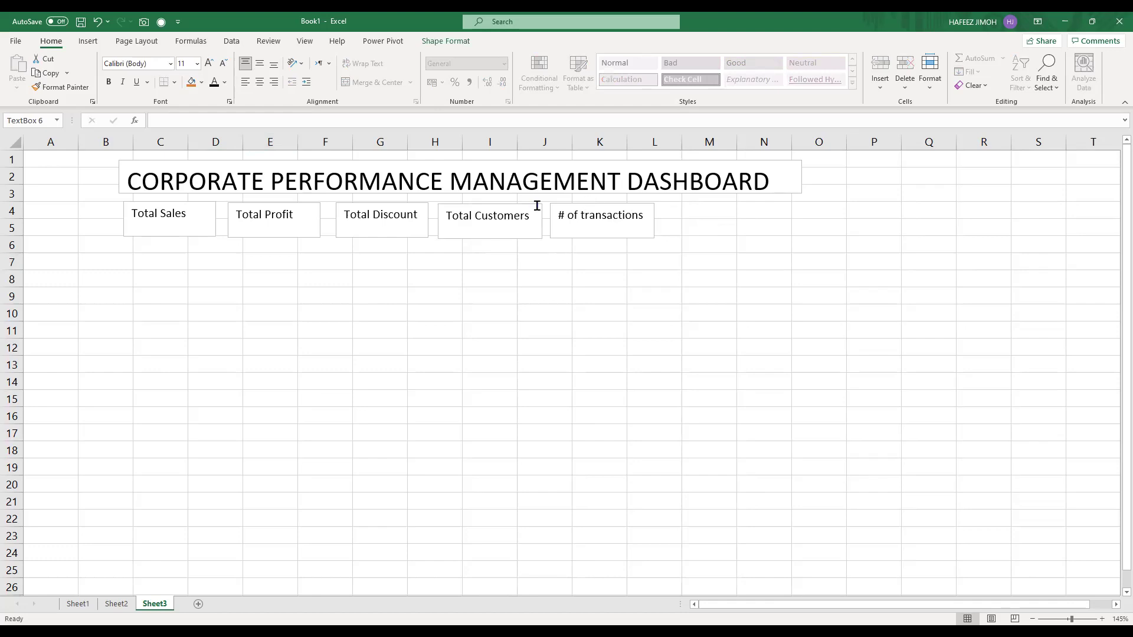
pyautogui.click(505, 202)
pyautogui.moveTo(504, 196); pyautogui.dragTo(503, 196)
pyautogui.click(394, 213)
pyautogui.moveTo(397, 198); pyautogui.dragTo(397, 197)
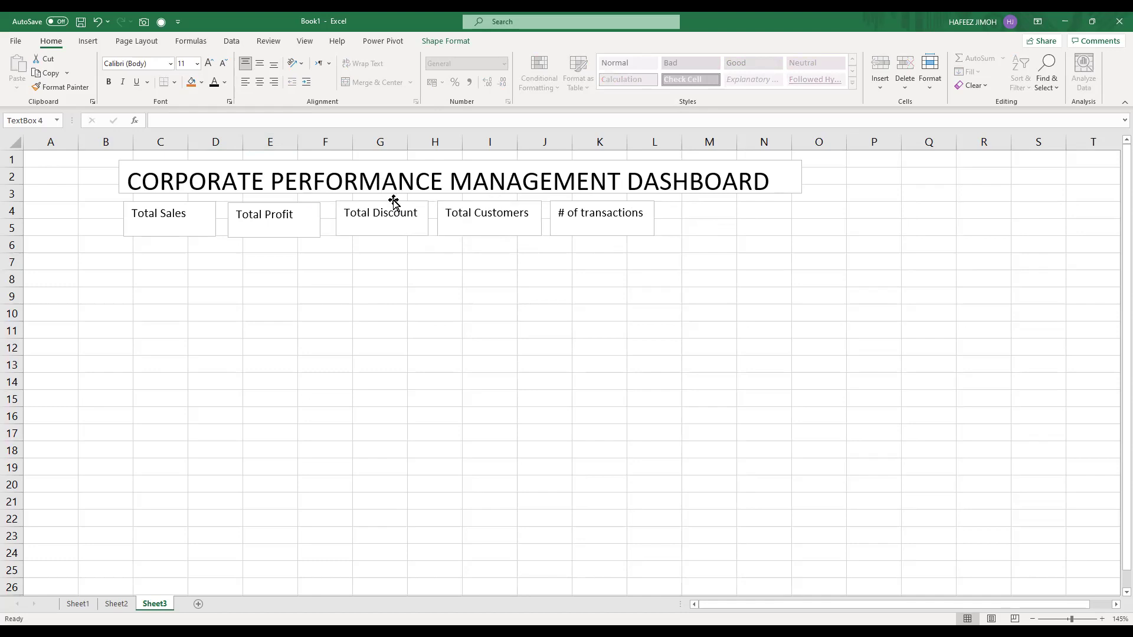
pyautogui.click(286, 199)
pyautogui.moveTo(288, 199); pyautogui.dragTo(294, 196)
pyautogui.click(197, 201)
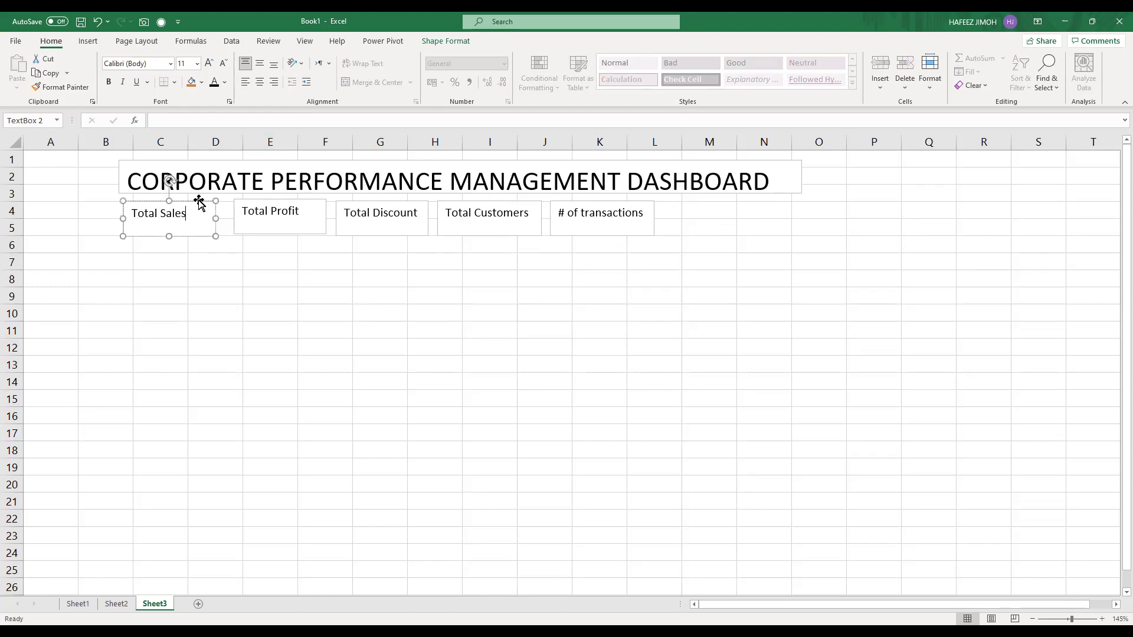
pyautogui.moveTo(197, 197); pyautogui.dragTo(207, 197)
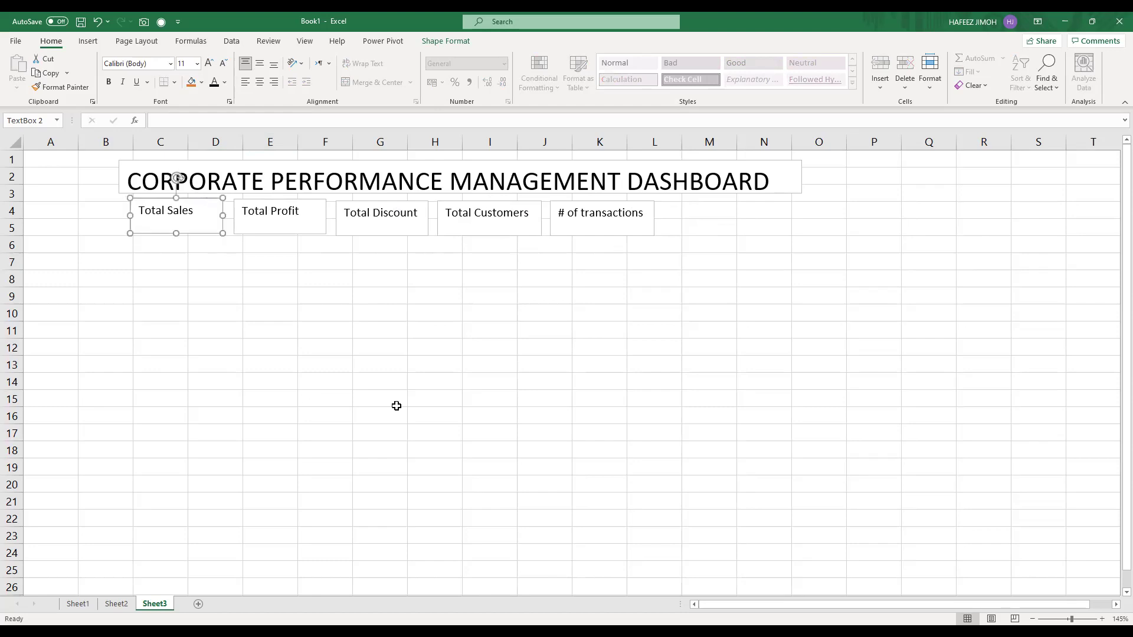
# Insert a text box below the Total Sales and Total Profit labels, spanning about rows 6 to 14 and columns C to F.
pyautogui.click(211, 293)
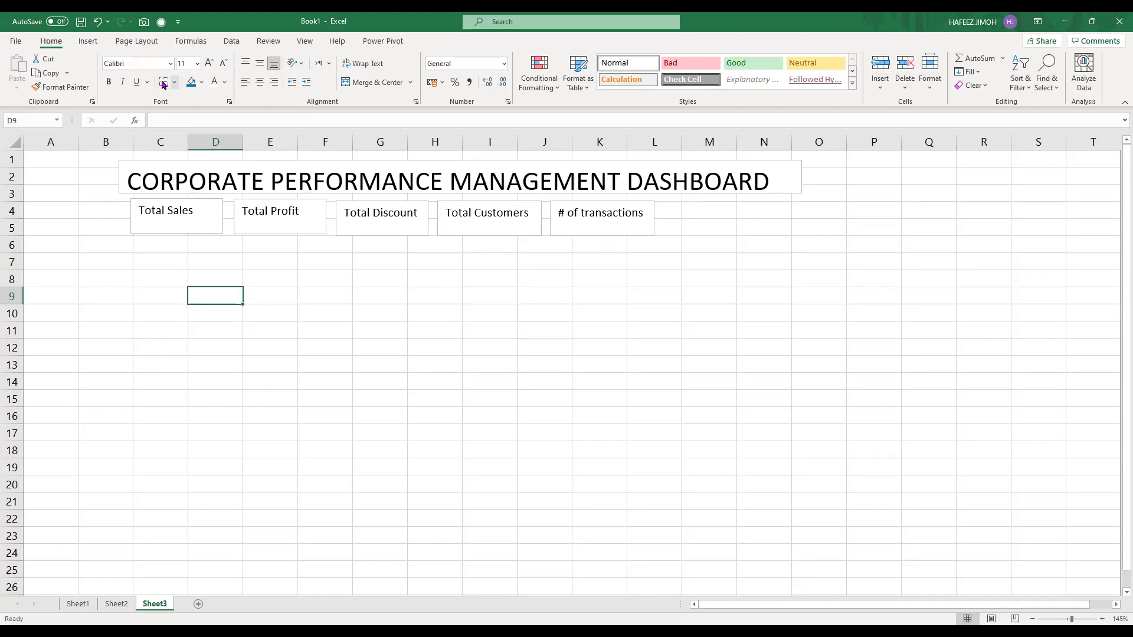
pyautogui.click(90, 43)
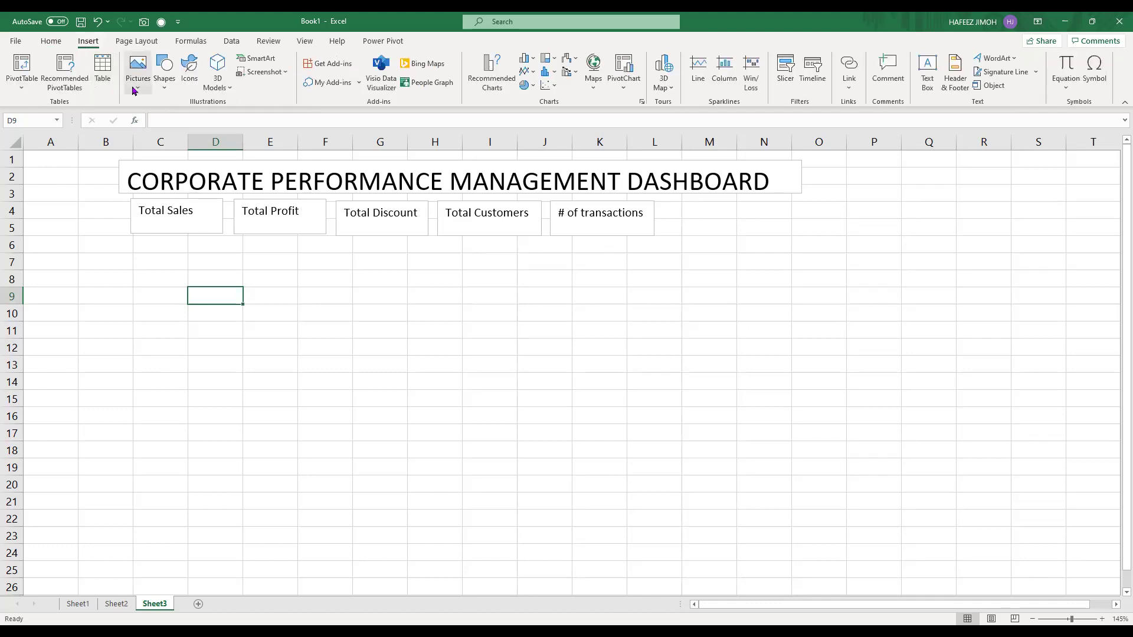
pyautogui.click(136, 95)
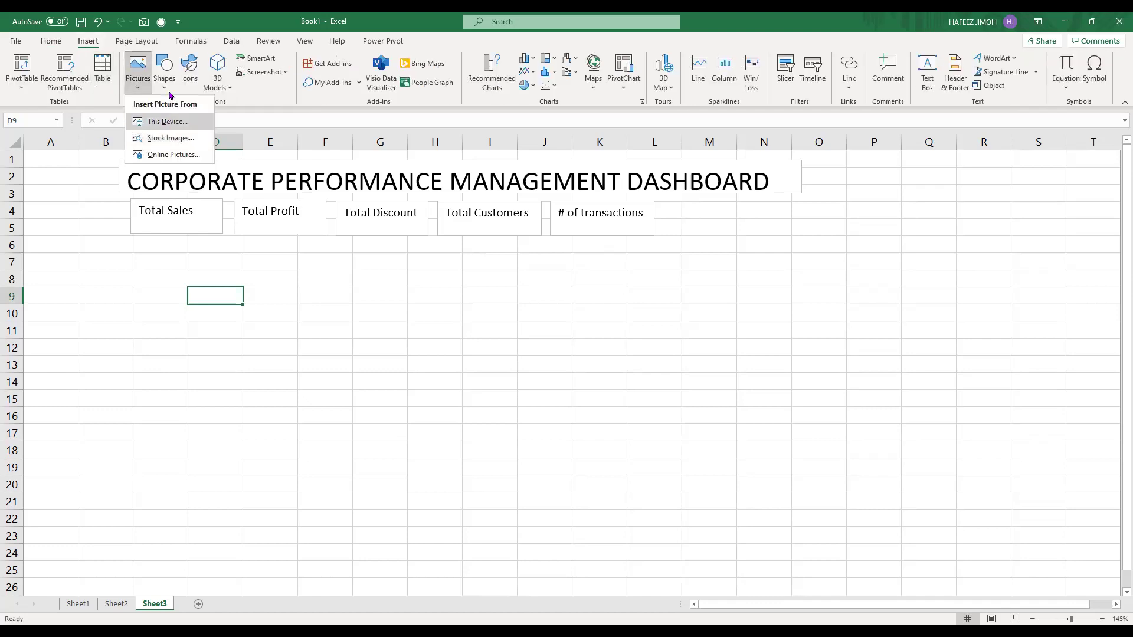
pyautogui.click(164, 74)
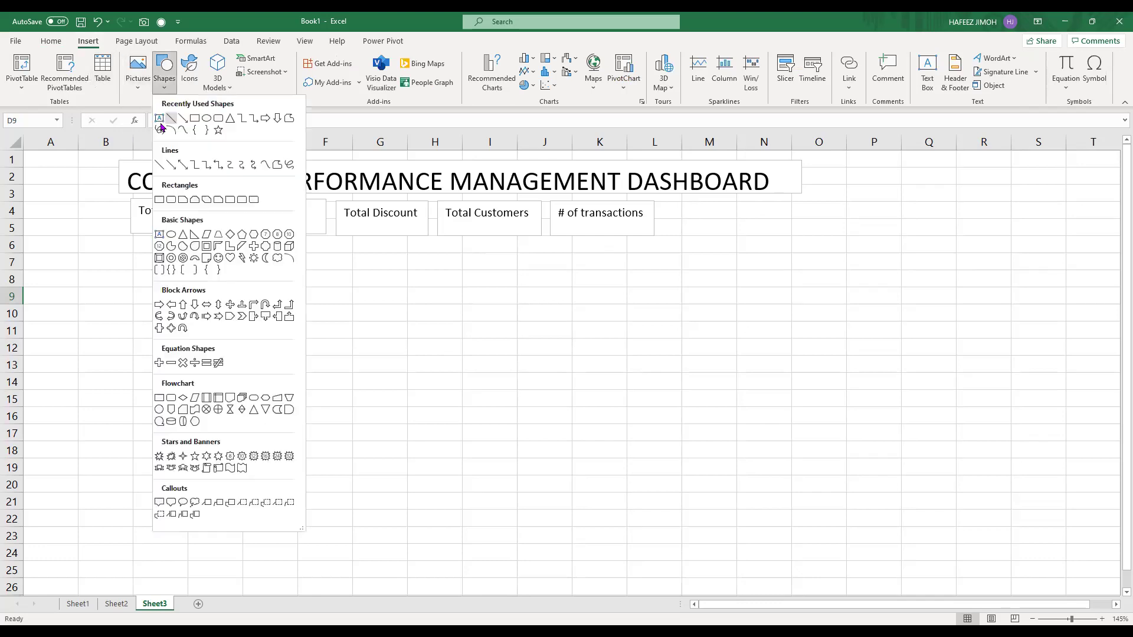
pyautogui.click(159, 118)
pyautogui.moveTo(140, 247); pyautogui.dragTo(306, 379)
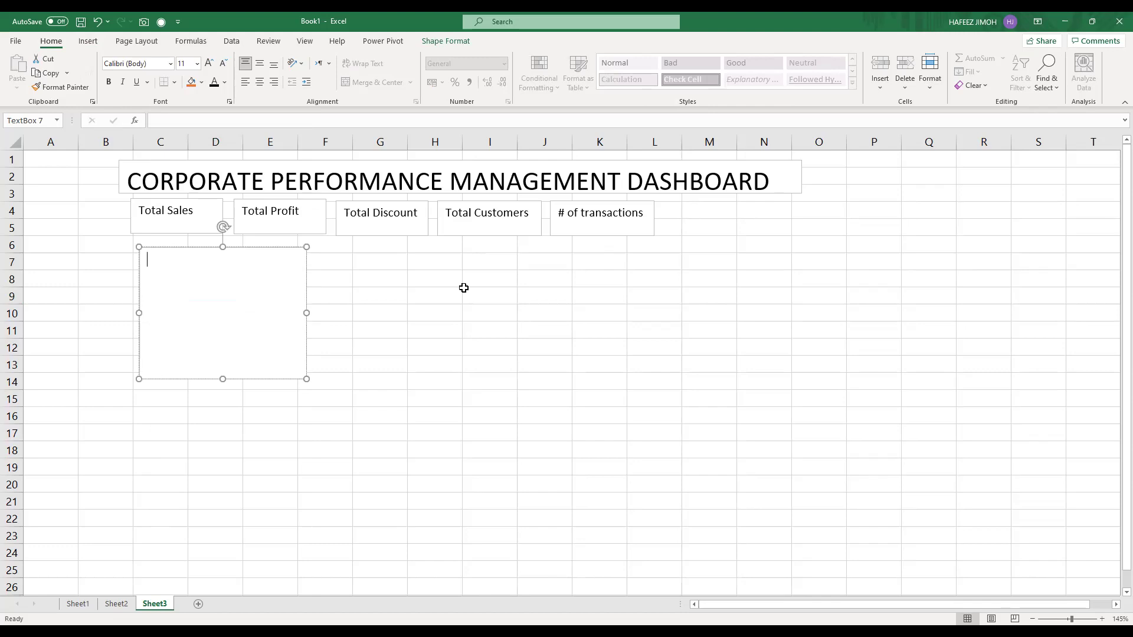
# Enter WHERE in the new text box, with SALES BY REGION below it after a blank line.
pyautogui.write('W')
pyautogui.press('BackSpace')
pyautogui.click(464, 287)
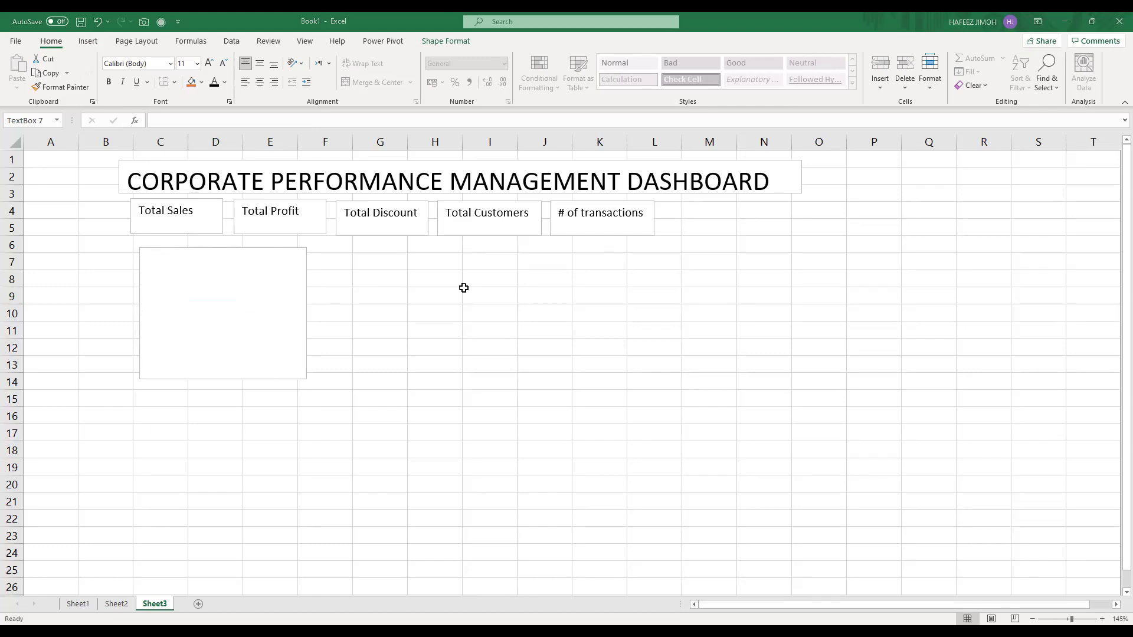
pyautogui.hotkey('alt', 'Tab')
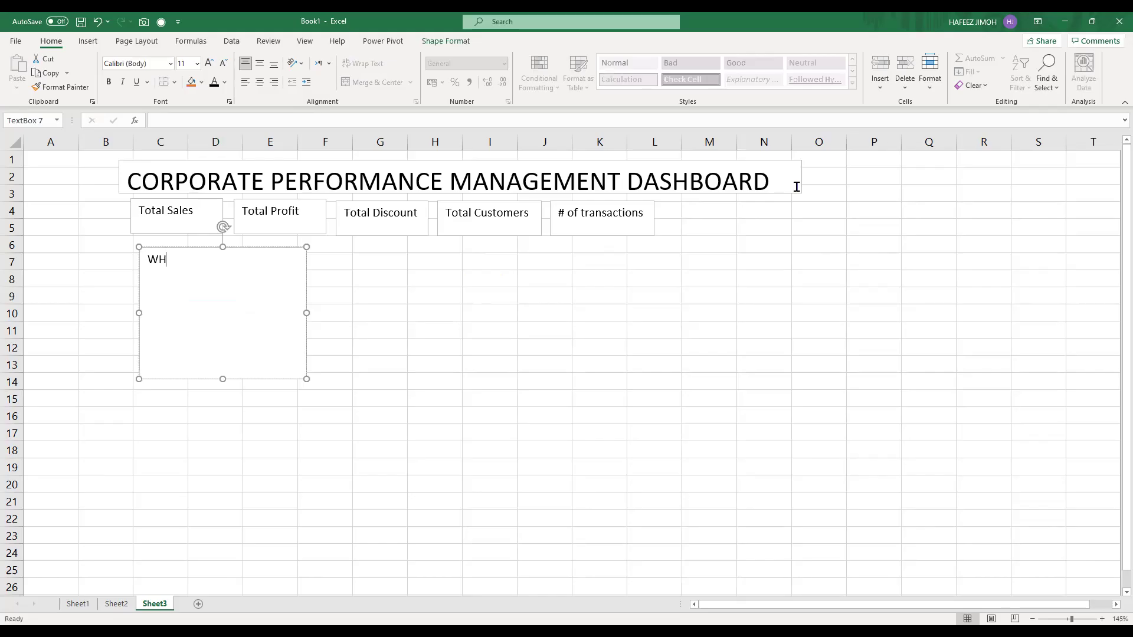
pyautogui.write('ERE')
pyautogui.press('Return')
pyautogui.write('SALES BY REGION')
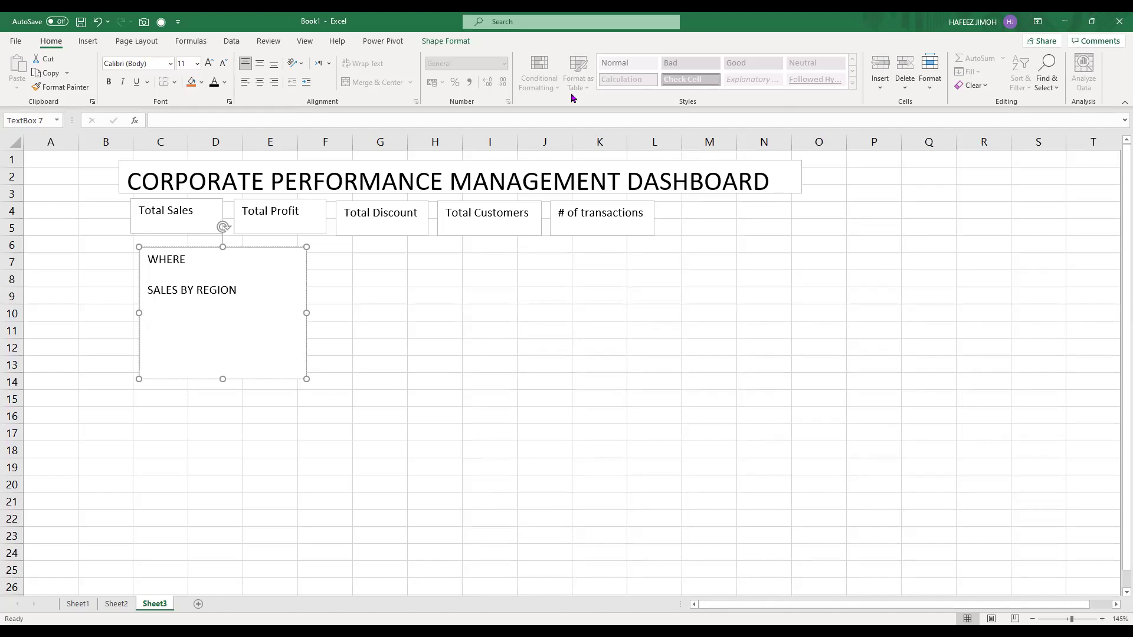
# Duplicate the WHERE box directly below it and change the copy's heading to WHEN.
pyautogui.moveTo(274, 246); pyautogui.dragTo(276, 389)
pyautogui.click(236, 400)
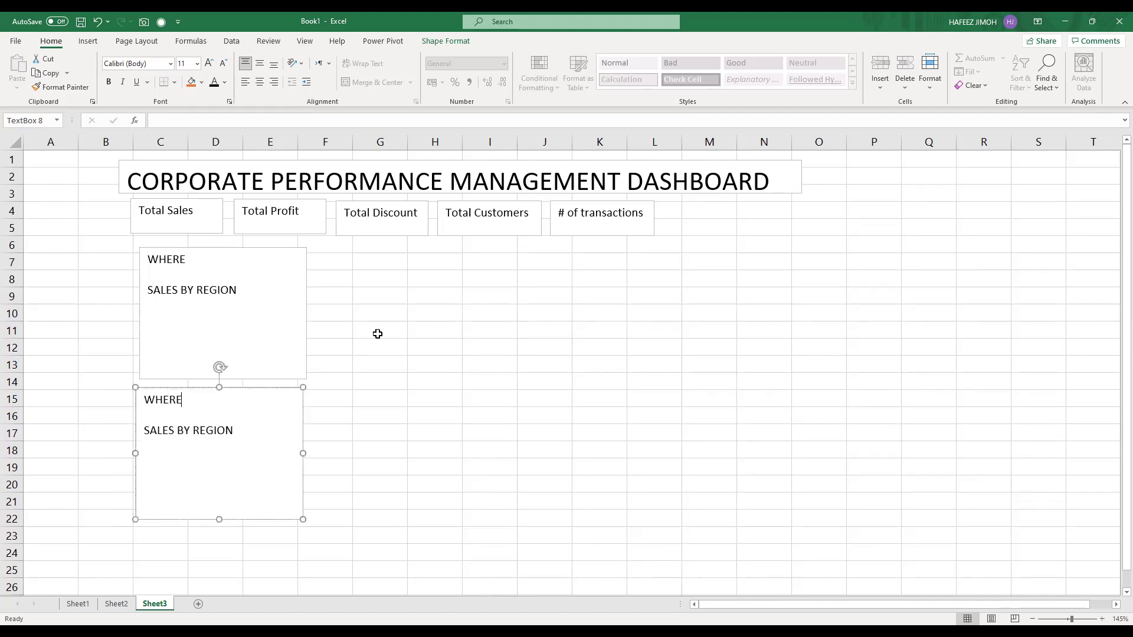
pyautogui.press('BackSpace')
pyautogui.press('BackSpace')
pyautogui.write('N')
pyautogui.press('BackSpace')
pyautogui.write('N')
# Move the WHEN box beside the WHERE box and enlarge it to about column K and row 22.
pyautogui.click(271, 388)
pyautogui.moveTo(456, 256); pyautogui.dragTo(452, 246)
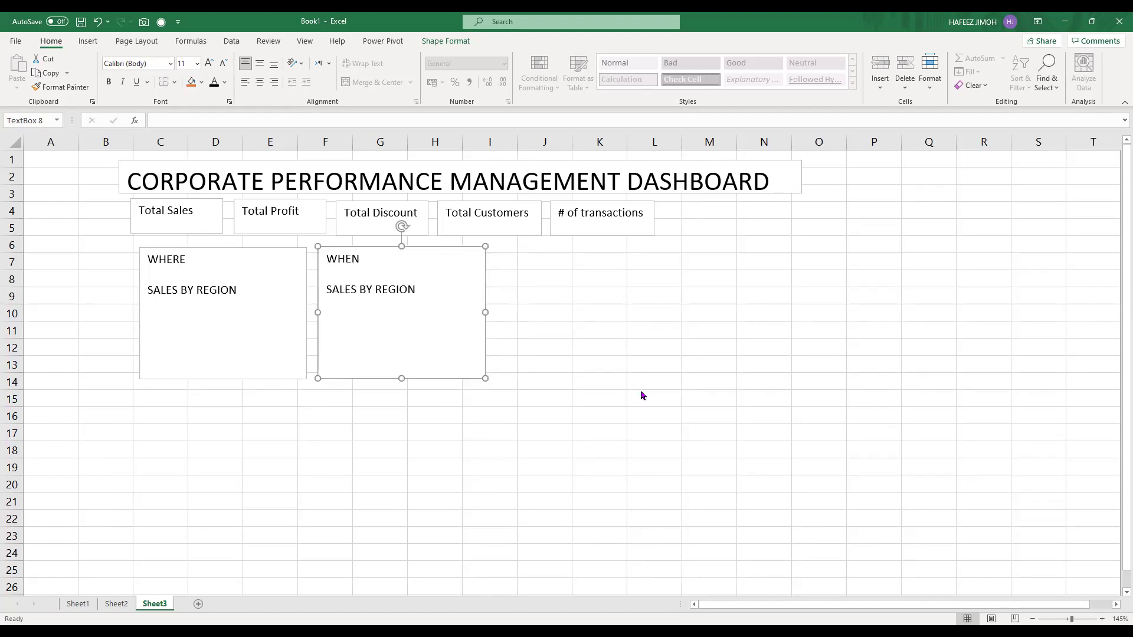
pyautogui.moveTo(485, 379); pyautogui.dragTo(585, 516)
# Change the WHEN box's second line to SALES BY TIME (month, quarter, year, week) and resize the box wider, matching the WHERE box's height.
pyautogui.click(469, 291)
pyautogui.press('BackSpace')
pyautogui.press('BackSpace')
pyautogui.press('BackSpace')
pyautogui.press('BackSpace')
pyautogui.press('BackSpace')
pyautogui.press('BackSpace')
pyautogui.write('TIME (month, ear')
pyautogui.press('BackSpace')
pyautogui.press('BackSpace')
pyautogui.press('BackSpace')
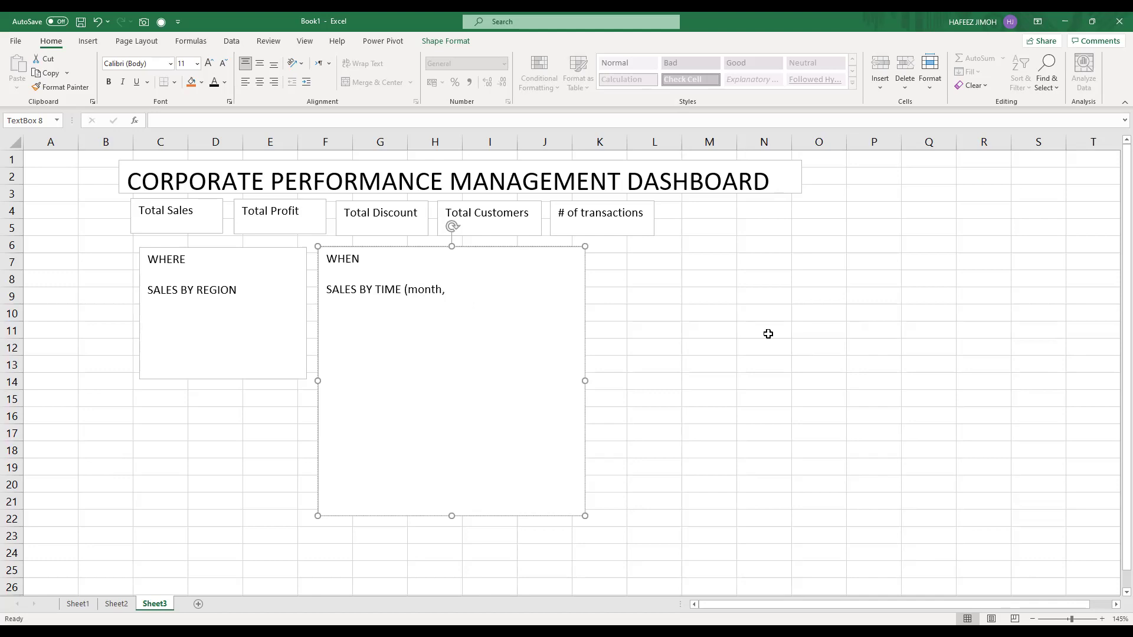
pyautogui.write('w')
pyautogui.press('BackSpace')
pyautogui.write('quarter, year, week)')
pyautogui.moveTo(586, 511); pyautogui.dragTo(622, 383)
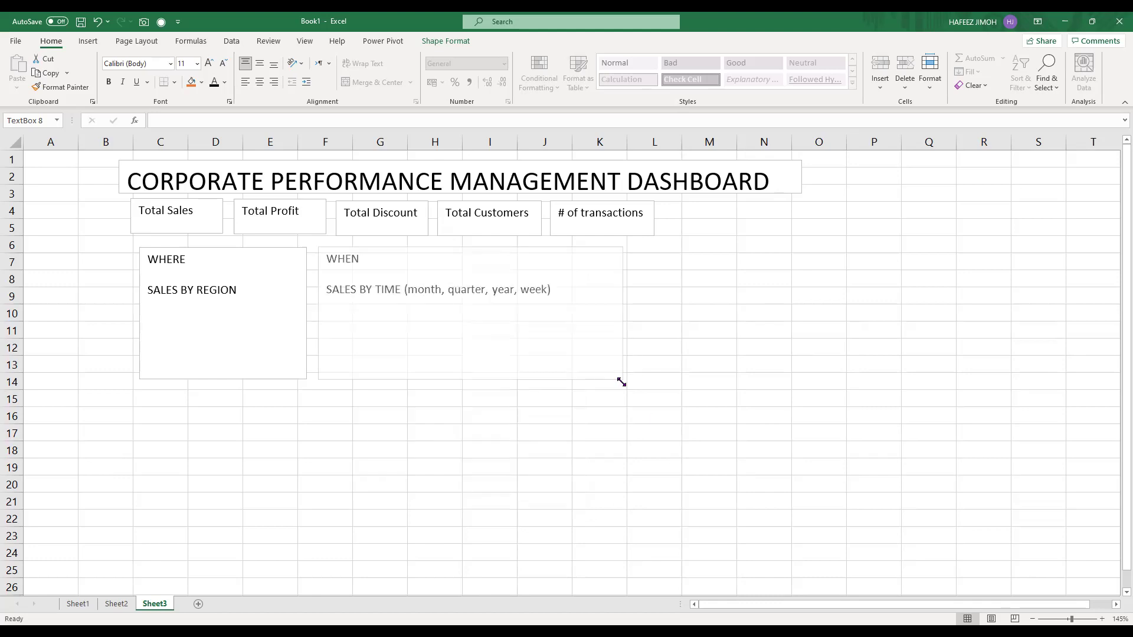
pyautogui.click(281, 367)
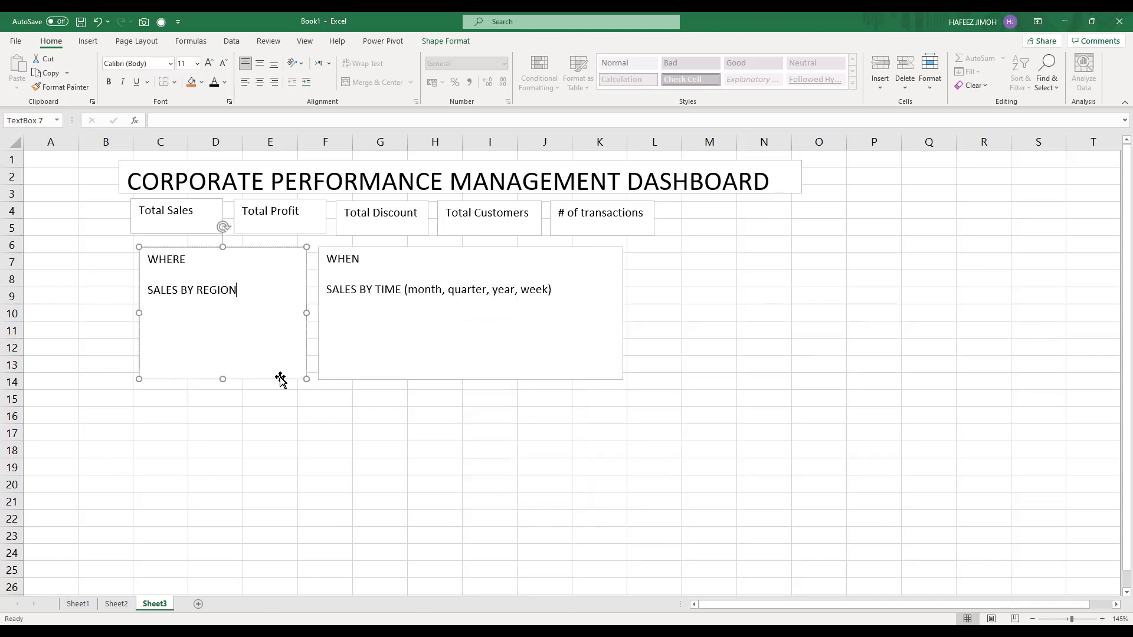
pyautogui.moveTo(273, 450); pyautogui.dragTo(282, 522)
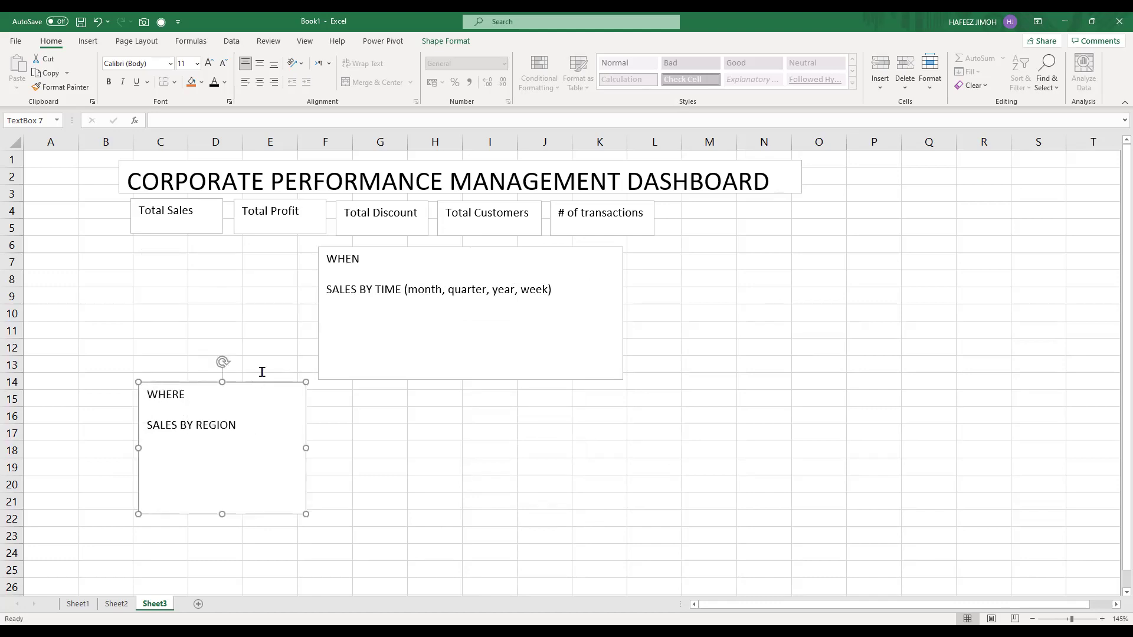
pyautogui.hotkey('ctrl', 'z')
pyautogui.moveTo(261, 380); pyautogui.dragTo(263, 524)
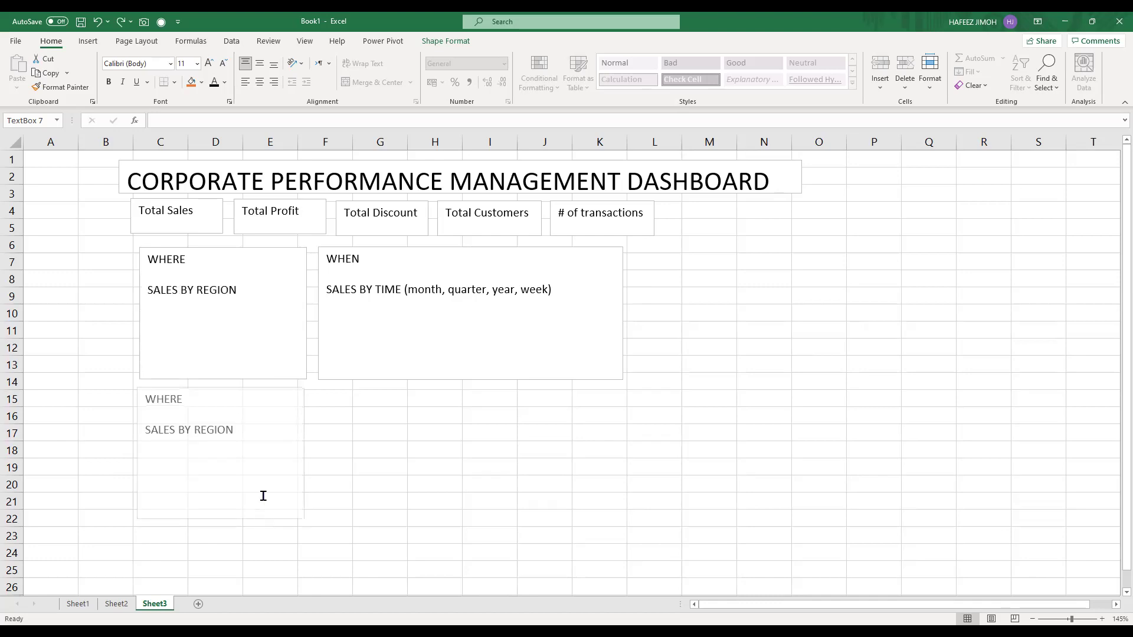
pyautogui.hotkey('ctrl', 'z')
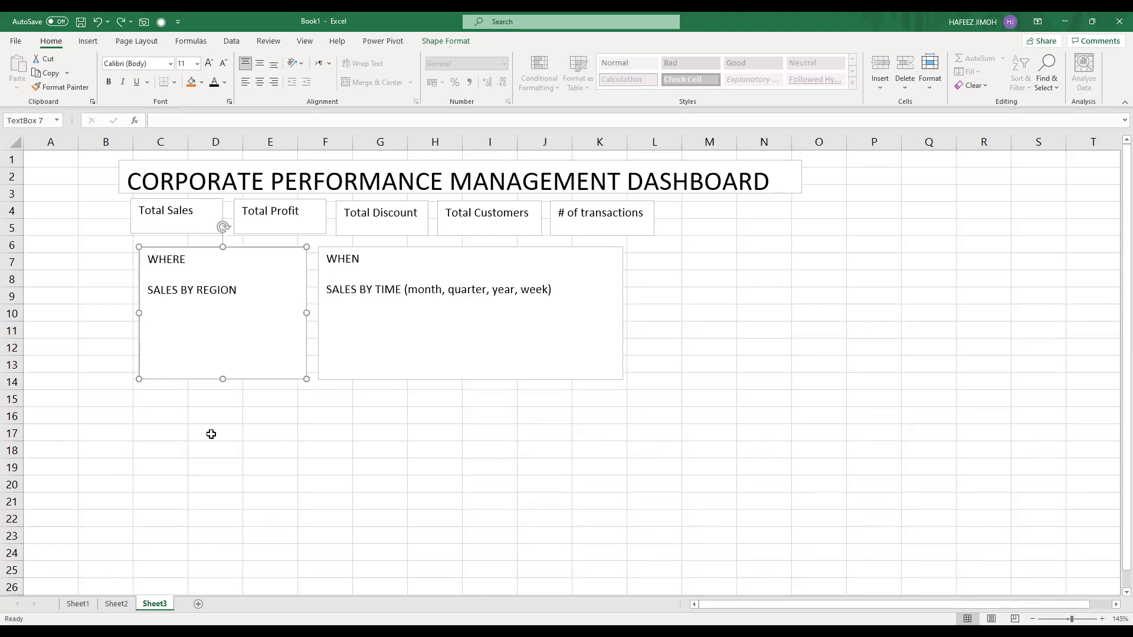
# Paste a copy of the WHERE box directly below the original.
pyautogui.click(191, 431)
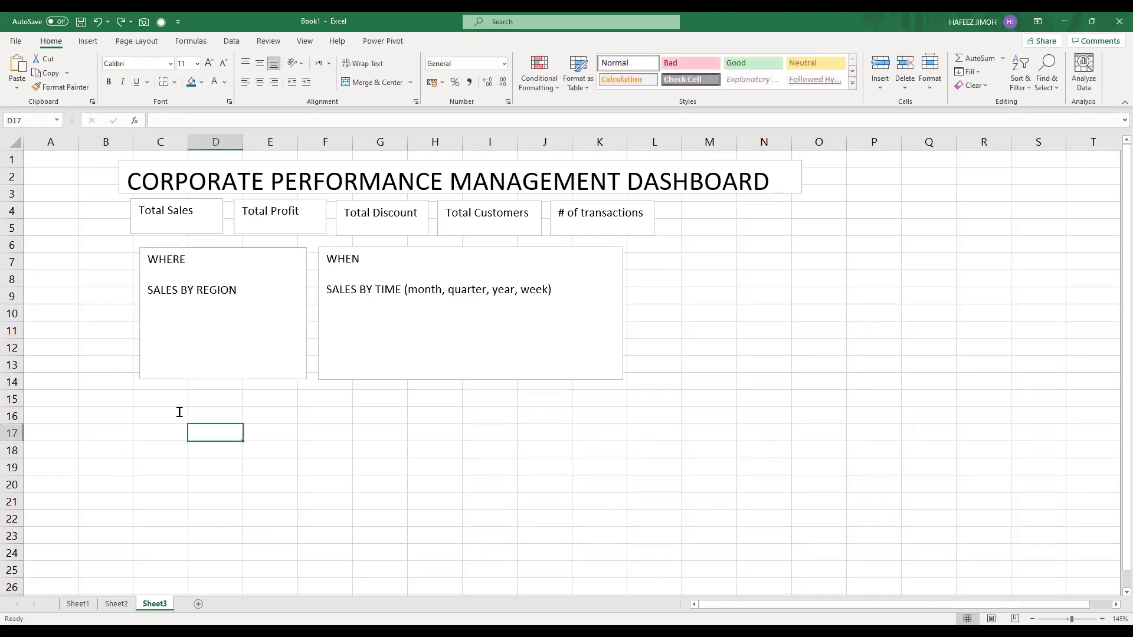
pyautogui.hotkey('ctrl', 'v')
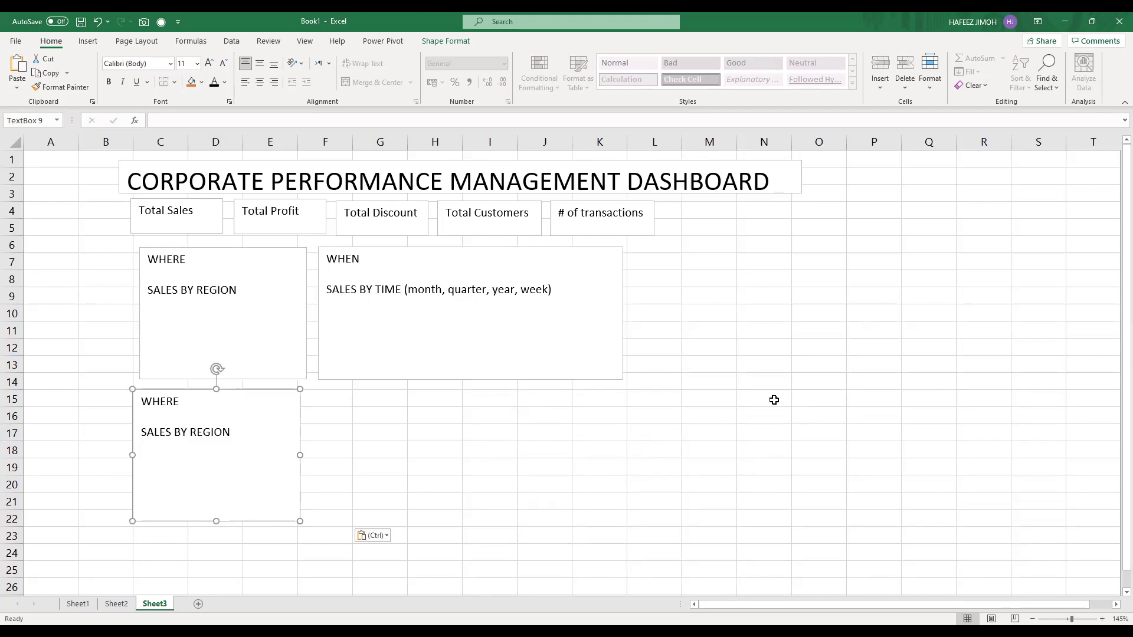
pyautogui.press('Escape')
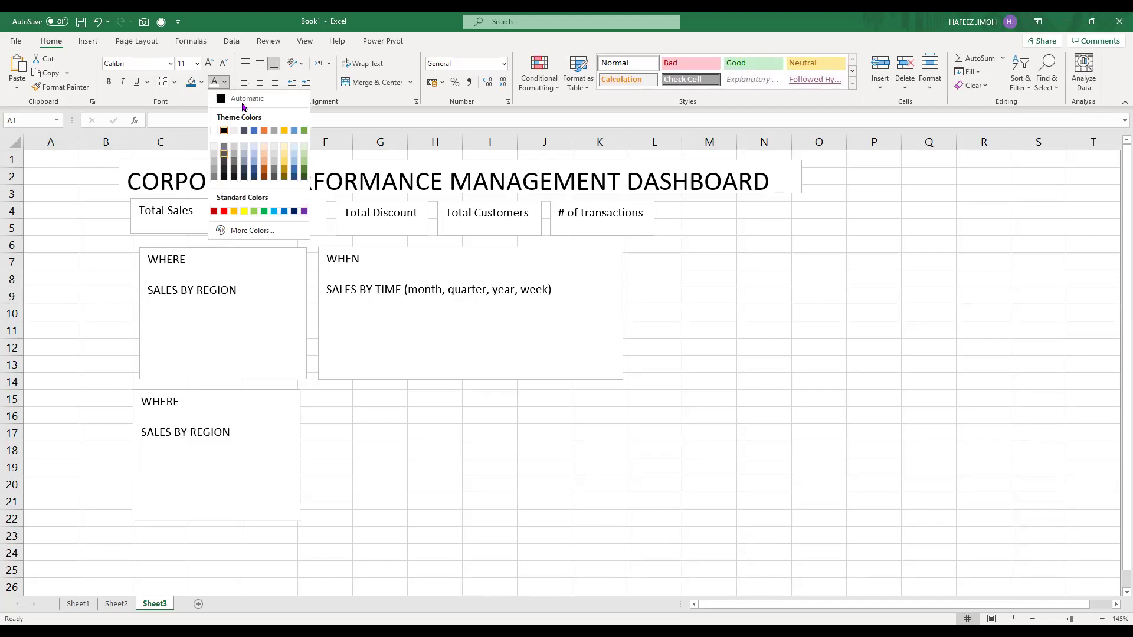
# Turn off the gridlines on the layout sheet.
pyautogui.click(225, 85)
pyautogui.click(244, 154)
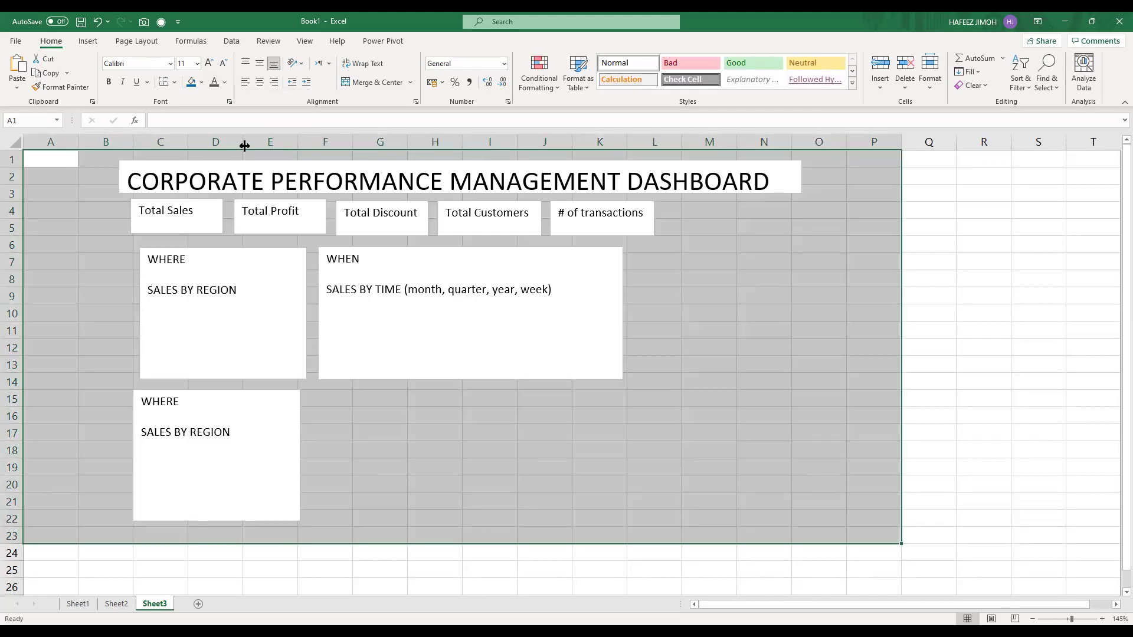
pyautogui.click(298, 44)
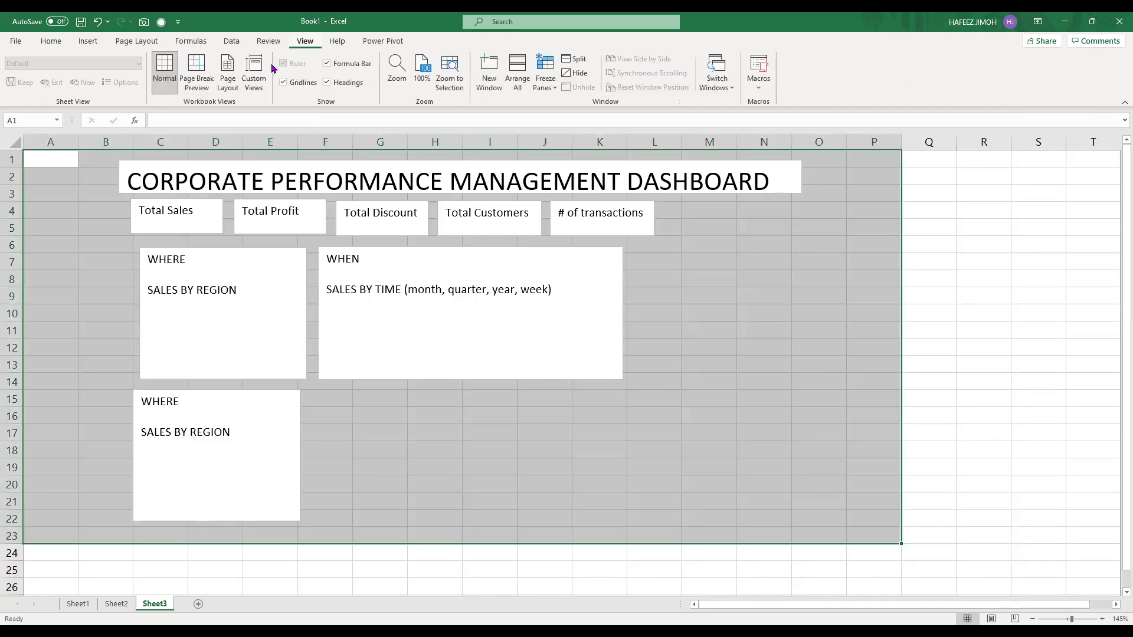
pyautogui.click(295, 84)
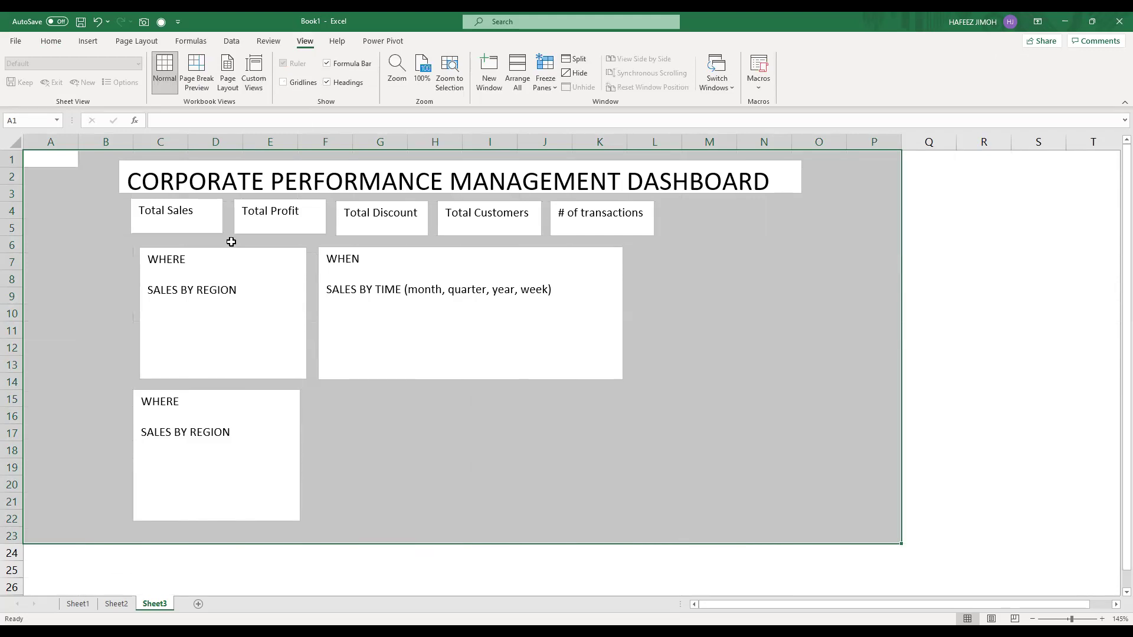
# Align both WHERE boxes under the Total Sales label's outer edge and move the WHEN box closer beside the upper one.
pyautogui.click(230, 244)
pyautogui.moveTo(229, 245); pyautogui.dragTo(222, 241)
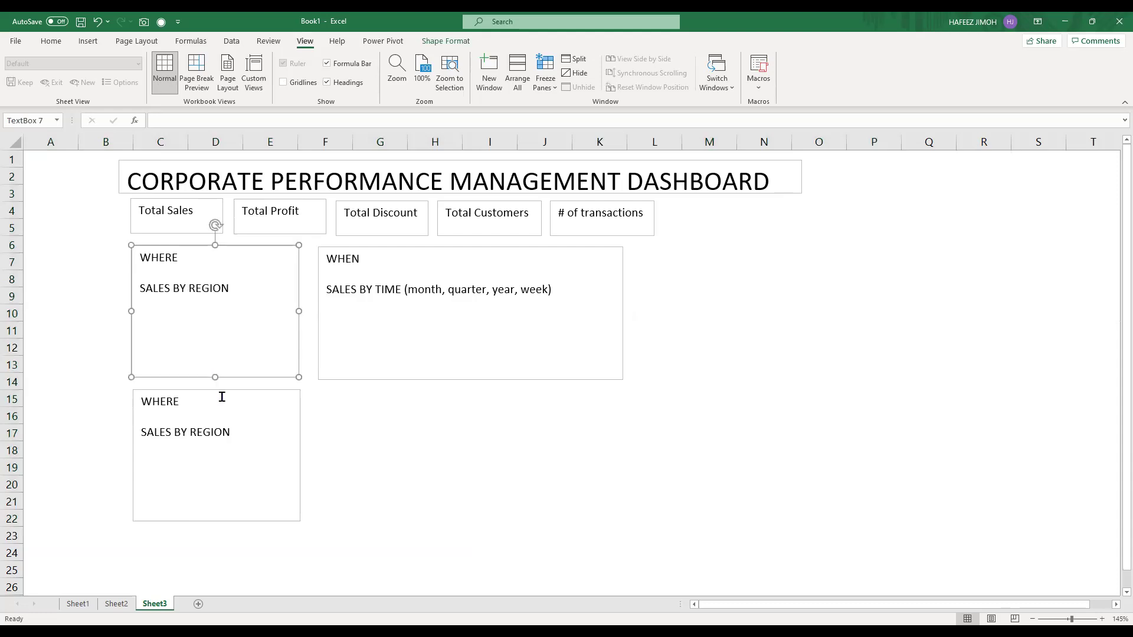
pyautogui.click(222, 395)
pyautogui.click(226, 386)
pyautogui.moveTo(226, 386); pyautogui.dragTo(225, 382)
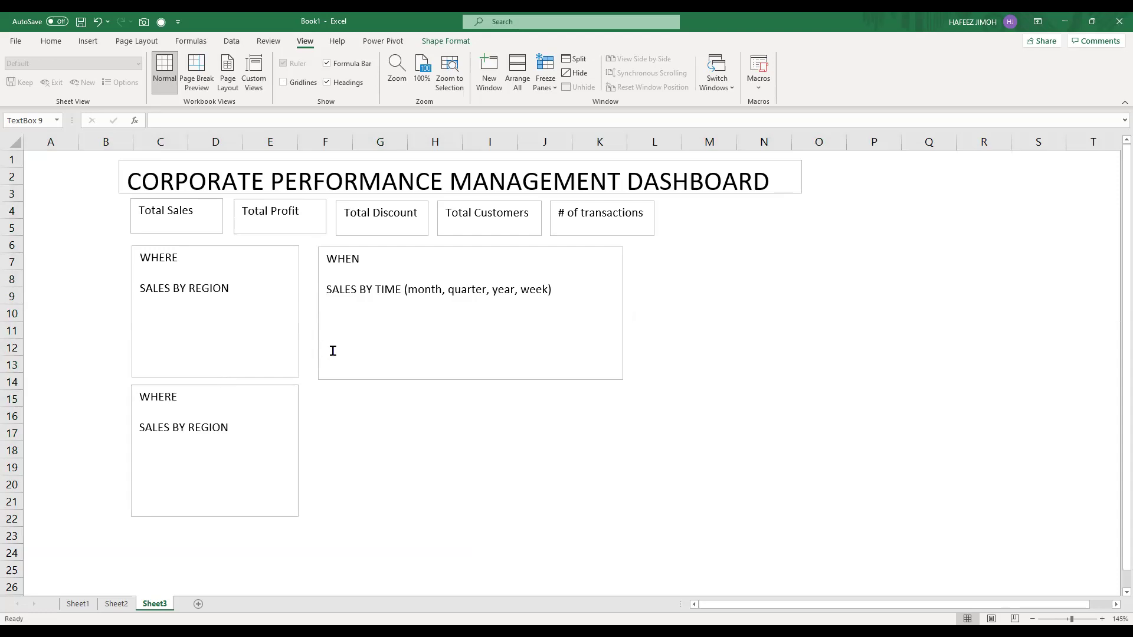
pyautogui.click(333, 351)
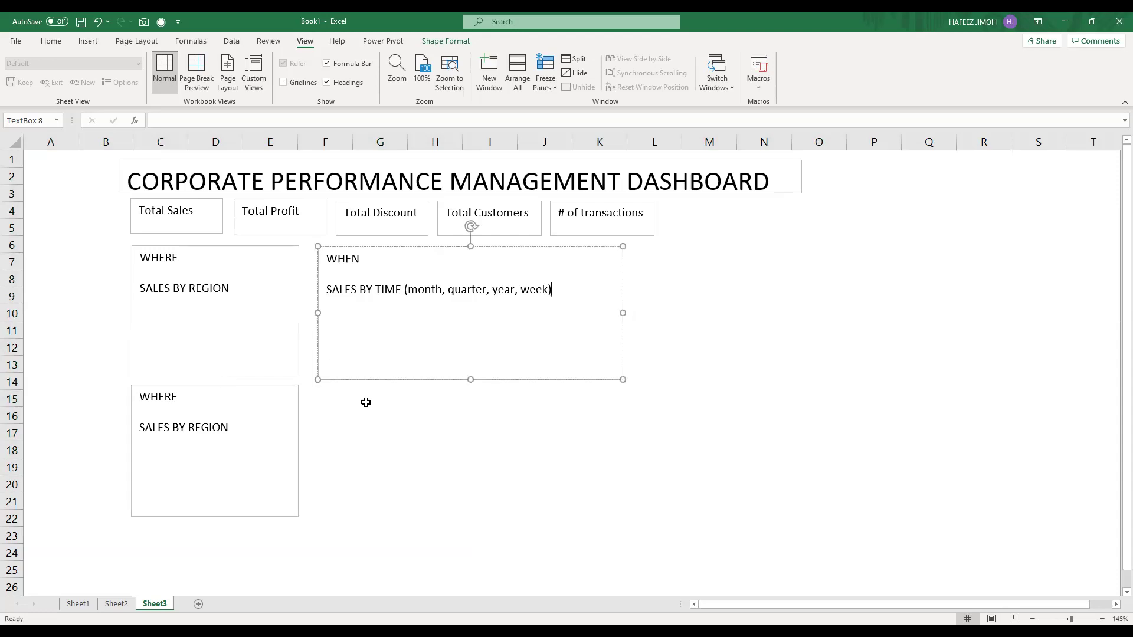
pyautogui.moveTo(378, 385); pyautogui.dragTo(374, 378)
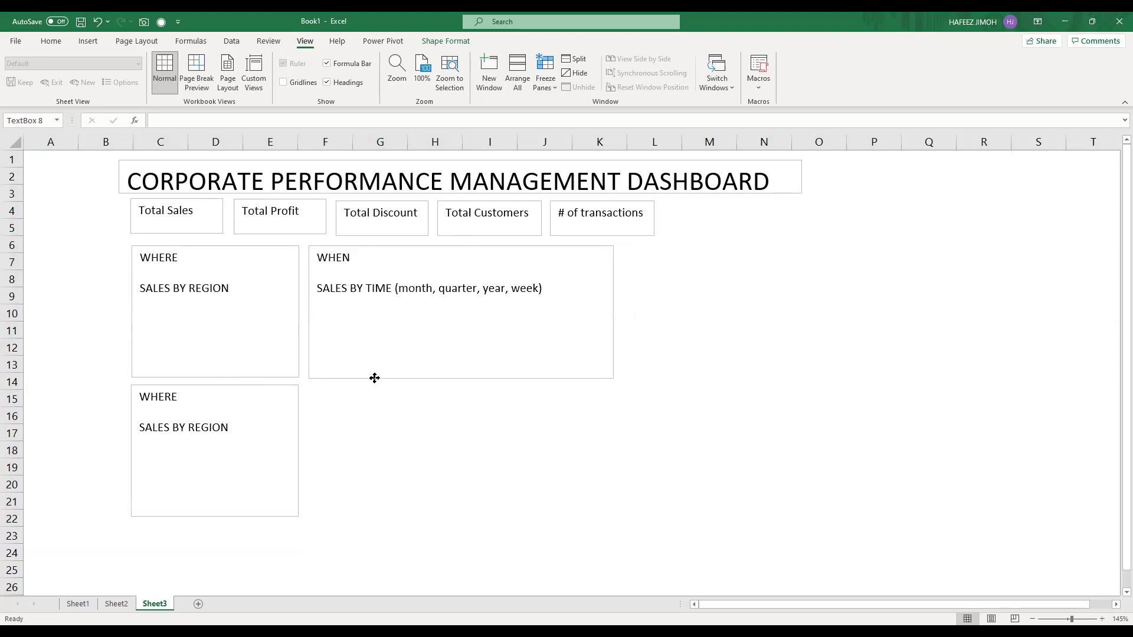
pyautogui.click(375, 380)
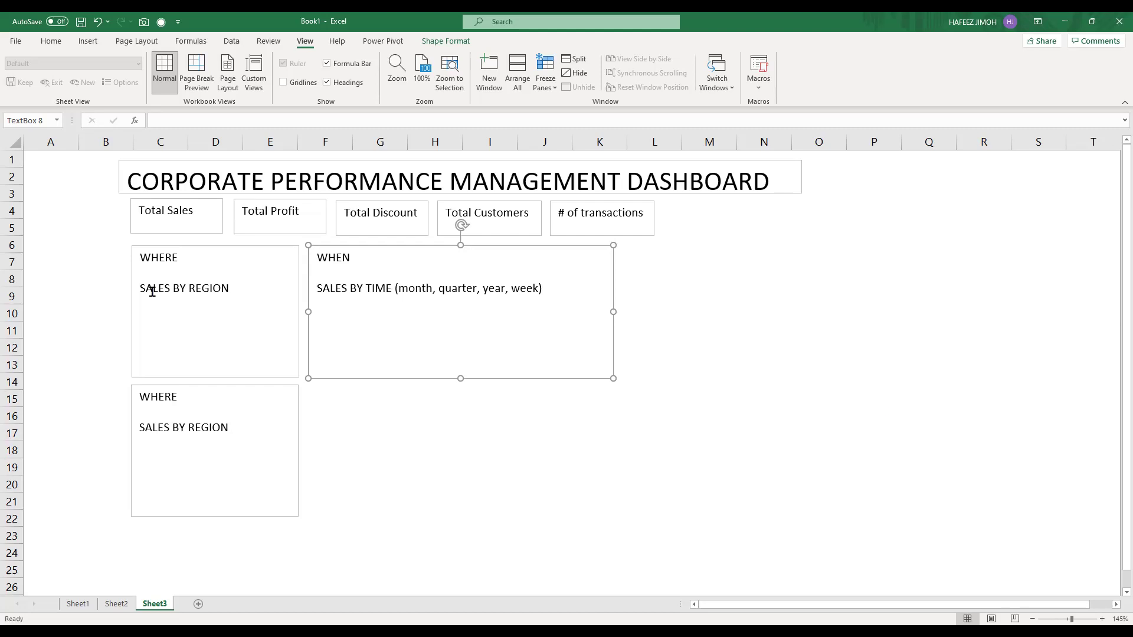
# Fill cells A1:Q23 behind the text boxes with dark grey.
pyautogui.moveTo(50, 176); pyautogui.dragTo(906, 541)
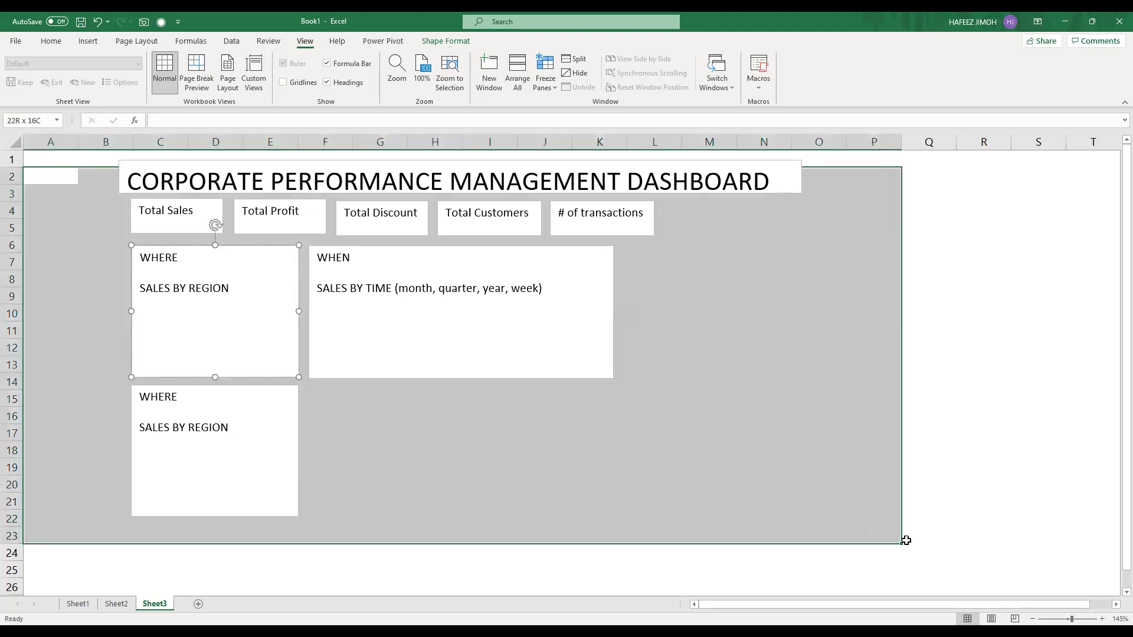
pyautogui.click(902, 545)
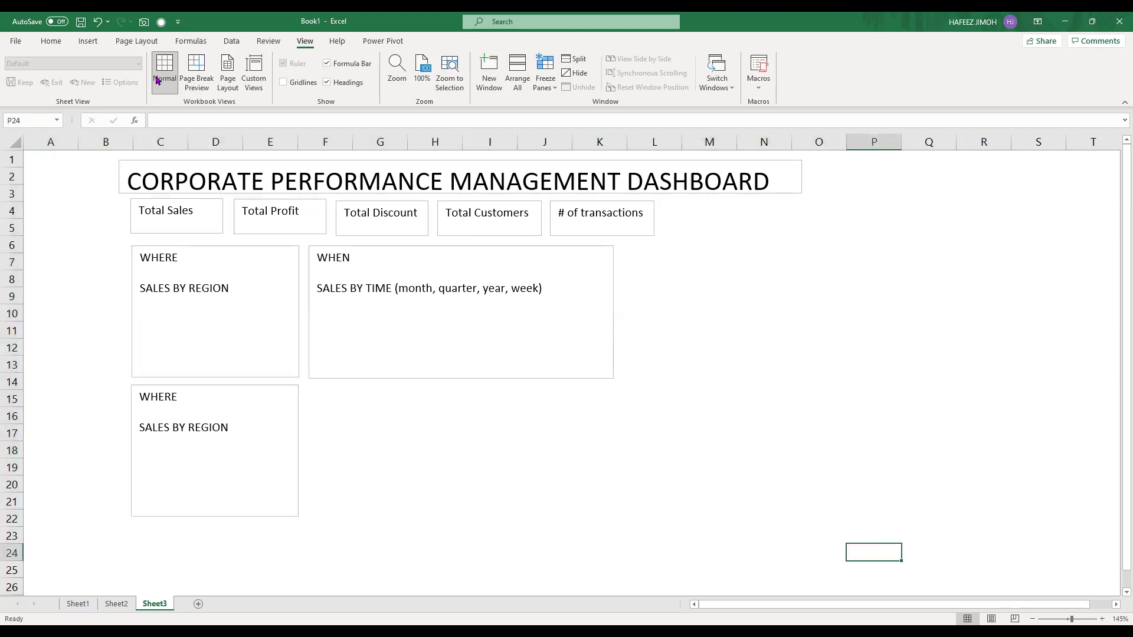
pyautogui.click(52, 41)
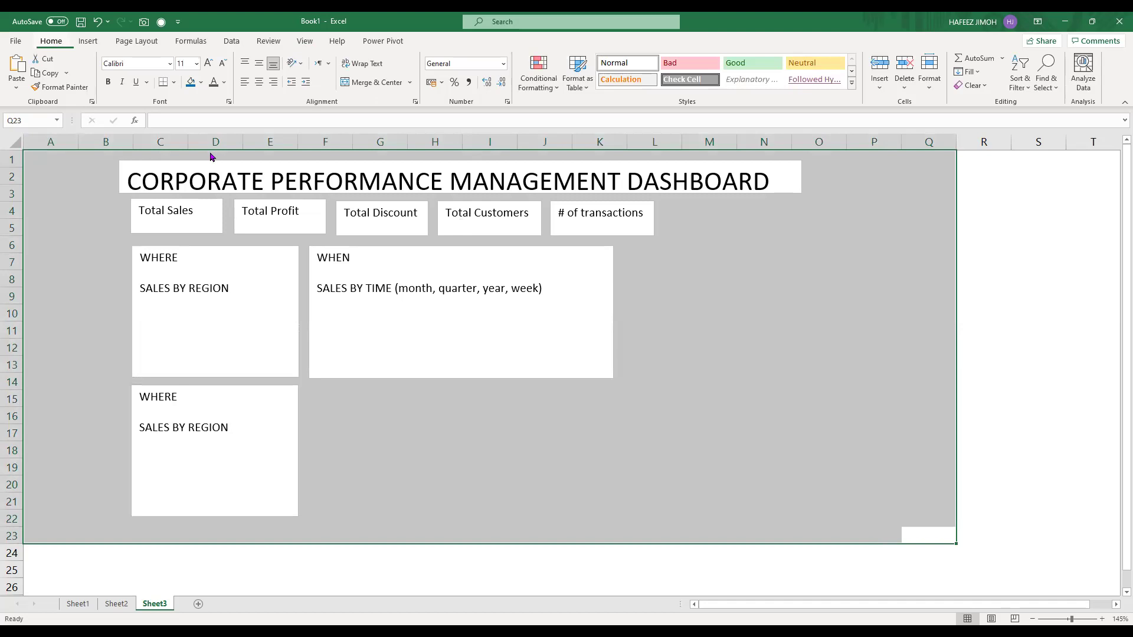
pyautogui.hotkey('alt', 'h')
pyautogui.press('h')
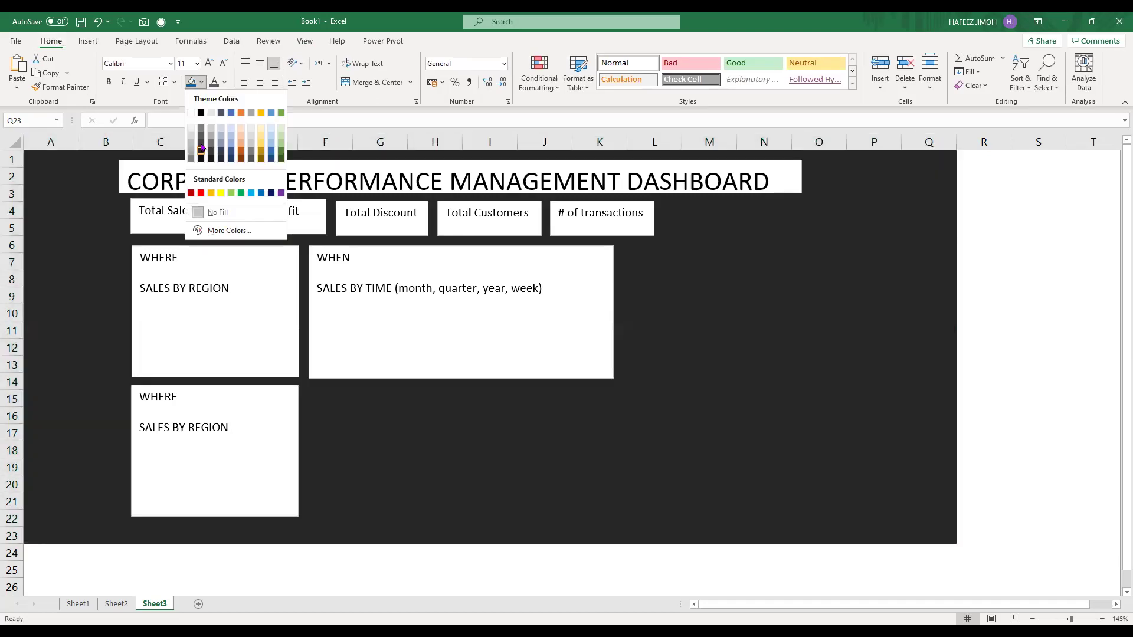
pyautogui.click(705, 356)
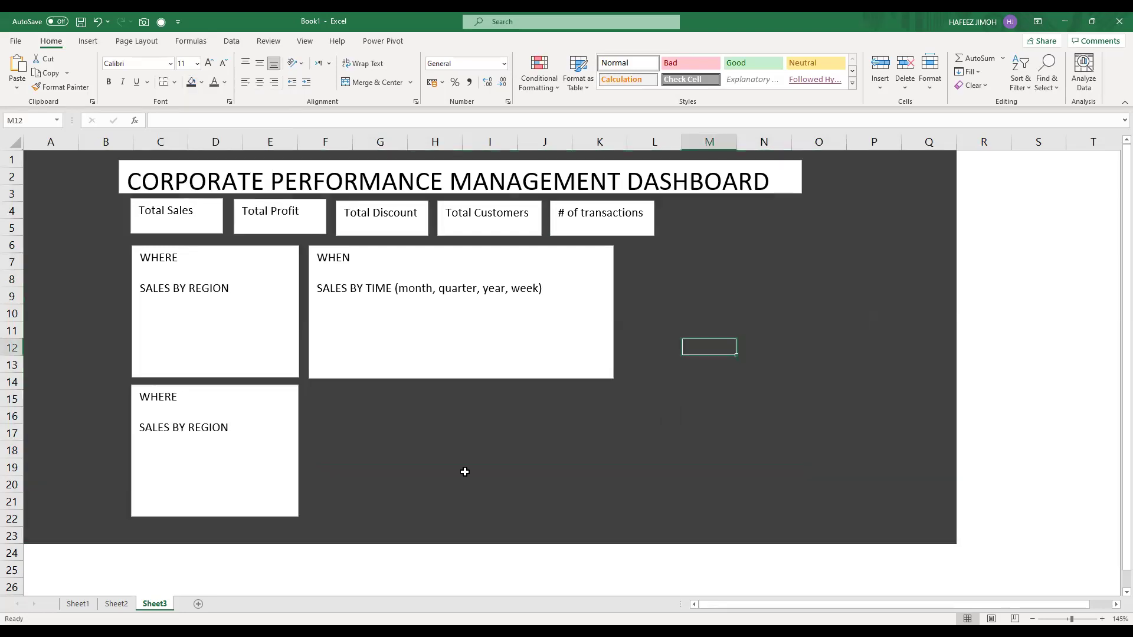
# Replace the text of the lower WHERE box with SALES BY PRODUCT CATEGORY and enlarge it to 16 pt.
pyautogui.click(465, 472)
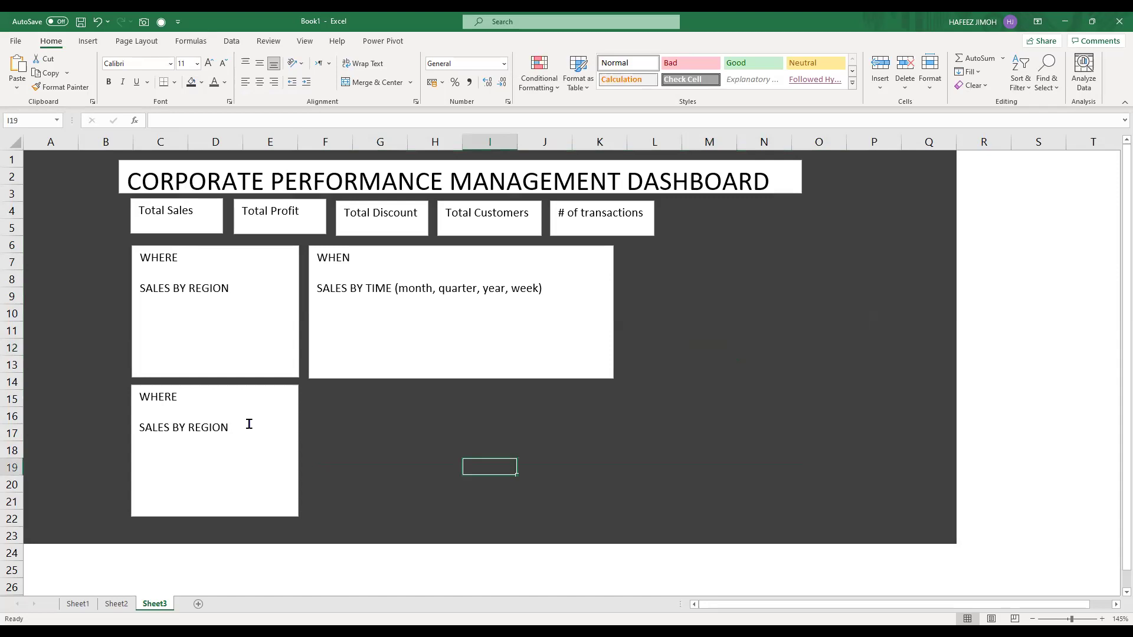
pyautogui.moveTo(256, 431); pyautogui.dragTo(128, 380)
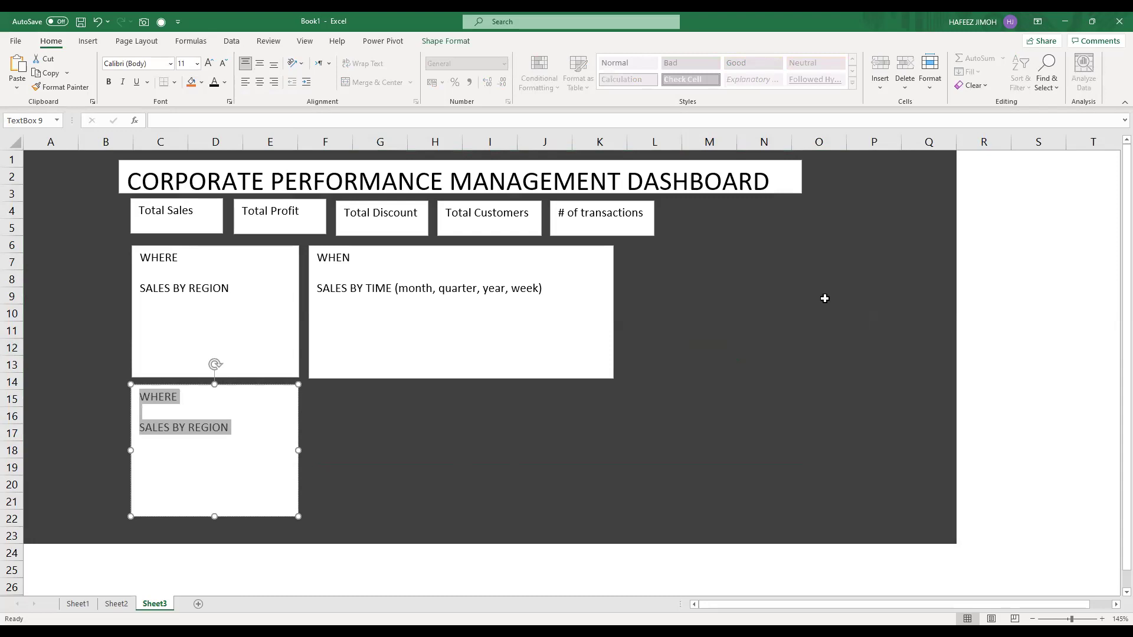
pyautogui.click(825, 298)
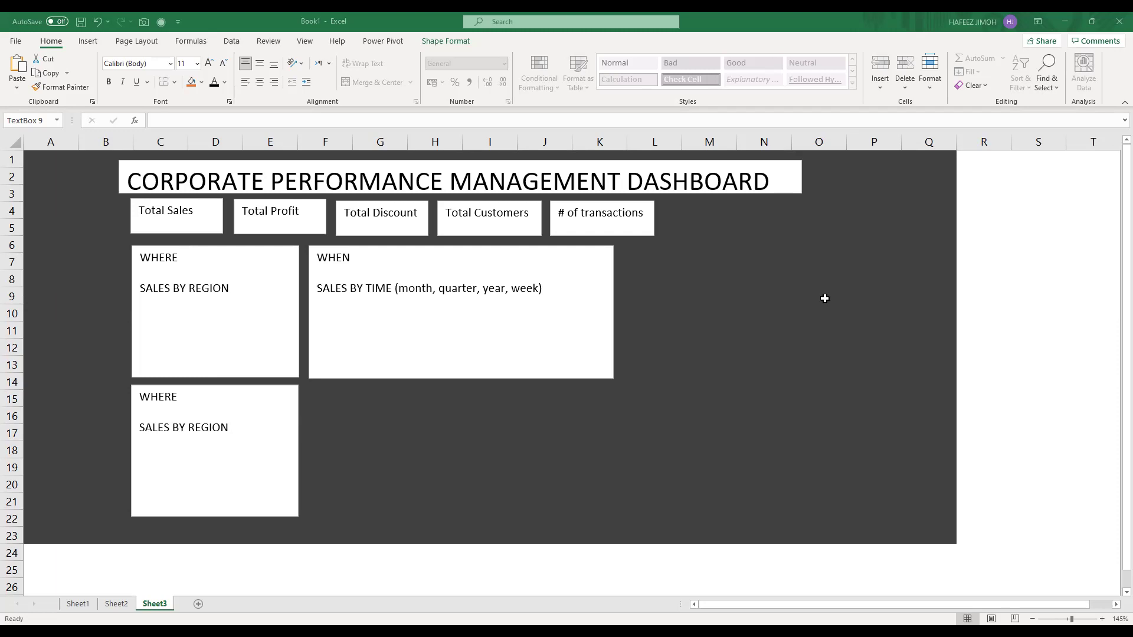
pyautogui.hotkey('ctrl', 'a')
pyautogui.press('alt')
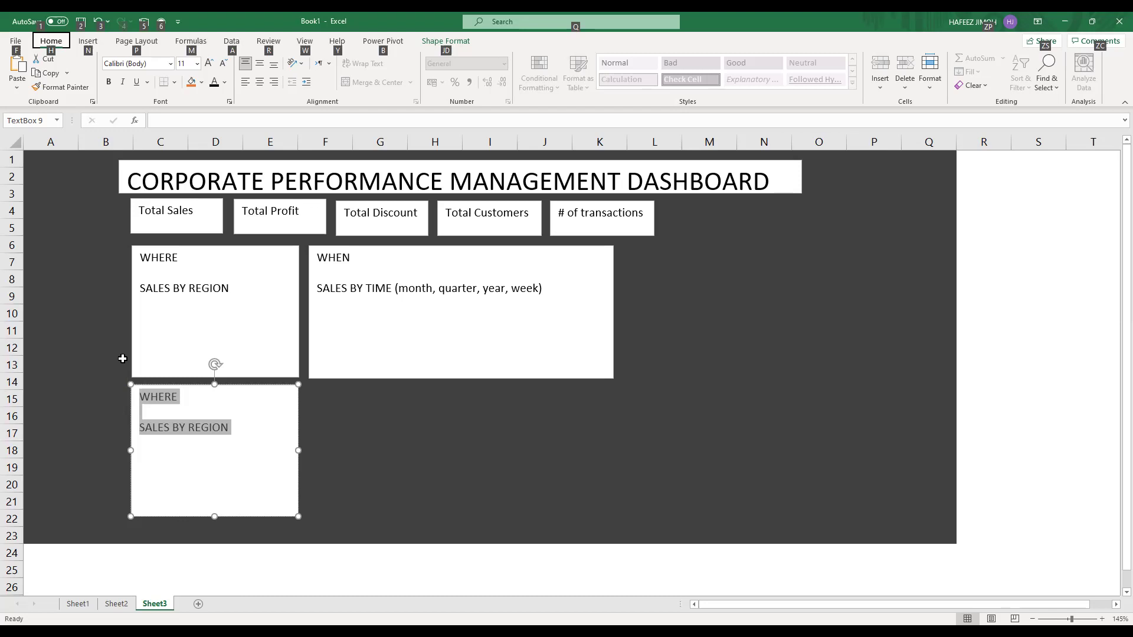
pyautogui.write('aSALES ')
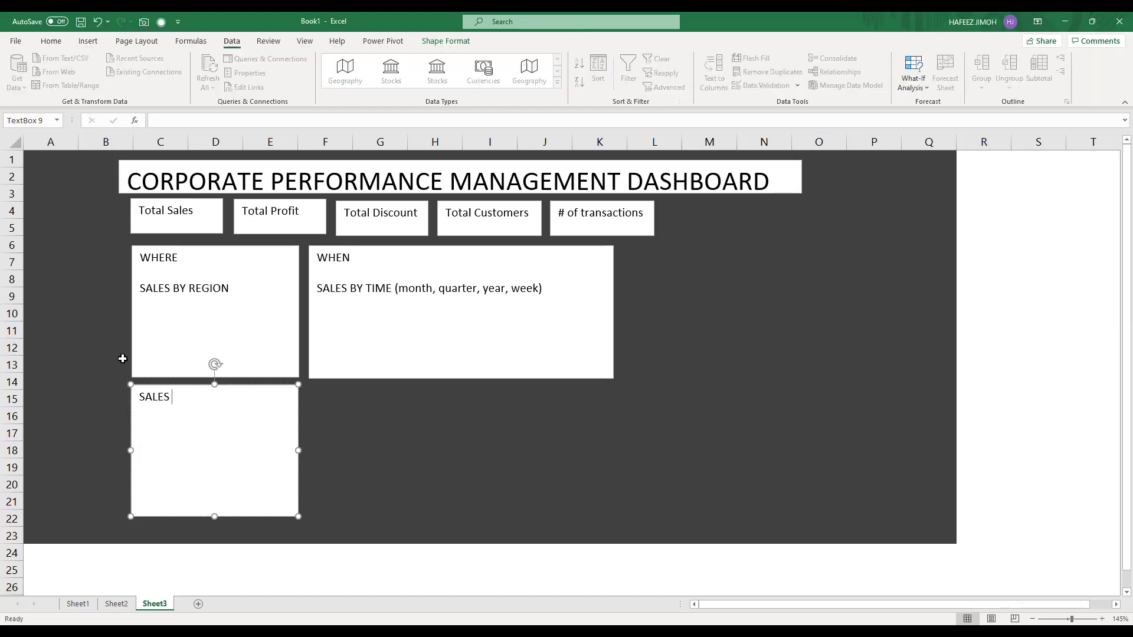
pyautogui.write('BY PRODUCT CATEGORY')
pyautogui.hotkey('ctrl', 'a')
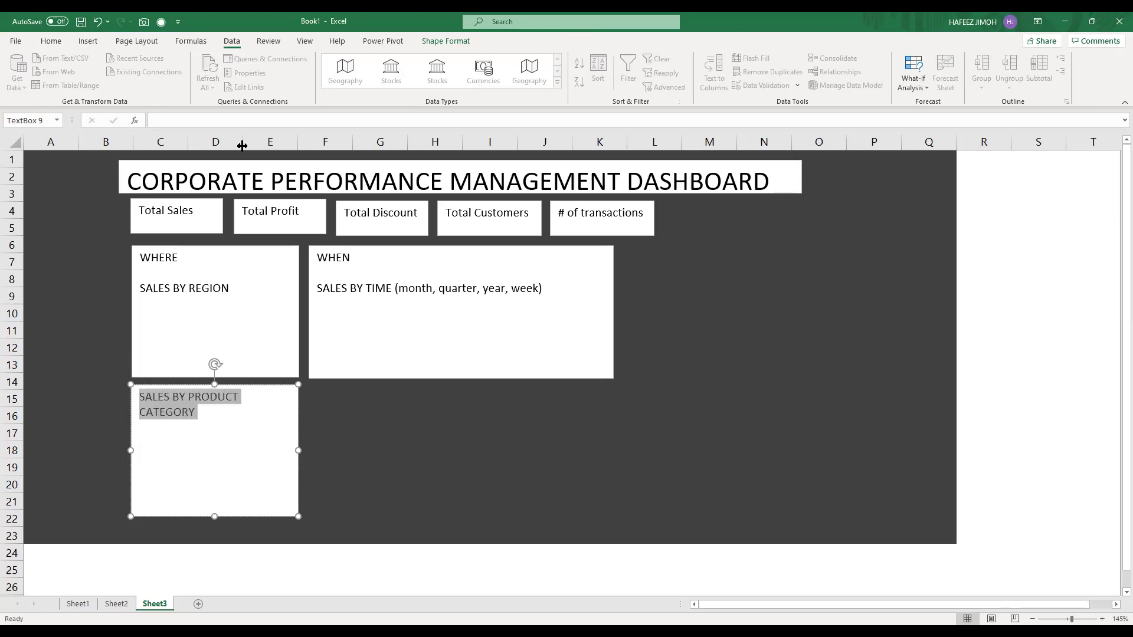
pyautogui.click(209, 63)
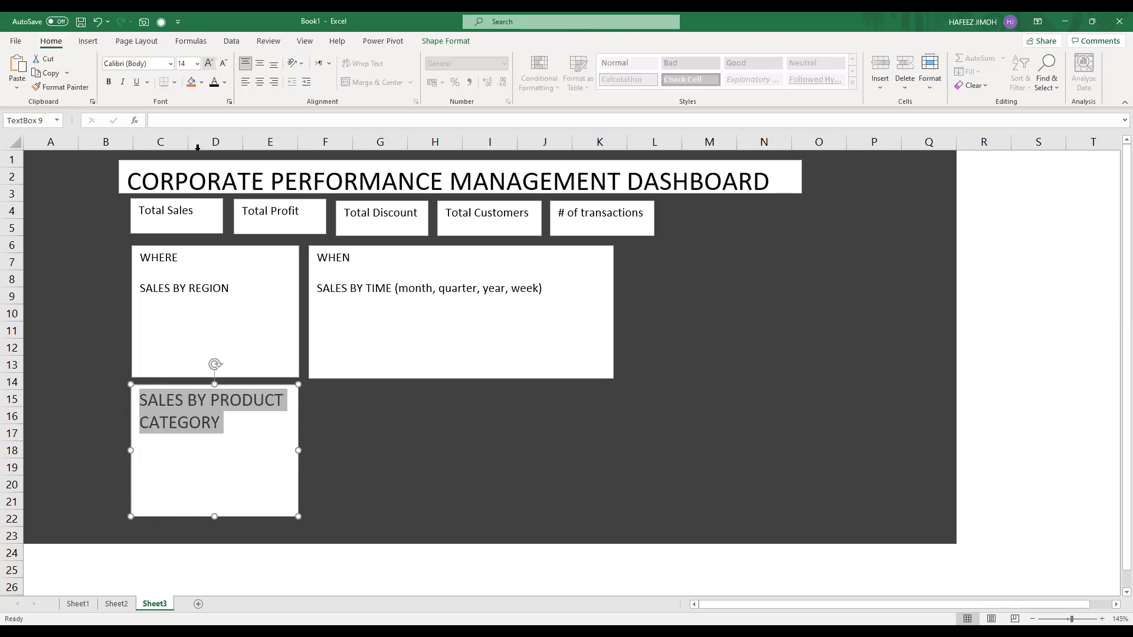
# Enlarge all the text in the WHERE and WHEN boxes to 14 pt.
pyautogui.click(209, 288)
pyautogui.hotkey('ctrl', 'a')
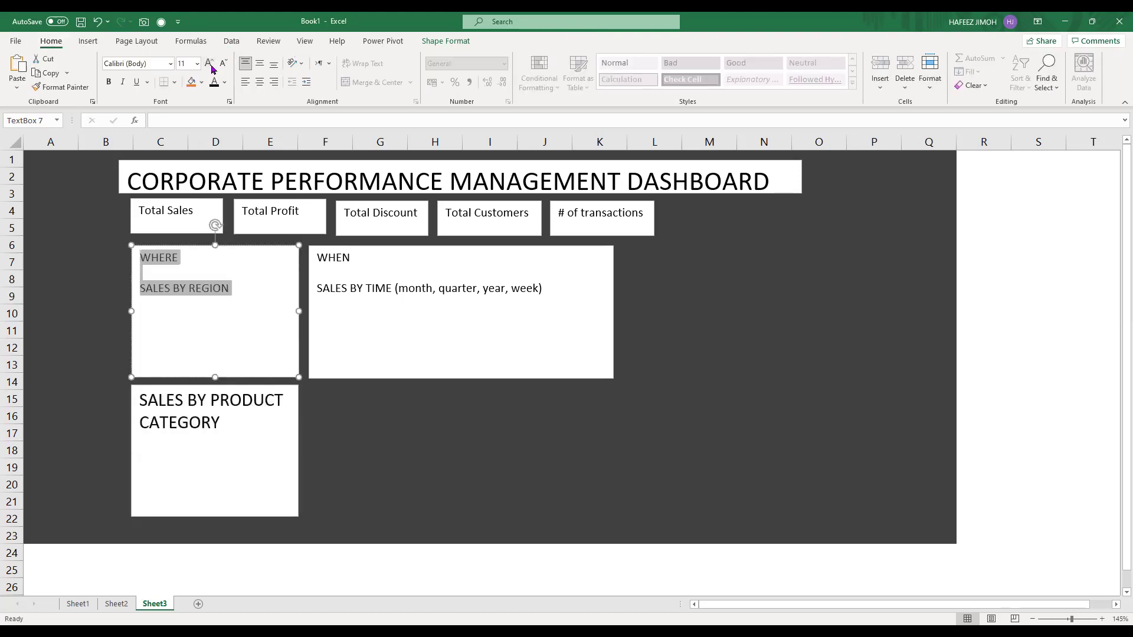
pyautogui.click(210, 63)
pyautogui.click(210, 63)
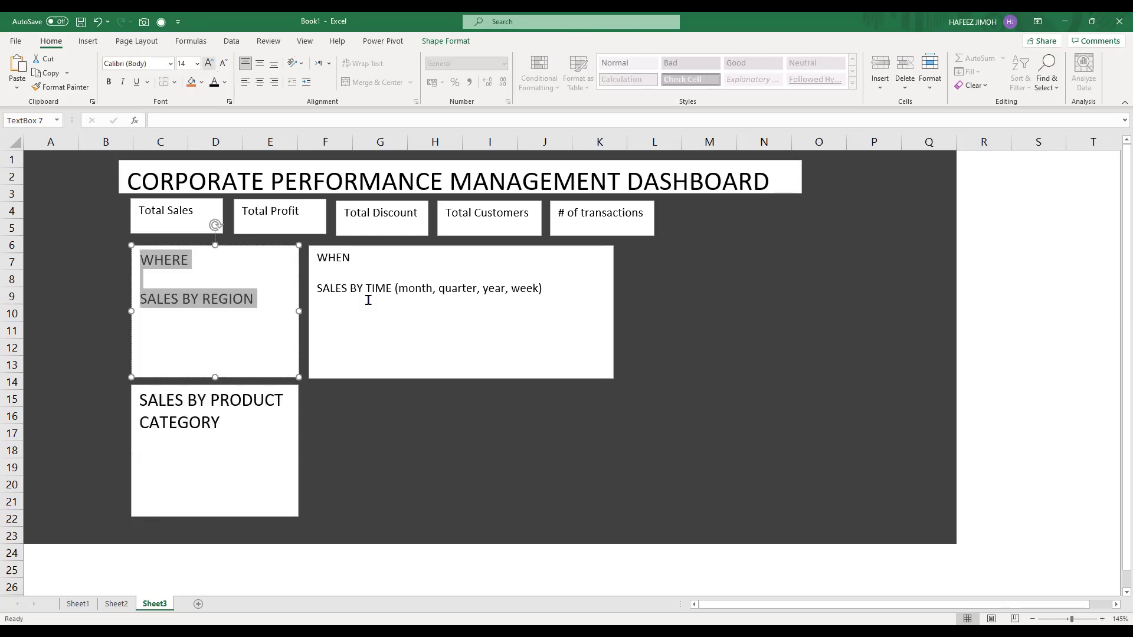
pyautogui.click(368, 300)
pyautogui.hotkey('ctrl', 'a')
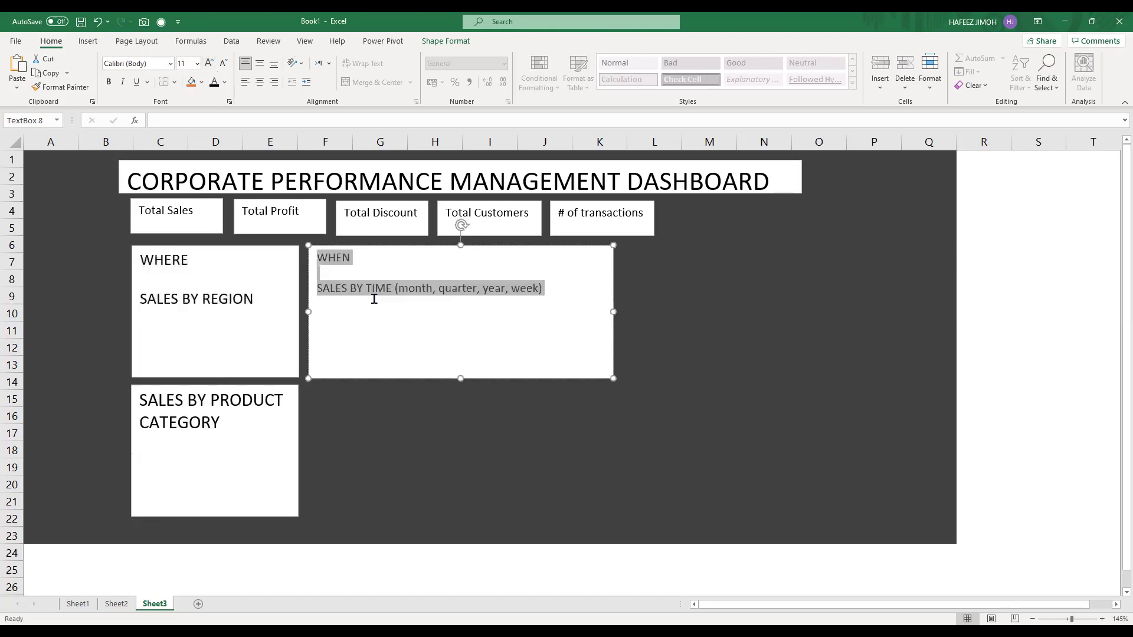
pyautogui.click(209, 64)
pyautogui.click(209, 63)
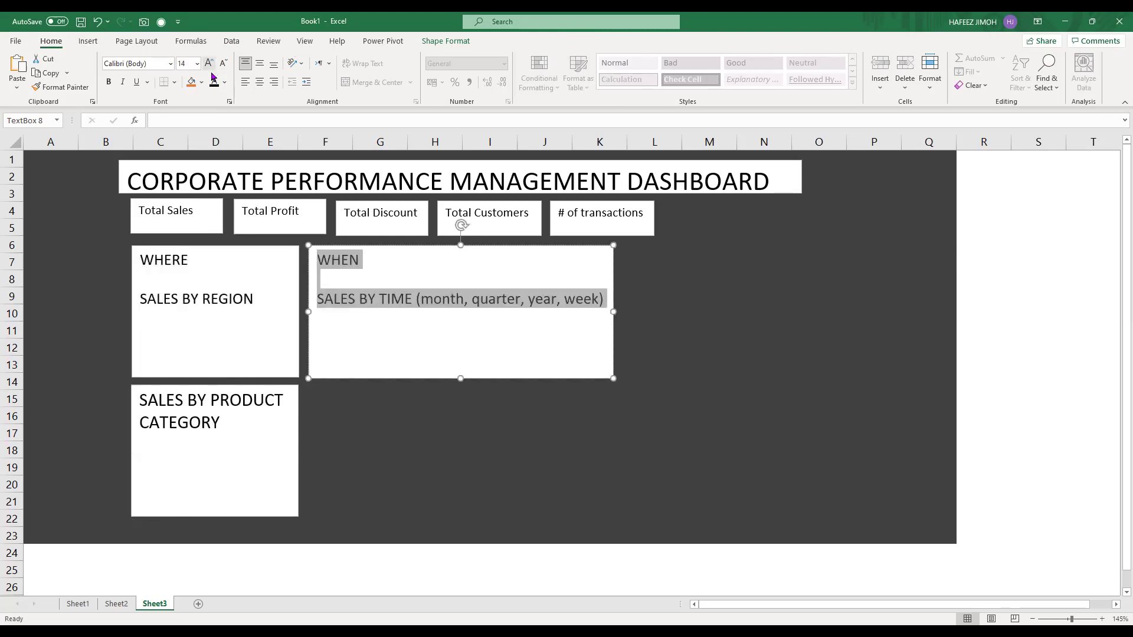
pyautogui.click(475, 350)
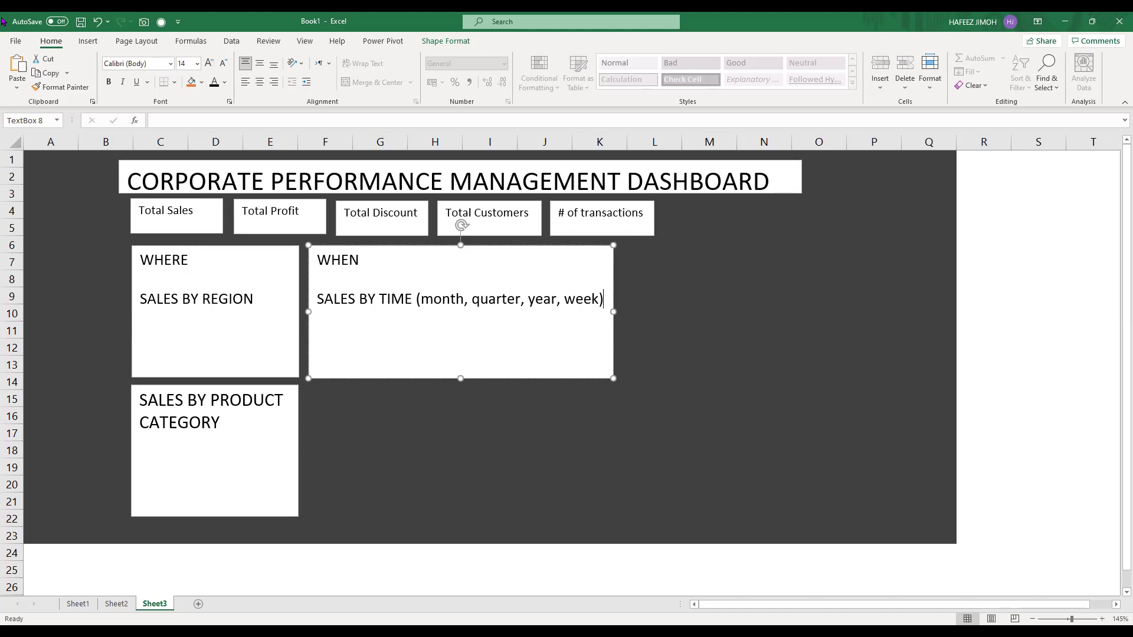
pyautogui.click(661, 329)
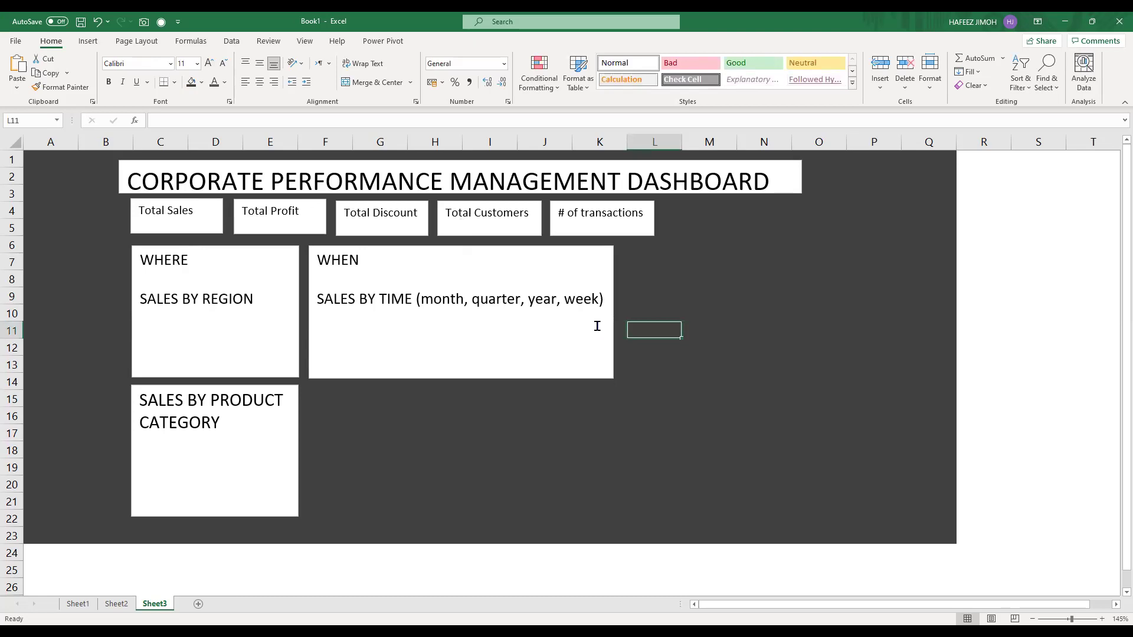
pyautogui.click(608, 307)
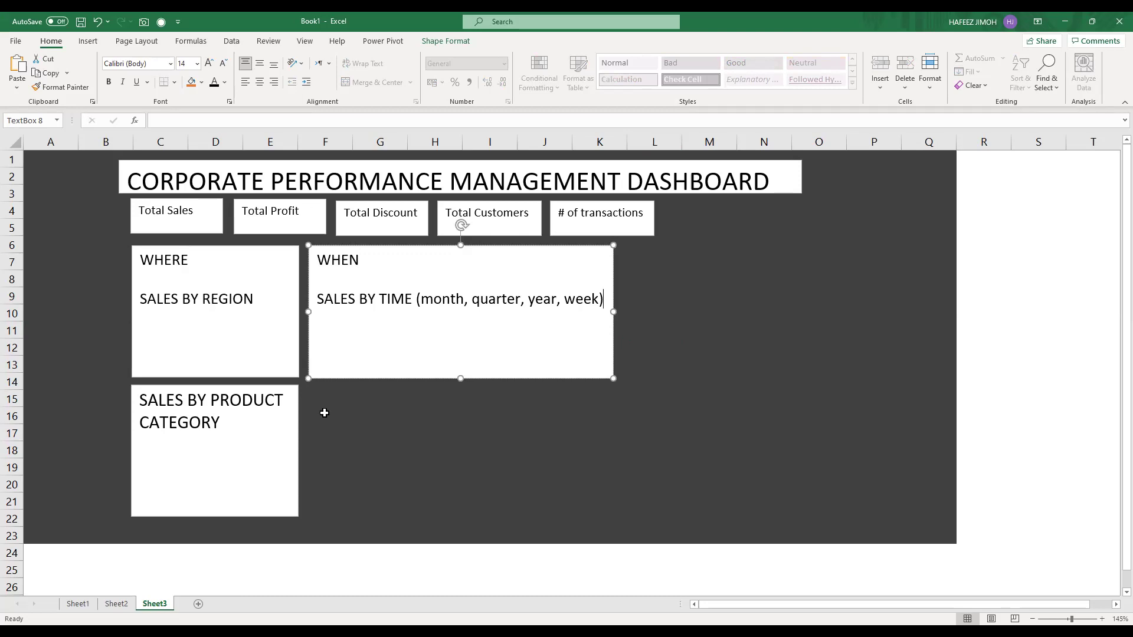
# Copy the product category box to the free space beside the WHEN box and replace its text with TOP 5 STATES.
pyautogui.click(286, 414)
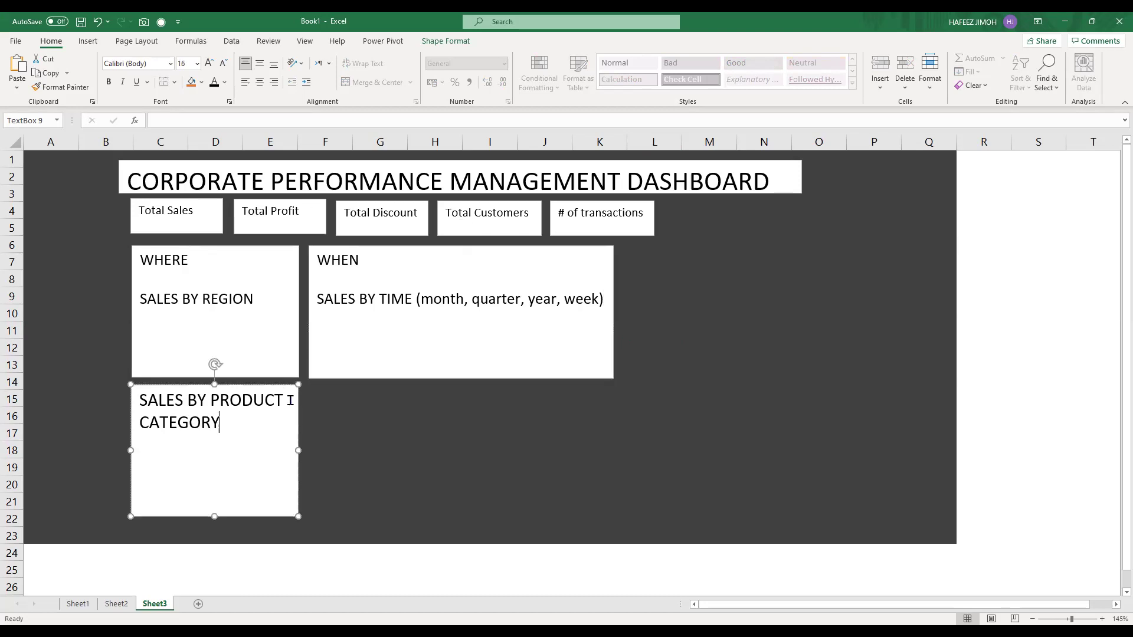
pyautogui.moveTo(289, 387); pyautogui.dragTo(779, 247)
pyautogui.moveTo(715, 286); pyautogui.dragTo(619, 257)
pyautogui.write('T')
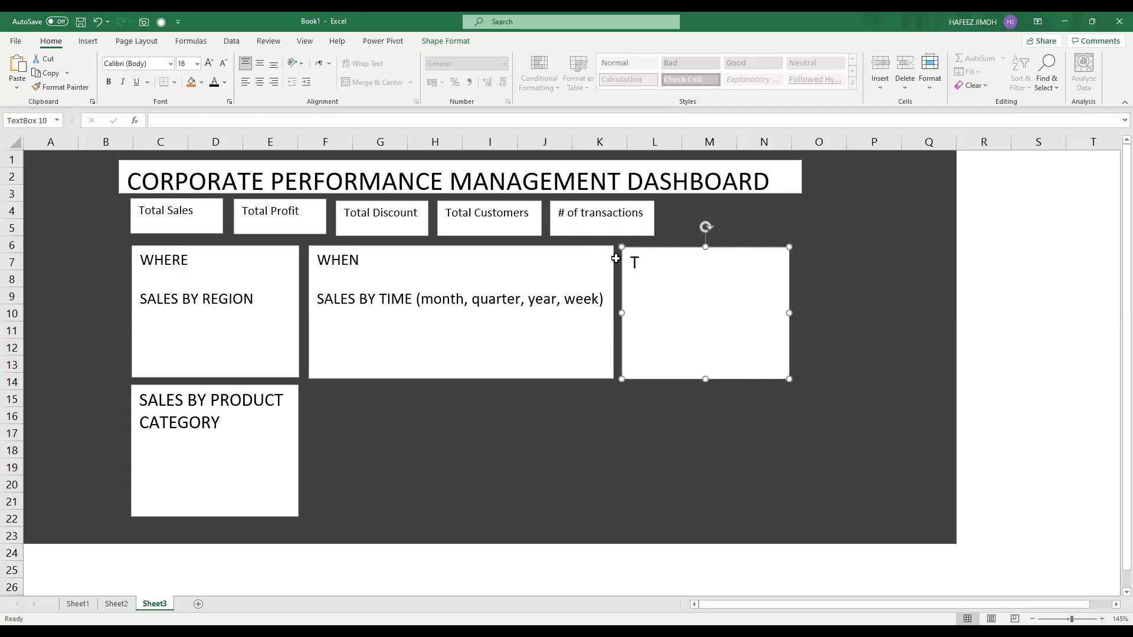
pyautogui.write('OP 5 STATES')
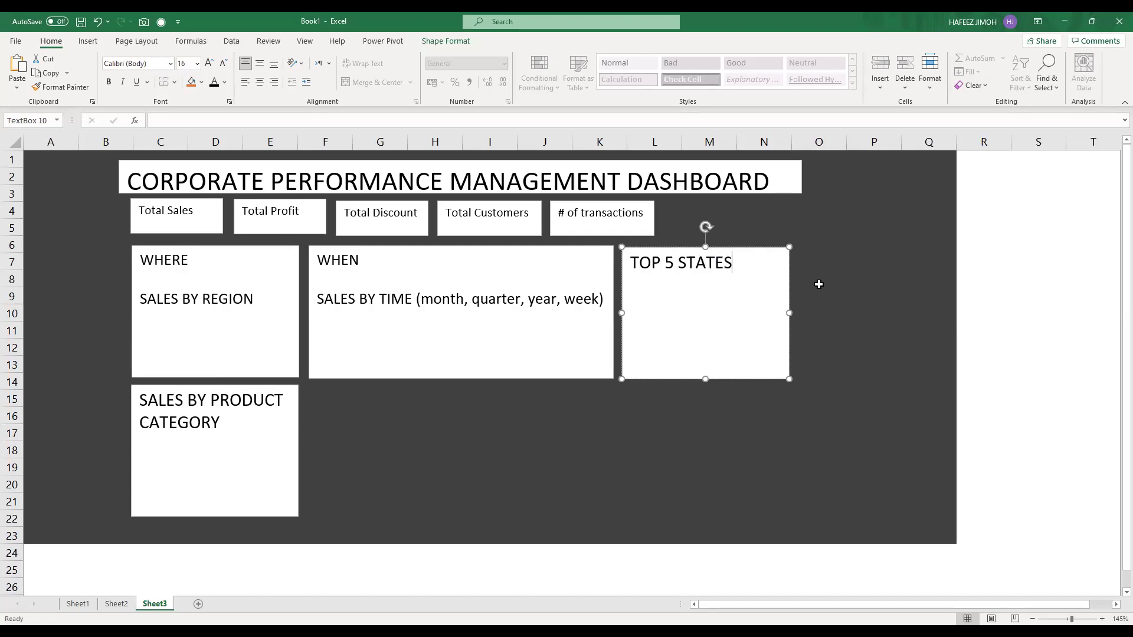
# Try TOP 5 CUSTOMERS as the new box's label, and restore TOP 5 STATES.
pyautogui.hotkey('ctrl', 'BackSpace')
pyautogui.write('CY')
pyautogui.press('BackSpace')
pyautogui.write('USTOMERS')
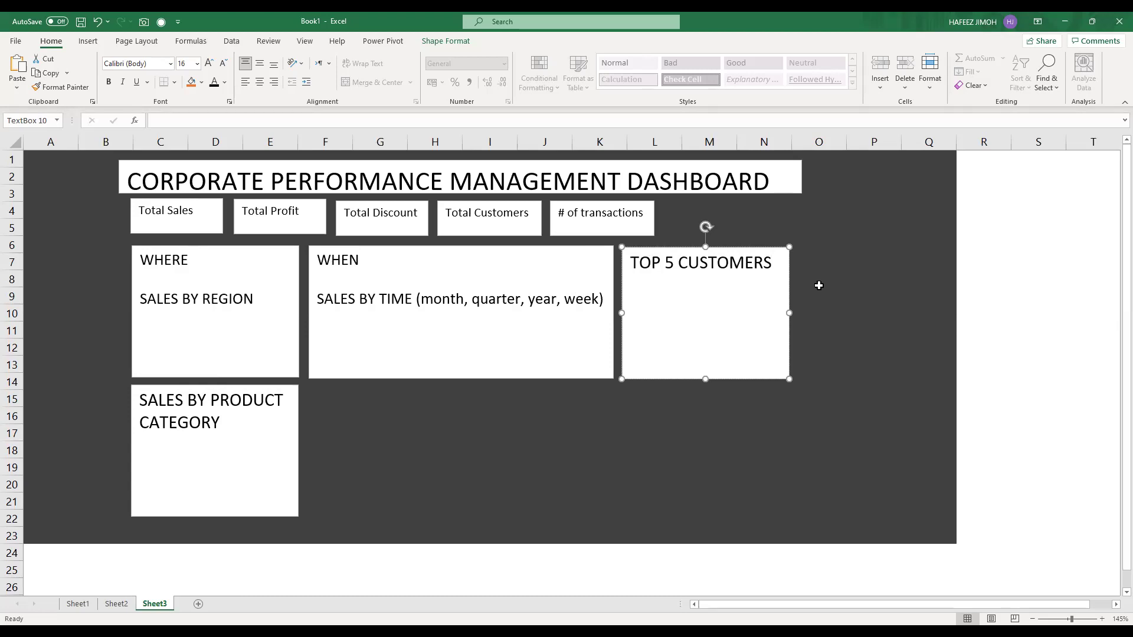
pyautogui.click(819, 286)
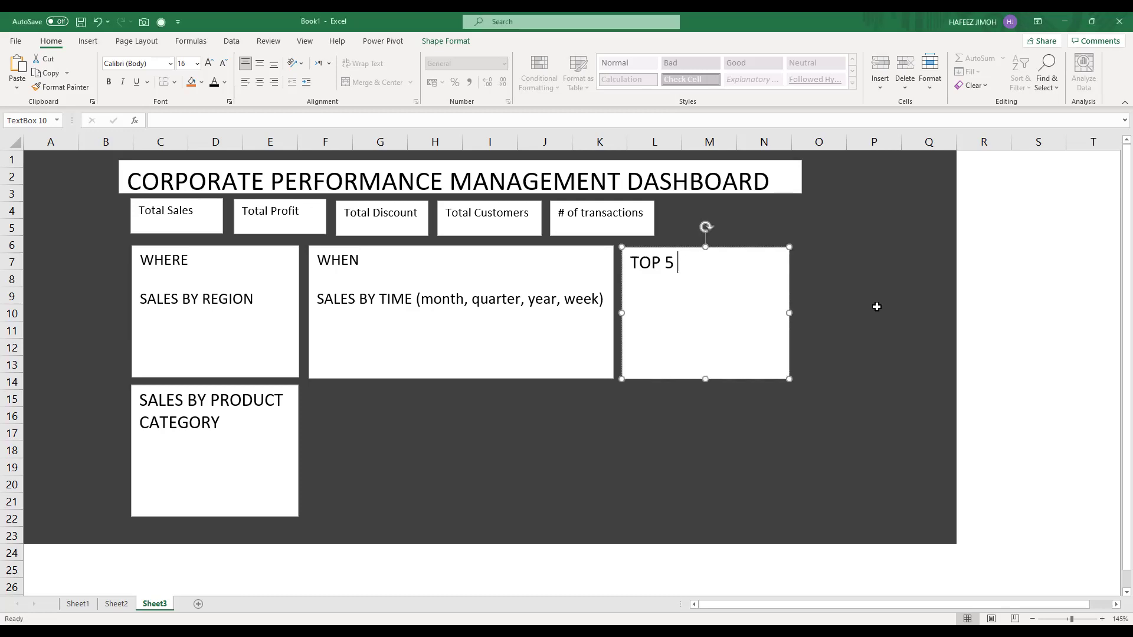
pyautogui.write('STATES')
# Copy the TOP 5 STATES box directly below itself and change the copy's label to BOTTOM 5 STATES.
pyautogui.moveTo(766, 272); pyautogui.dragTo(767, 394)
pyautogui.click(659, 402)
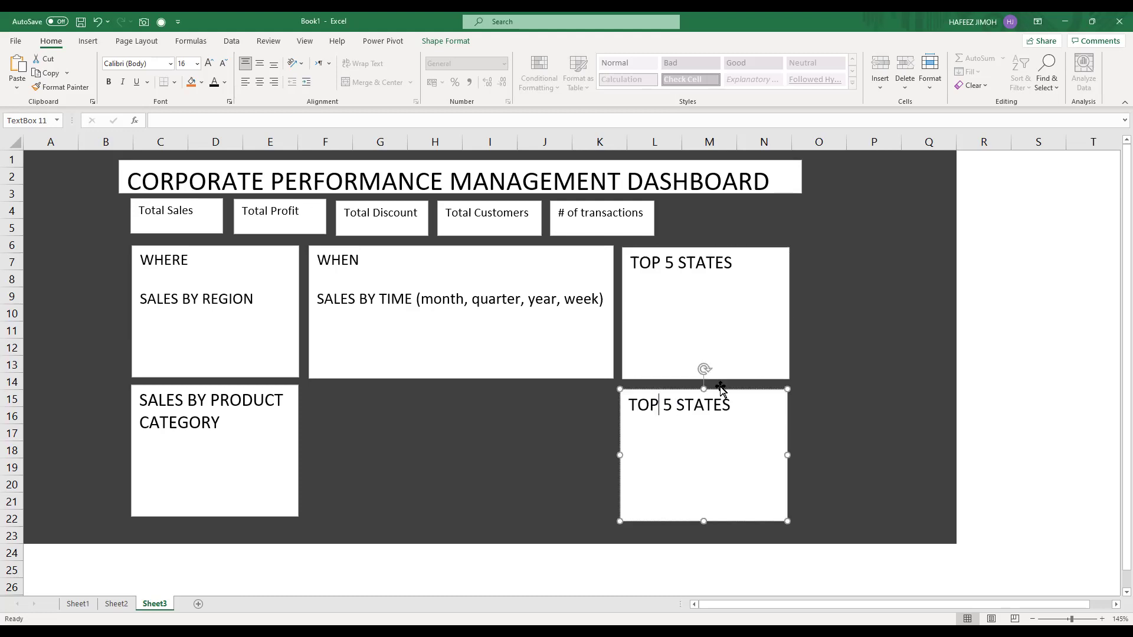
pyautogui.press('BackSpace')
pyautogui.press('BackSpace')
pyautogui.press('BackSpace')
pyautogui.write('BOTTOM')
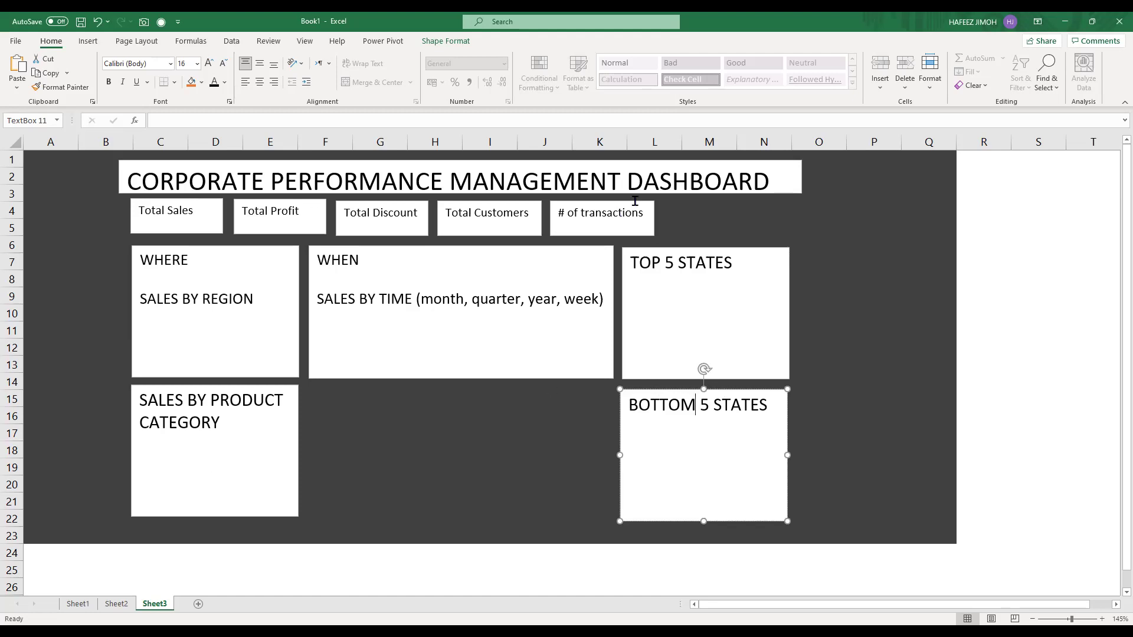
pyautogui.click(649, 214)
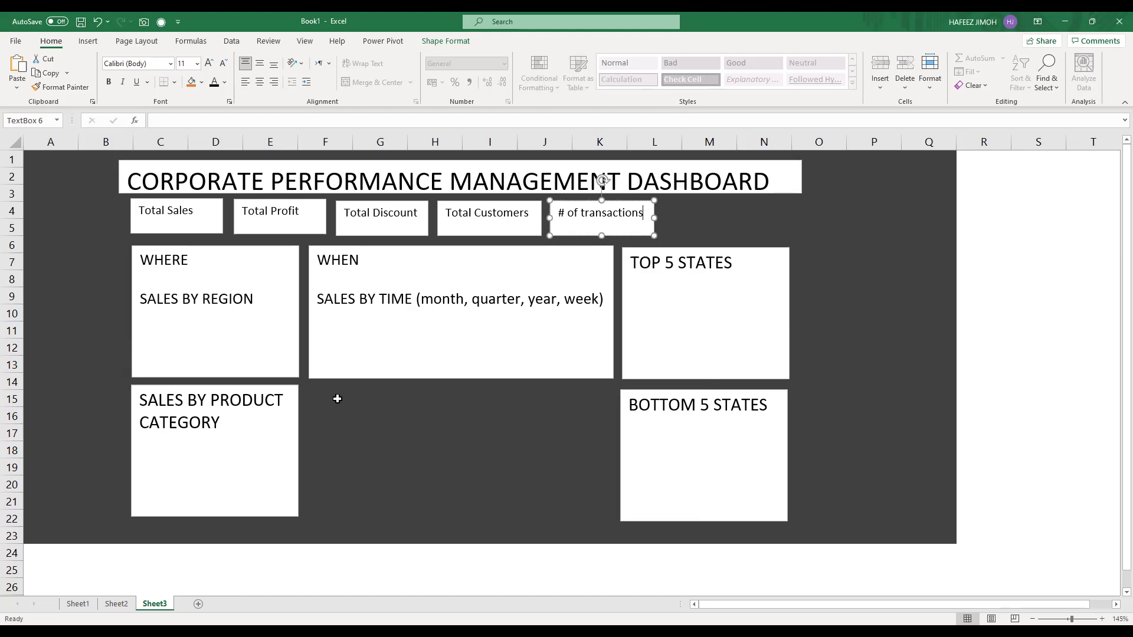
# Try stretching the WHEN box down to the lower edge of the product category box, and undo it.
pyautogui.moveTo(328, 402); pyautogui.dragTo(598, 499)
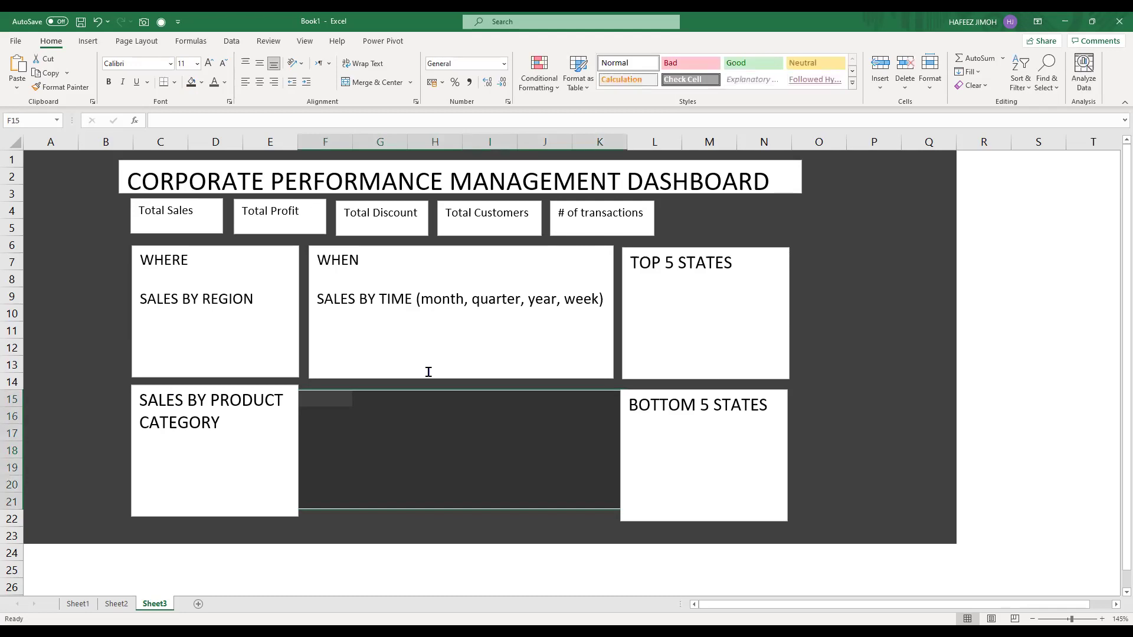
pyautogui.click(432, 382)
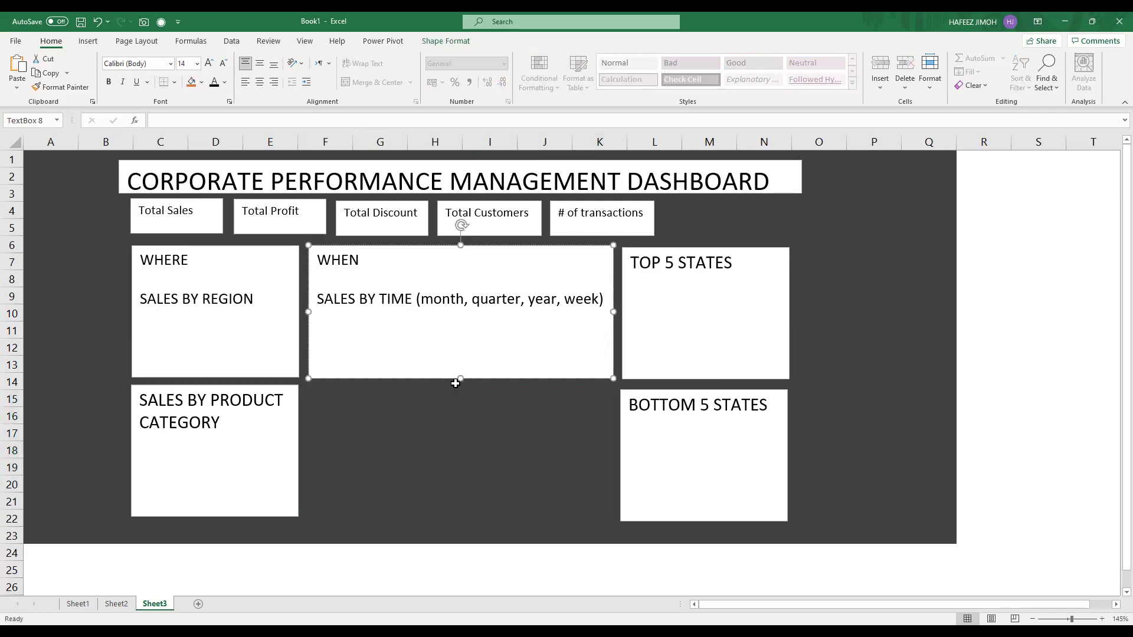
pyautogui.moveTo(457, 378); pyautogui.dragTo(447, 517)
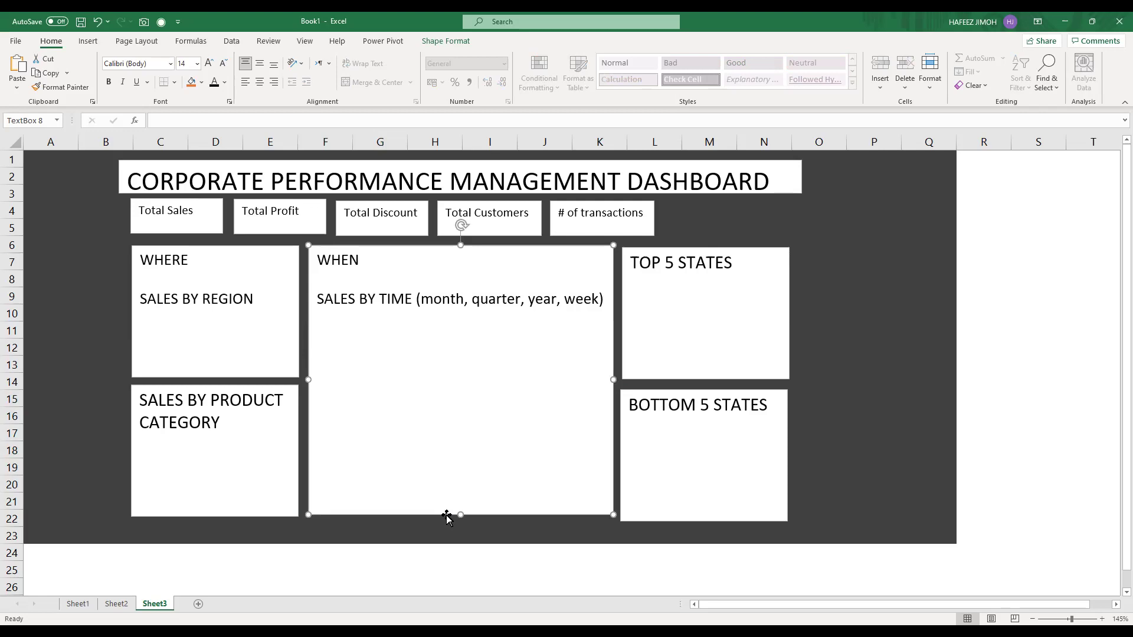
pyautogui.hotkey('ctrl', 'z')
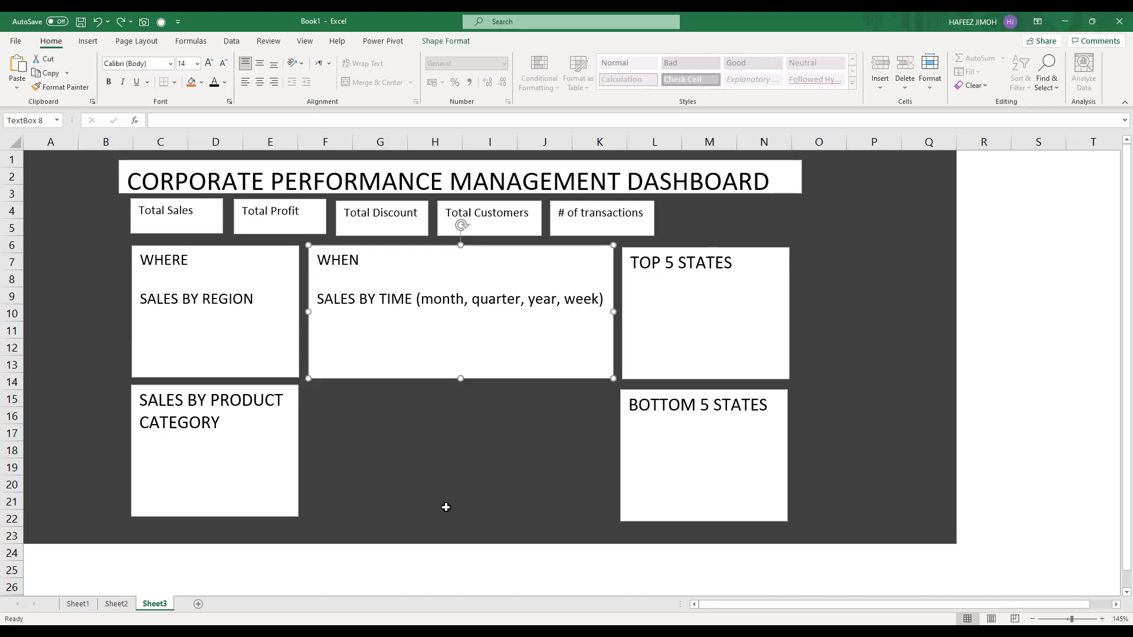
pyautogui.click(429, 452)
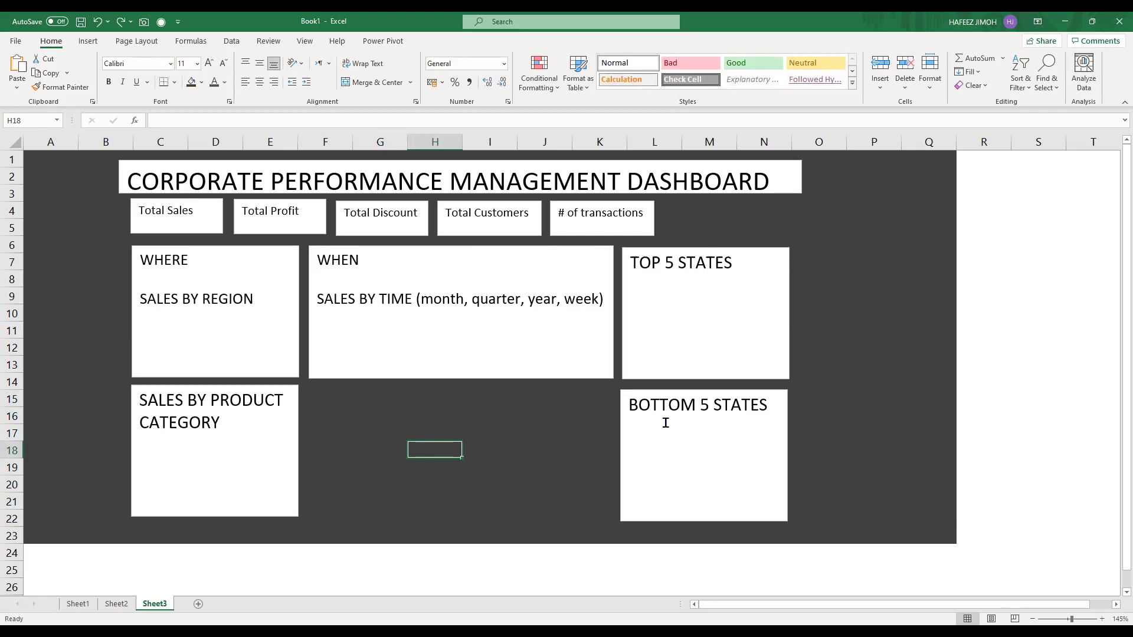
# Add the heading WHAT: on its own line above SALES BY PRODUCT CATEGORY.
pyautogui.click(278, 413)
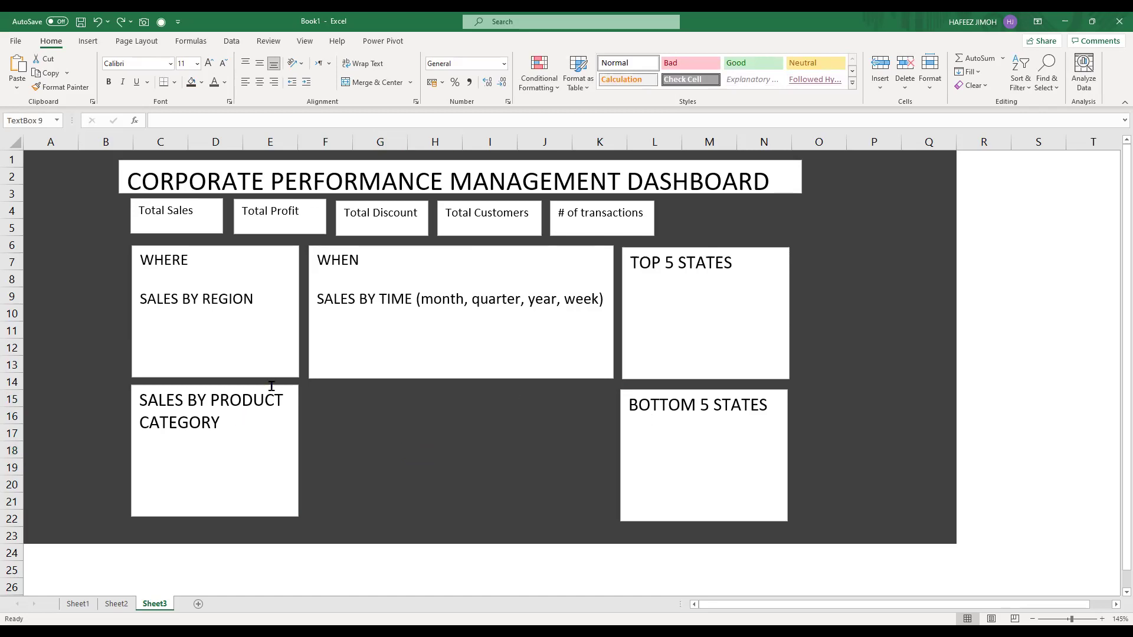
pyautogui.hotkey('ctrl', 'Home')
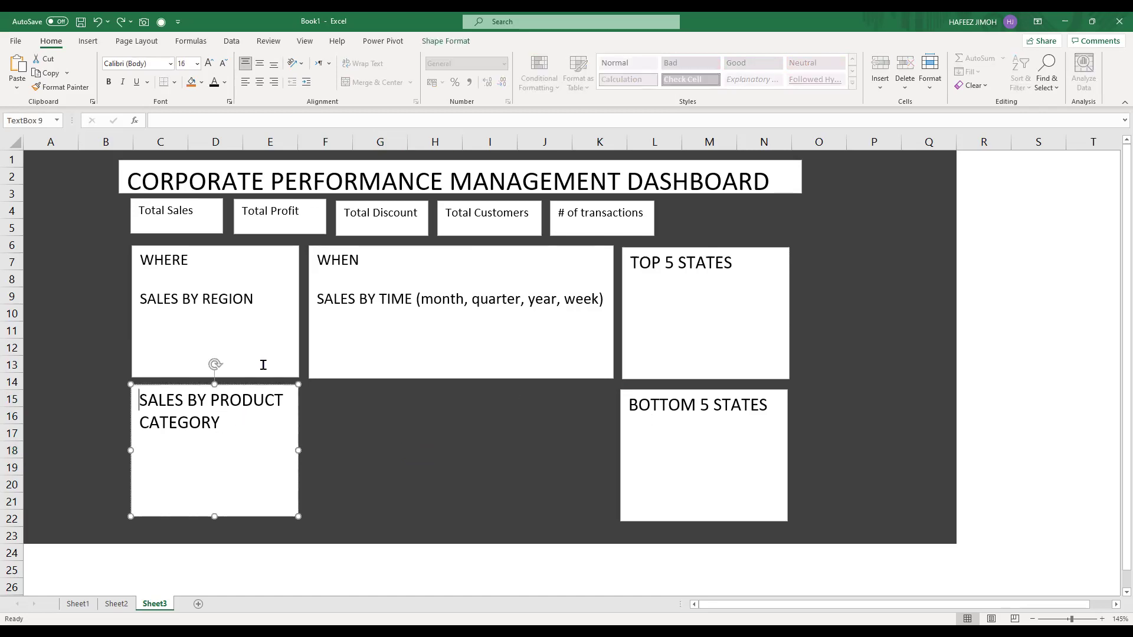
pyautogui.write('WHAT')
pyautogui.write(':')
pyautogui.press('Return')
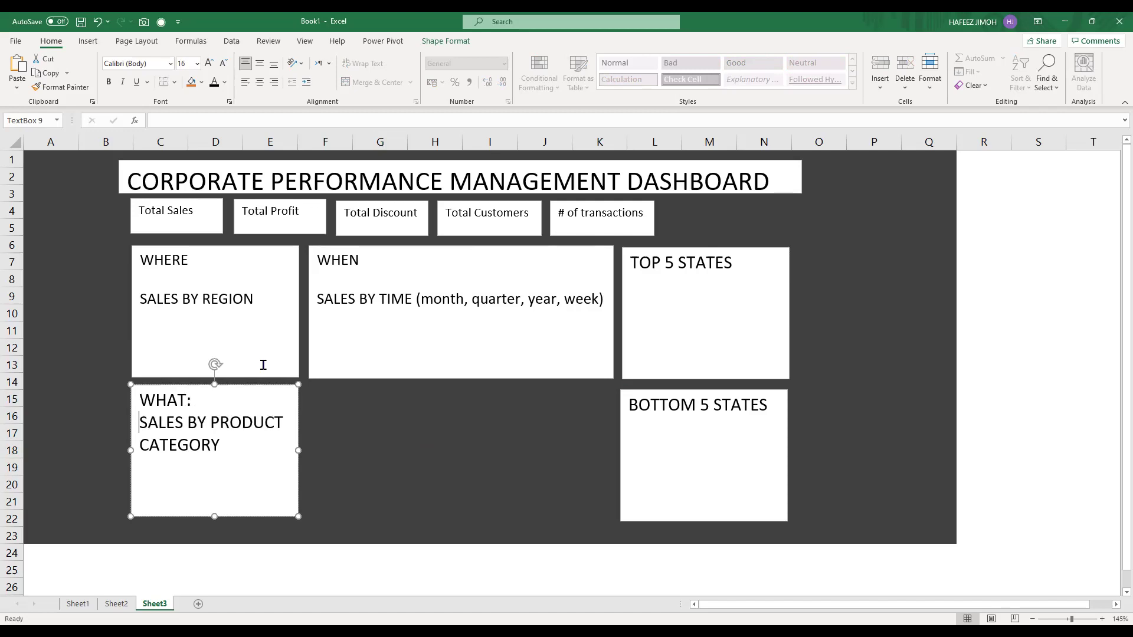
# Prefix the TOP 5 STATES label with WHERE and the BOTTOM 5 STATES label with WHERE:.
pyautogui.click(622, 256)
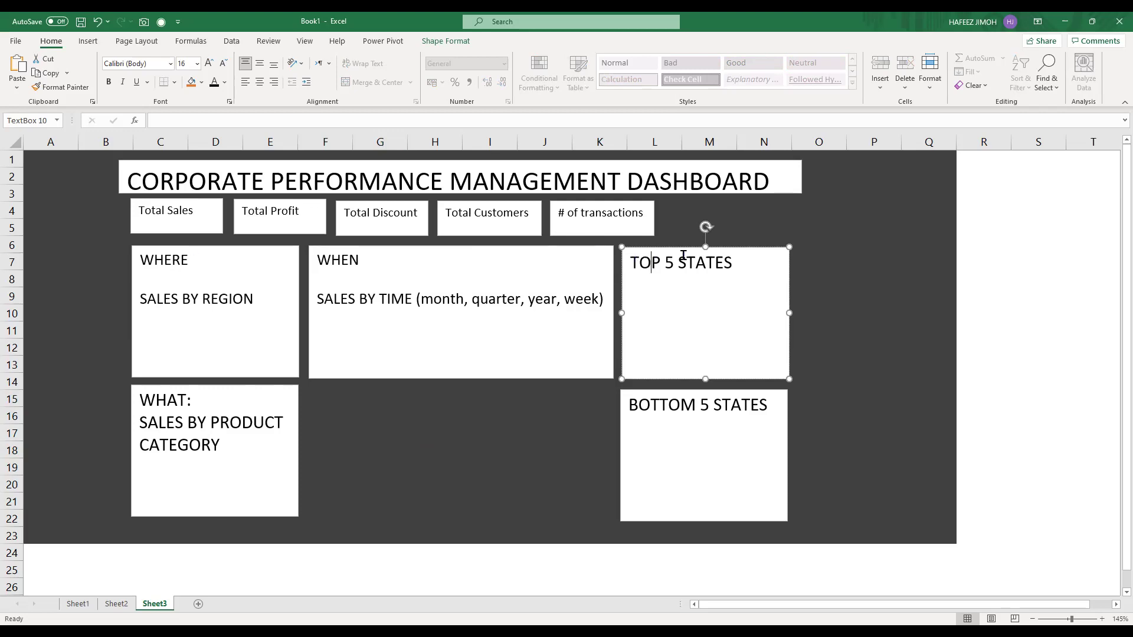
pyautogui.write('WH')
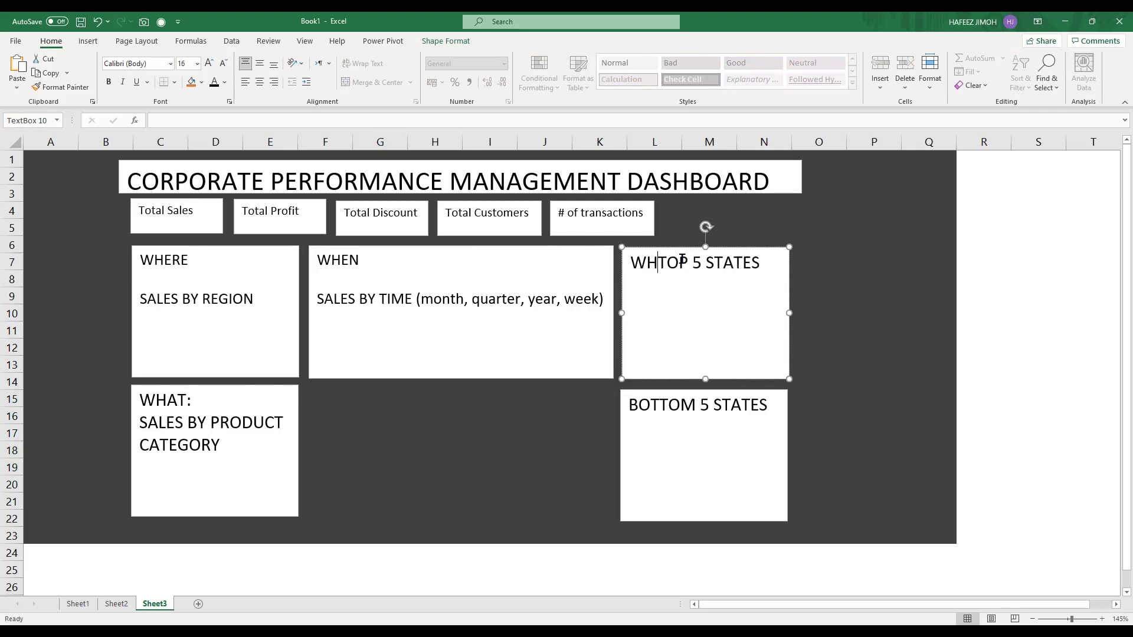
pyautogui.write('ERE')
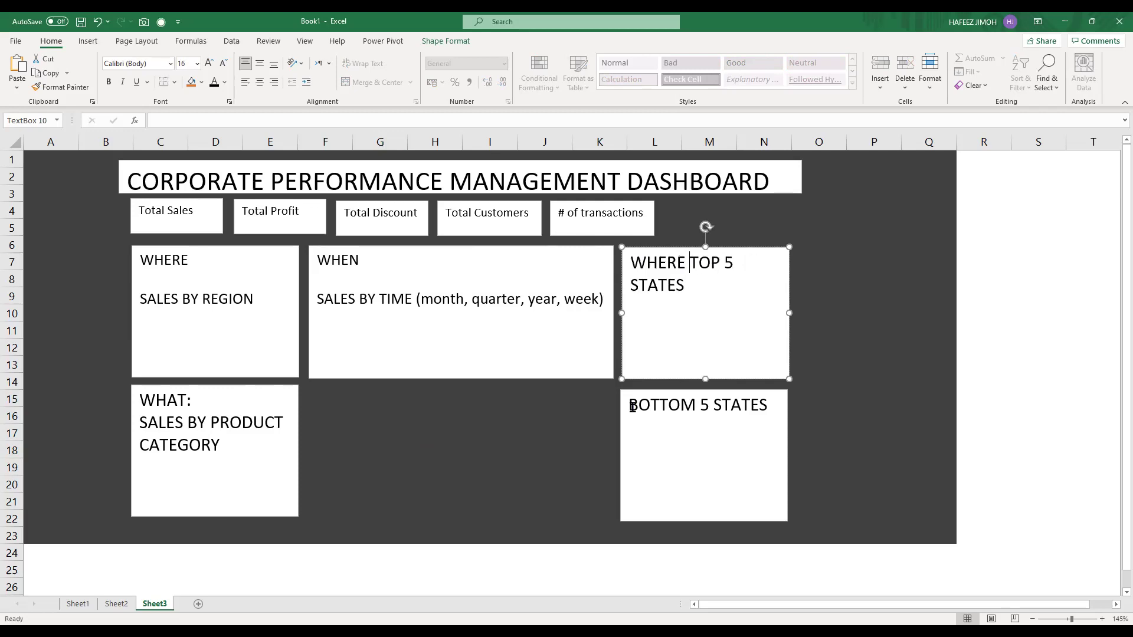
pyautogui.click(679, 404)
pyautogui.write('WHER')
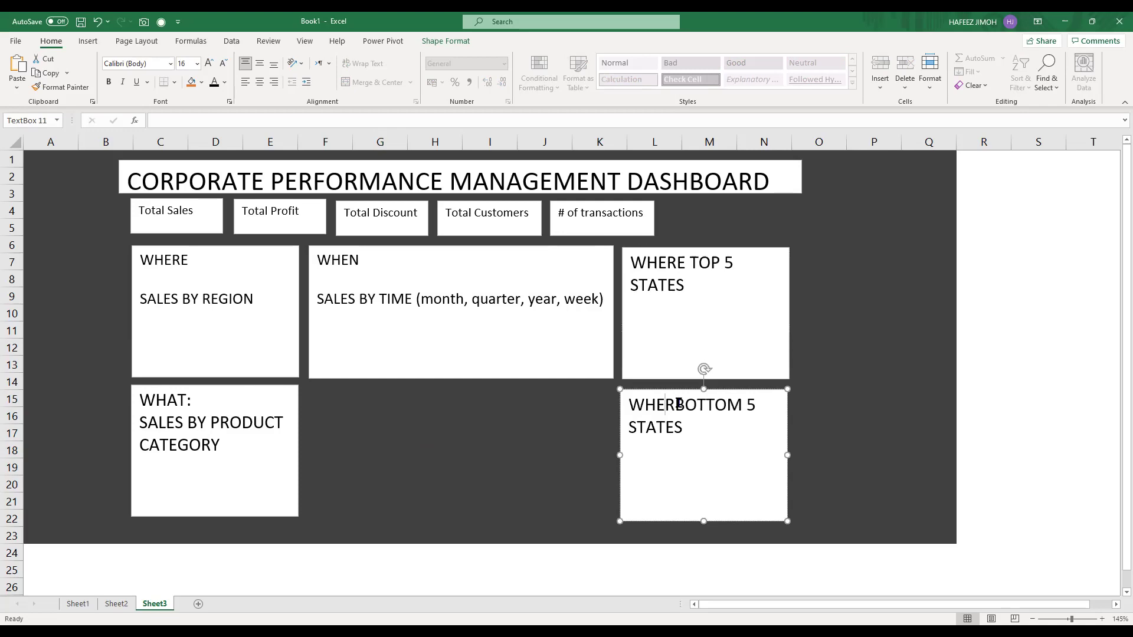
pyautogui.write('E:')
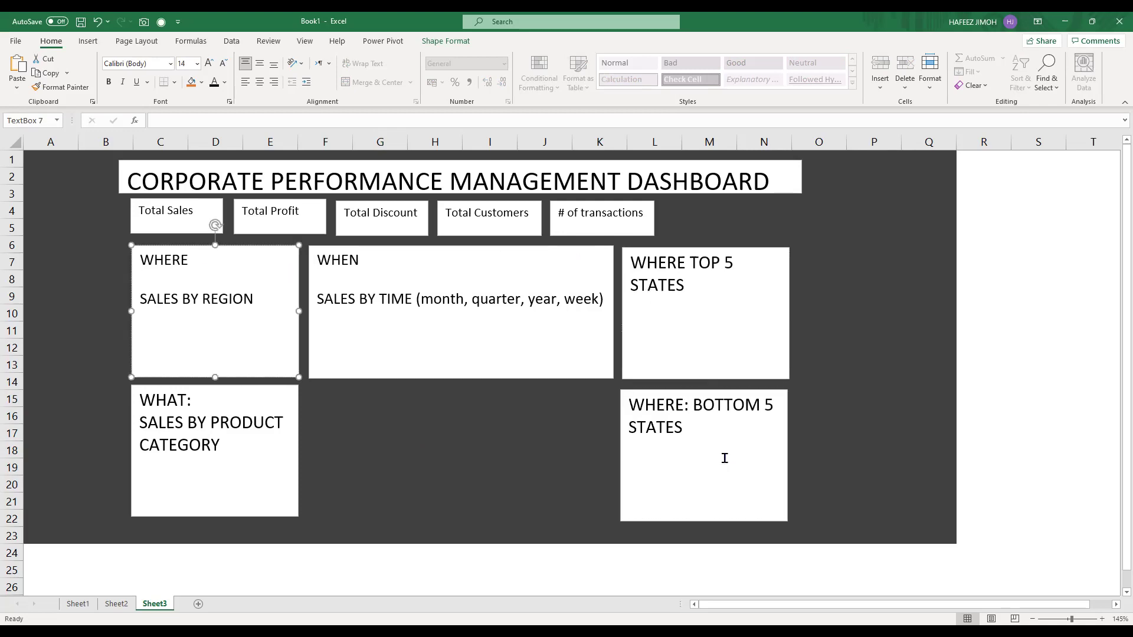
# Move the WHEN box down beside the WHAT box and place the TOP 5 STATES box next to the SALES BY REGION box.
pyautogui.click(551, 249)
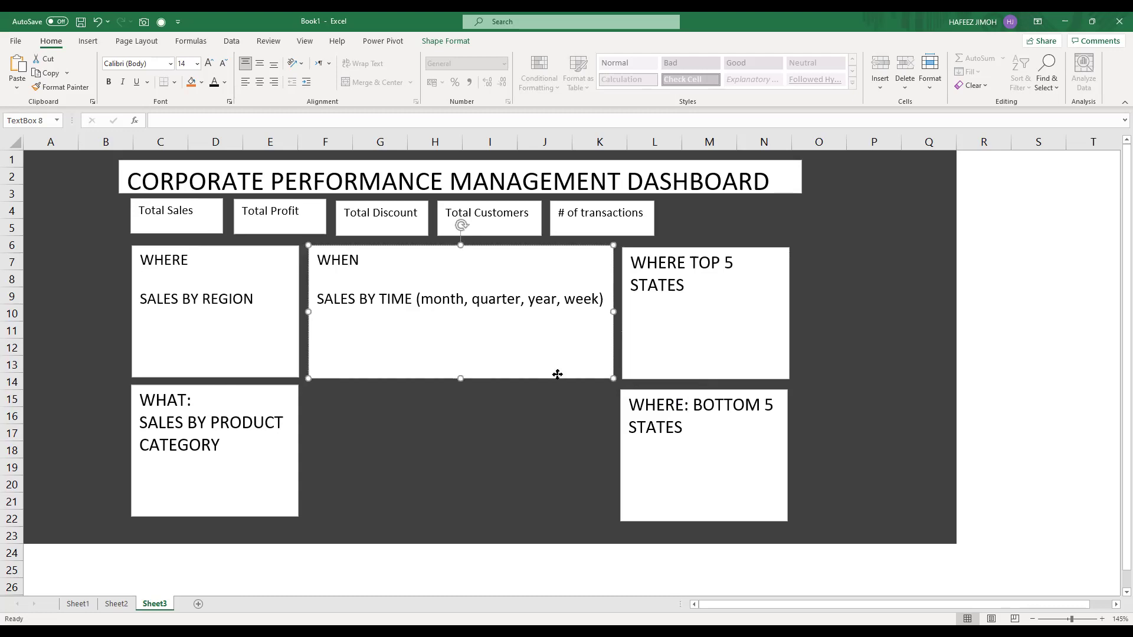
pyautogui.moveTo(555, 388); pyautogui.dragTo(557, 528)
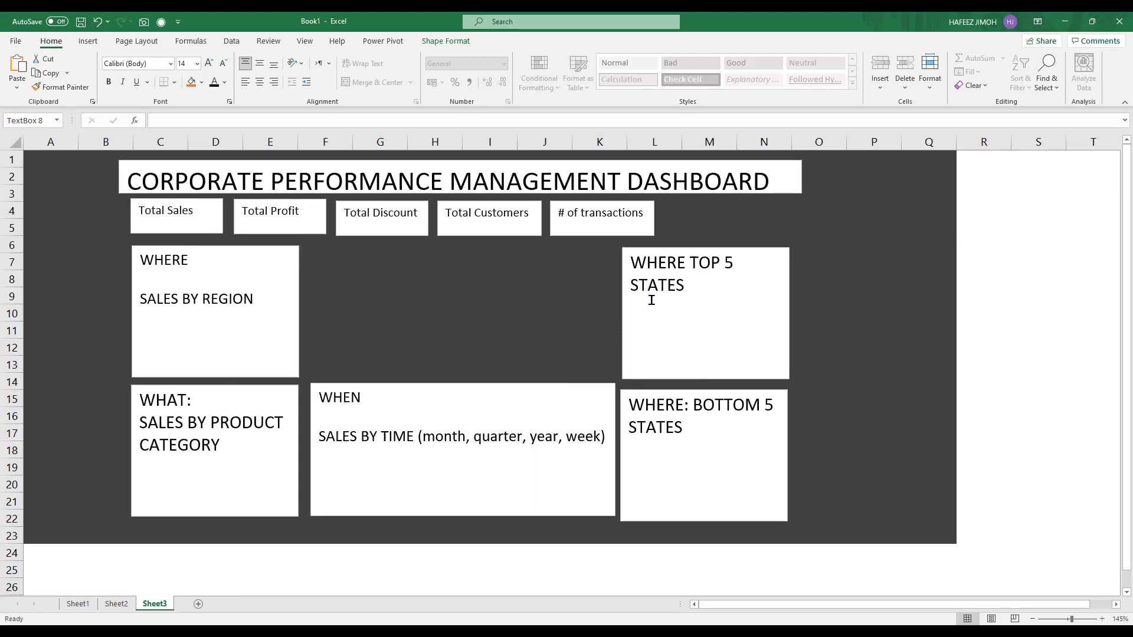
pyautogui.click(695, 246)
pyautogui.click(689, 255)
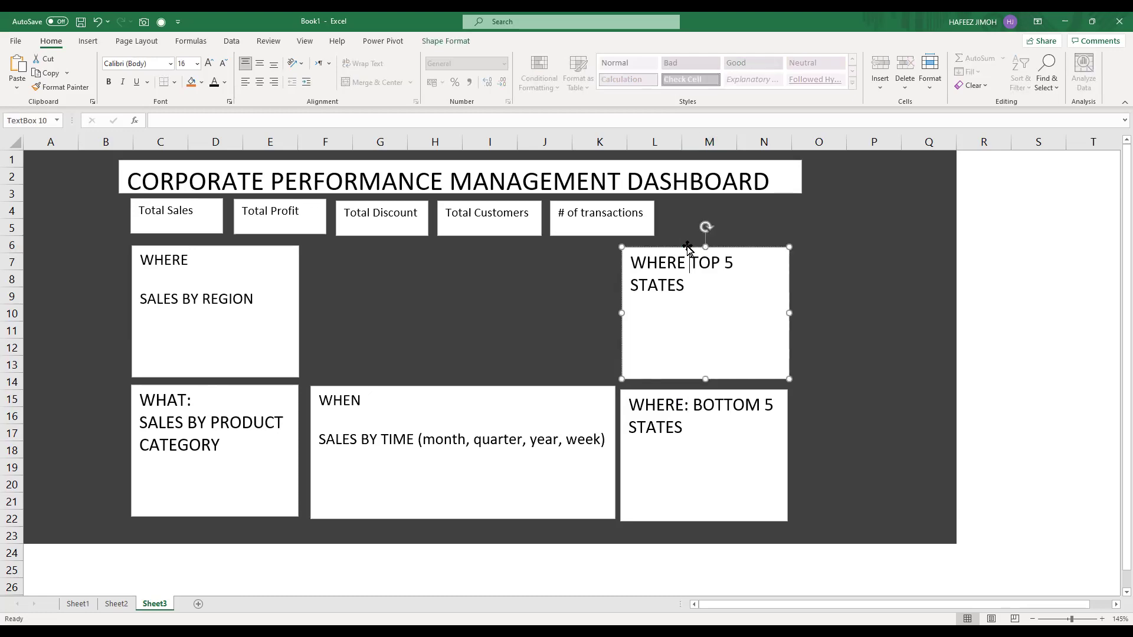
pyautogui.moveTo(448, 249); pyautogui.dragTo(337, 239)
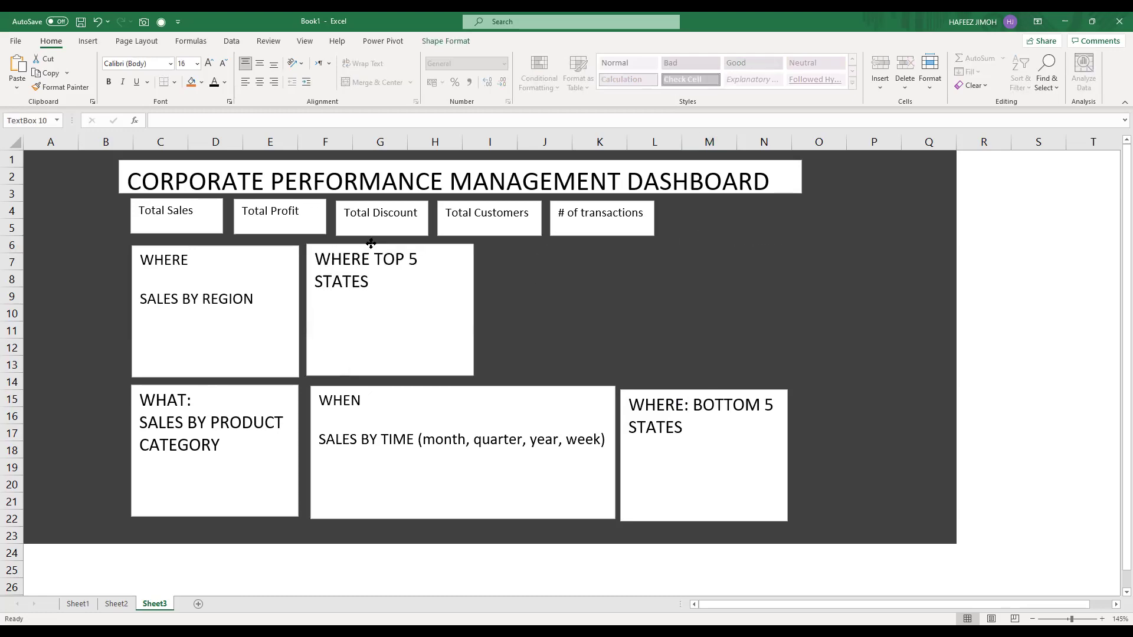
# Move the BOTTOM 5 STATES box up beside the TOP 5 STATES box, leaving a small gap between them.
pyautogui.click(666, 390)
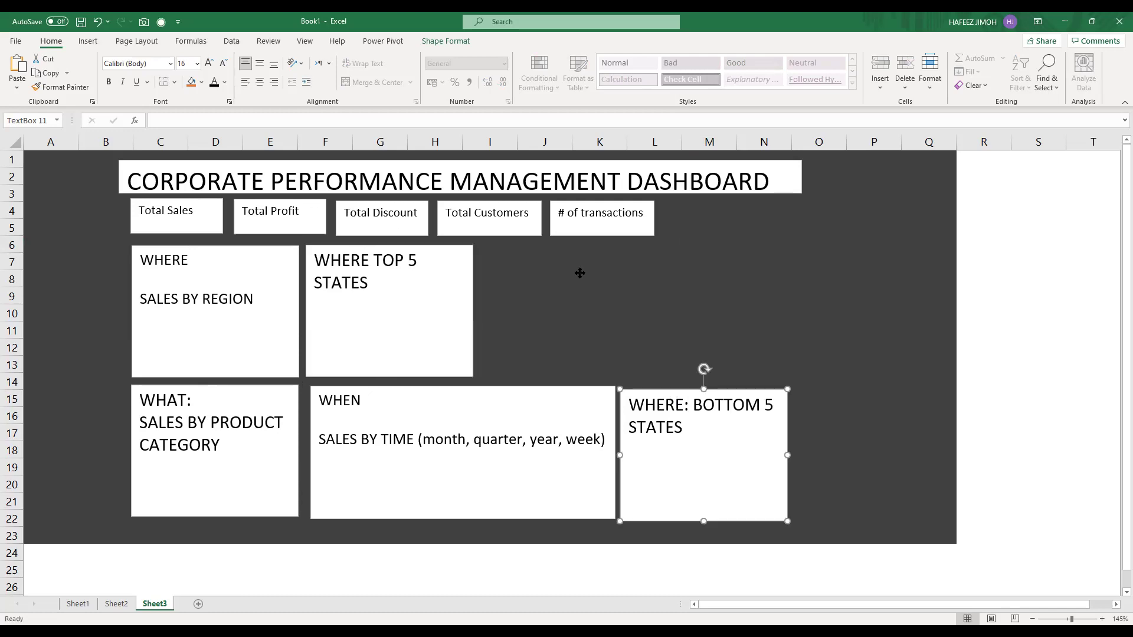
pyautogui.moveTo(540, 243); pyautogui.dragTo(529, 243)
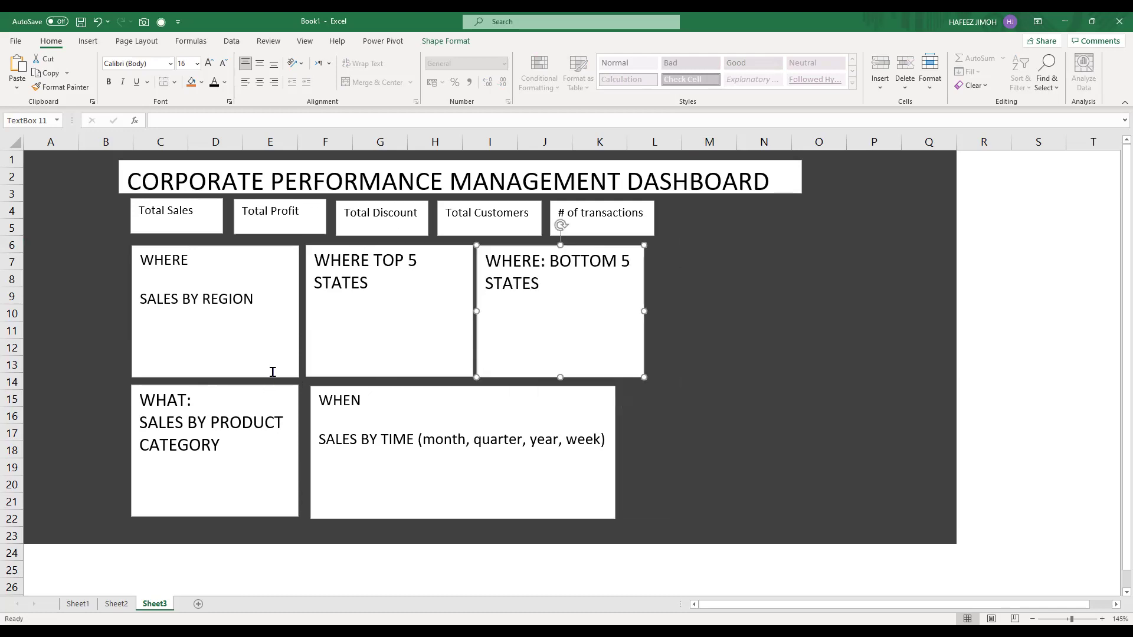
pyautogui.click(186, 401)
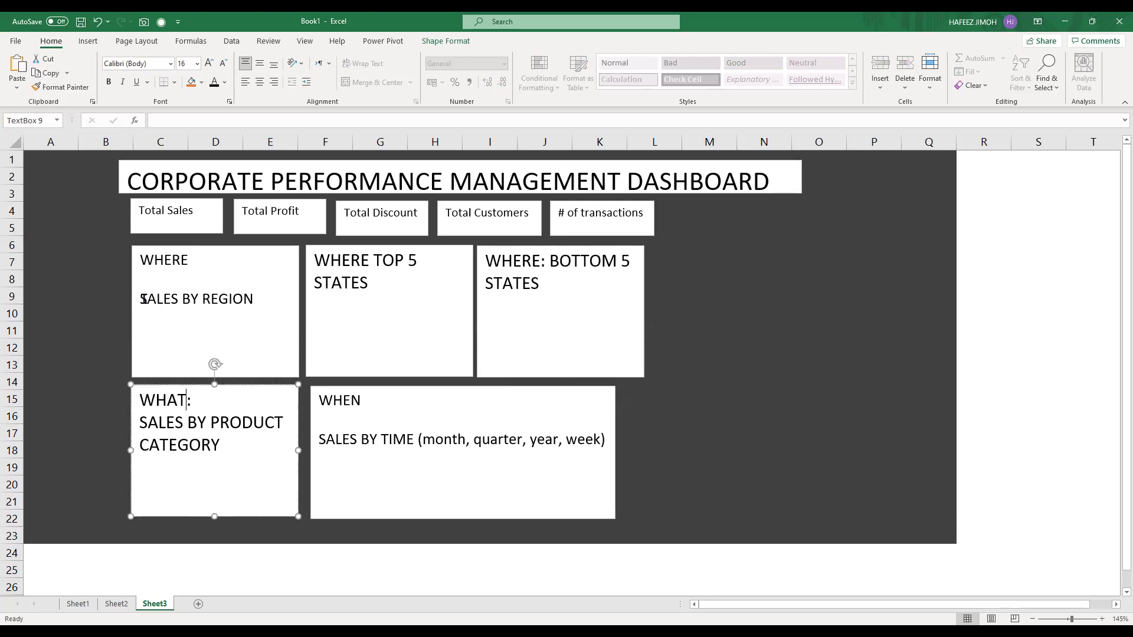
pyautogui.click(576, 242)
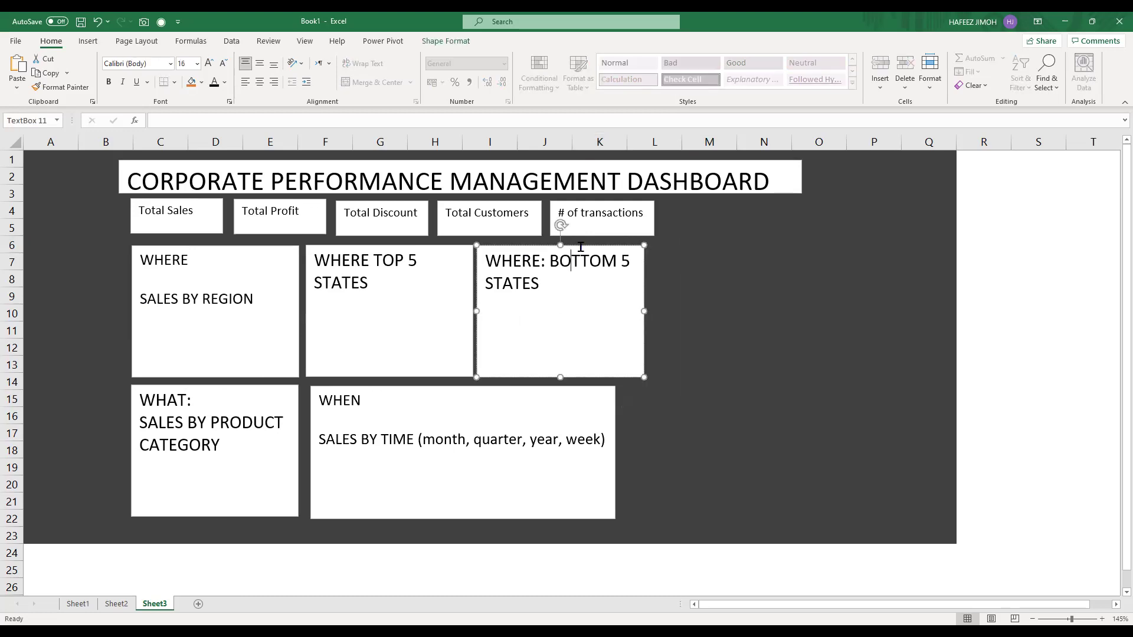
pyautogui.click(587, 245)
pyautogui.moveTo(587, 245); pyautogui.dragTo(591, 246)
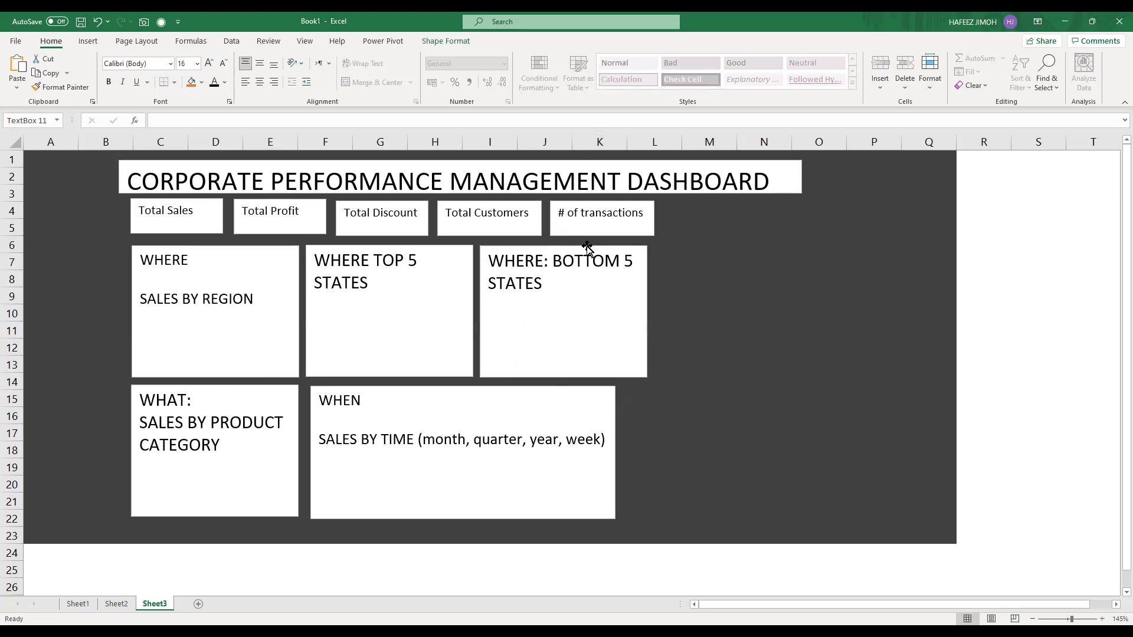
# Widen the WHEN box so its outer edge lines up with the BOTTOM 5 STATES box above it.
pyautogui.click(614, 449)
pyautogui.moveTo(614, 450); pyautogui.dragTo(646, 449)
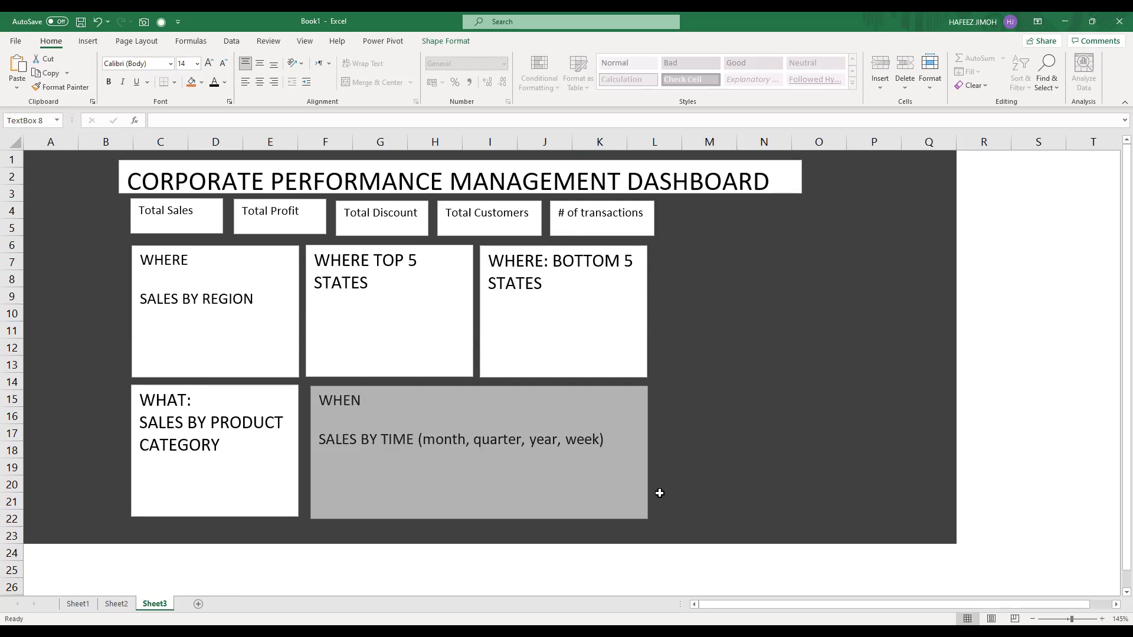
pyautogui.click(728, 462)
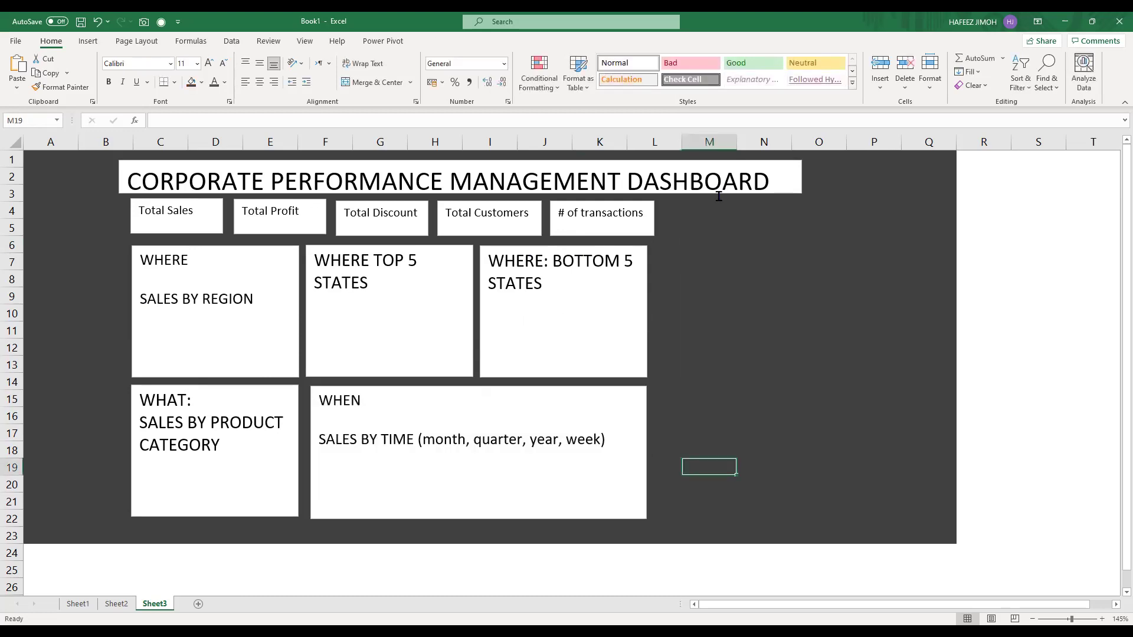
# Narrow the dashboard title box to about the width of the boxes below, reduce its text to 18 pt and centre it.
pyautogui.click(796, 172)
pyautogui.moveTo(736, 176); pyautogui.dragTo(662, 177)
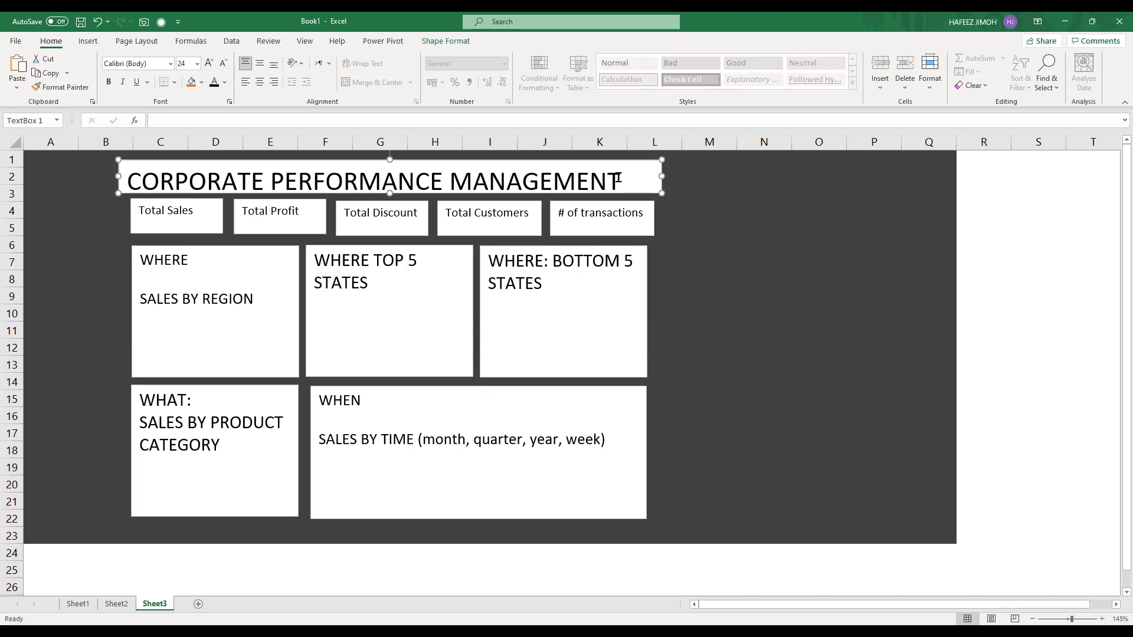
pyautogui.click(225, 64)
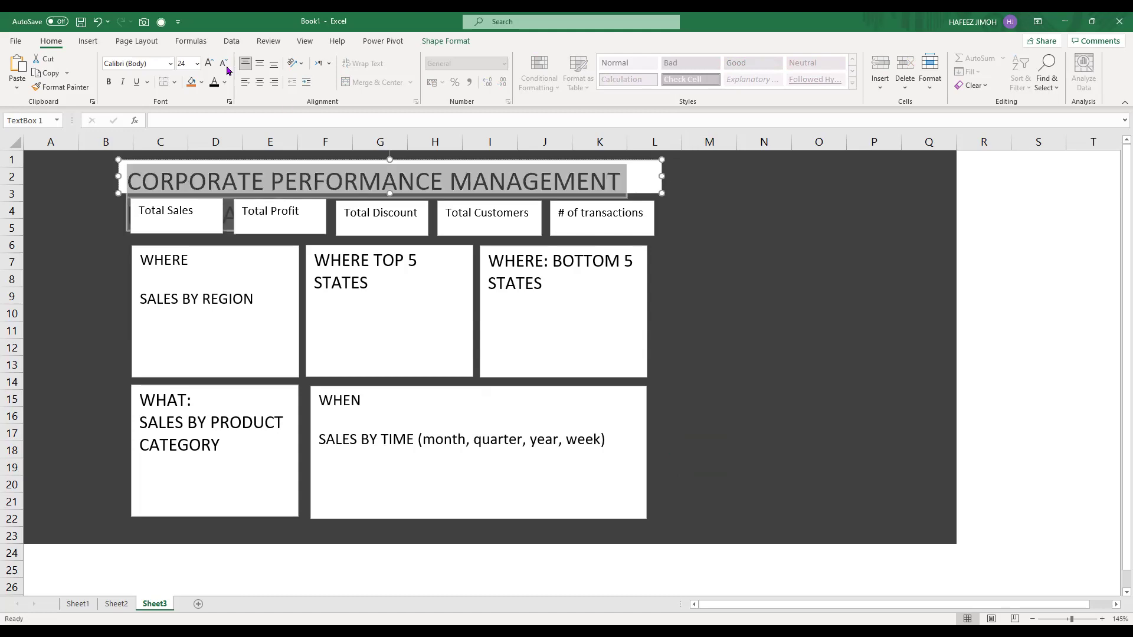
pyautogui.click(226, 67)
pyautogui.click(227, 67)
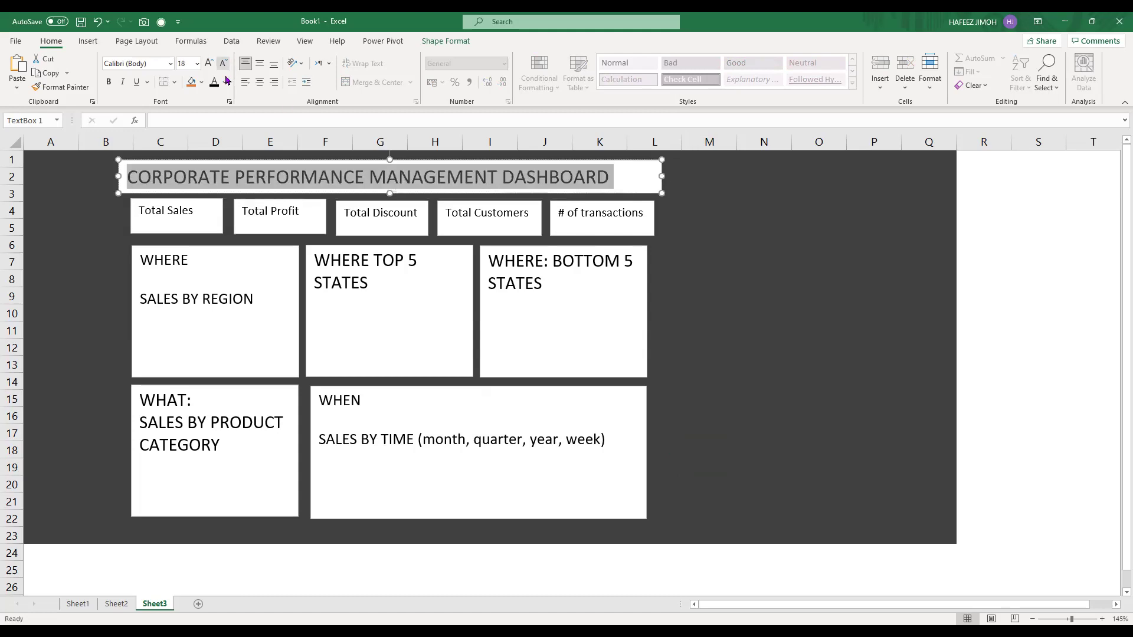
pyautogui.hotkey('ctrl', 'e')
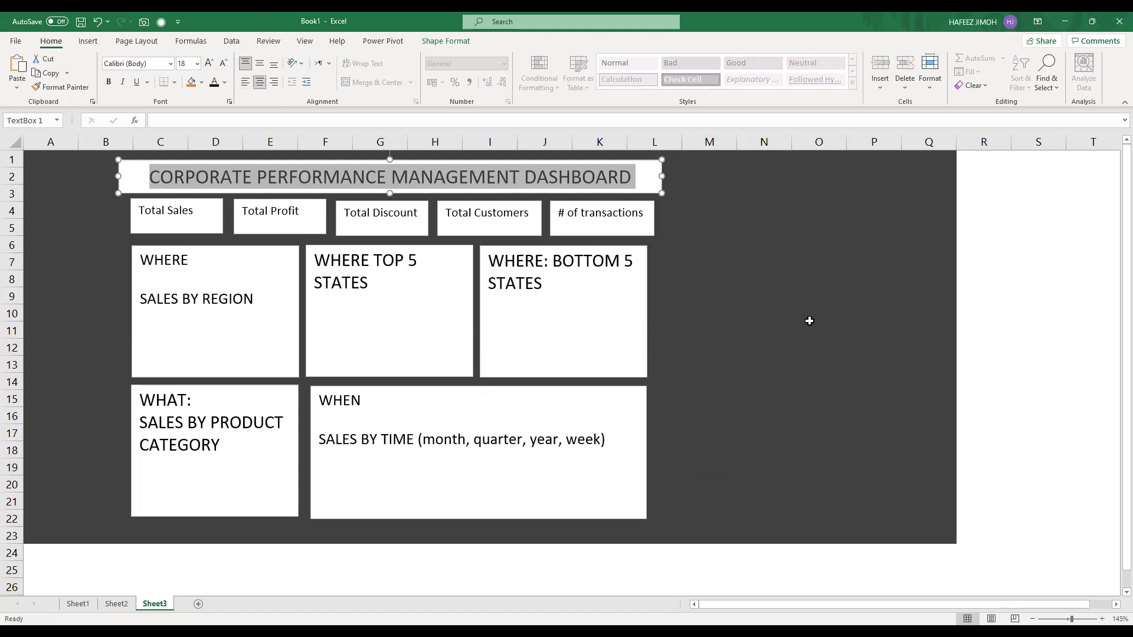
pyautogui.click(764, 295)
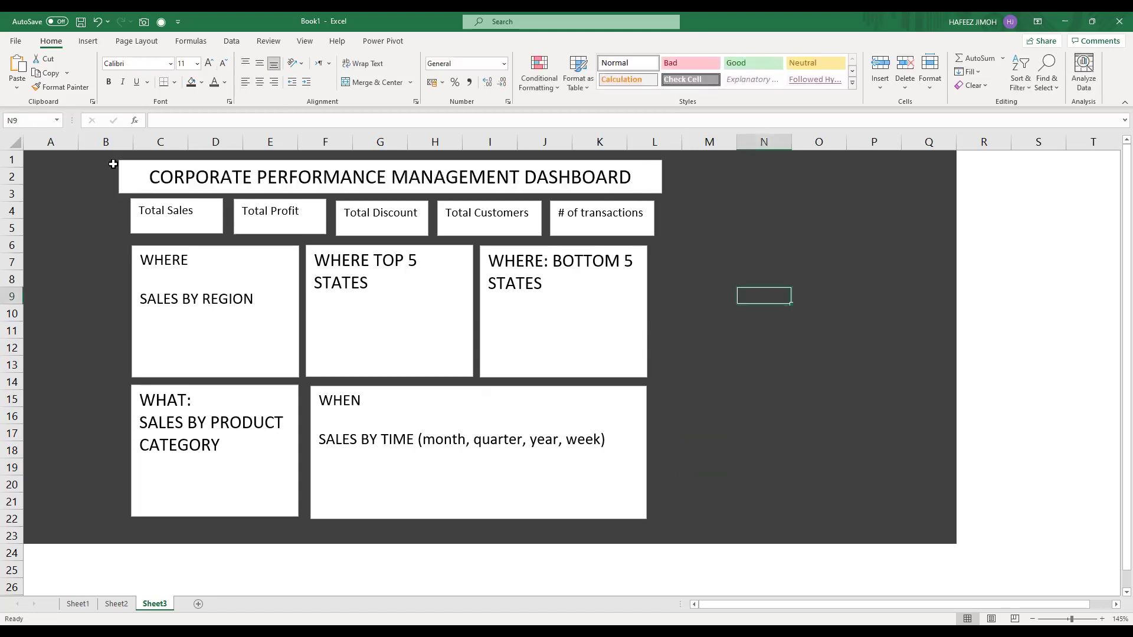
# Remove the dark fill from the cells behind and beside the dashboard boxes.
pyautogui.click(873, 227)
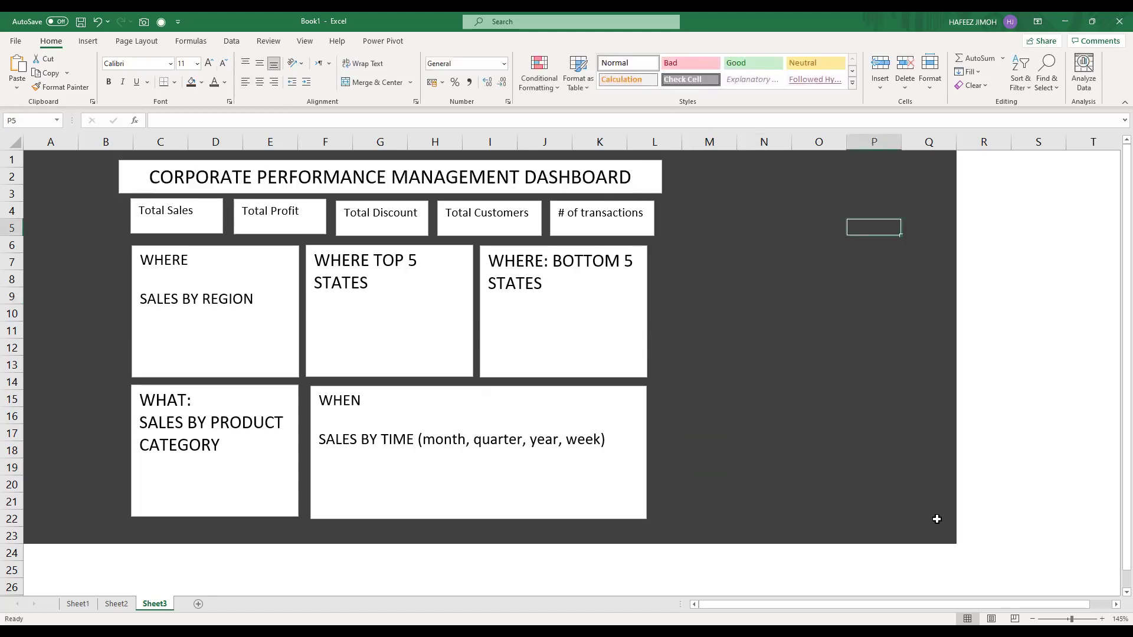
pyautogui.moveTo(670, 534); pyautogui.dragTo(55, 194)
pyautogui.click(929, 415)
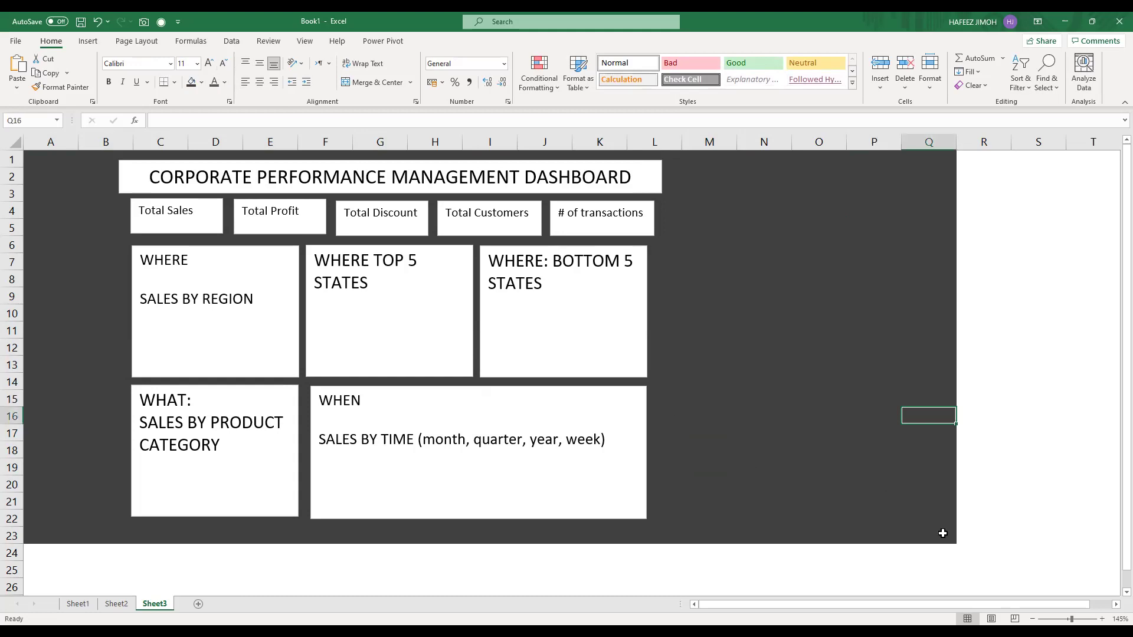
pyautogui.moveTo(968, 535); pyautogui.dragTo(5, 107)
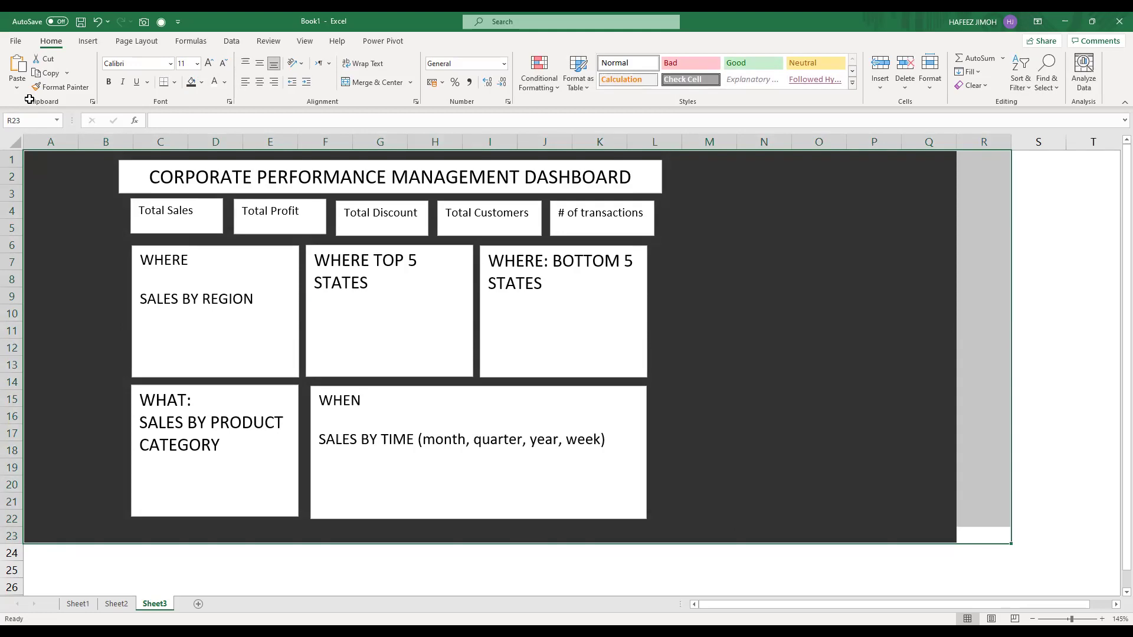
pyautogui.hotkey('ctrl', 'z')
pyautogui.hotkey('ctrl', 'z')
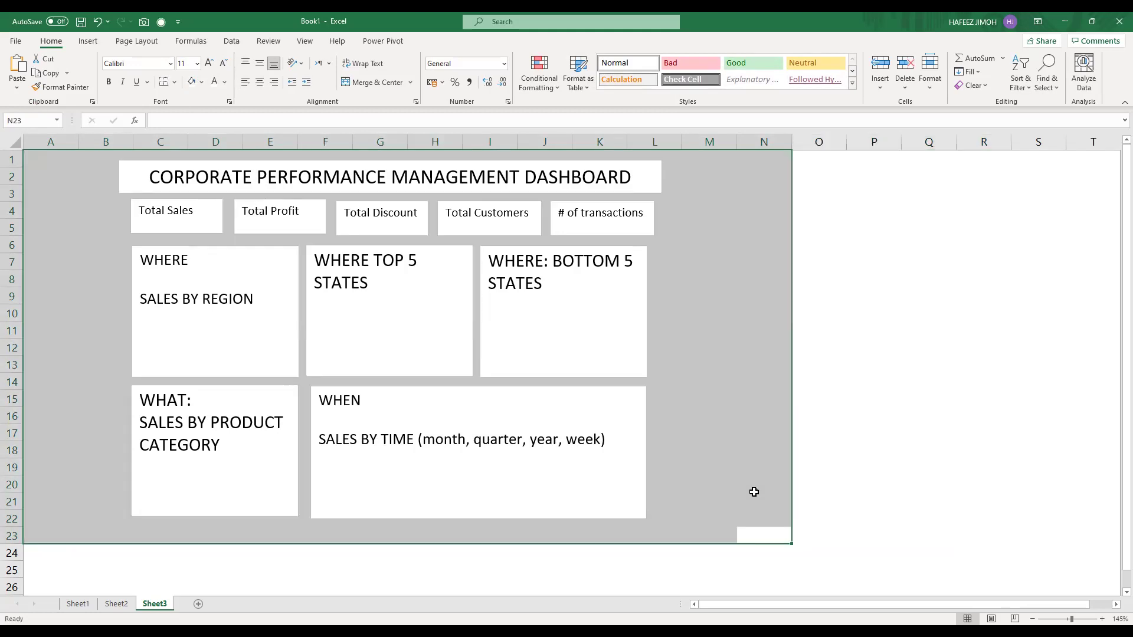
# Fill the cells A1:M23 behind the dashboard boxes with dark gray.
pyautogui.moveTo(721, 534); pyautogui.dragTo(676, 531)
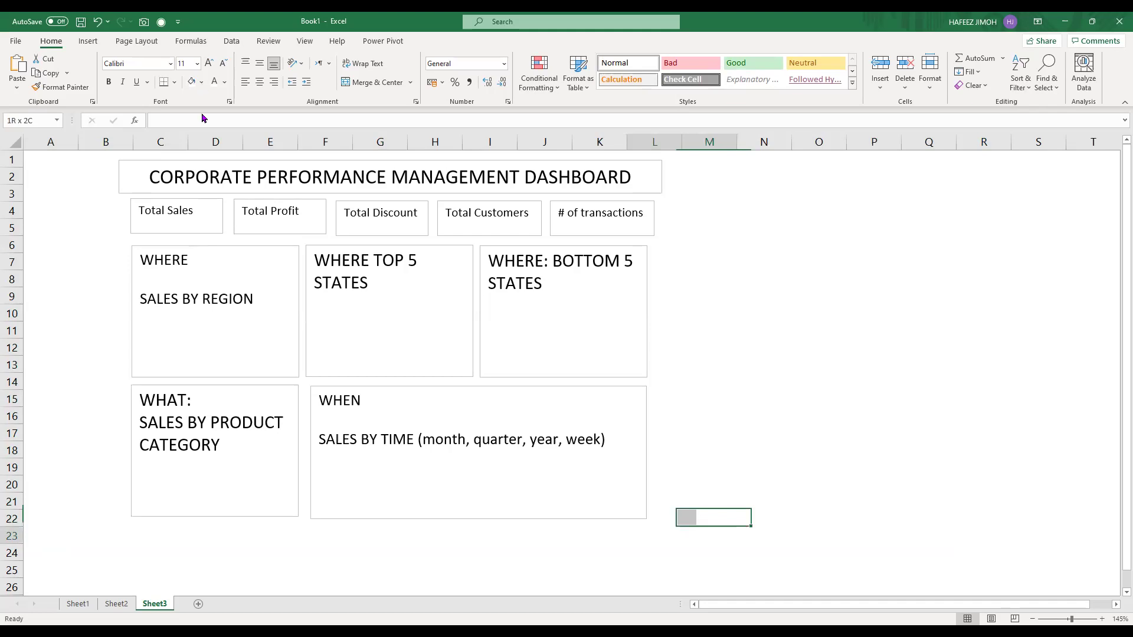
pyautogui.moveTo(198, 138); pyautogui.dragTo(201, 82)
pyautogui.click(201, 82)
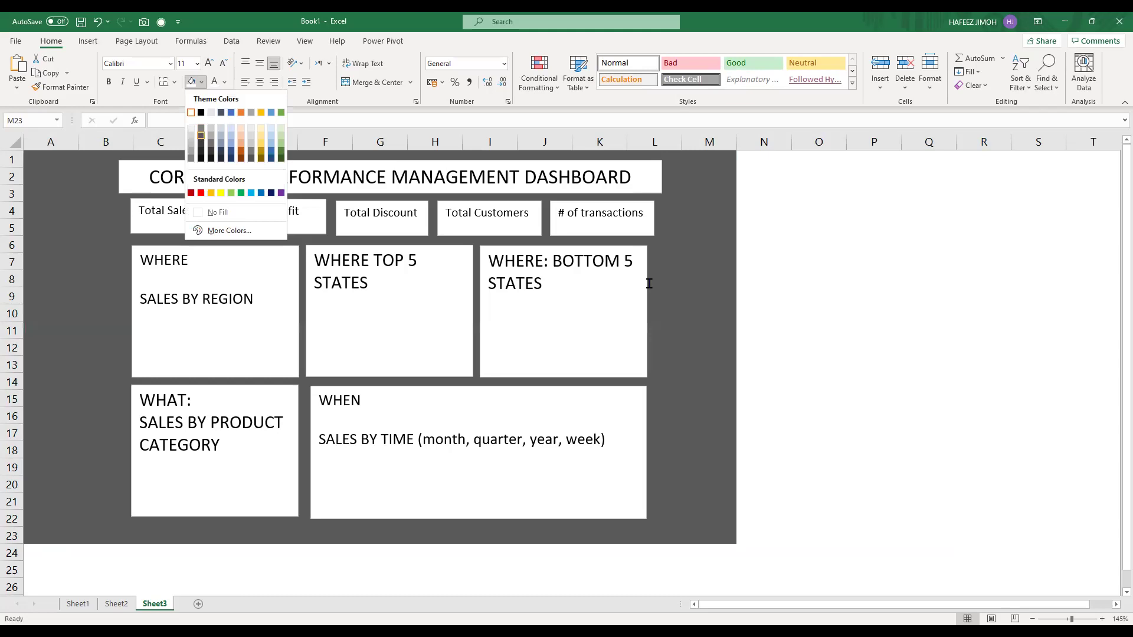
pyautogui.press('Return')
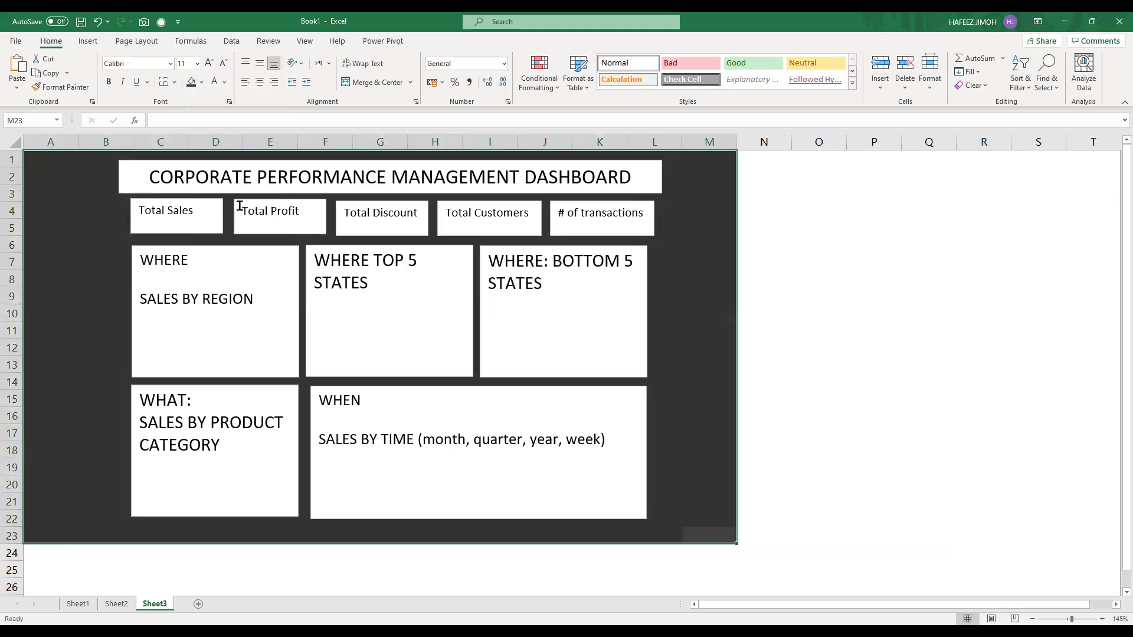
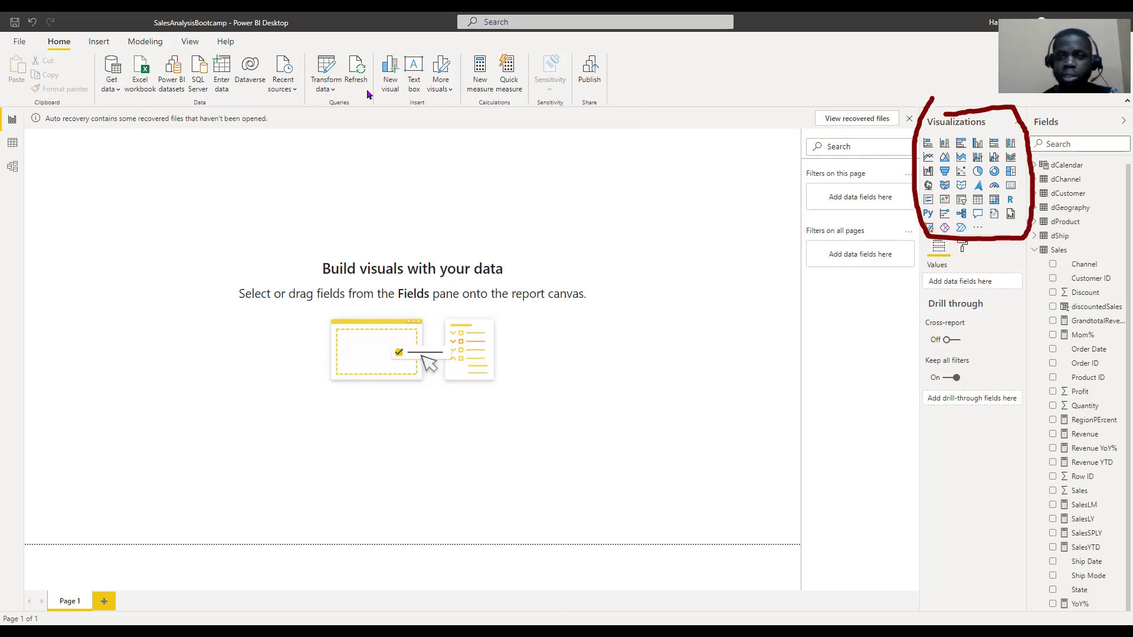
# In Power BI Desktop, open the gallery of additional visuals and browse the full list of visuals, down to the Bullet Chart.
pyautogui.press('Escape')
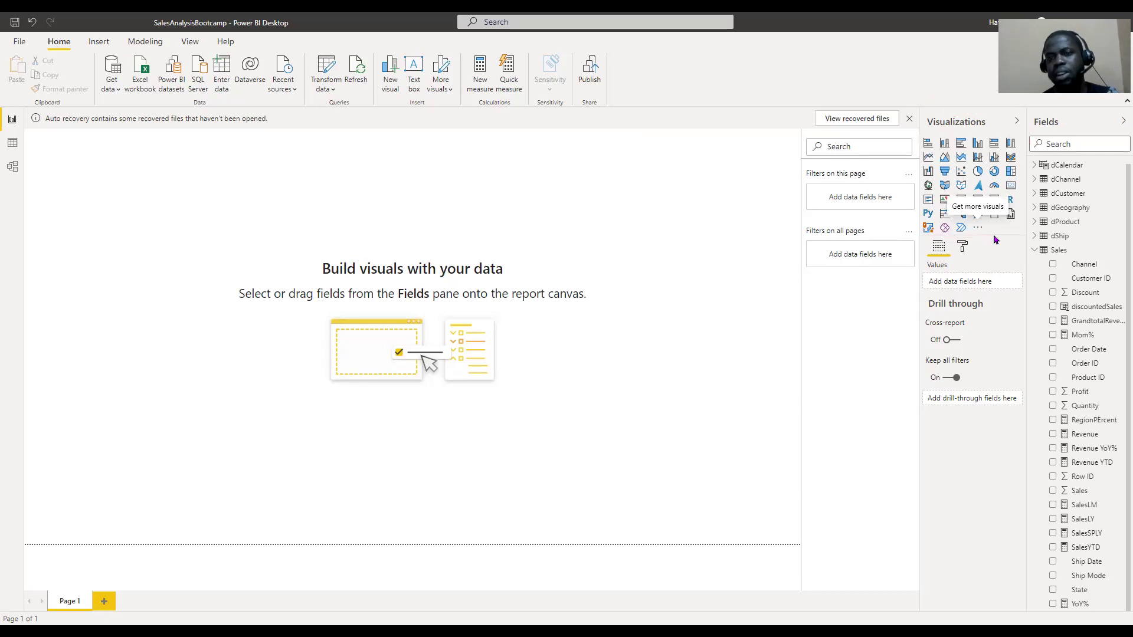
pyautogui.click(977, 227)
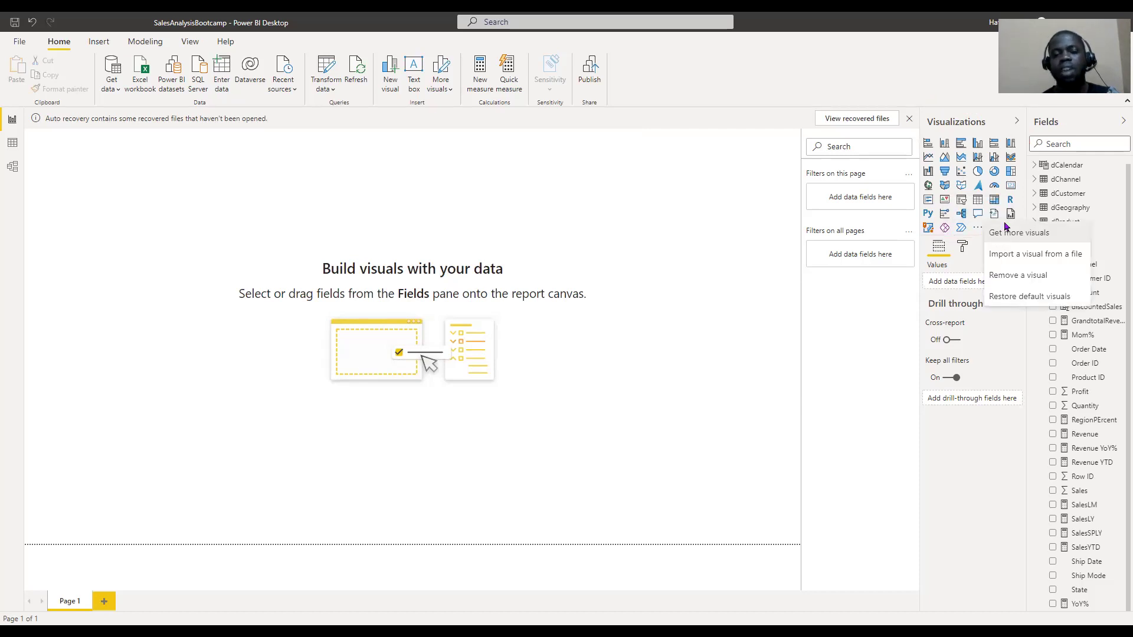
pyautogui.click(1008, 230)
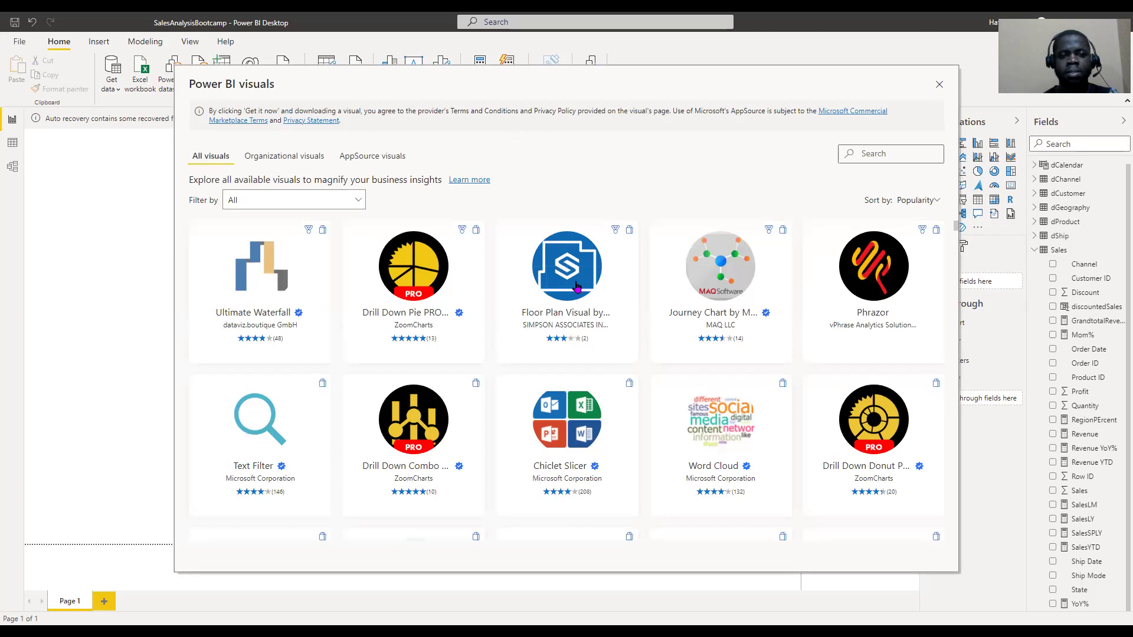
pyautogui.scroll(-3, 576, 286)
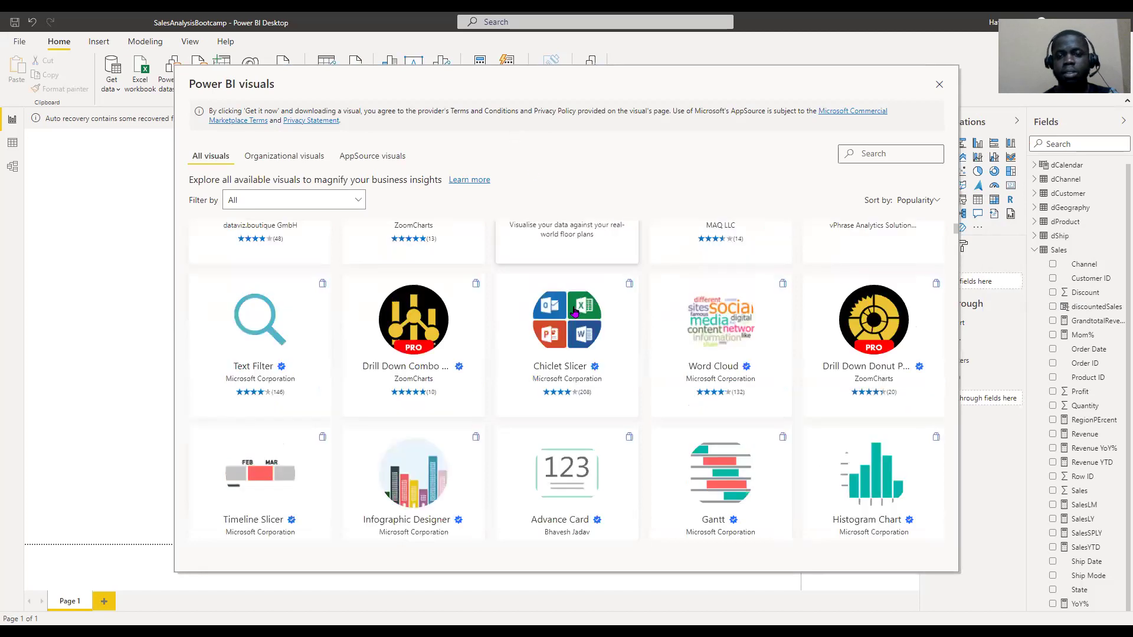
pyautogui.scroll(-2, 455, 556)
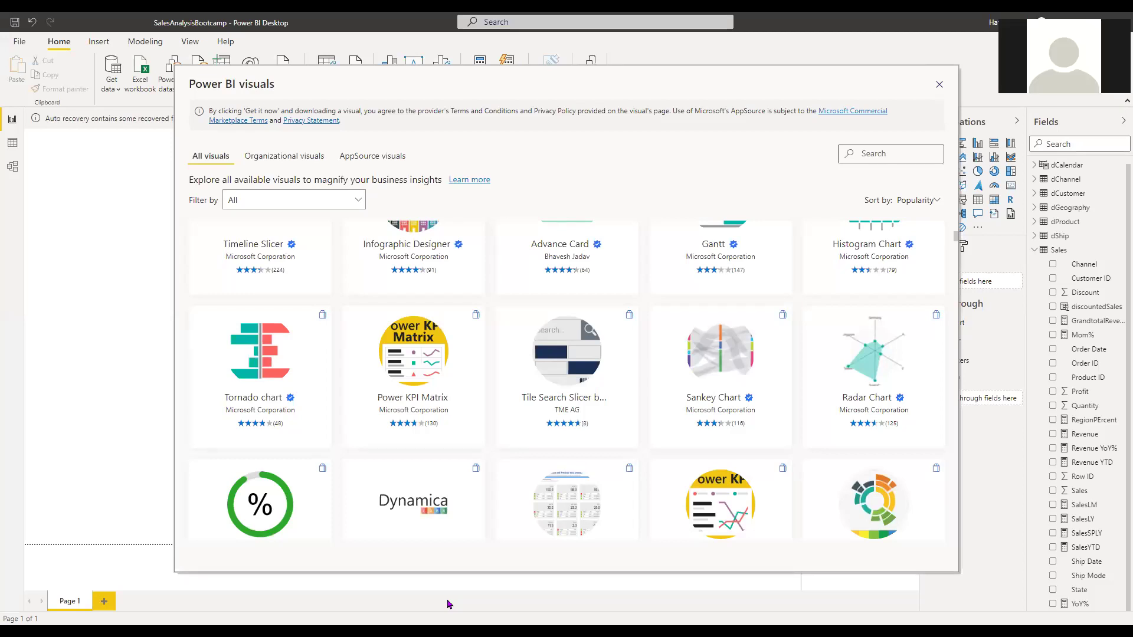
pyautogui.scroll(-1, 845, 375)
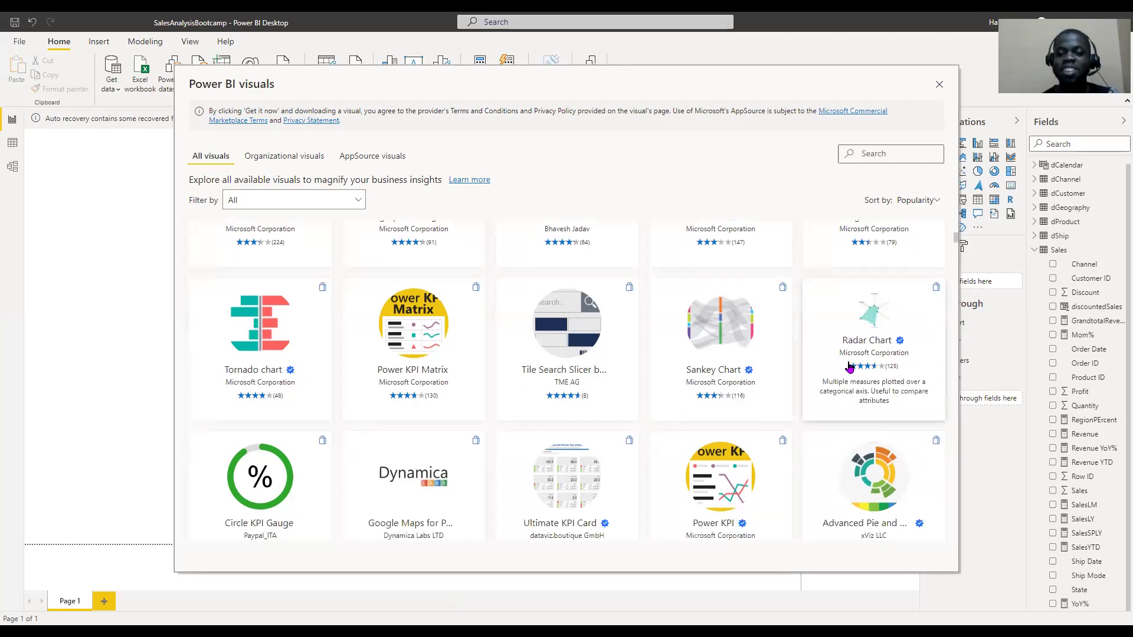
pyautogui.scroll(-3, 845, 375)
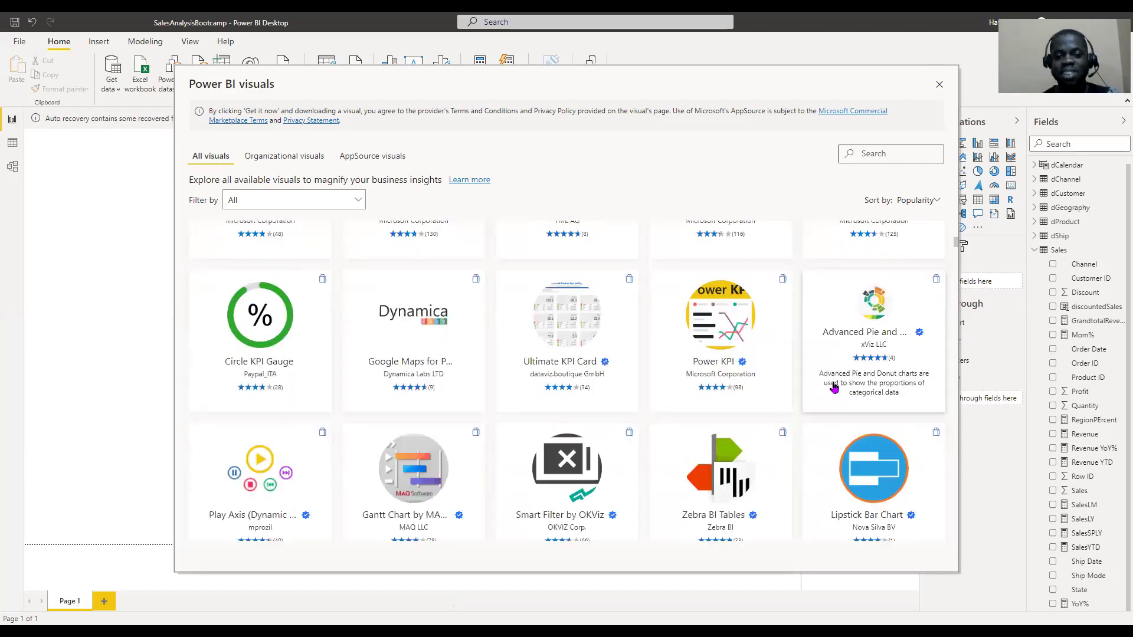
pyautogui.scroll(-2, 834, 388)
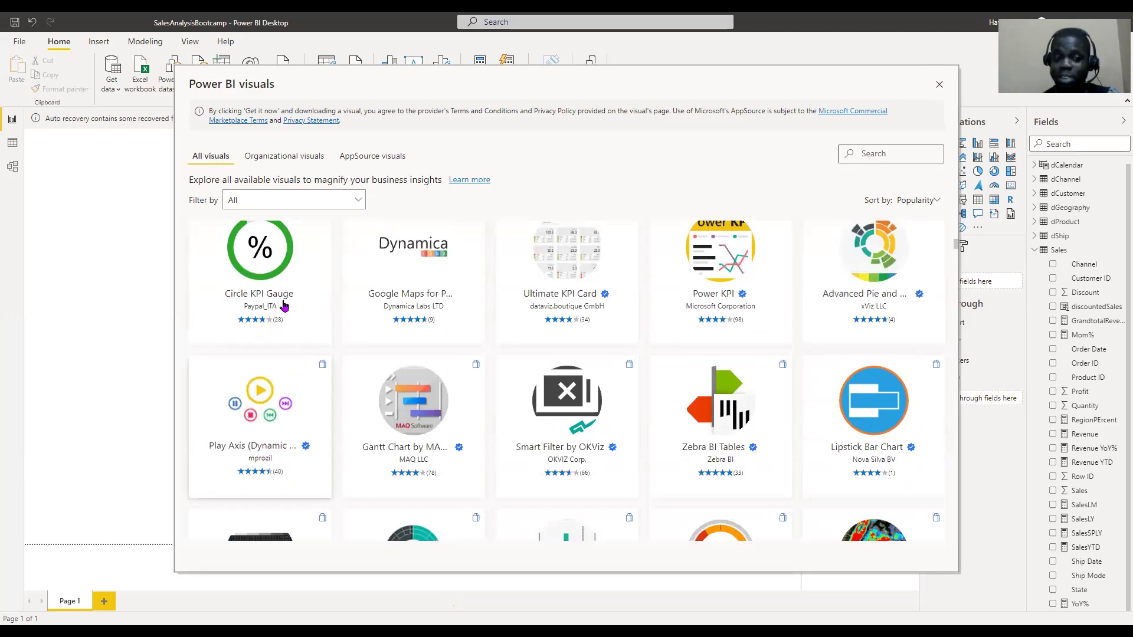
pyautogui.scroll(-5, 334, 320)
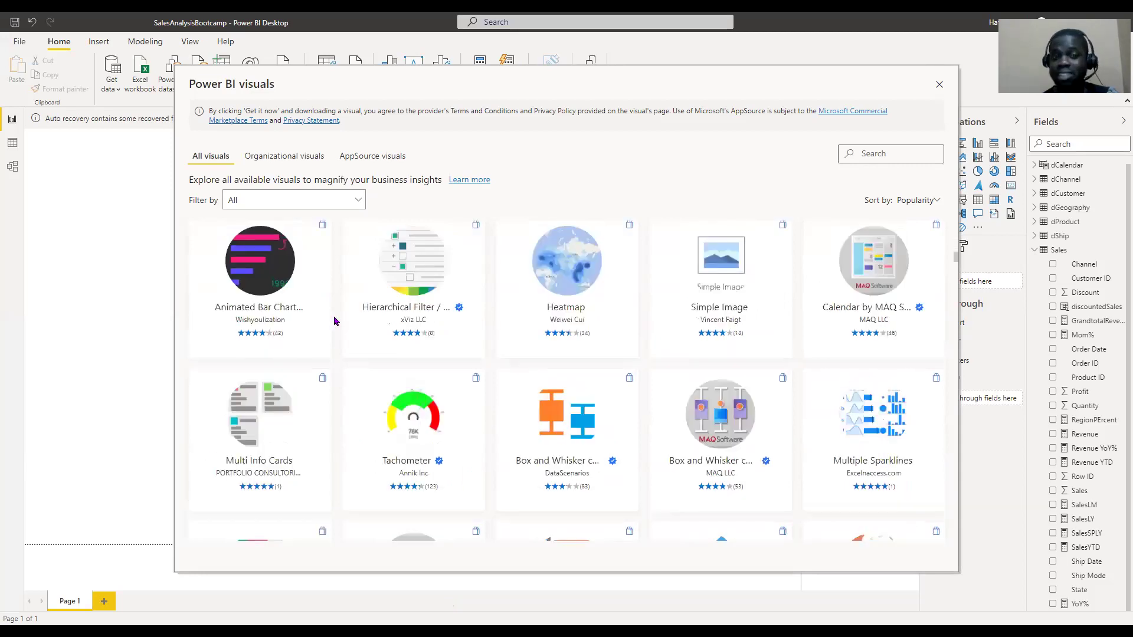
pyautogui.scroll(-5, 334, 321)
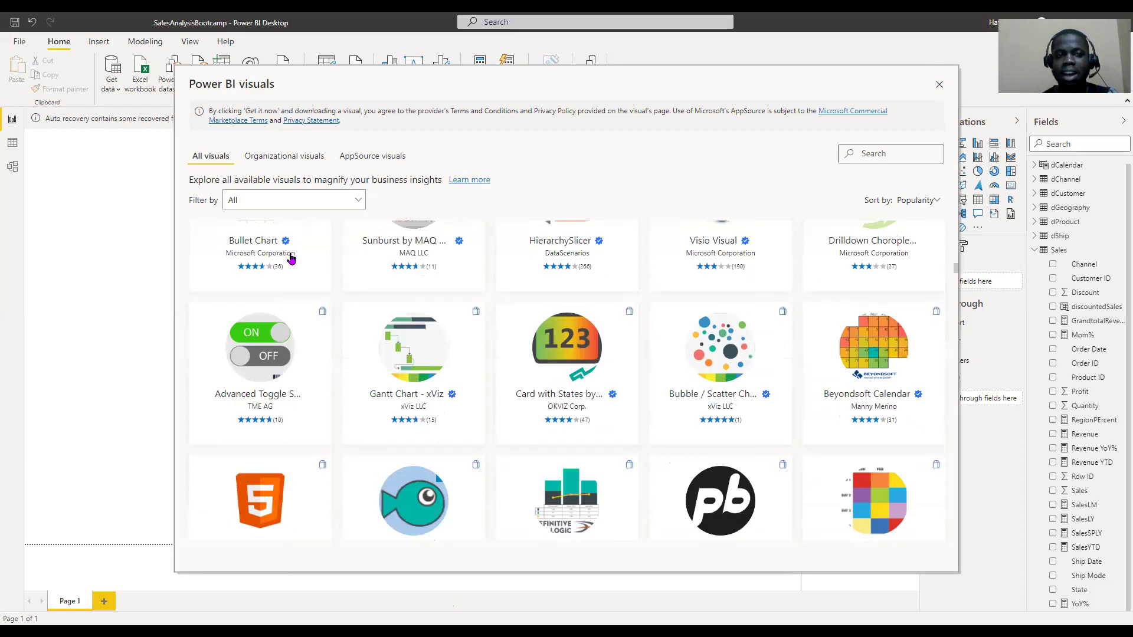
pyautogui.scroll(1, 297, 287)
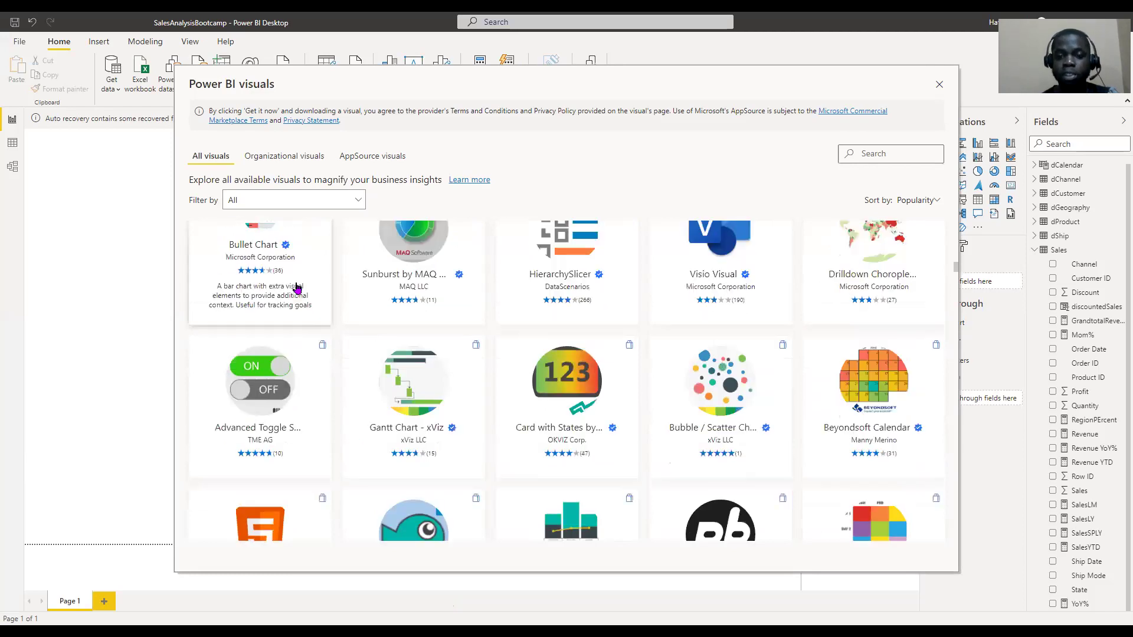
# Browse back up through the visuals gallery and filter the list to the Time category.
pyautogui.scroll(5, 319, 286)
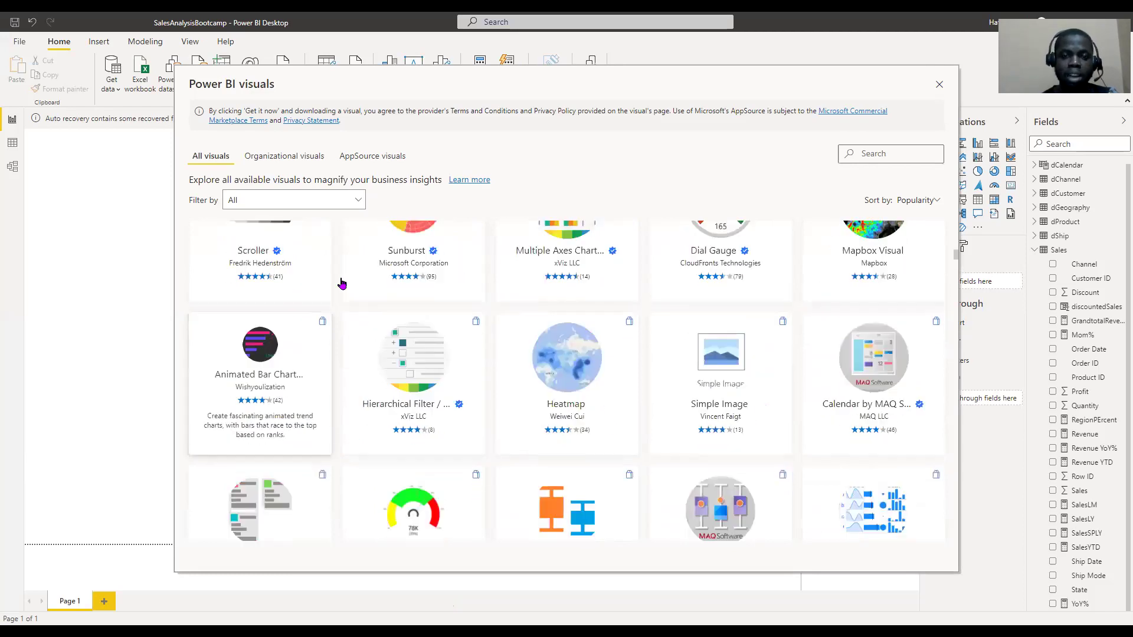
pyautogui.scroll(5, 388, 286)
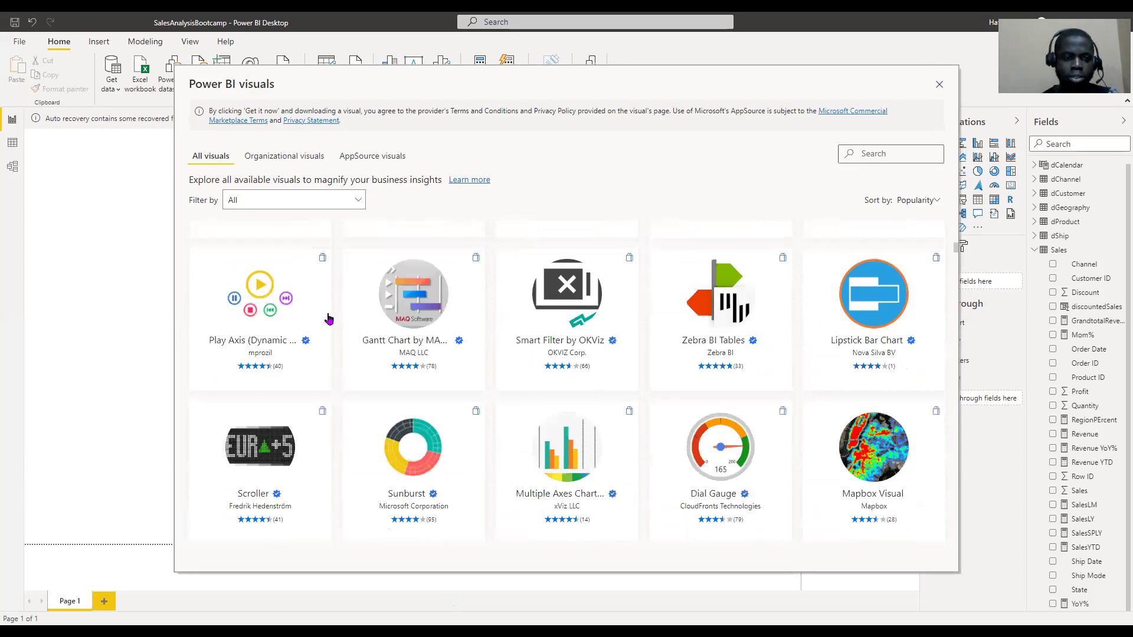
pyautogui.scroll(5, 327, 319)
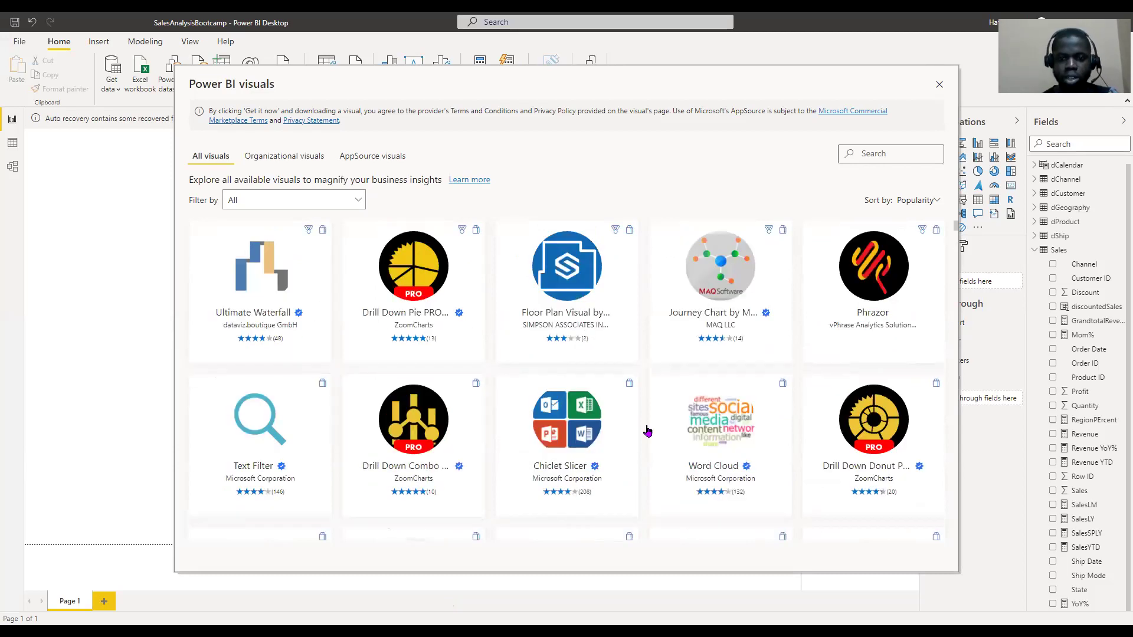
pyautogui.scroll(-3, 548, 398)
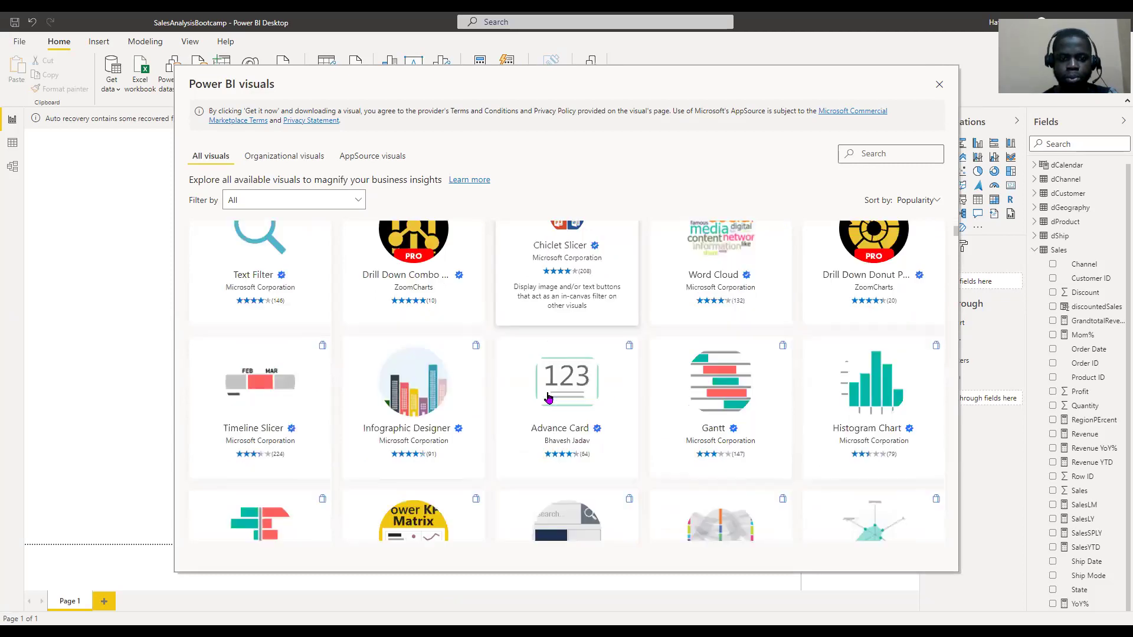
pyautogui.scroll(-3, 349, 209)
pyautogui.click(348, 206)
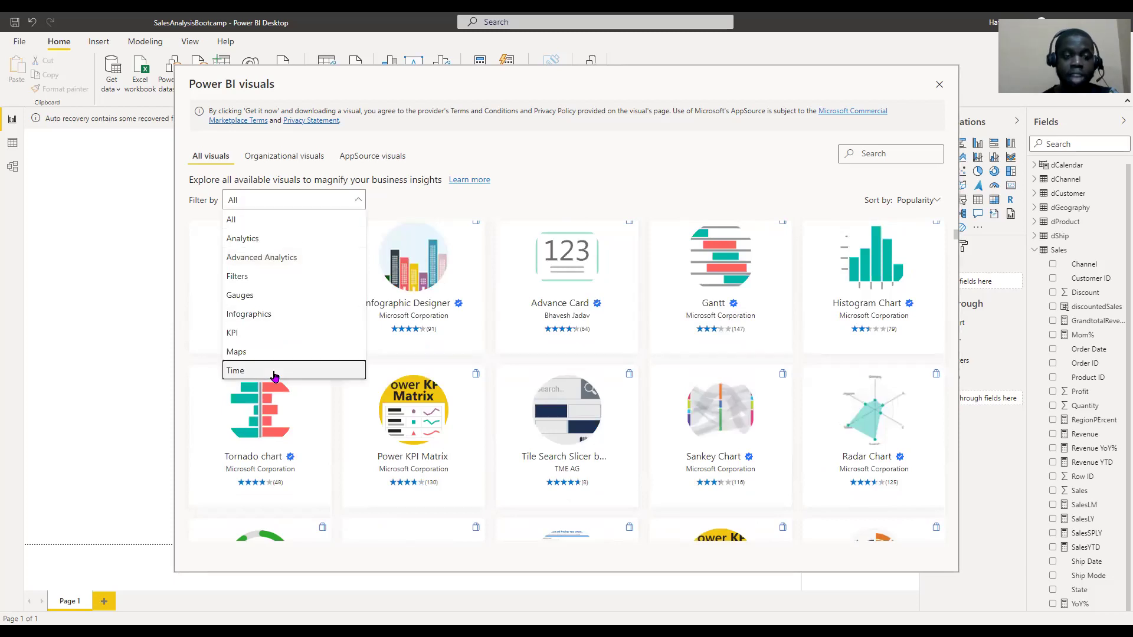
pyautogui.click(274, 373)
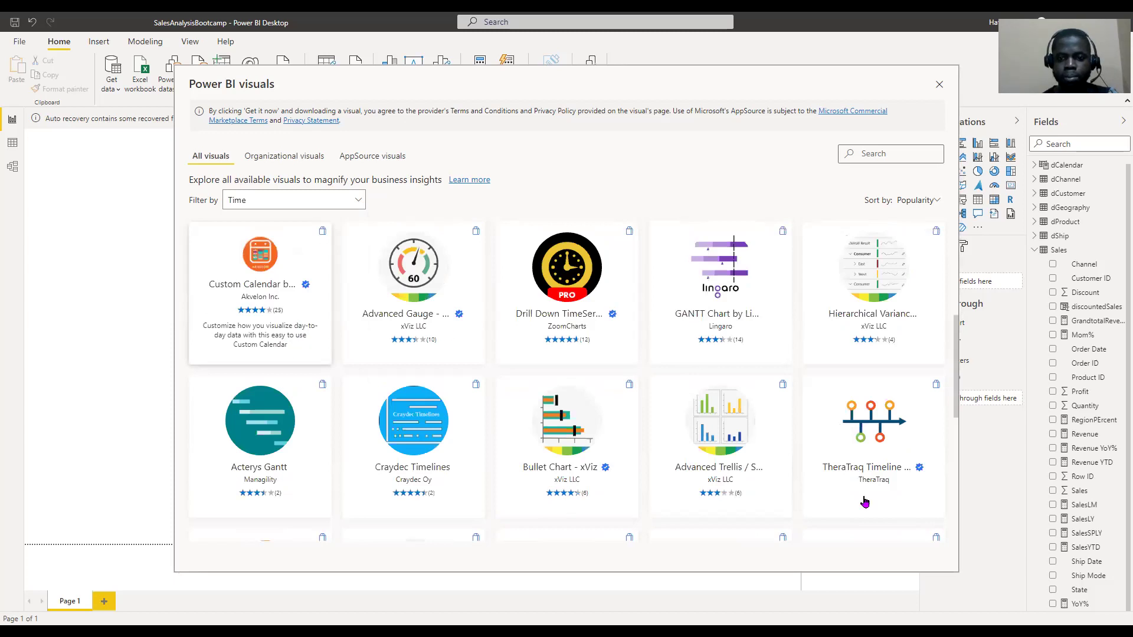
# Review the details of the Bullet Chart - xViz visual and import it into the report.
pyautogui.click(592, 427)
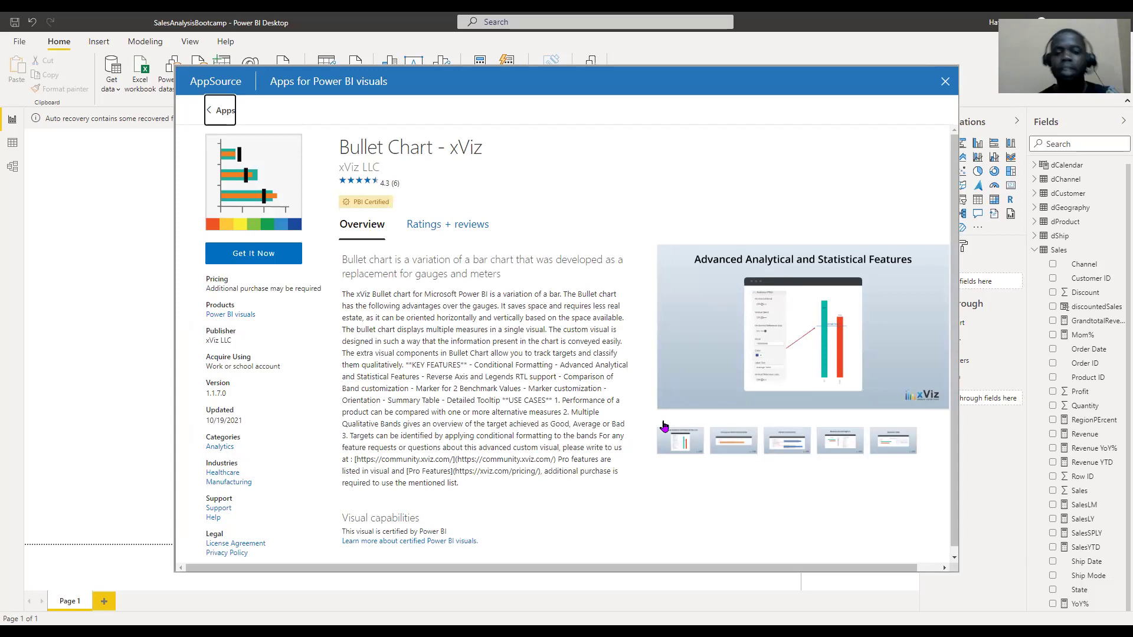
pyautogui.scroll(-1, 664, 420)
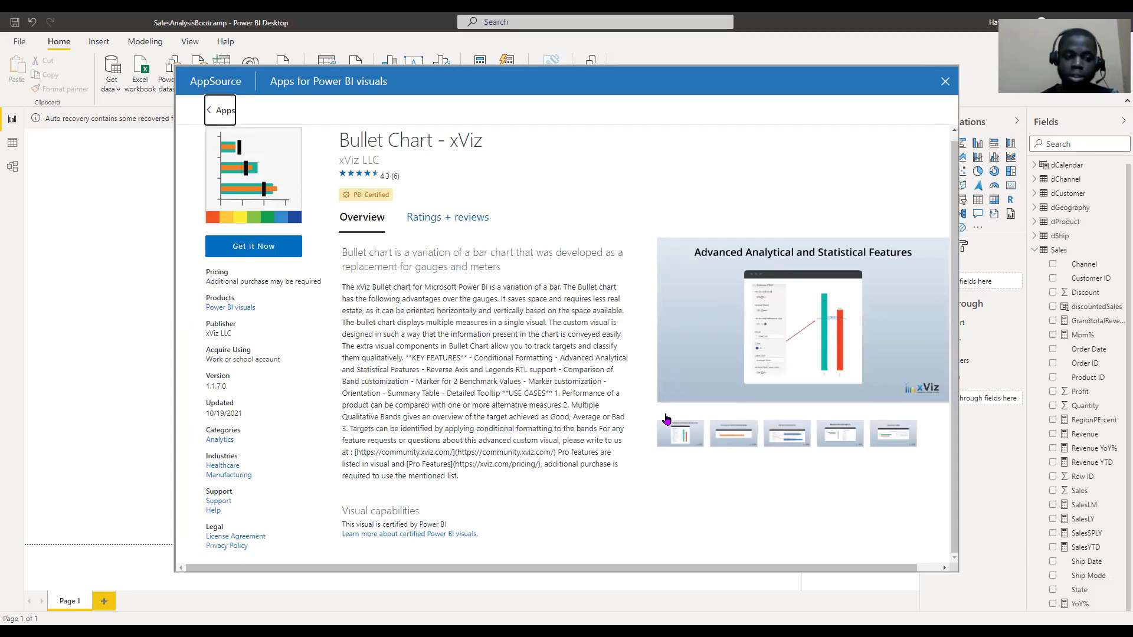
pyautogui.click(280, 250)
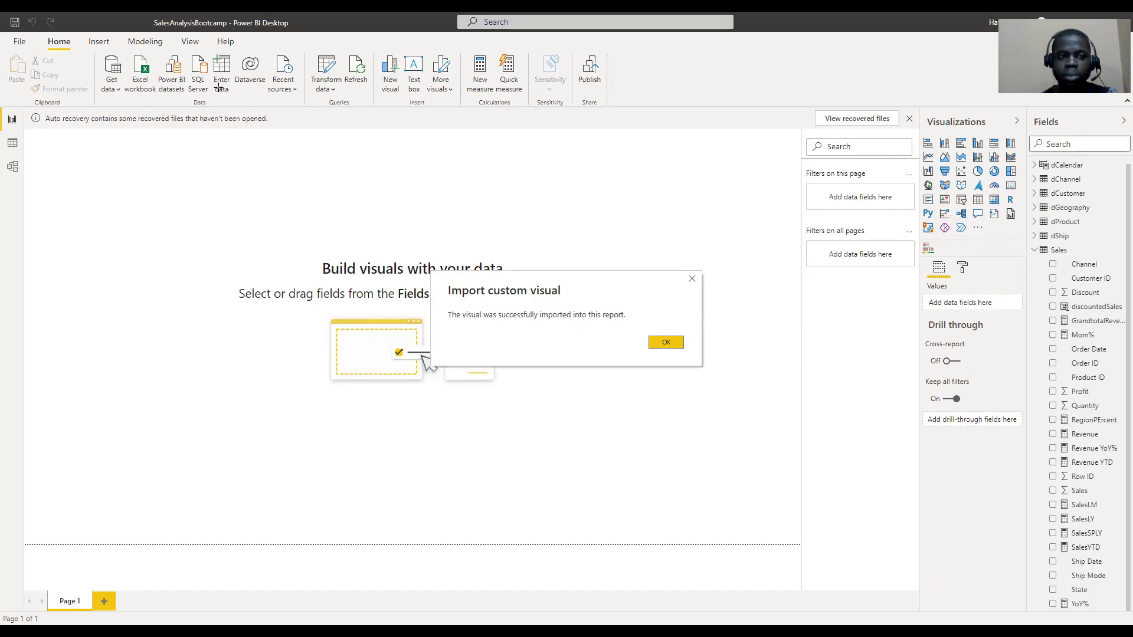
pyautogui.moveTo(220, 88); pyautogui.dragTo(929, 248)
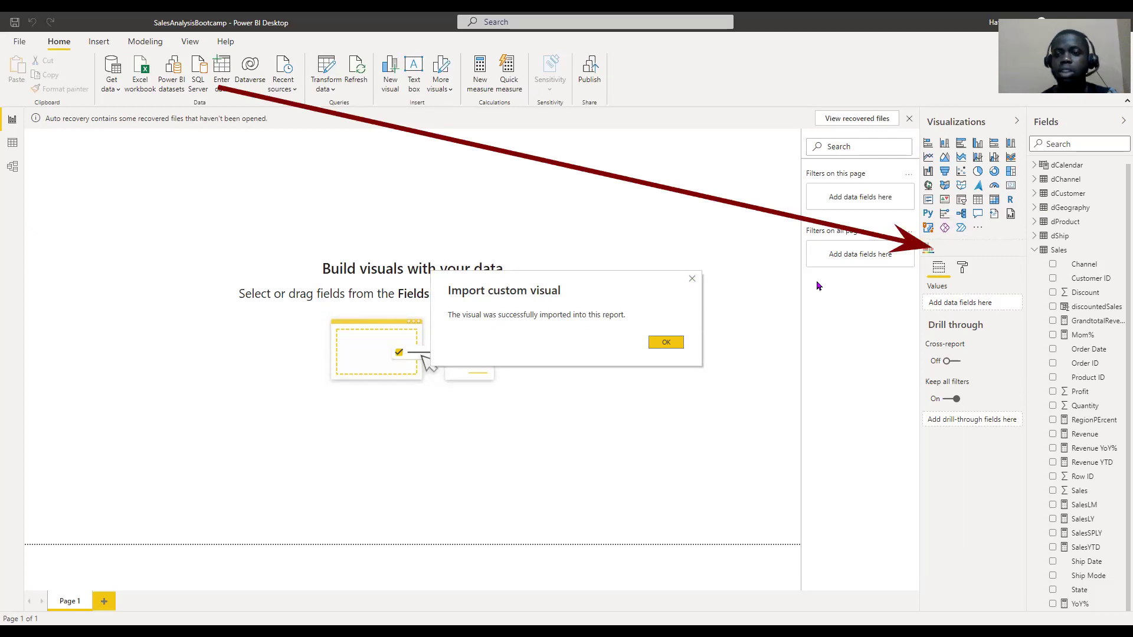
pyautogui.press('Return')
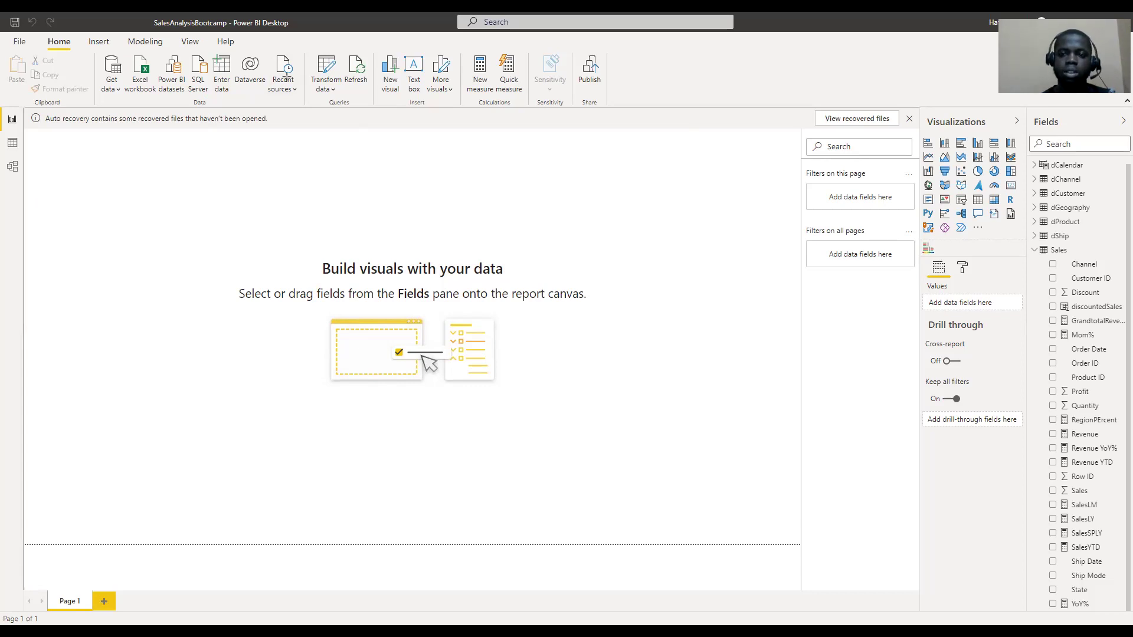
pyautogui.moveTo(285, 77); pyautogui.dragTo(891, 251)
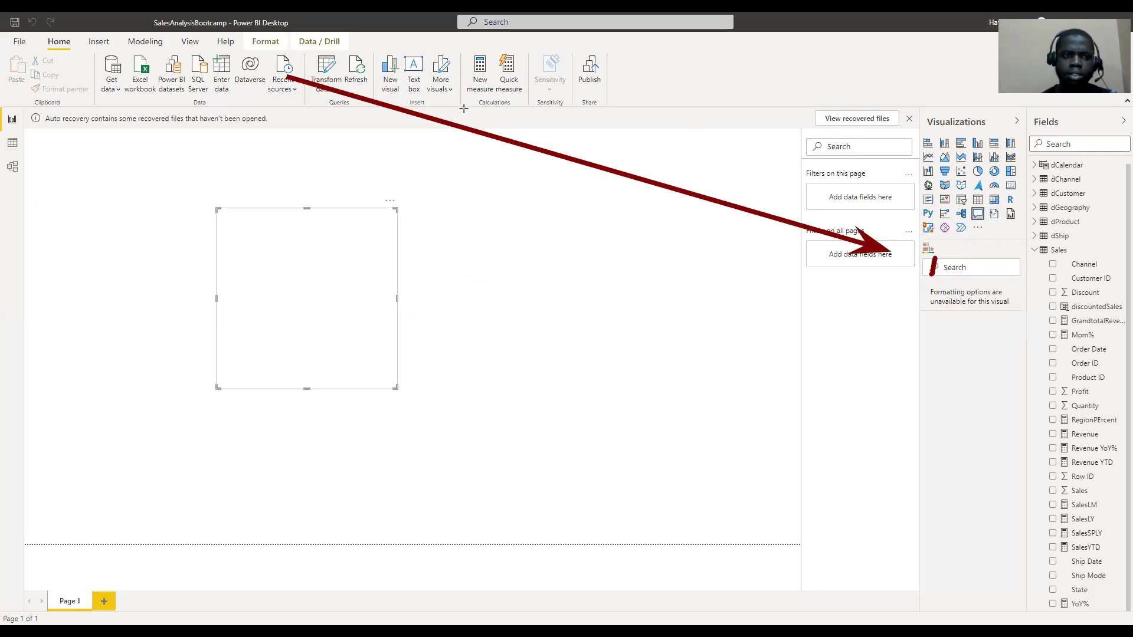
pyautogui.press('Escape')
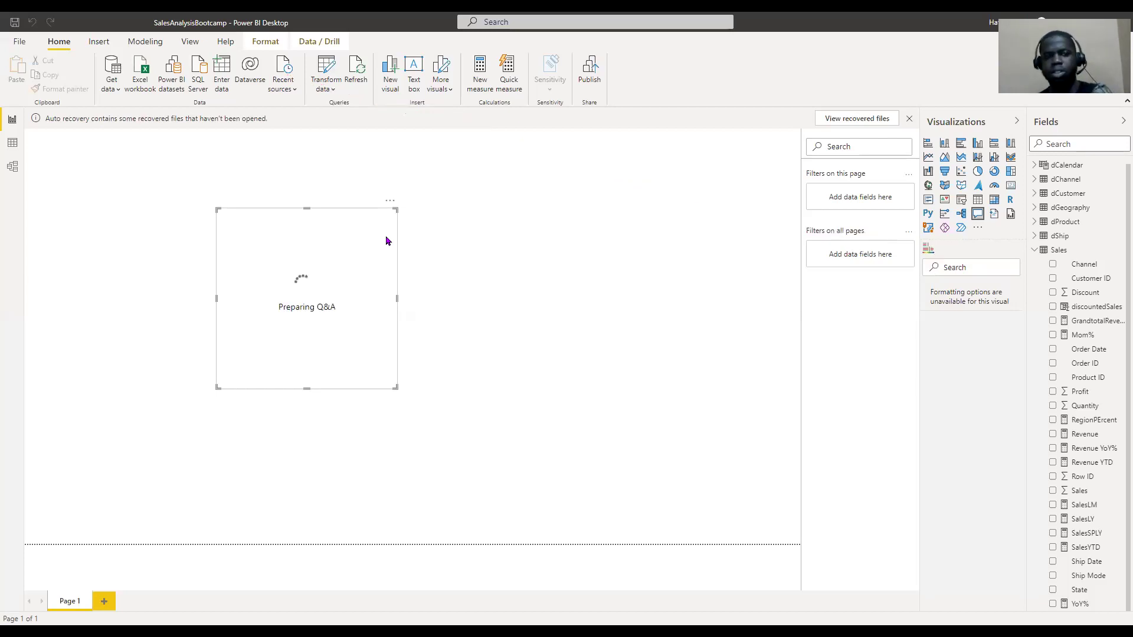
pyautogui.click(391, 204)
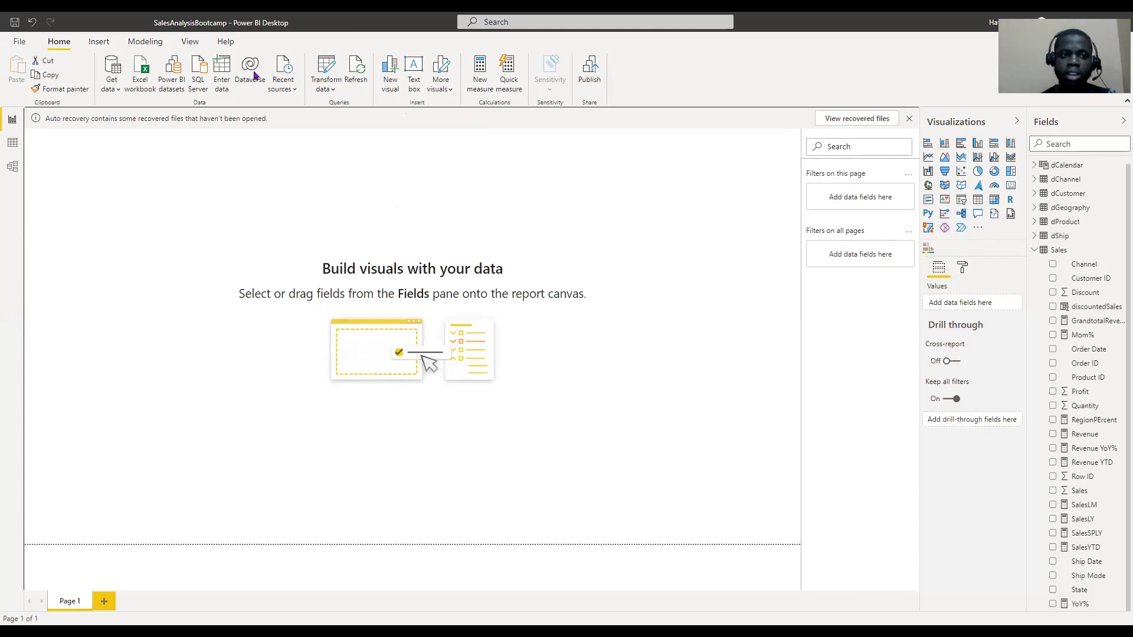
pyautogui.moveTo(309, 85); pyautogui.dragTo(934, 271)
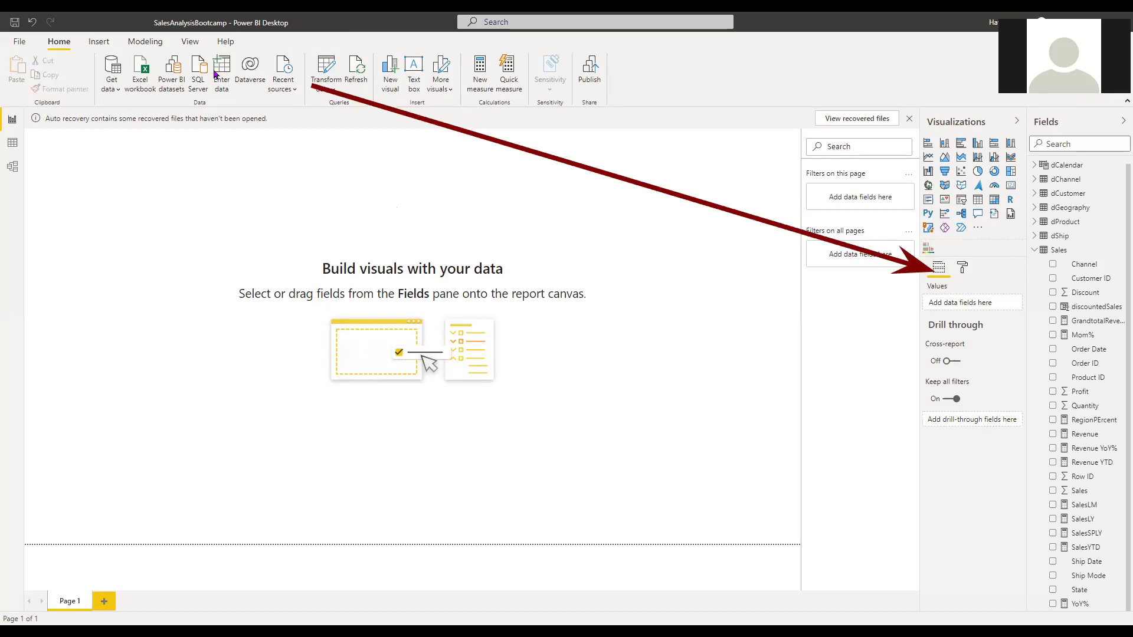
pyautogui.moveTo(396, 86); pyautogui.dragTo(850, 208)
pyautogui.moveTo(993, 272)
pyautogui.mouseDown()
pyautogui.moveTo(938, 266)
pyautogui.moveTo(966, 269)
pyautogui.mouseUp()
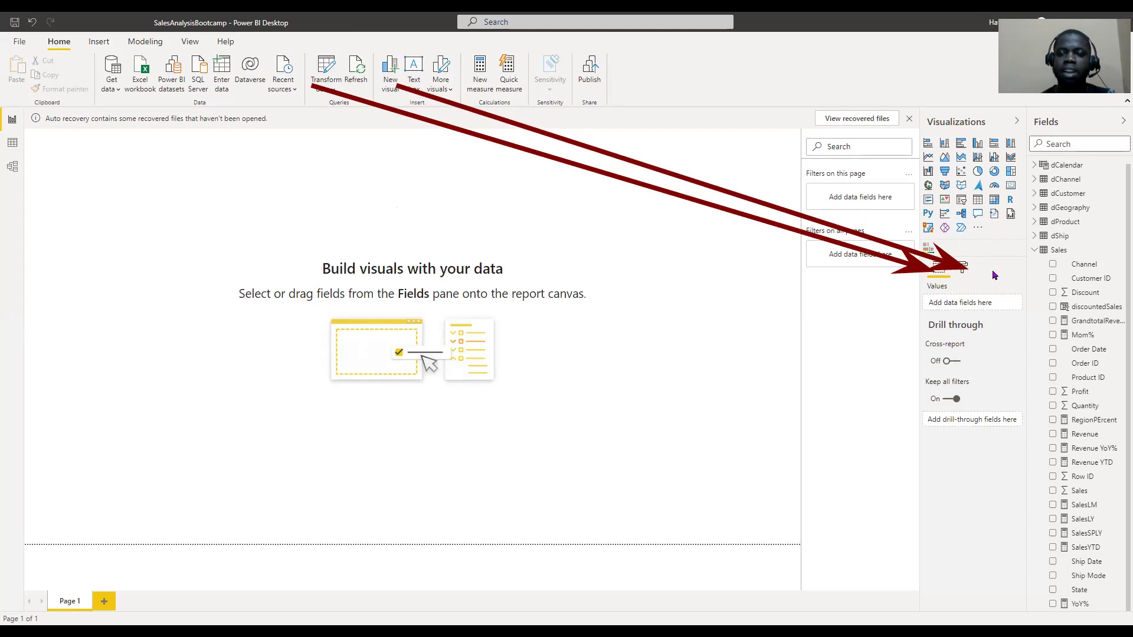
pyautogui.press('Escape')
# Give the report page a very dark gray background colour with 0% transparency.
pyautogui.click(964, 270)
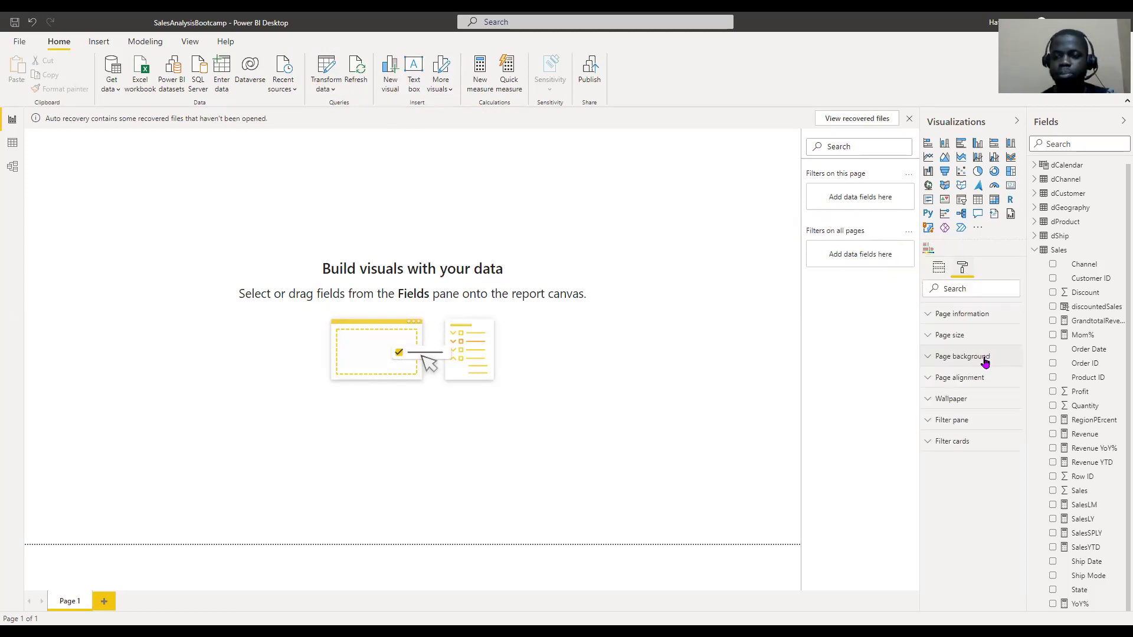
pyautogui.click(984, 360)
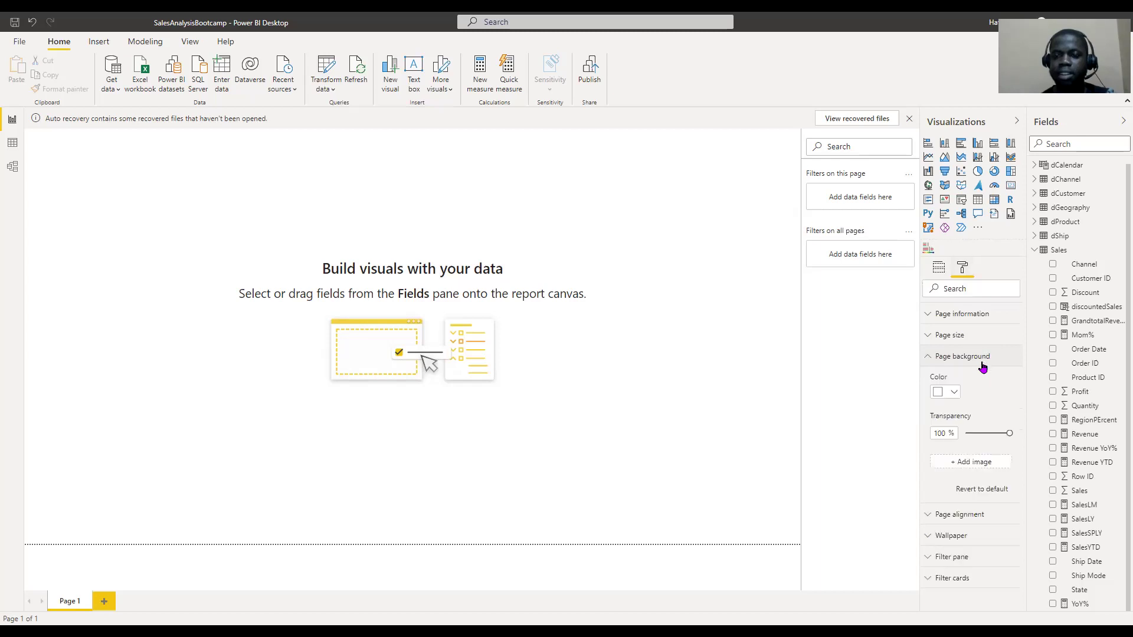
pyautogui.click(954, 392)
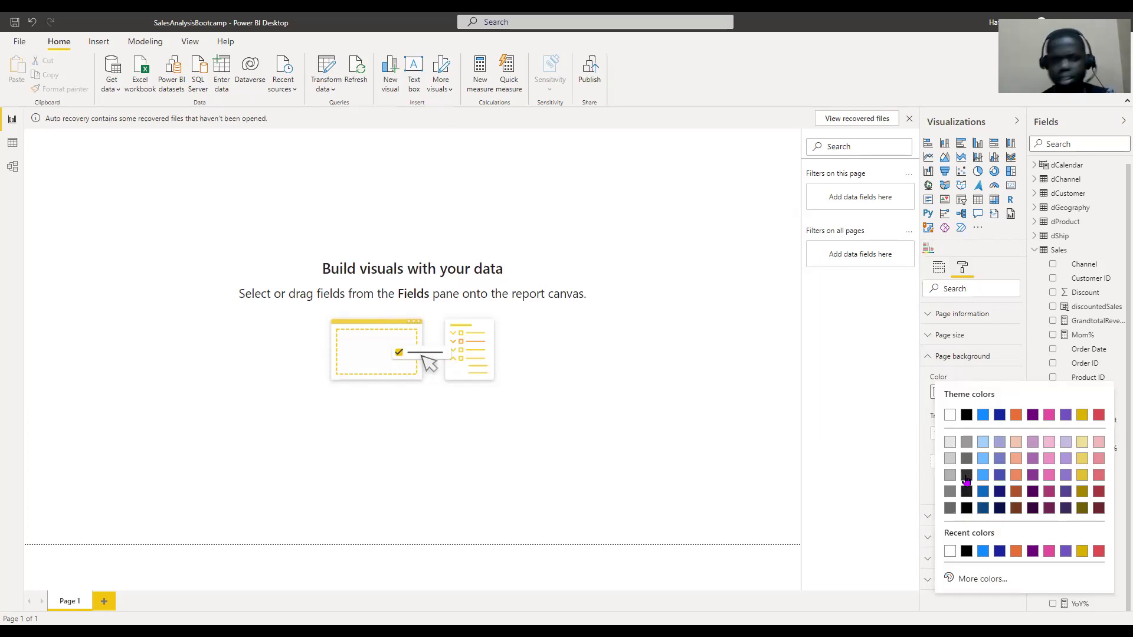
pyautogui.click(966, 477)
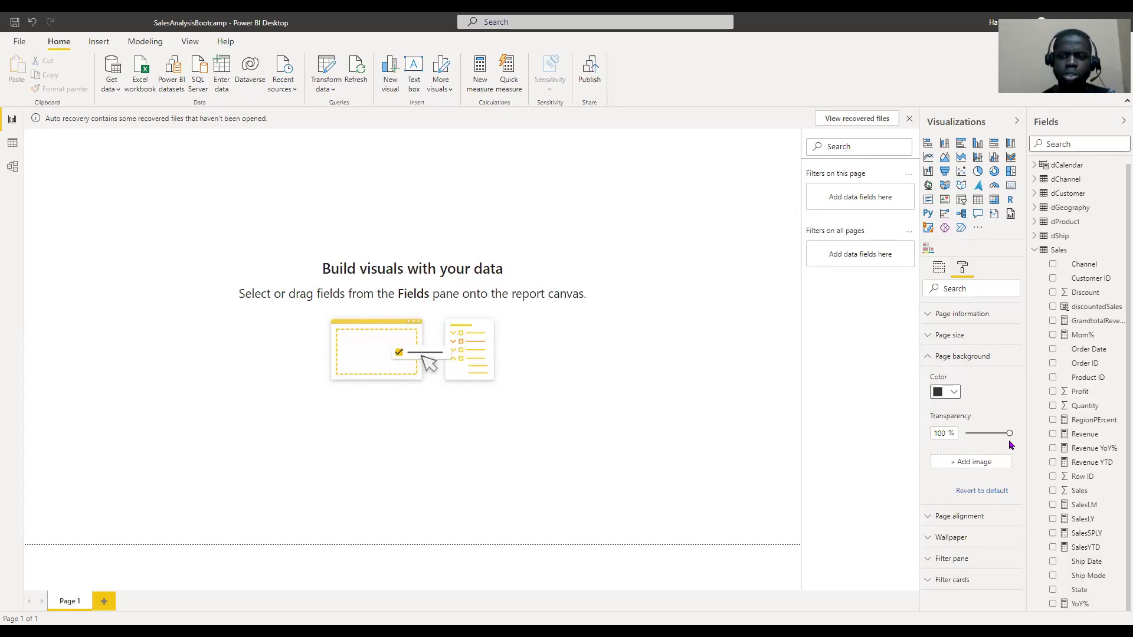
pyautogui.moveTo(1009, 433); pyautogui.dragTo(952, 441)
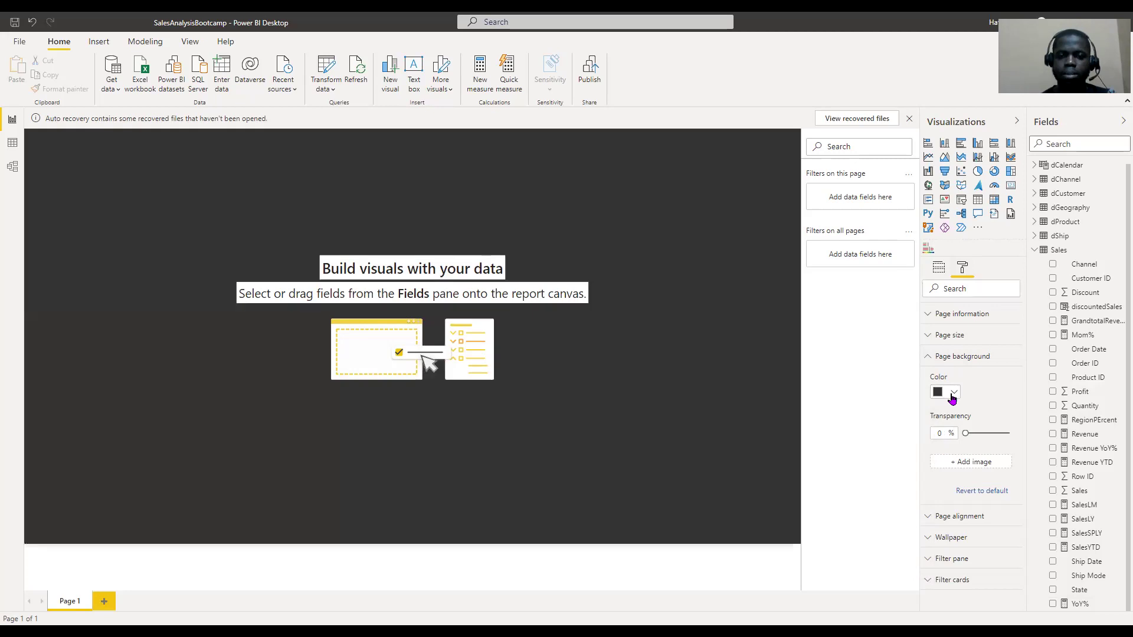
# Change the page background to the next lighter gray in the theme colours.
pyautogui.click(953, 394)
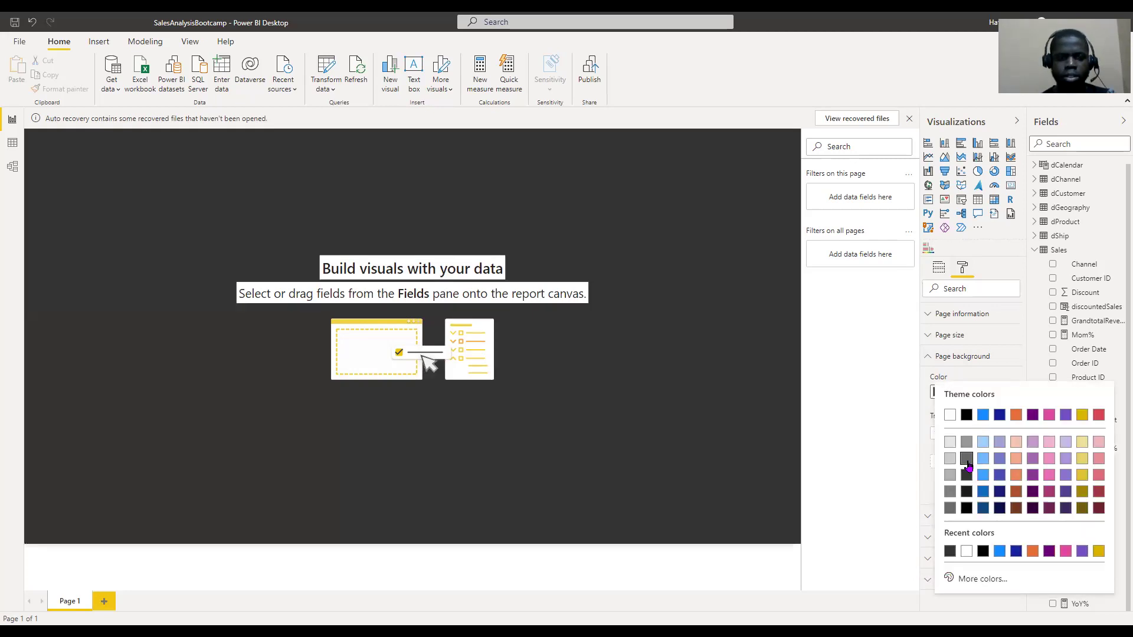
pyautogui.click(967, 460)
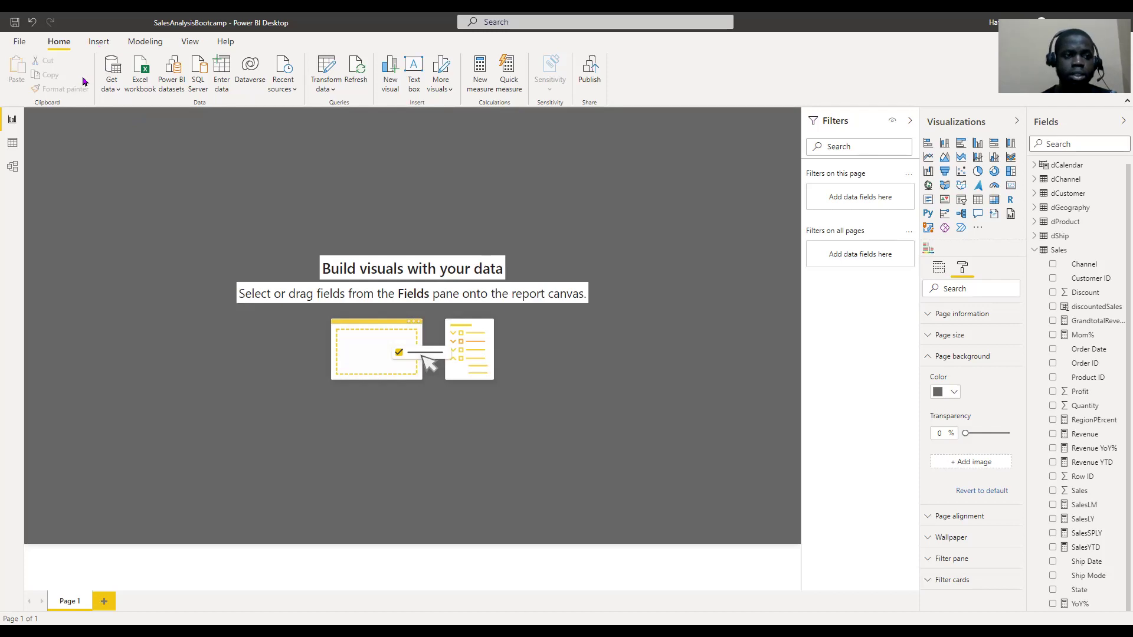
# Check the dashboard layout in Excel, and in Power BI Desktop add a short, wide card showing Revenue near the page's upper-left corner.
pyautogui.scroll(-1, 95, 77)
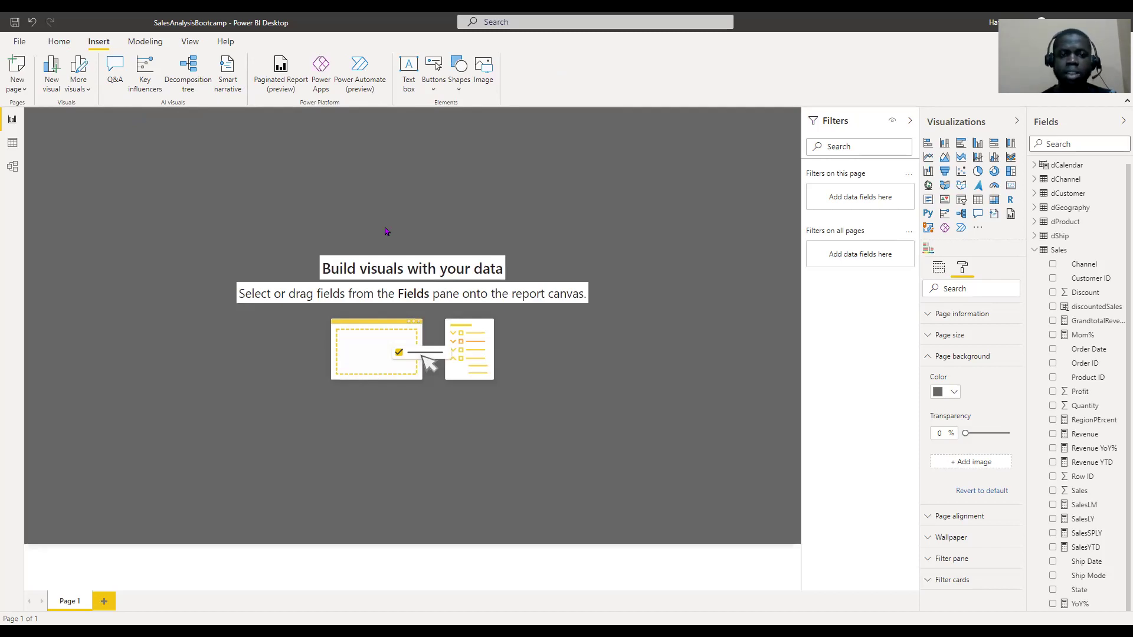
pyautogui.hotkey('alt', 'Tab')
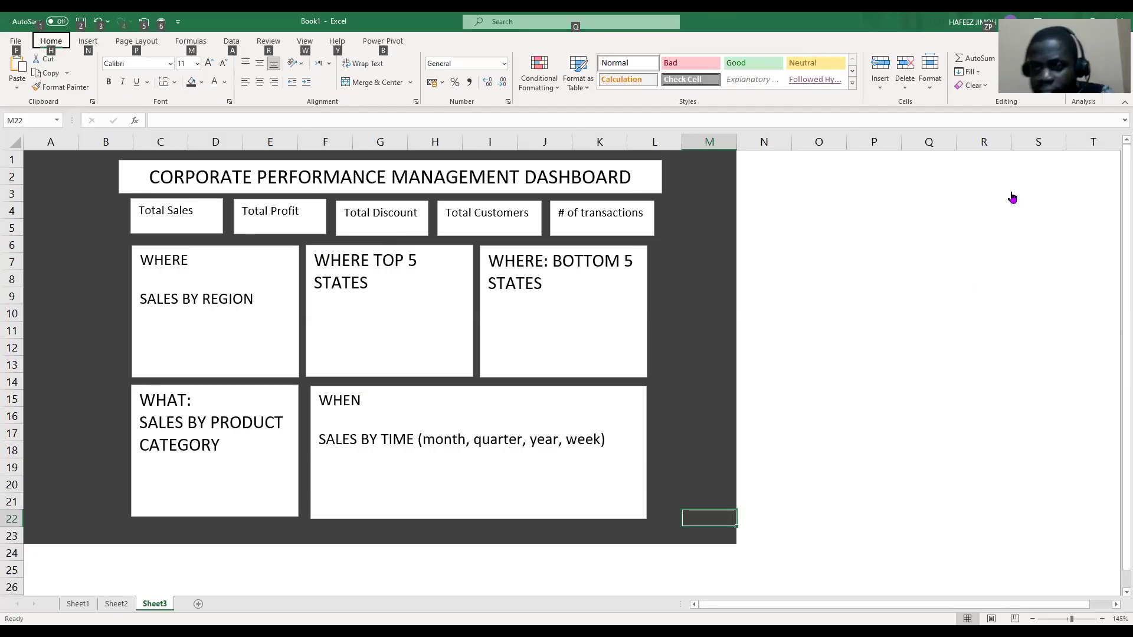
pyautogui.hotkey('alt', 'Tab')
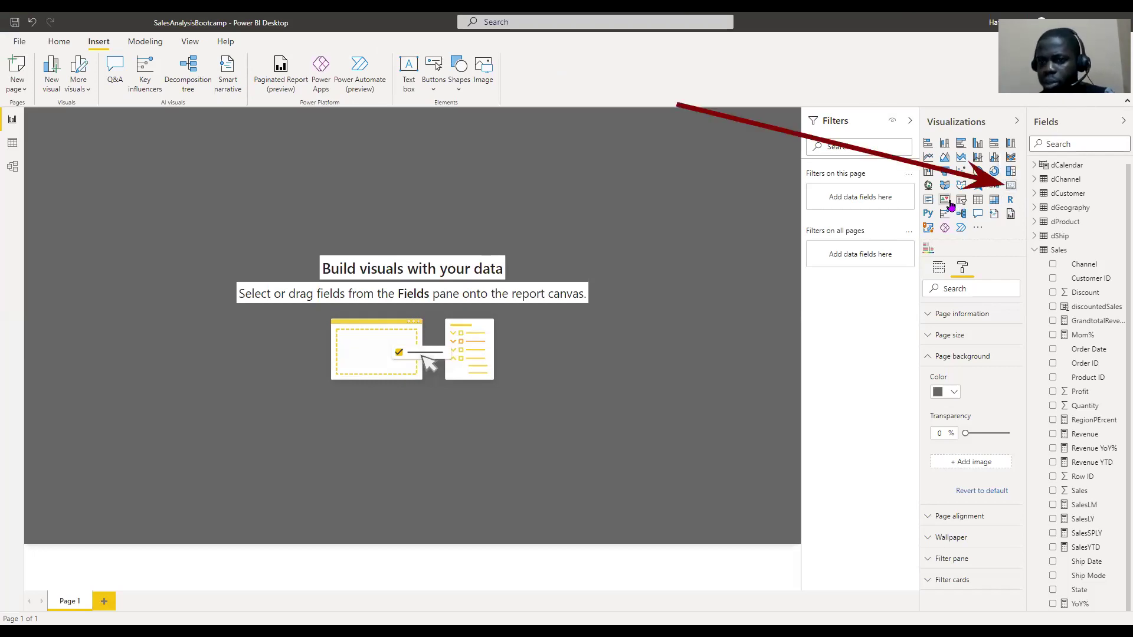
pyautogui.click(1011, 187)
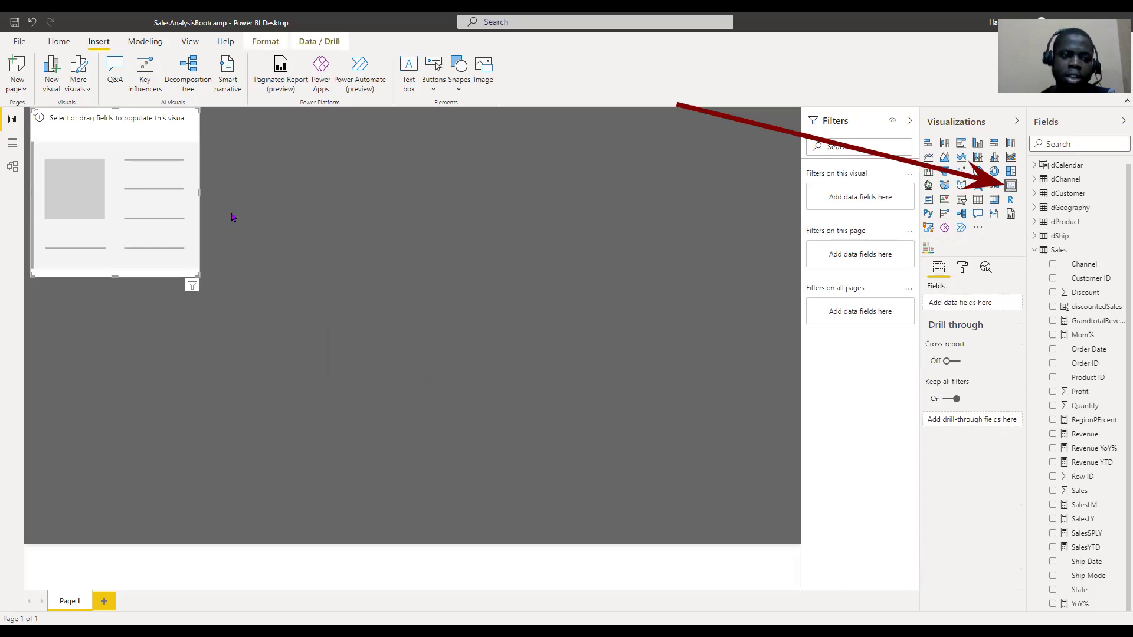
pyautogui.moveTo(200, 275); pyautogui.dragTo(212, 187)
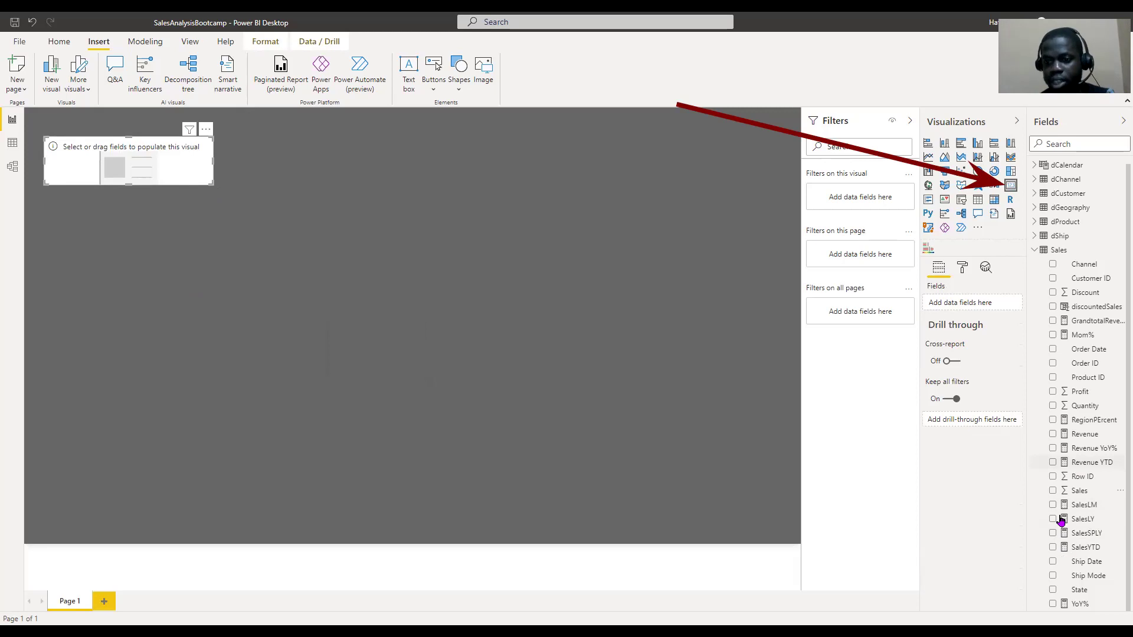
pyautogui.click(1056, 438)
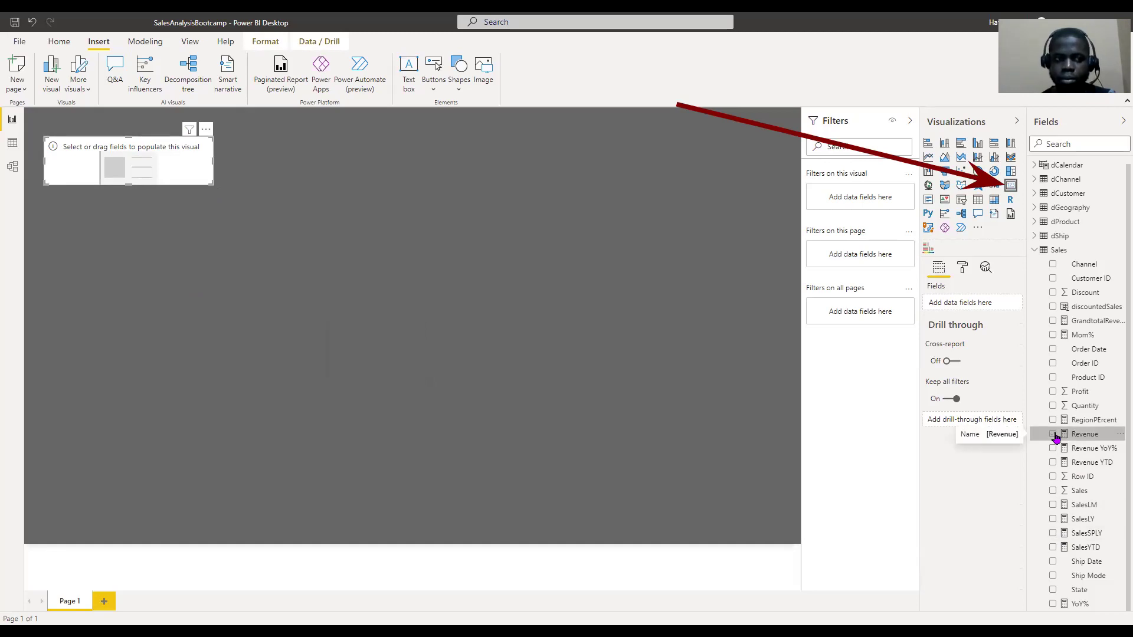
pyautogui.click(1056, 438)
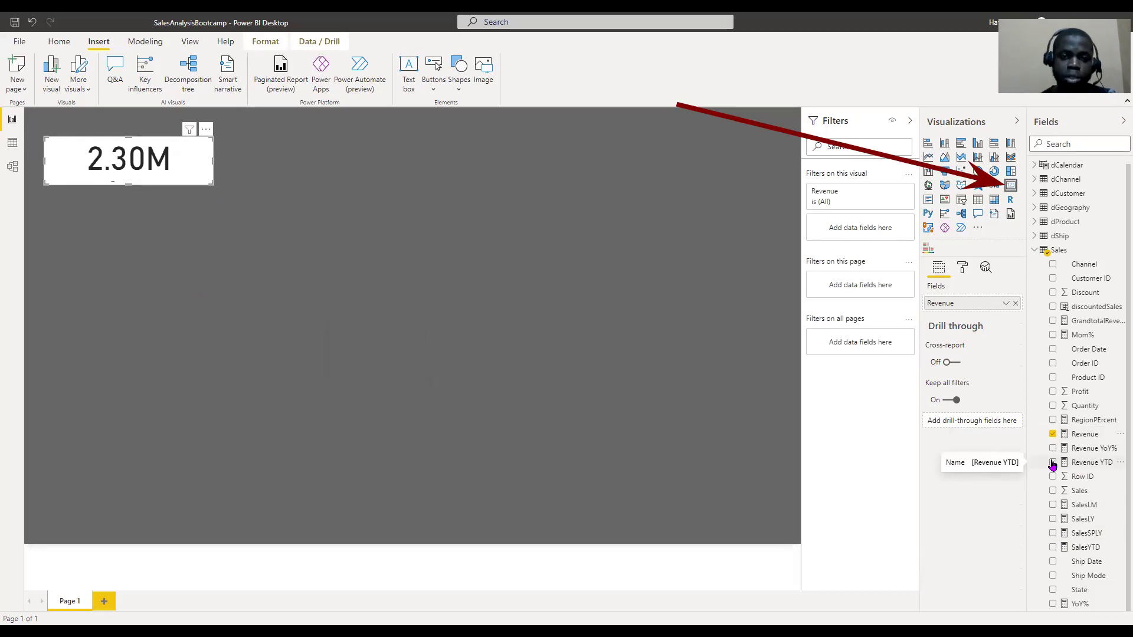
# Turn on the Revenue card's title, set its text to Sales and its heading level to Heading 2.
pyautogui.click(968, 272)
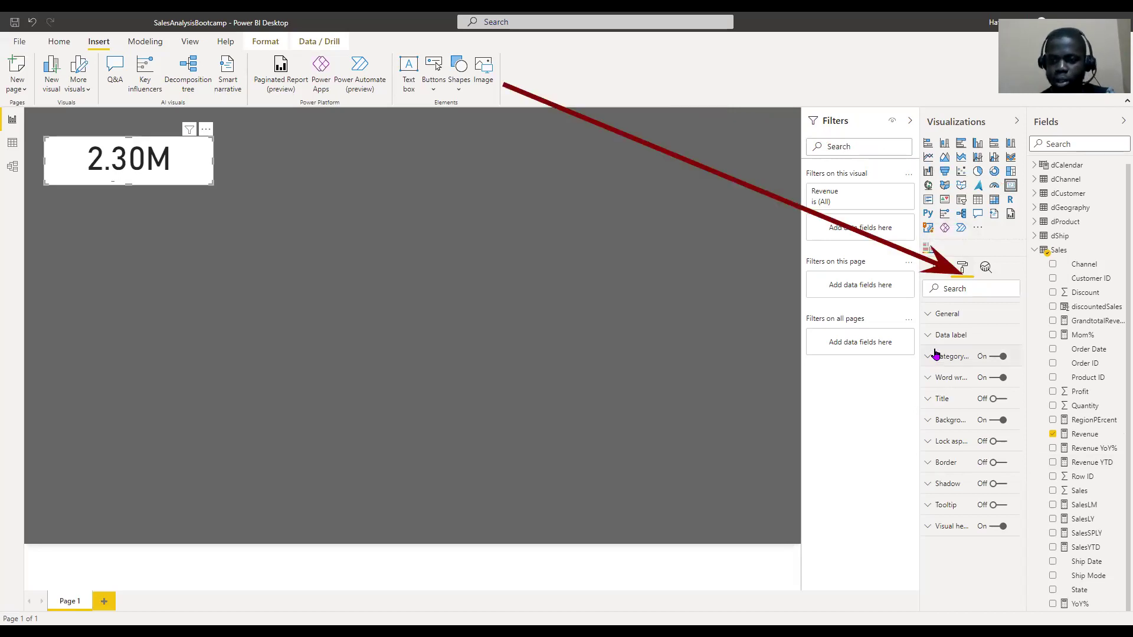
pyautogui.click(1001, 406)
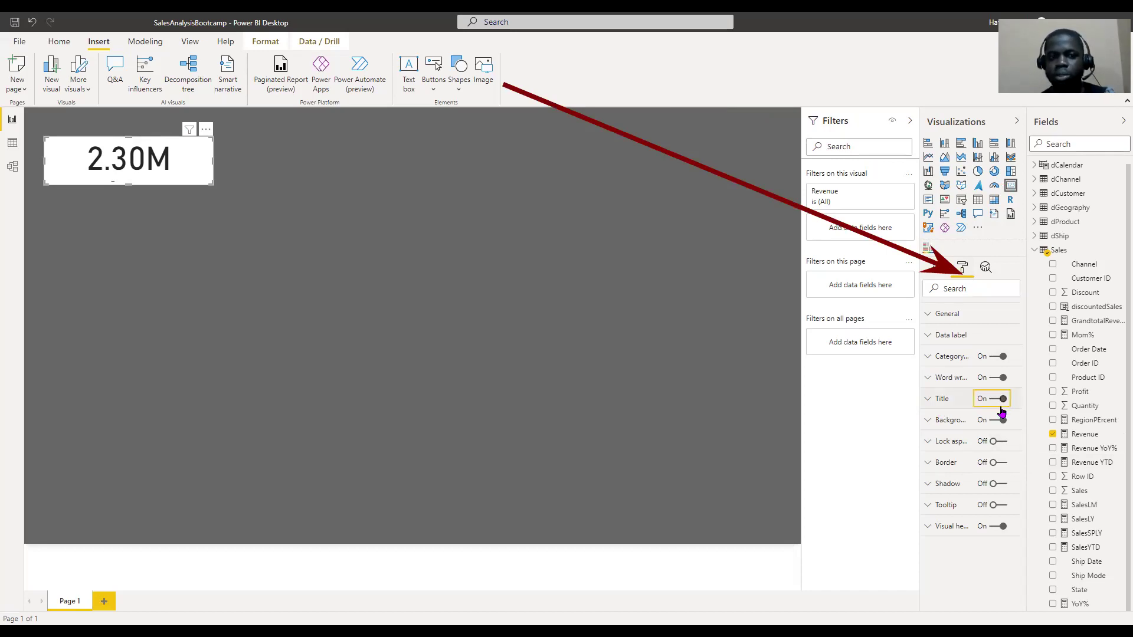
pyautogui.click(930, 404)
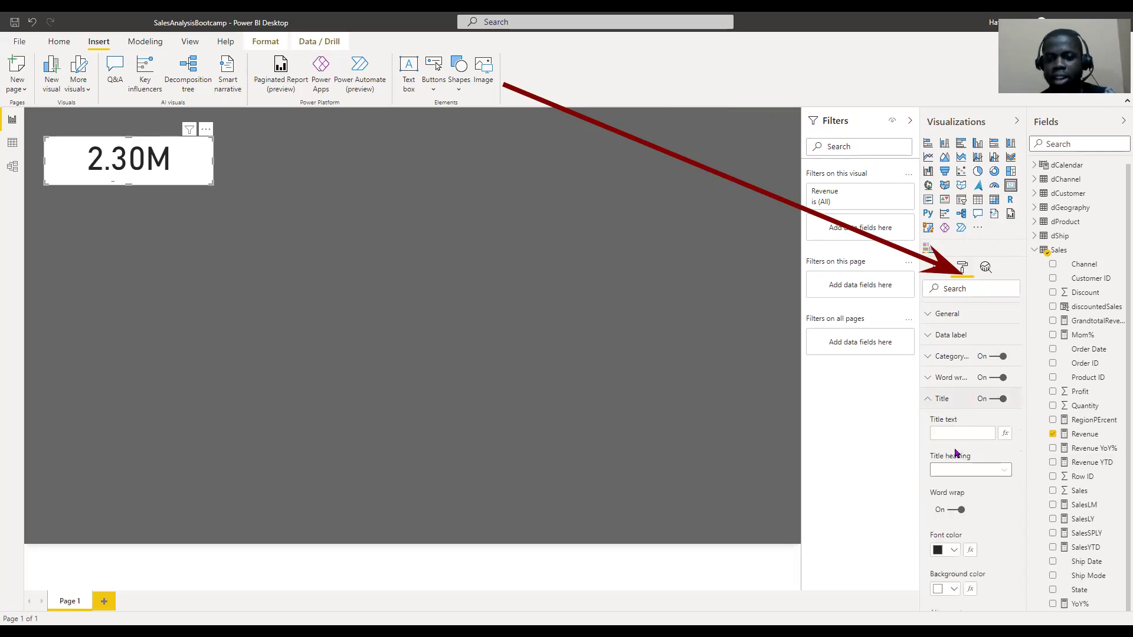
pyautogui.click(974, 435)
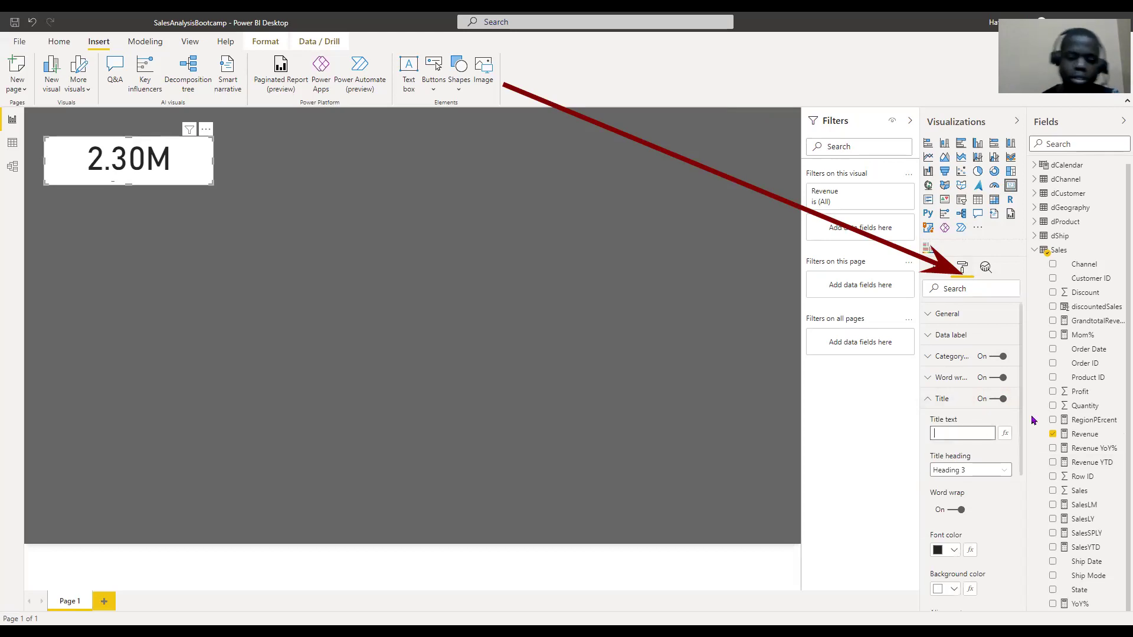
pyautogui.write('s')
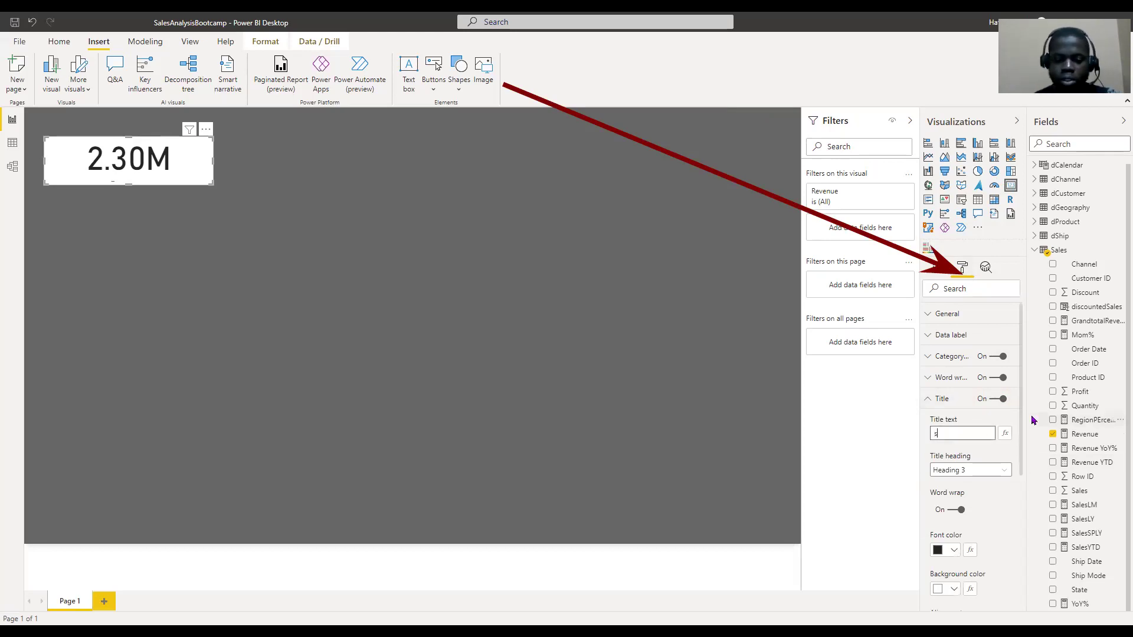
pyautogui.write('ales')
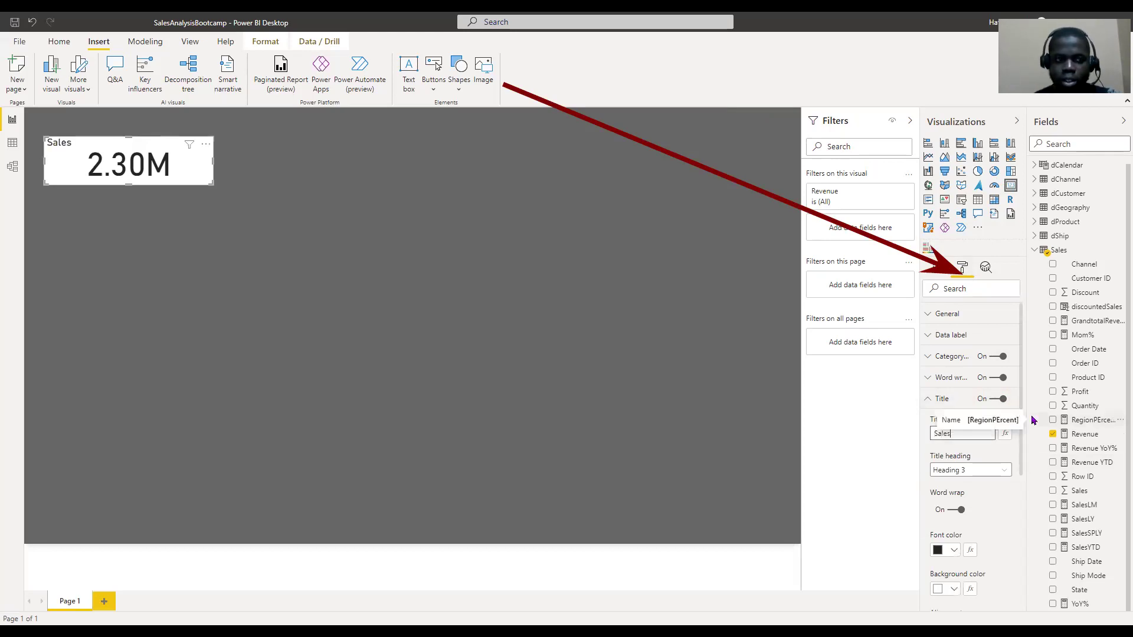
pyautogui.click(997, 471)
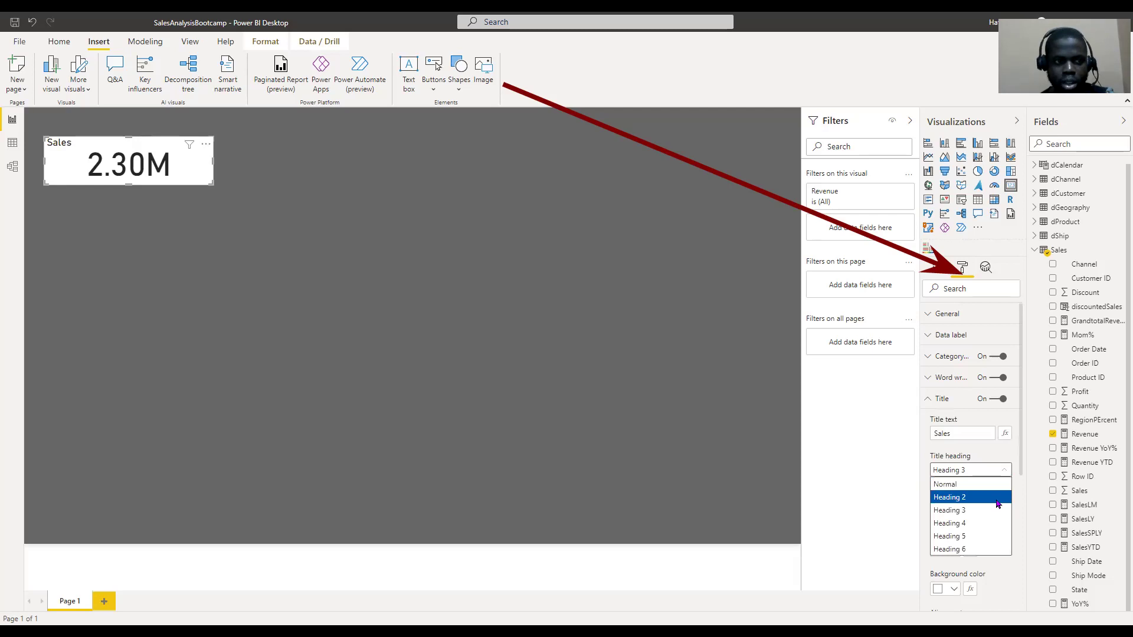
pyautogui.click(997, 504)
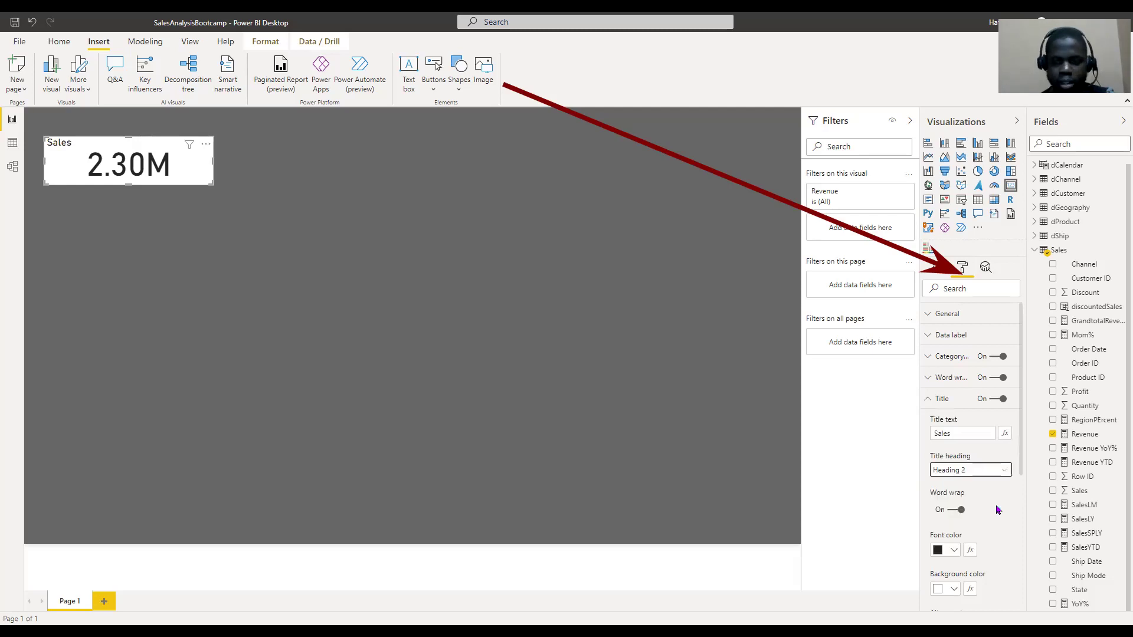
# Centre the Sales card's title and set its text size to 16 pt.
pyautogui.scroll(-1, 1000, 519)
pyautogui.scroll(-1, 957, 516)
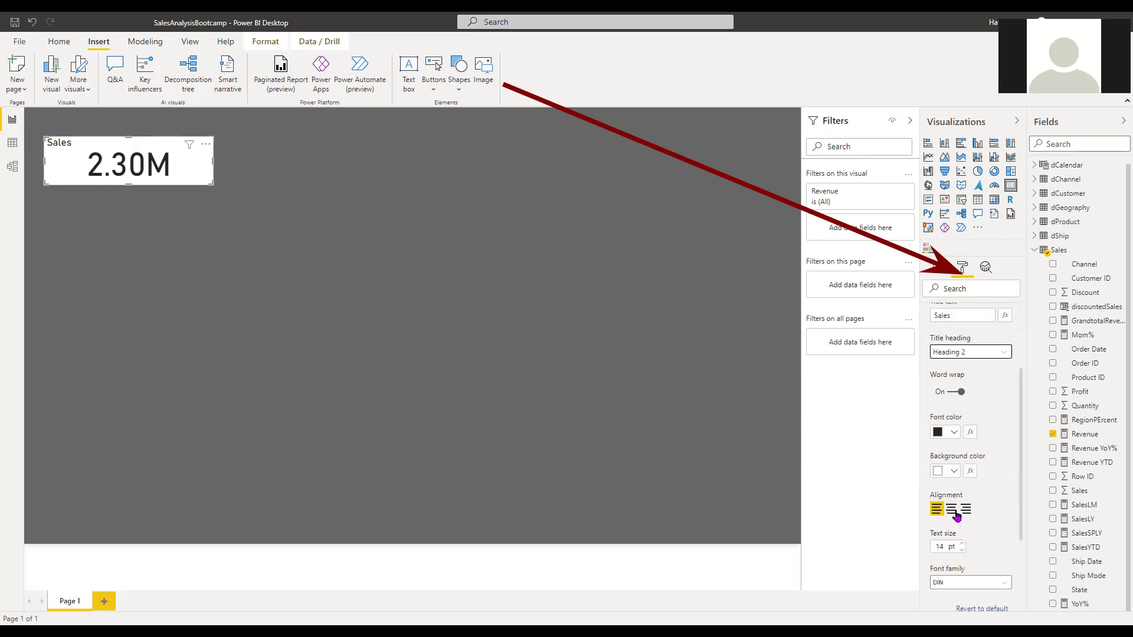
pyautogui.click(958, 515)
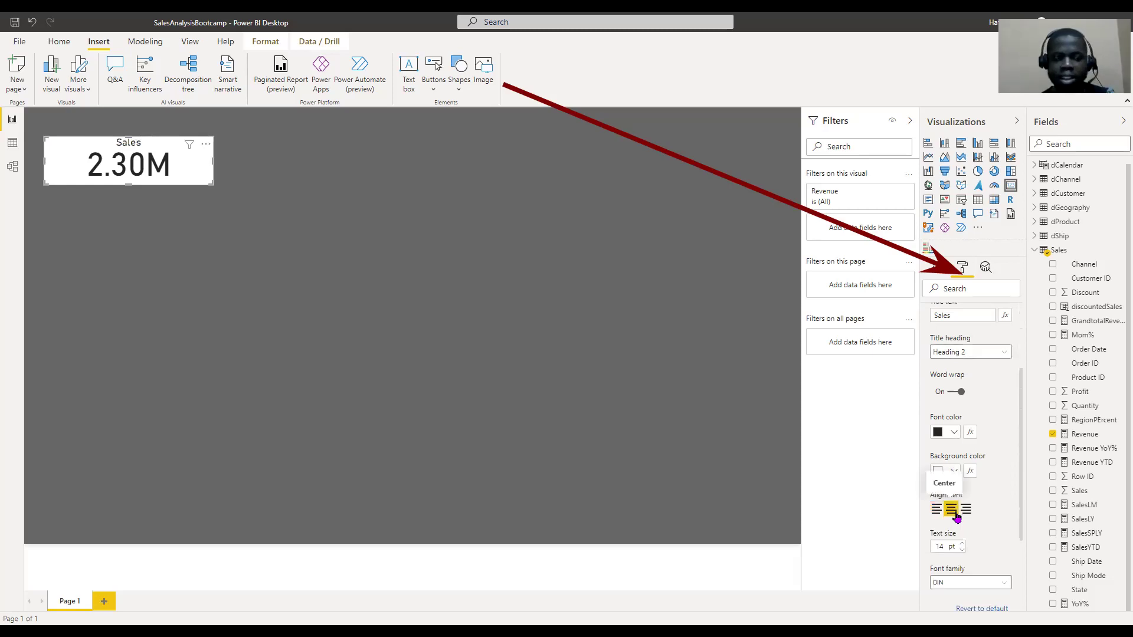
pyautogui.click(961, 544)
pyautogui.click(961, 545)
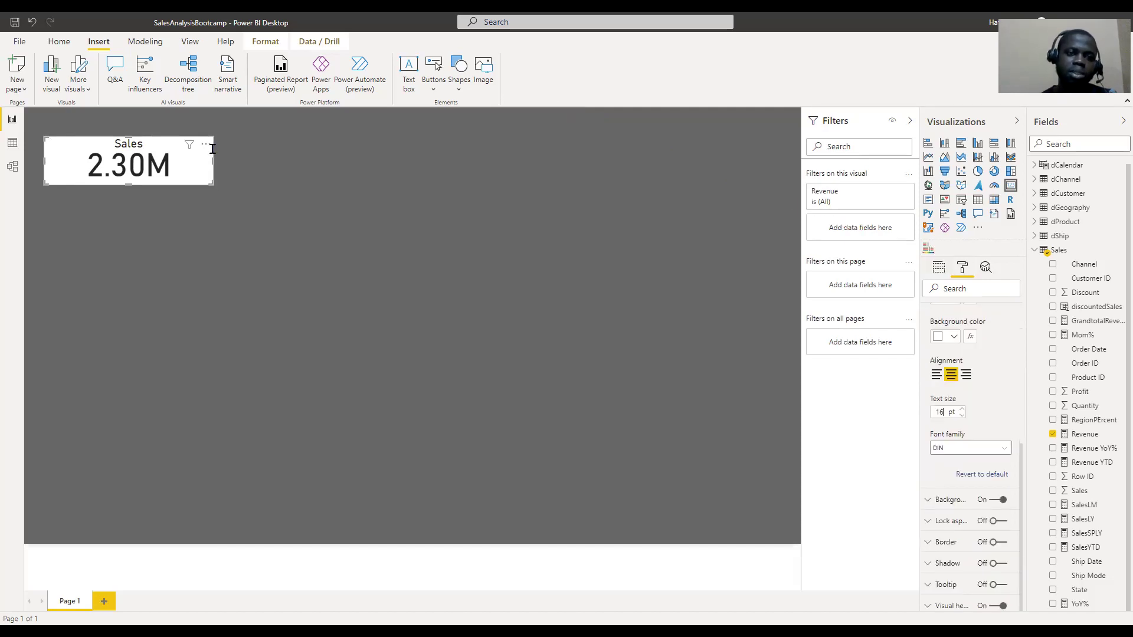
pyautogui.click(319, 174)
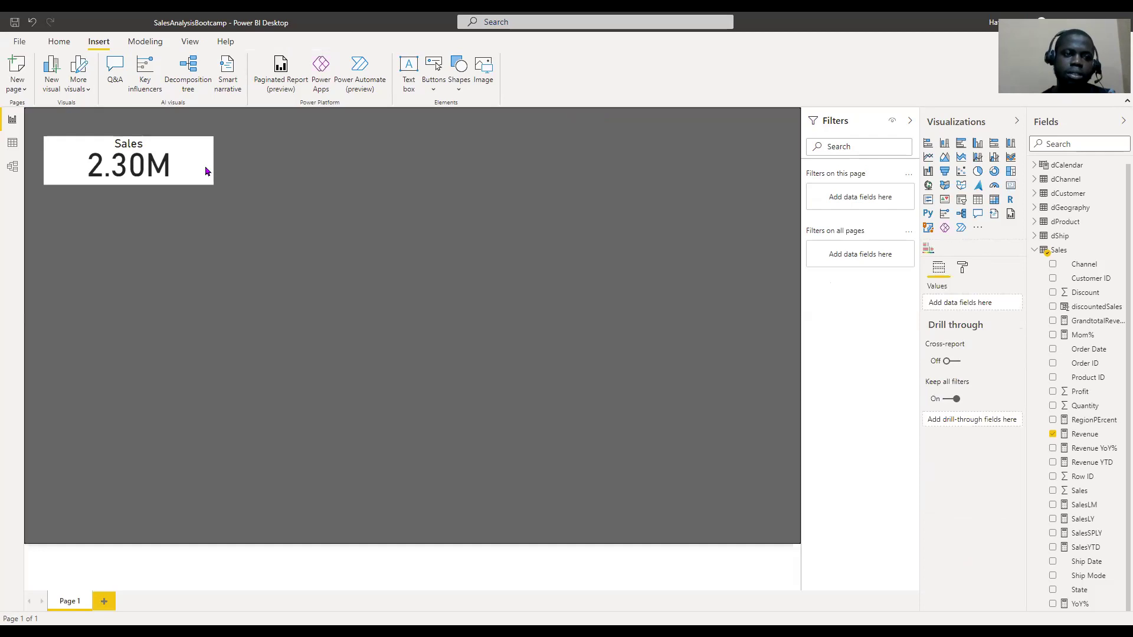
# Duplicate the Sales card and place the copy beside the original, with a small gap and tops aligned.
pyautogui.click(209, 179)
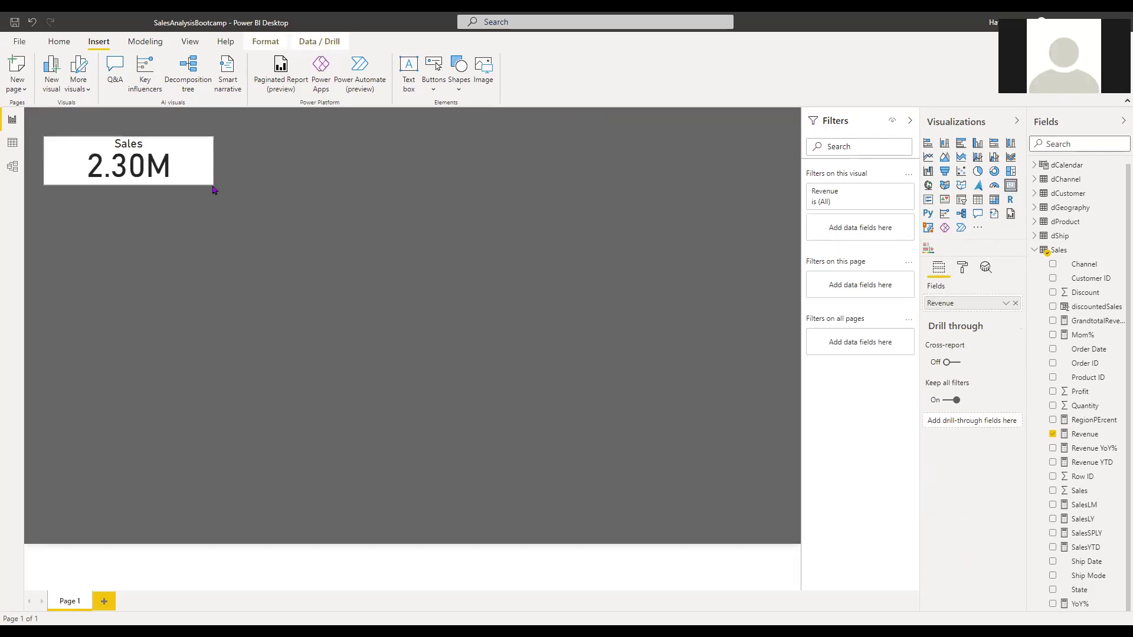
pyautogui.click(249, 151)
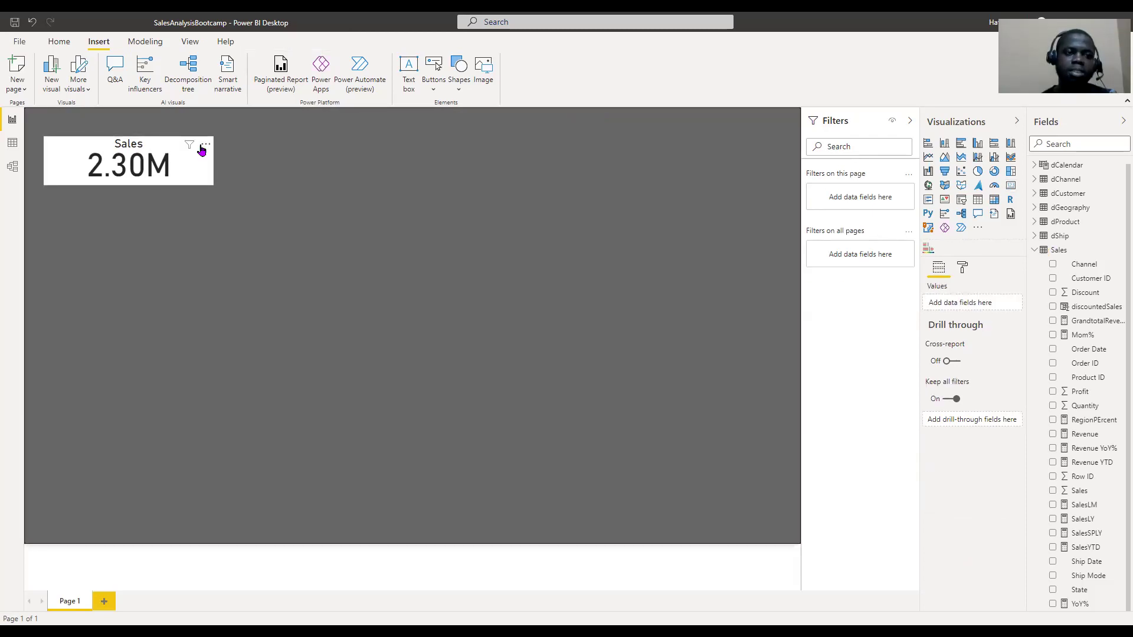
pyautogui.click(195, 159)
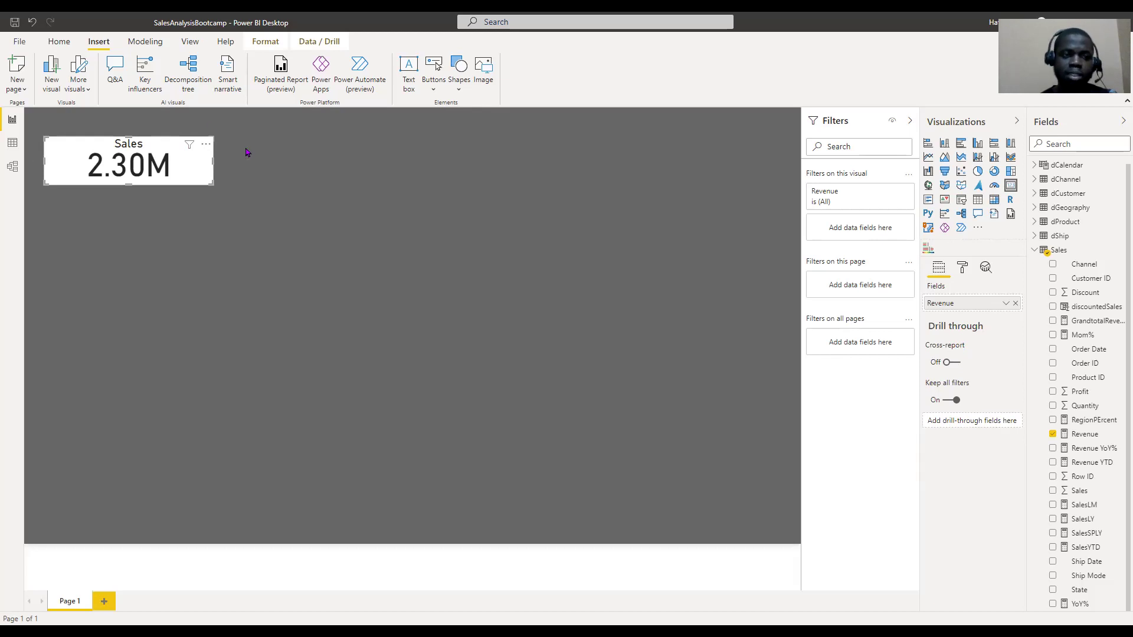
pyautogui.click(241, 155)
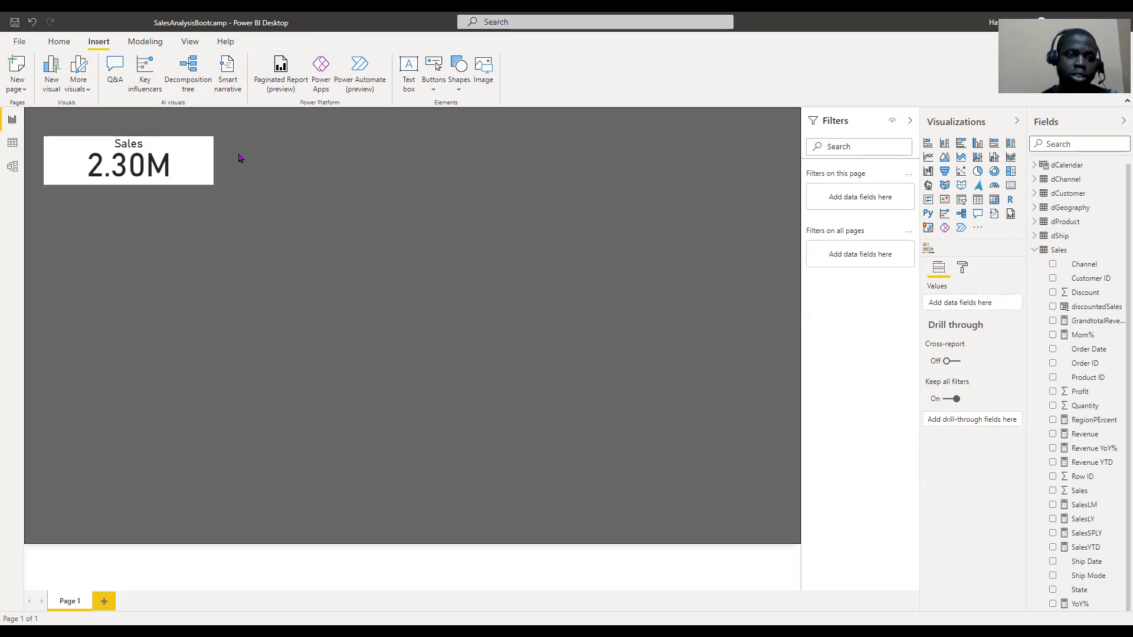
pyautogui.hotkey('ctrl', 'v')
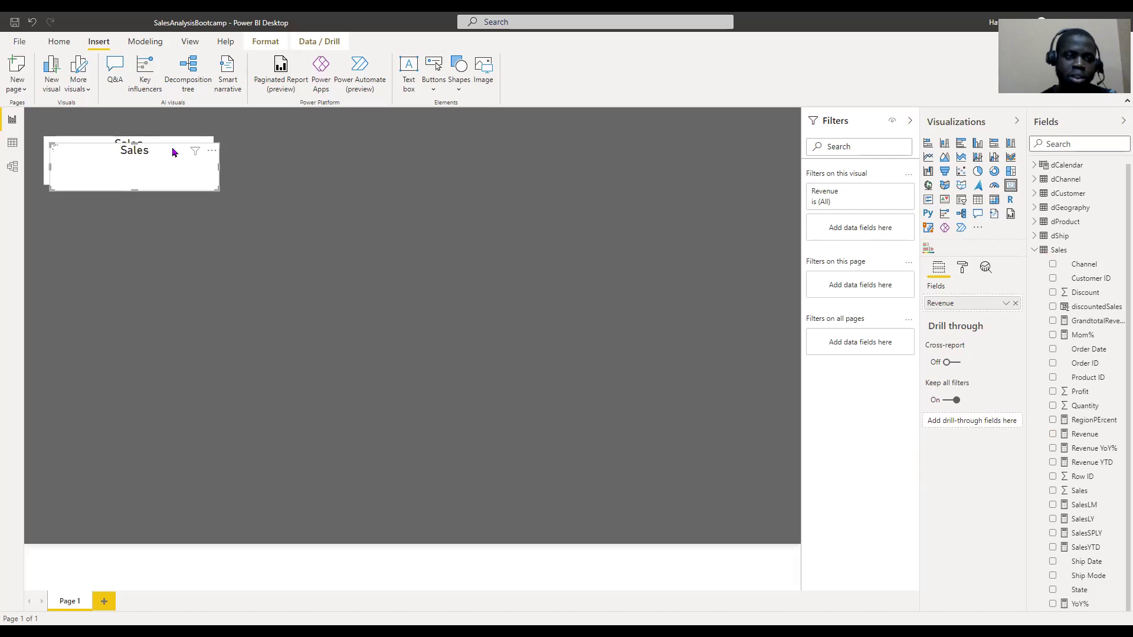
pyautogui.moveTo(173, 153); pyautogui.dragTo(289, 147)
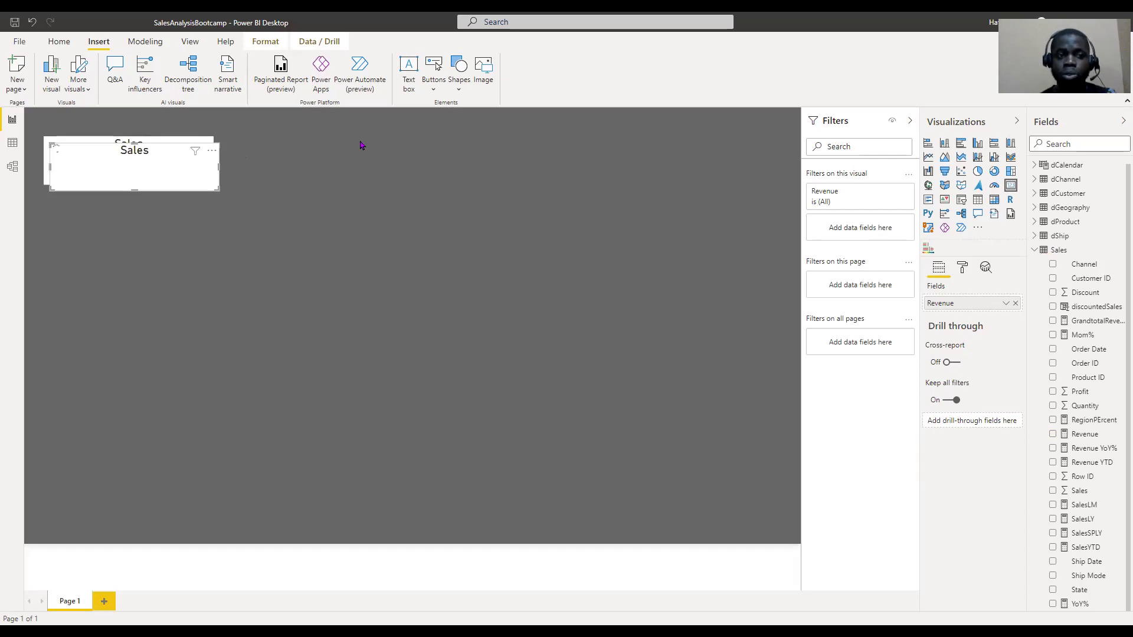
pyautogui.moveTo(378, 142); pyautogui.dragTo(345, 144)
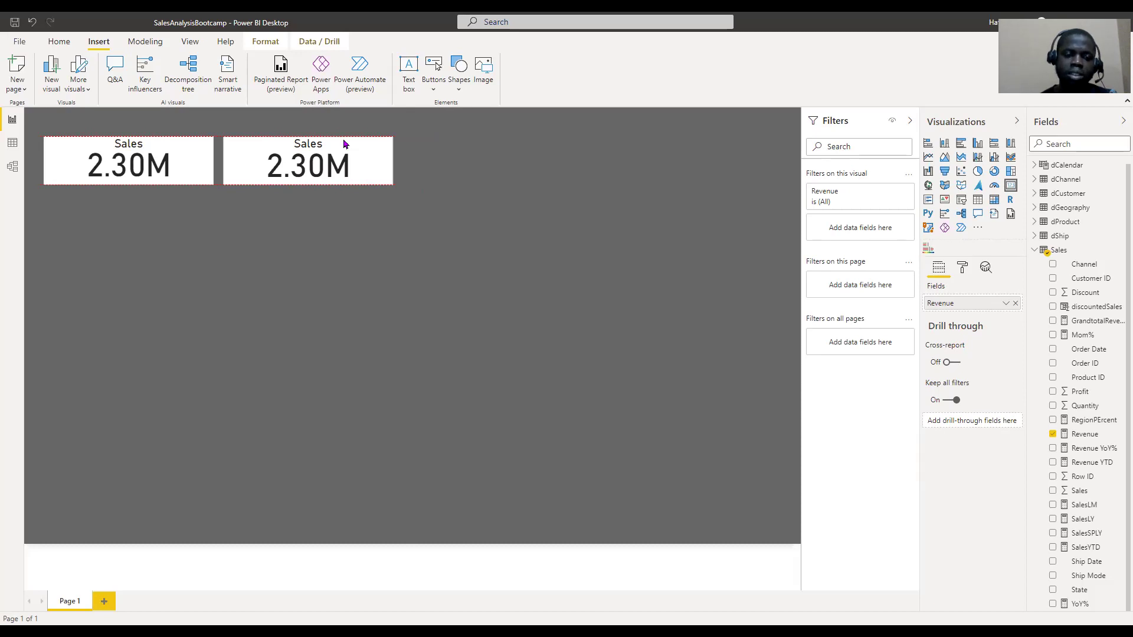
pyautogui.moveTo(345, 143); pyautogui.dragTo(347, 148)
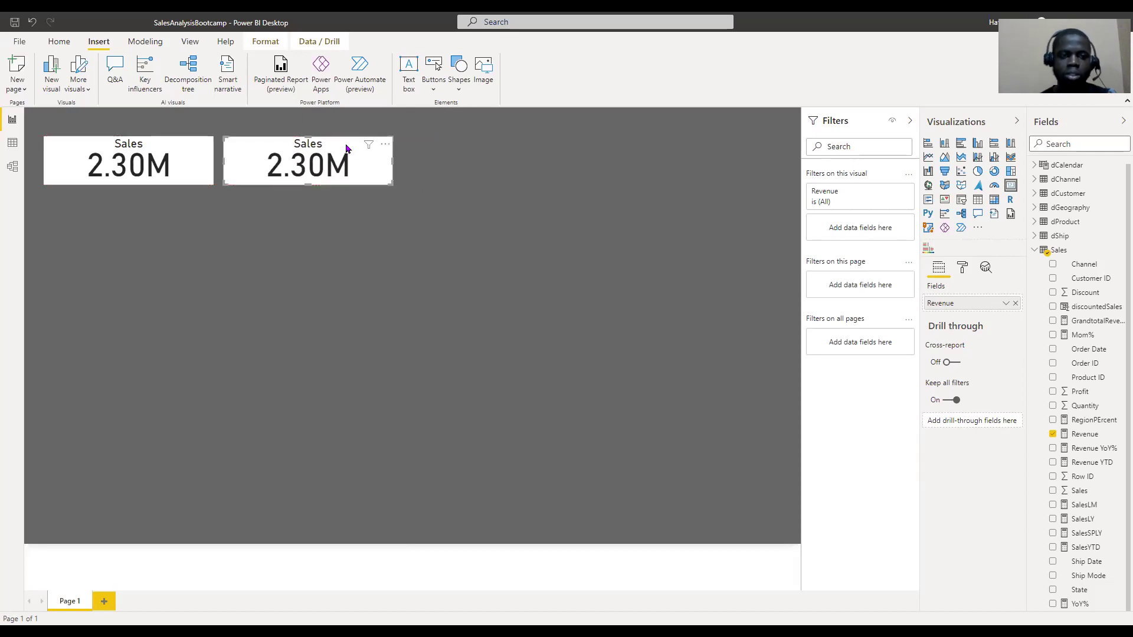
# Replace Revenue with the Profit field in the copied card and change its title text to Profit.
pyautogui.click(1015, 304)
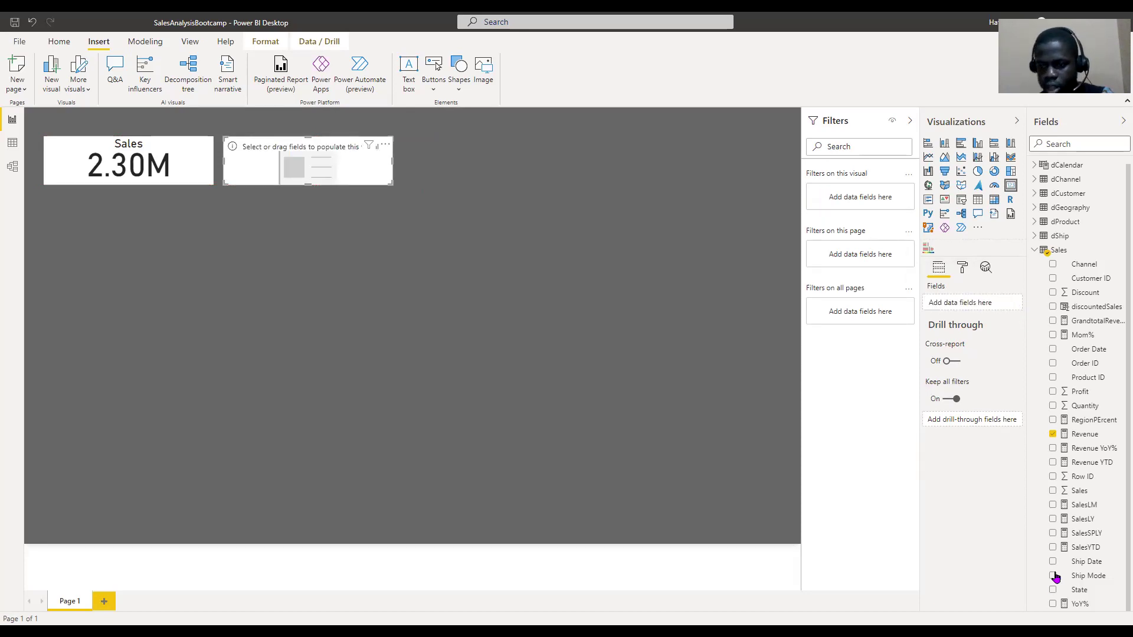
pyautogui.click(1054, 393)
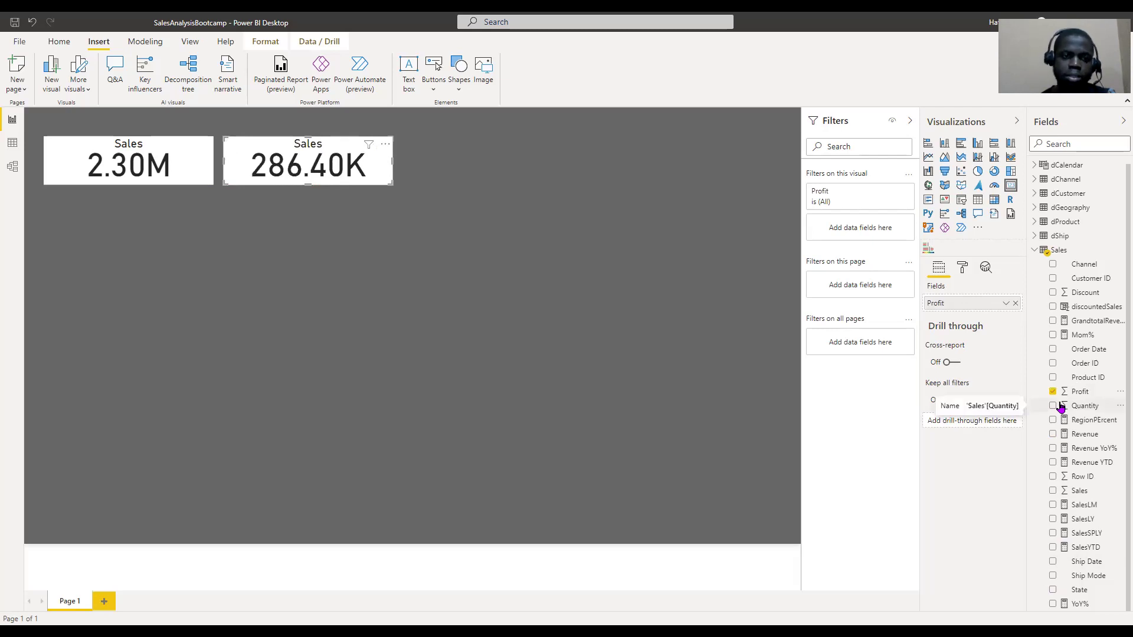
pyautogui.click(962, 274)
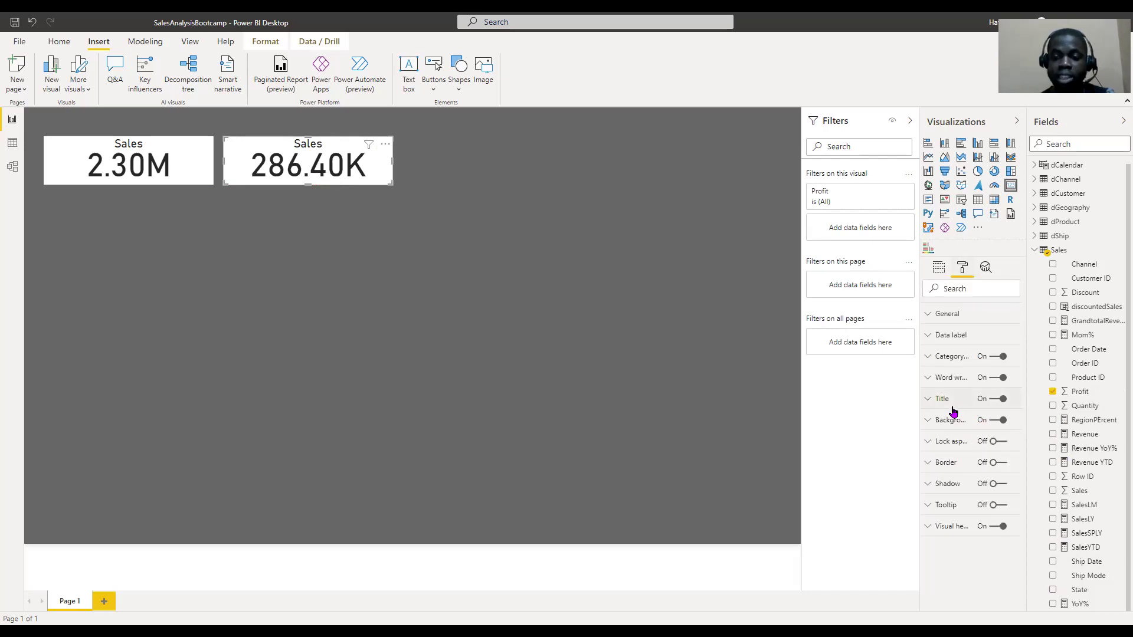
pyautogui.click(951, 402)
pyautogui.click(975, 432)
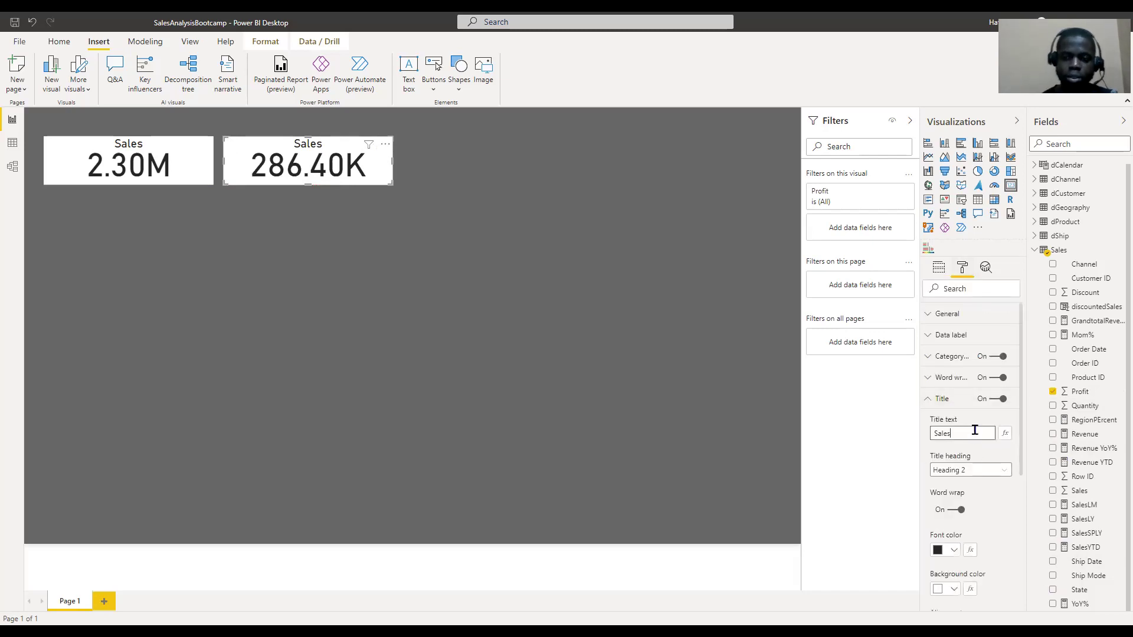
pyautogui.hotkey('ctrl', 'a')
pyautogui.write('Profi')
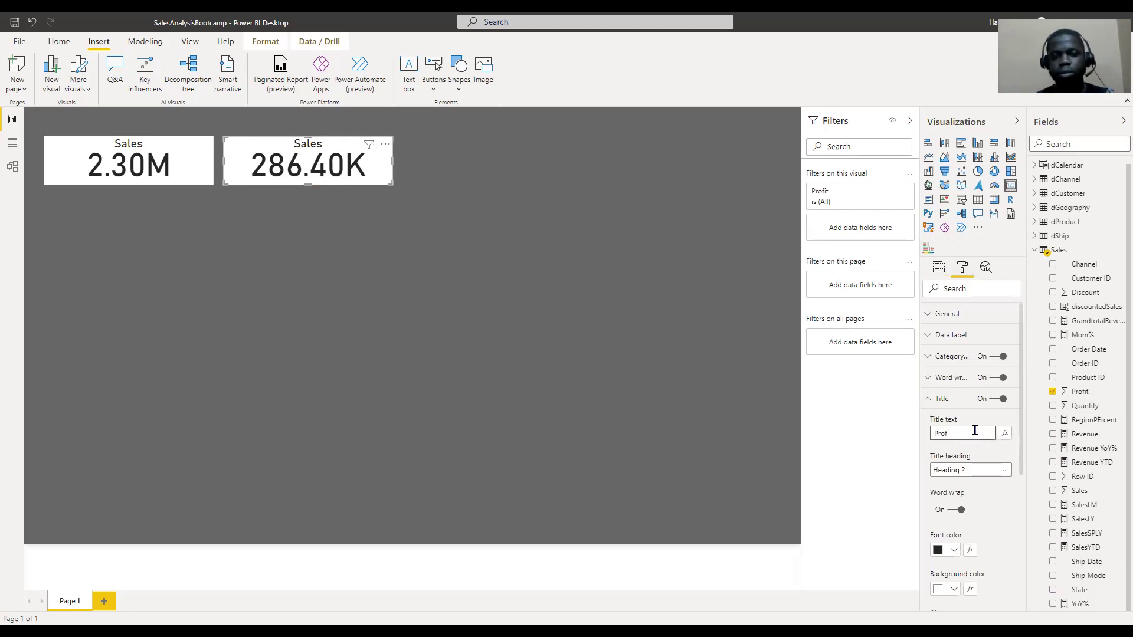
pyautogui.write('t')
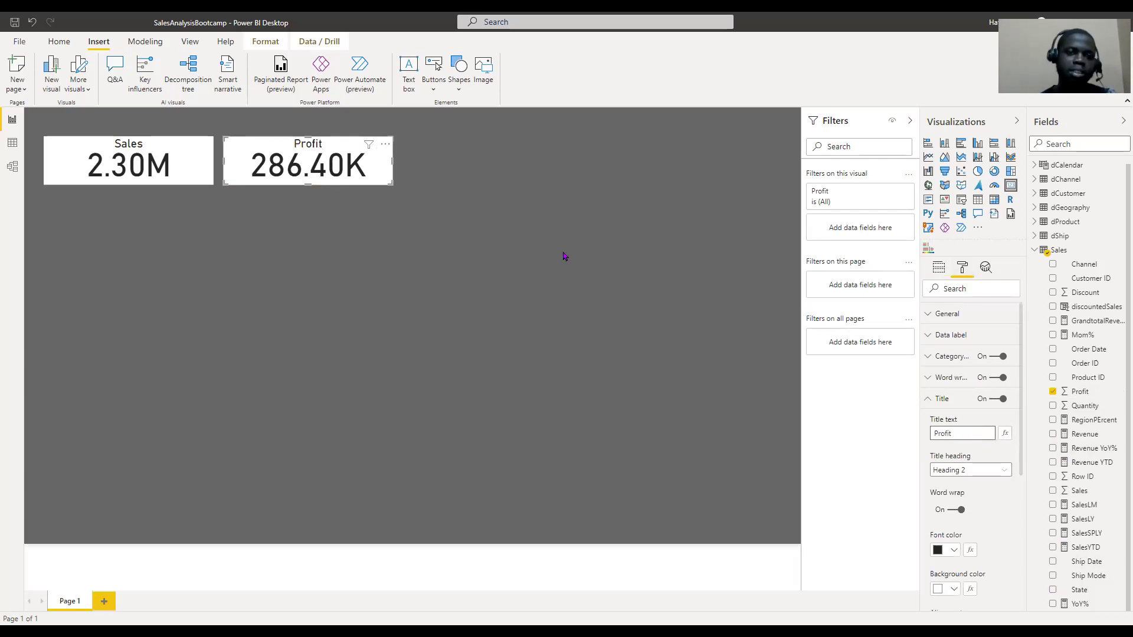
pyautogui.click(547, 170)
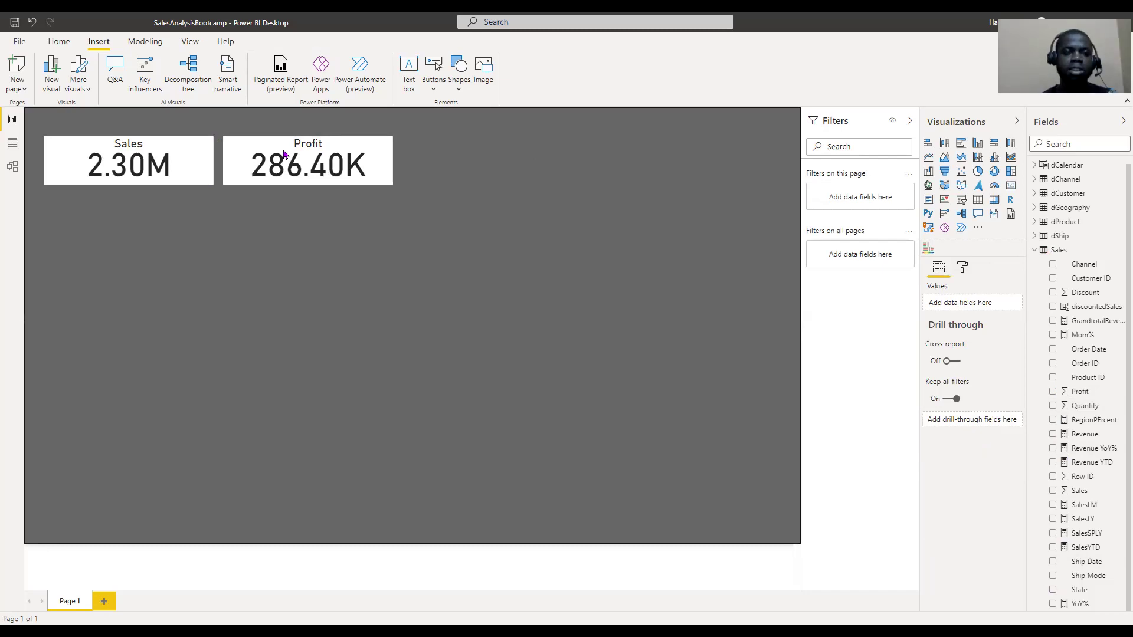
# Narrow the Sales card and set its width to 250.
pyautogui.click(200, 172)
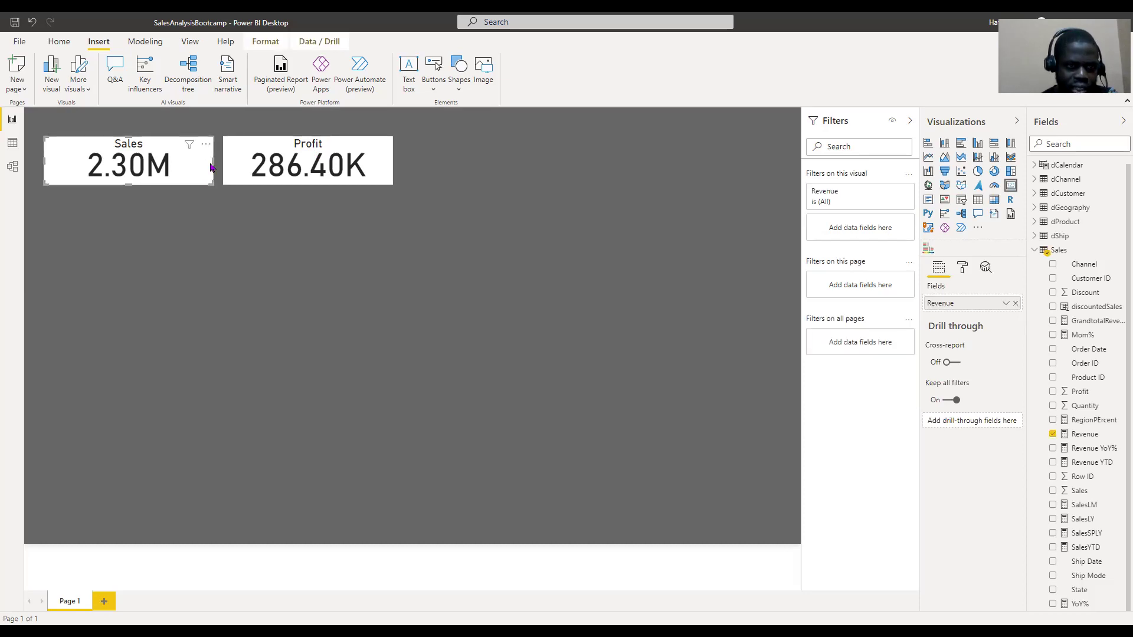
pyautogui.moveTo(213, 159); pyautogui.dragTo(187, 152)
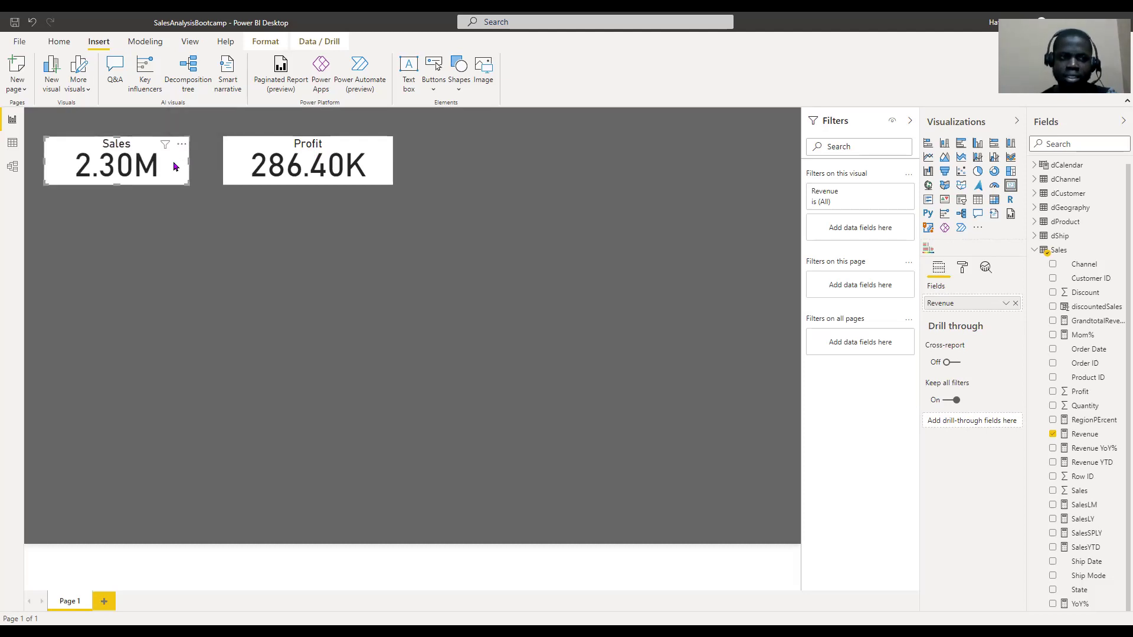
pyautogui.click(961, 271)
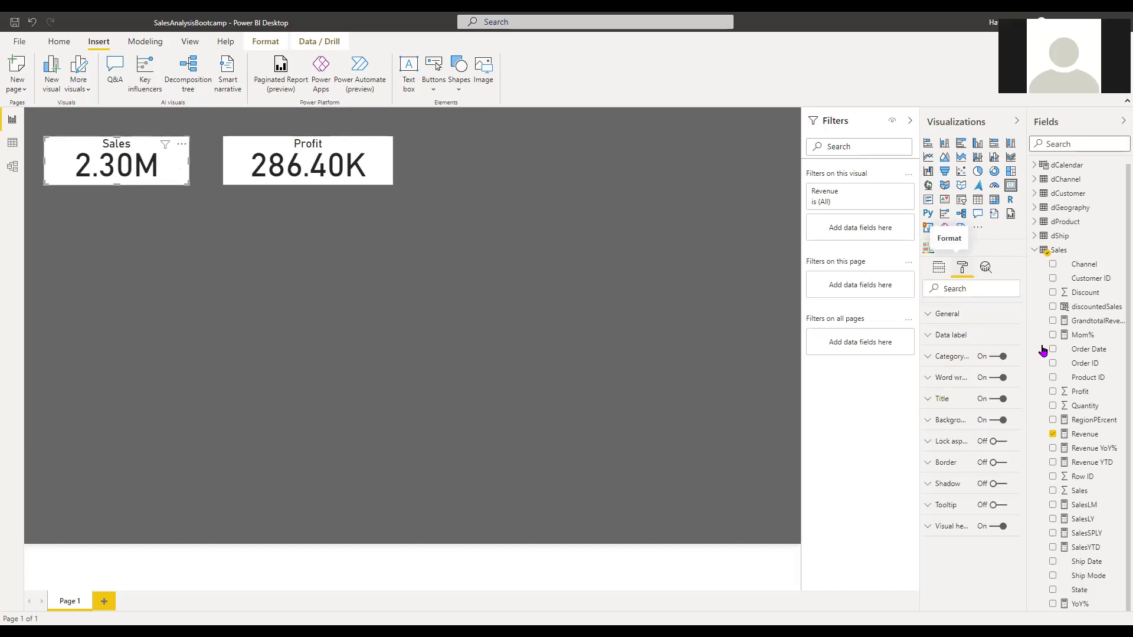
pyautogui.click(973, 317)
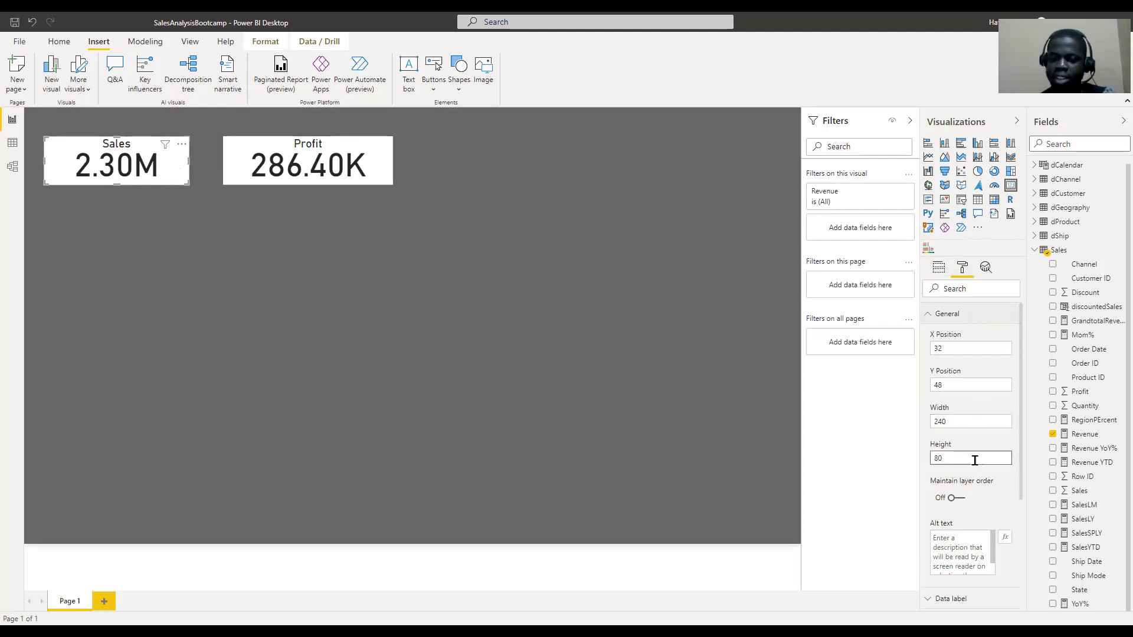
pyautogui.doubleClick(981, 414)
pyautogui.press('BackSpace')
pyautogui.write('250')
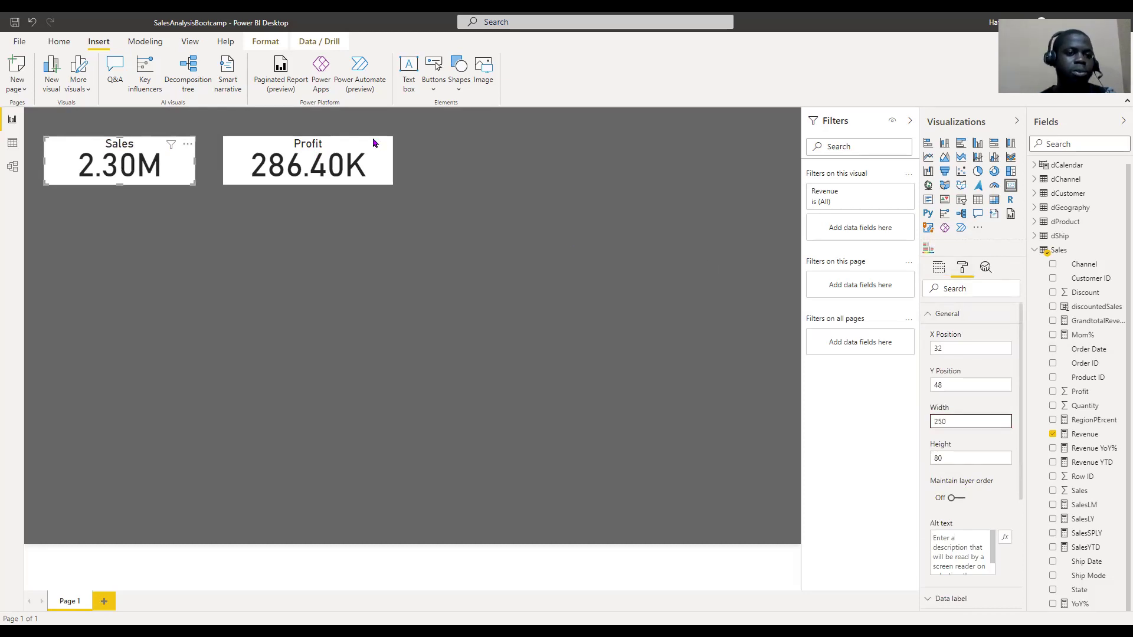
# Set the Profit card's width to 250 as well.
pyautogui.click(336, 144)
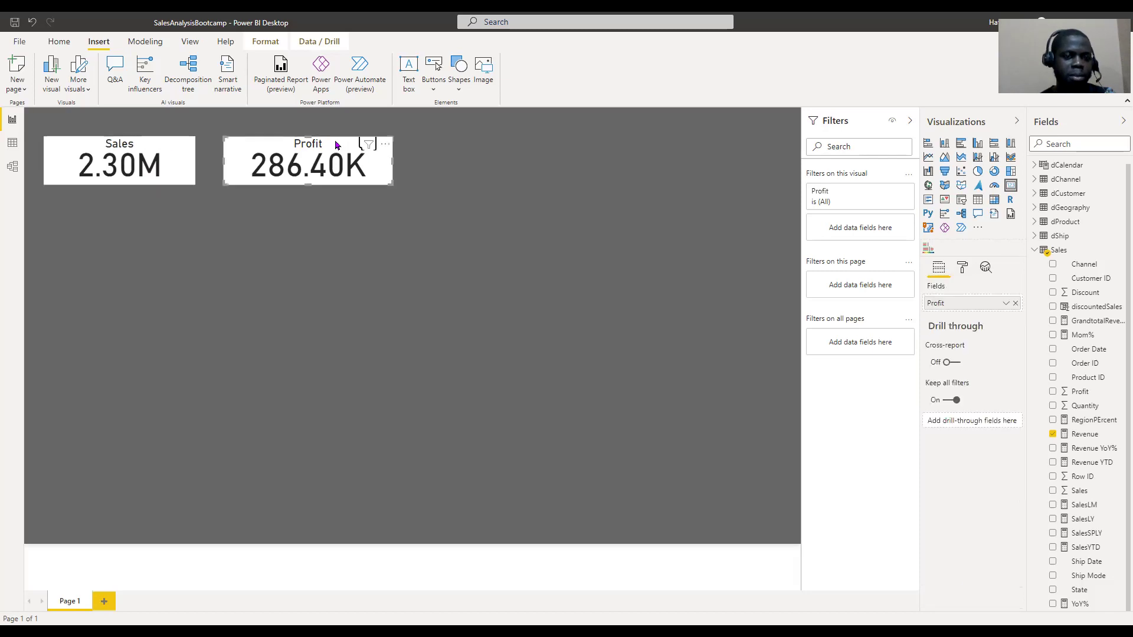
pyautogui.click(962, 269)
pyautogui.click(950, 314)
pyautogui.click(970, 423)
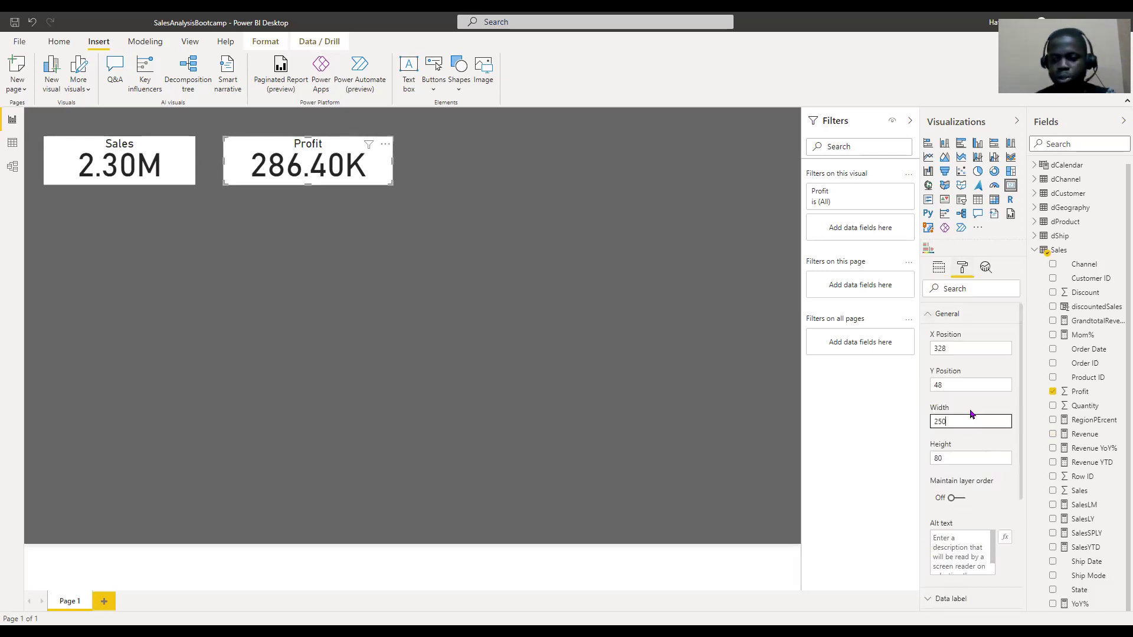
pyautogui.press('Return')
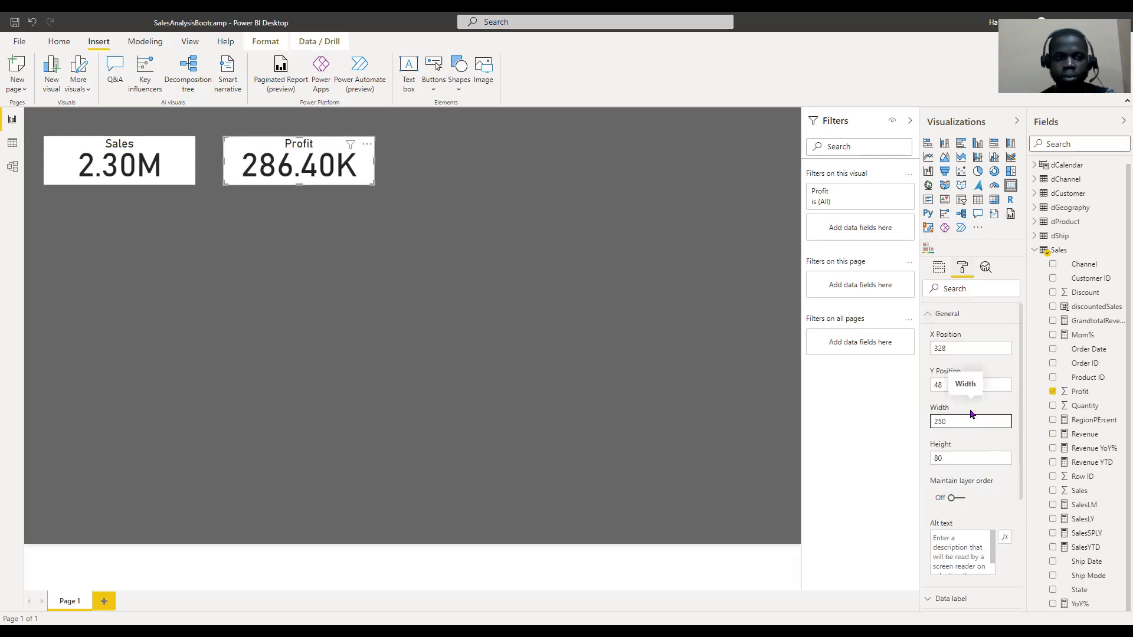
# Move the Profit card closer to the Sales card, leaving a small gap with their tops aligned.
pyautogui.click(369, 188)
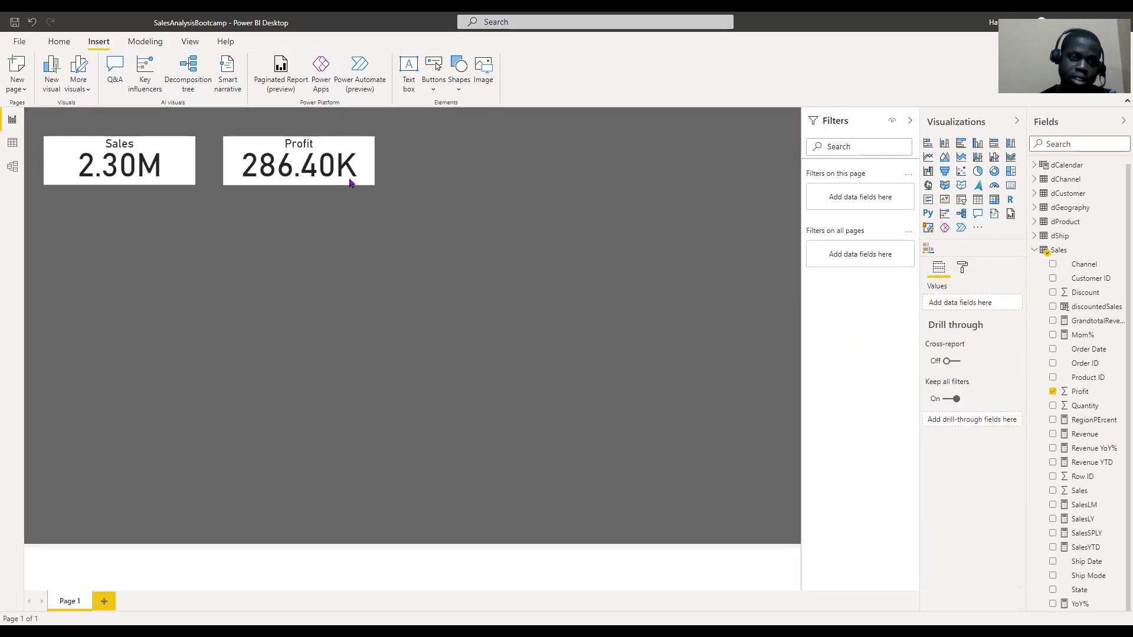
pyautogui.click(350, 183)
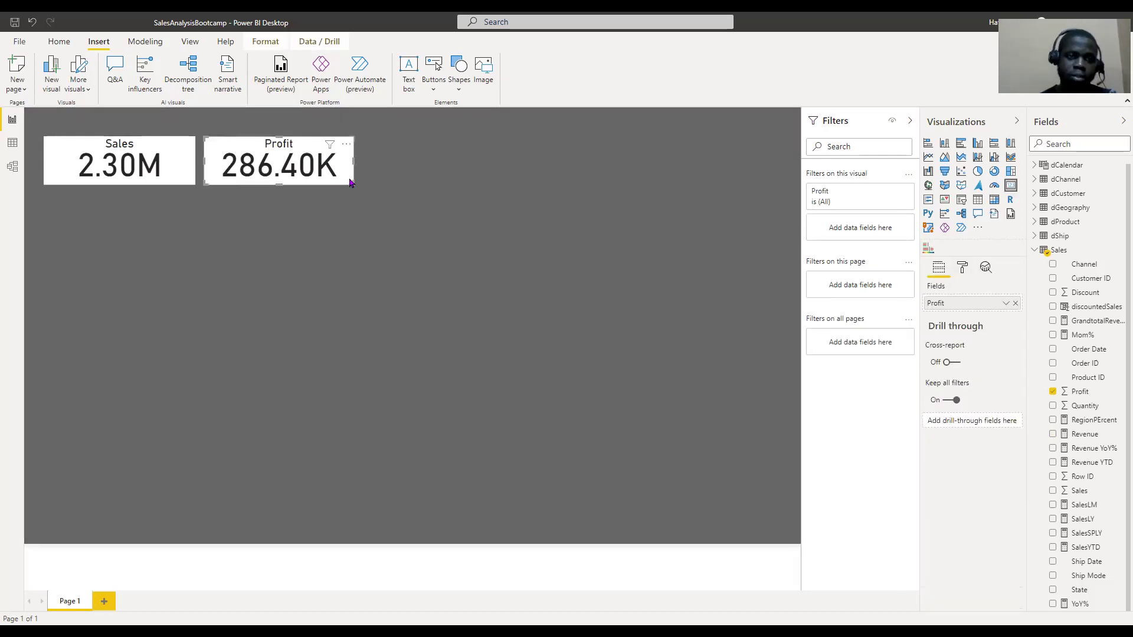
pyautogui.click(399, 178)
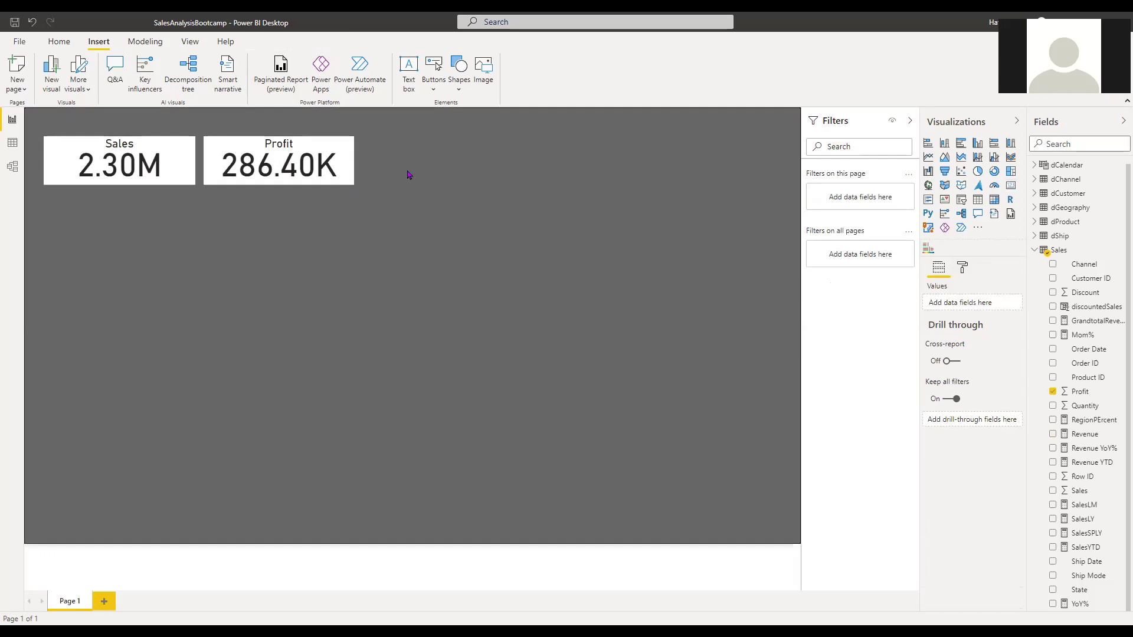
# Duplicate the Profit card and place the copy beside it with a small gap and tops aligned.
pyautogui.click(300, 146)
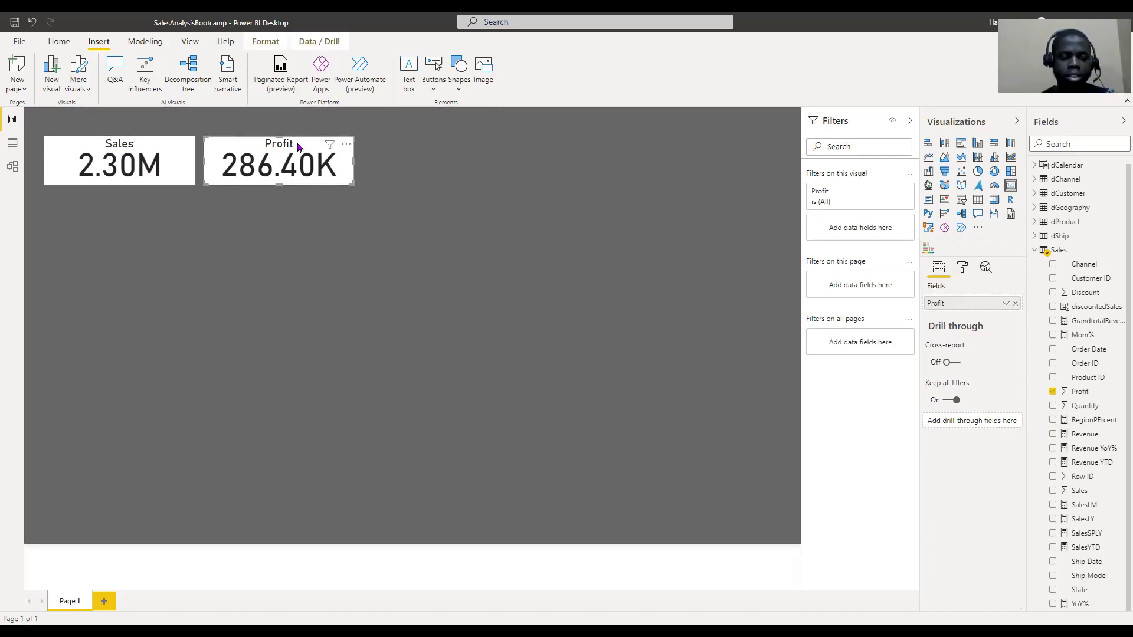
pyautogui.click(379, 153)
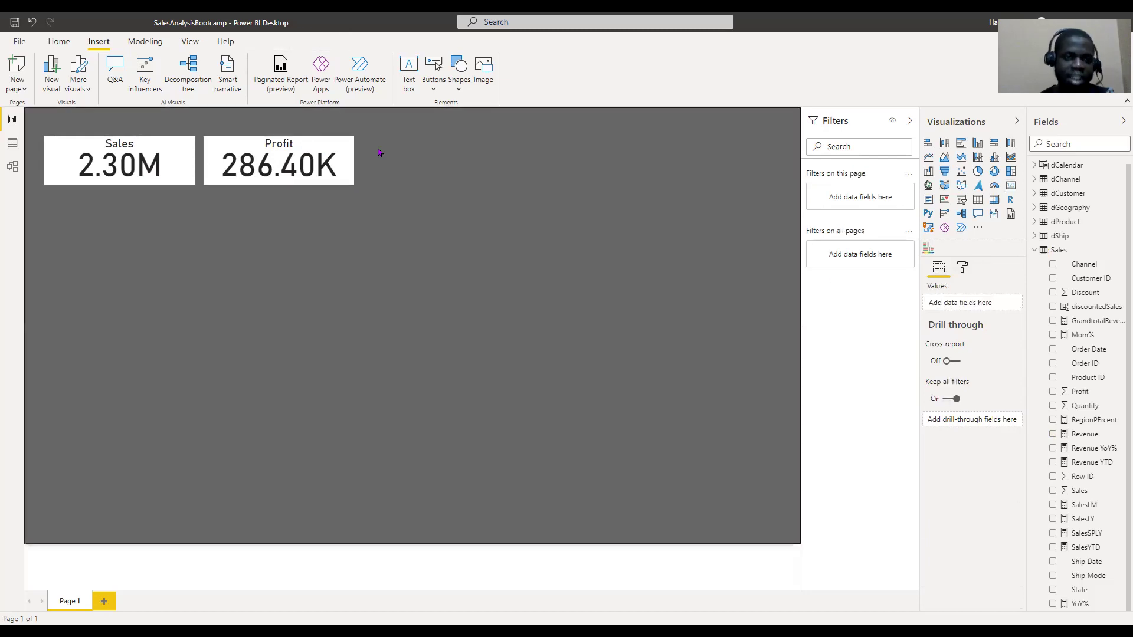
pyautogui.hotkey('ctrl', 'v')
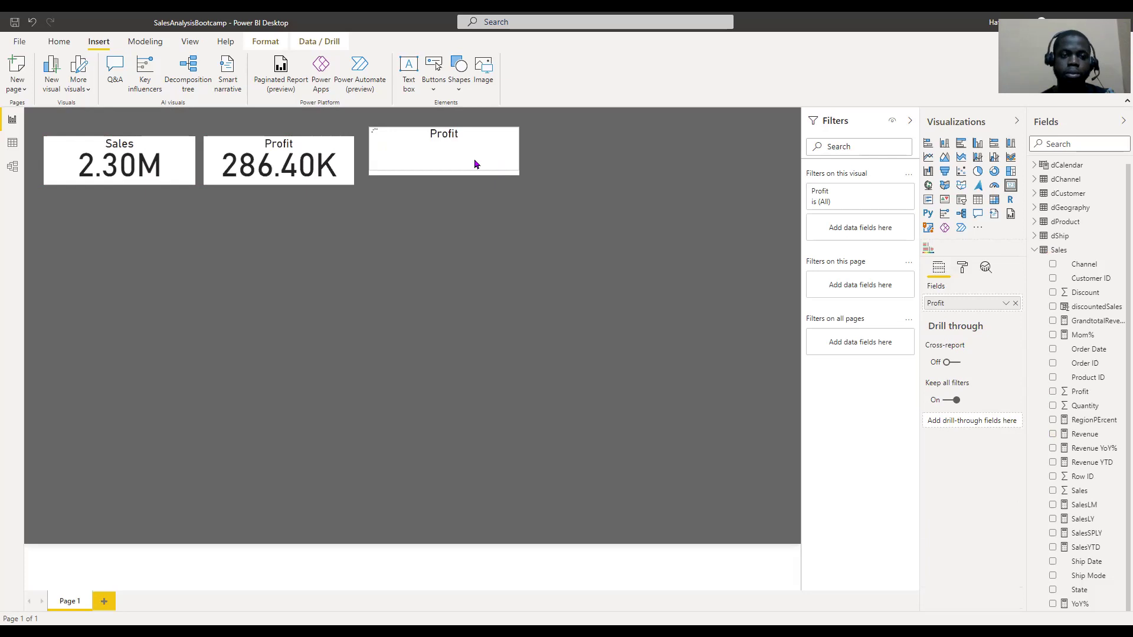
pyautogui.moveTo(461, 144); pyautogui.dragTo(457, 155)
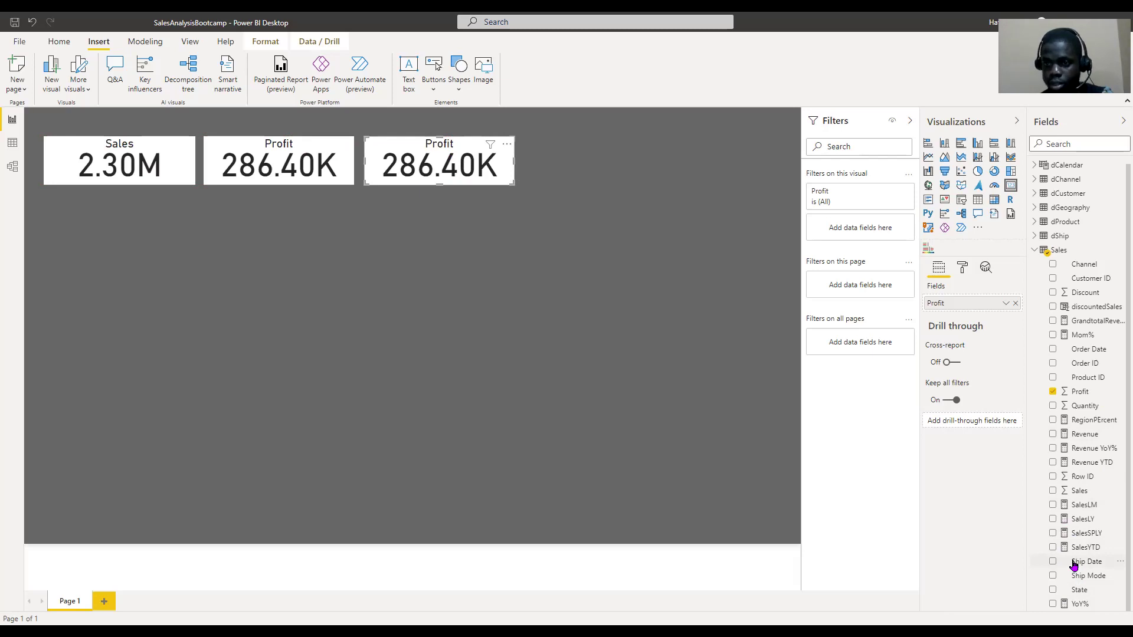
# Replace Profit with the Discount field in the copied card and change its title text to Discount.
pyautogui.click(1054, 294)
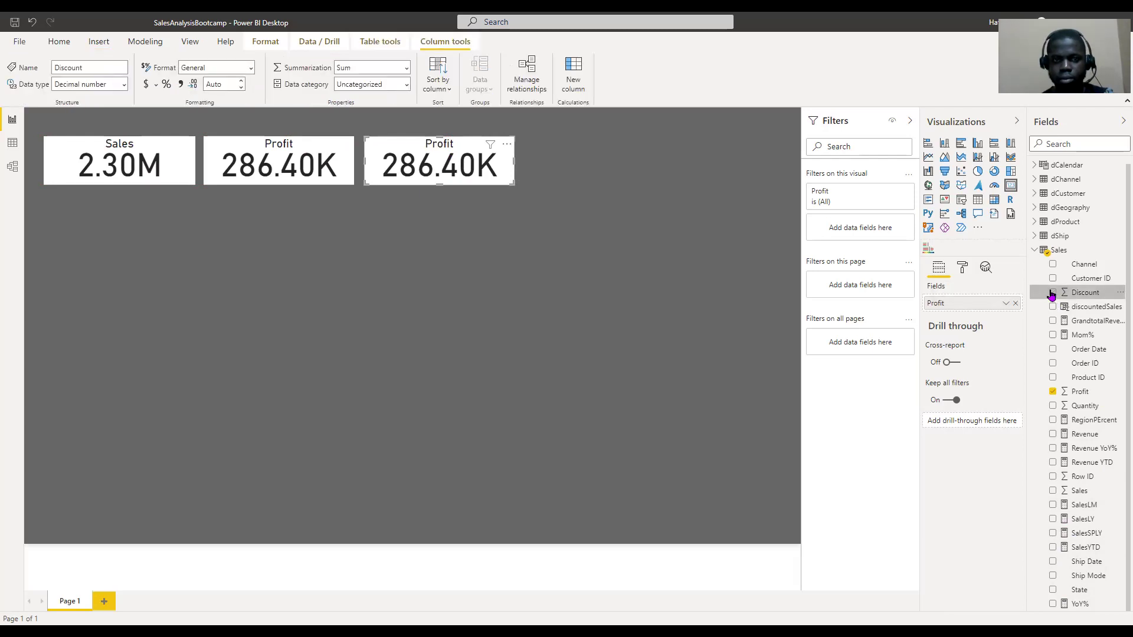
pyautogui.click(1015, 303)
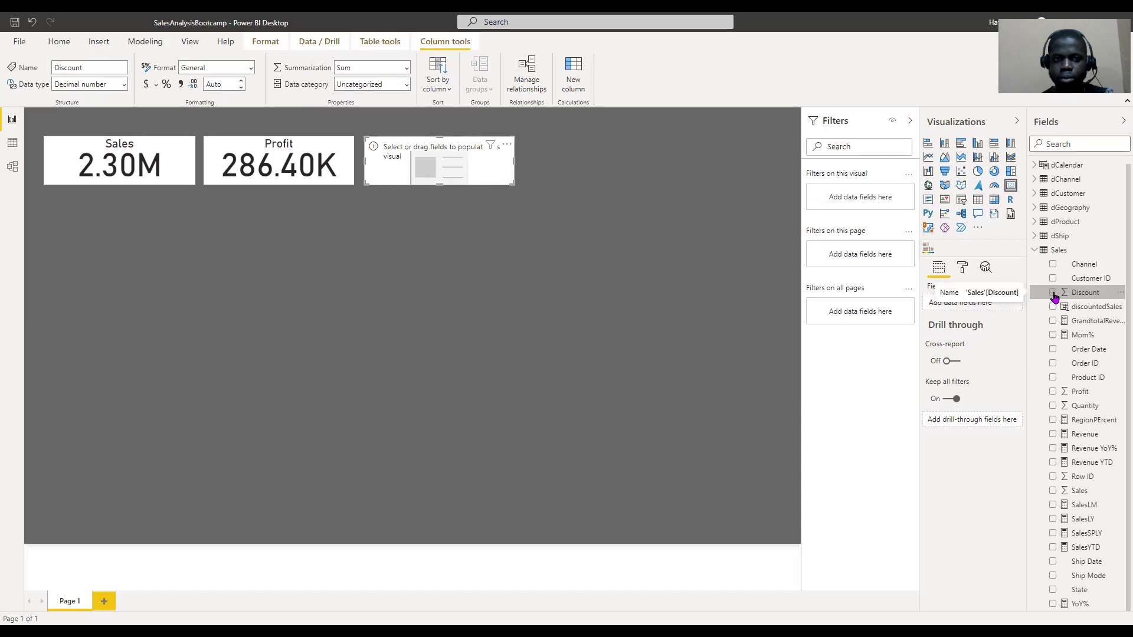
pyautogui.click(1053, 293)
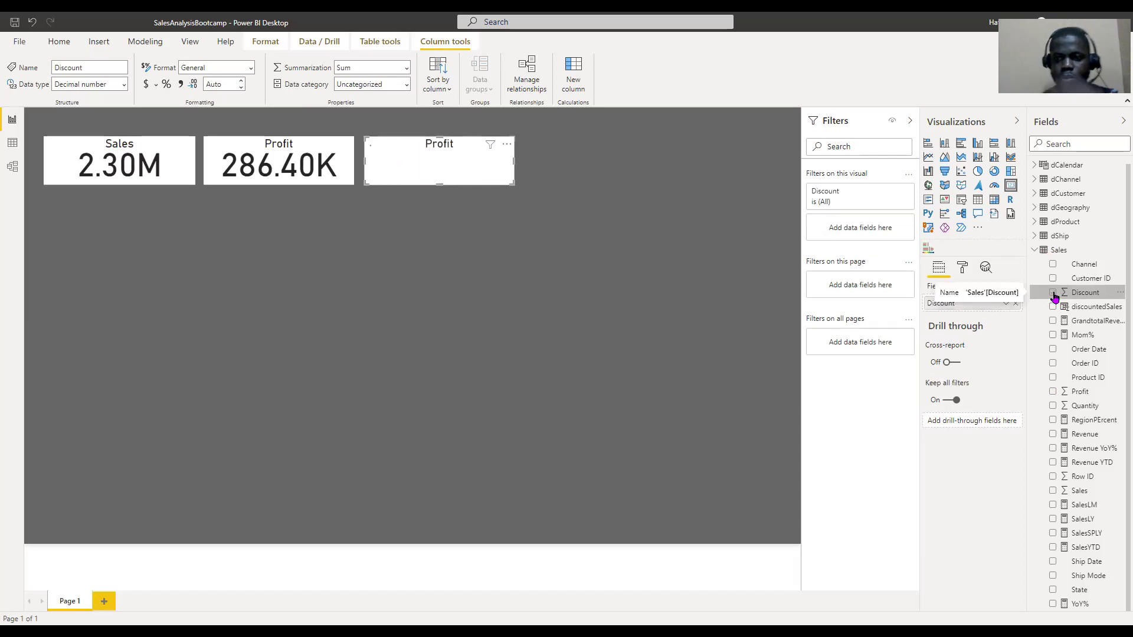
pyautogui.click(962, 267)
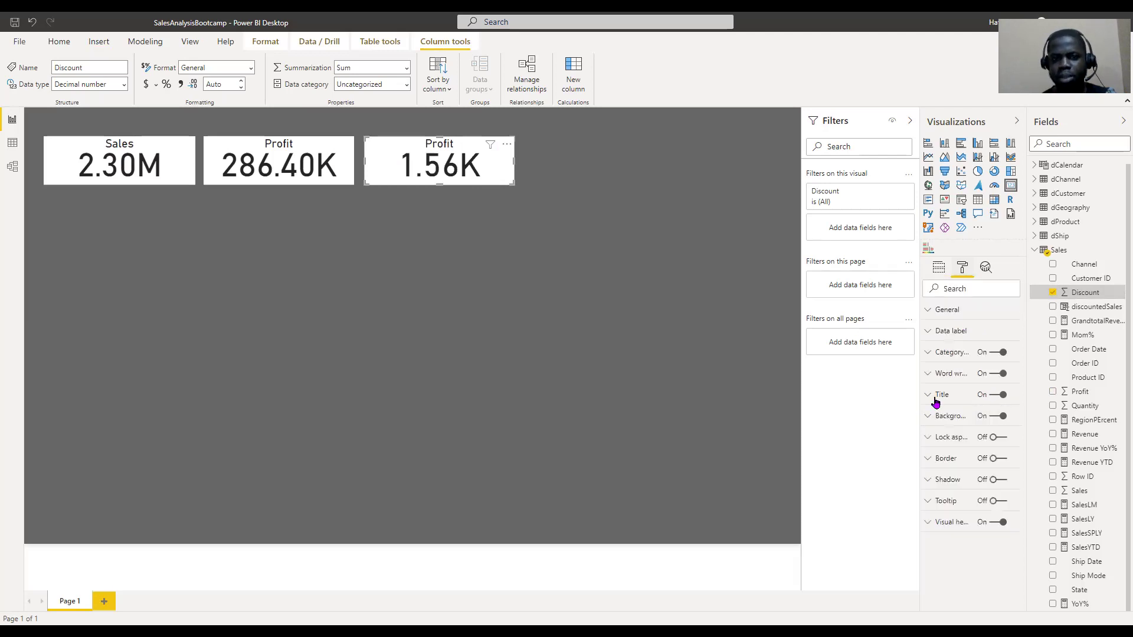
pyautogui.click(936, 401)
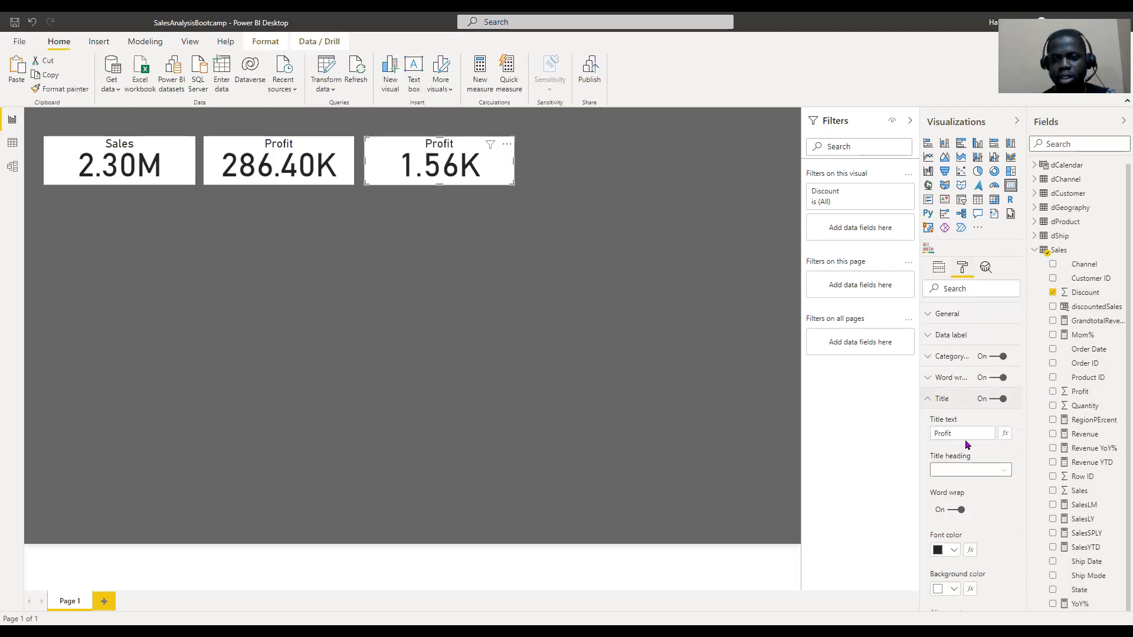
pyautogui.doubleClick(967, 428)
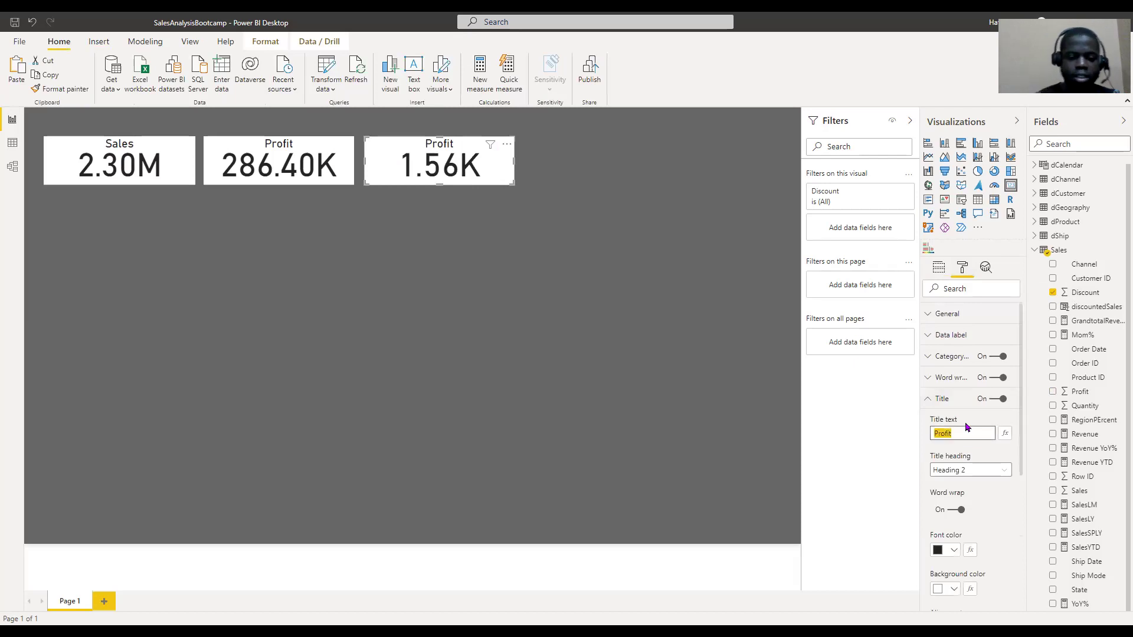
pyautogui.write('Discount')
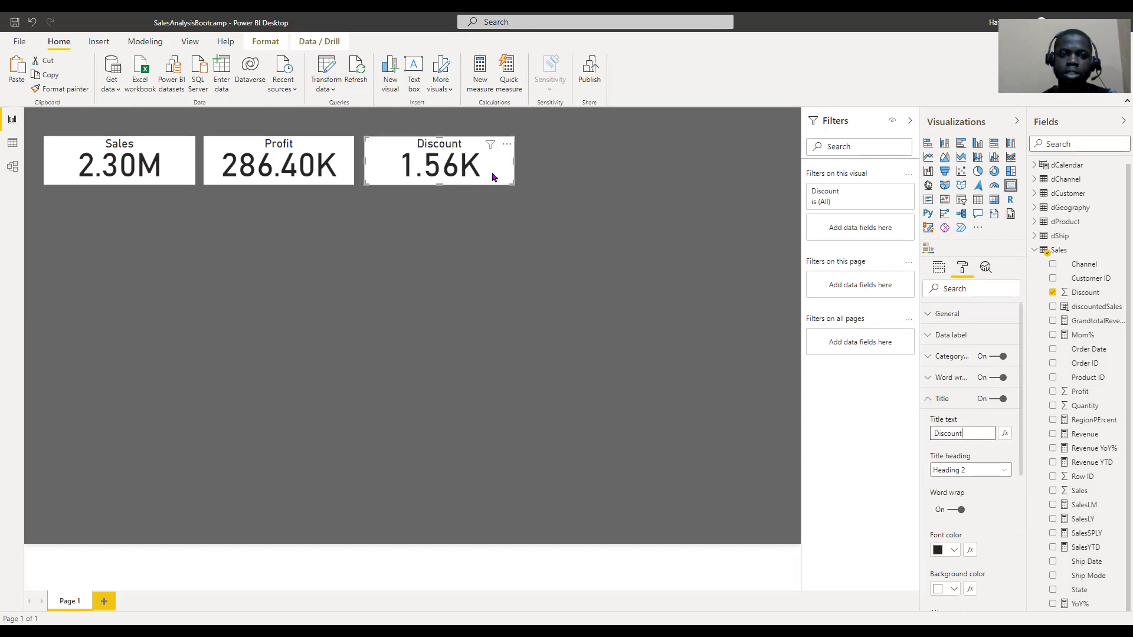
pyautogui.press('Escape')
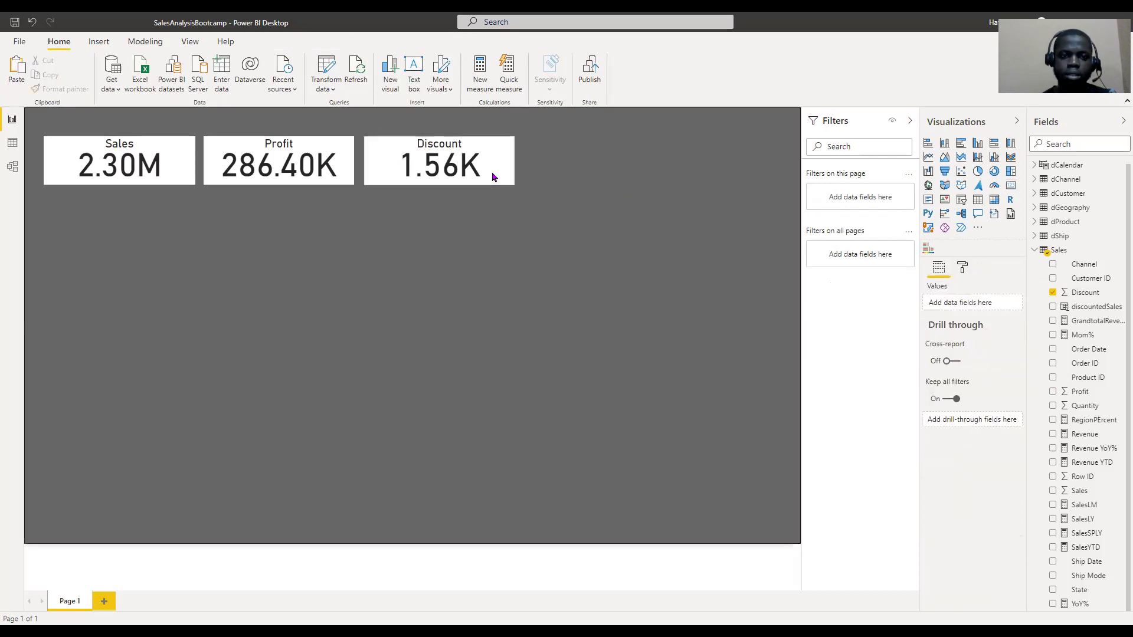
# Duplicate the Discount card and place the copy beside it as a fourth card, tops aligned.
pyautogui.click(493, 176)
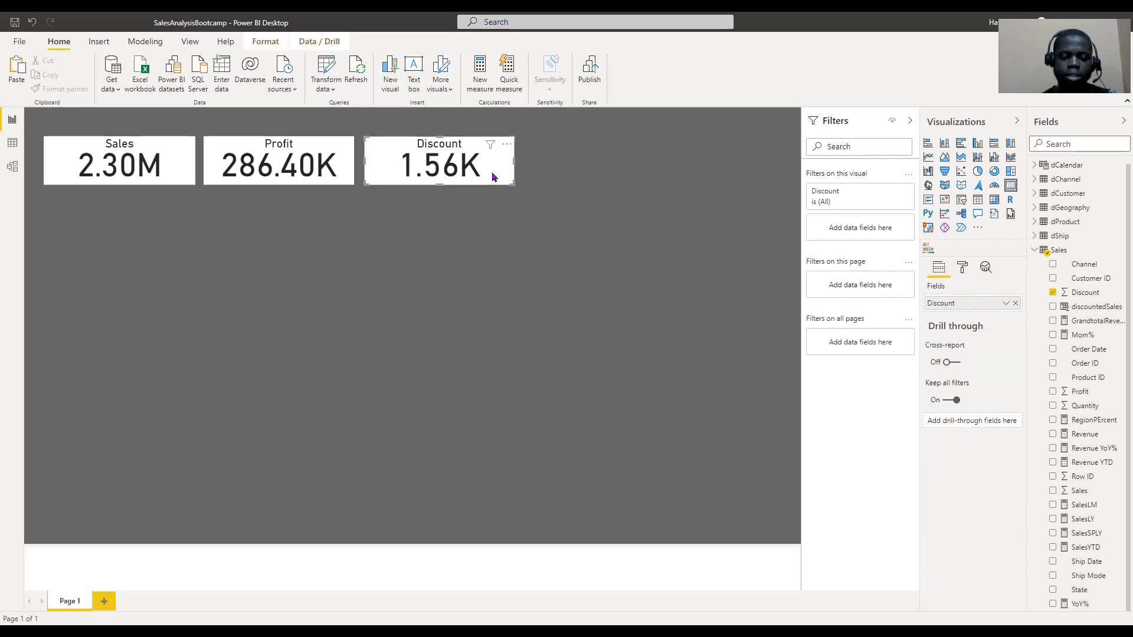
pyautogui.click(527, 165)
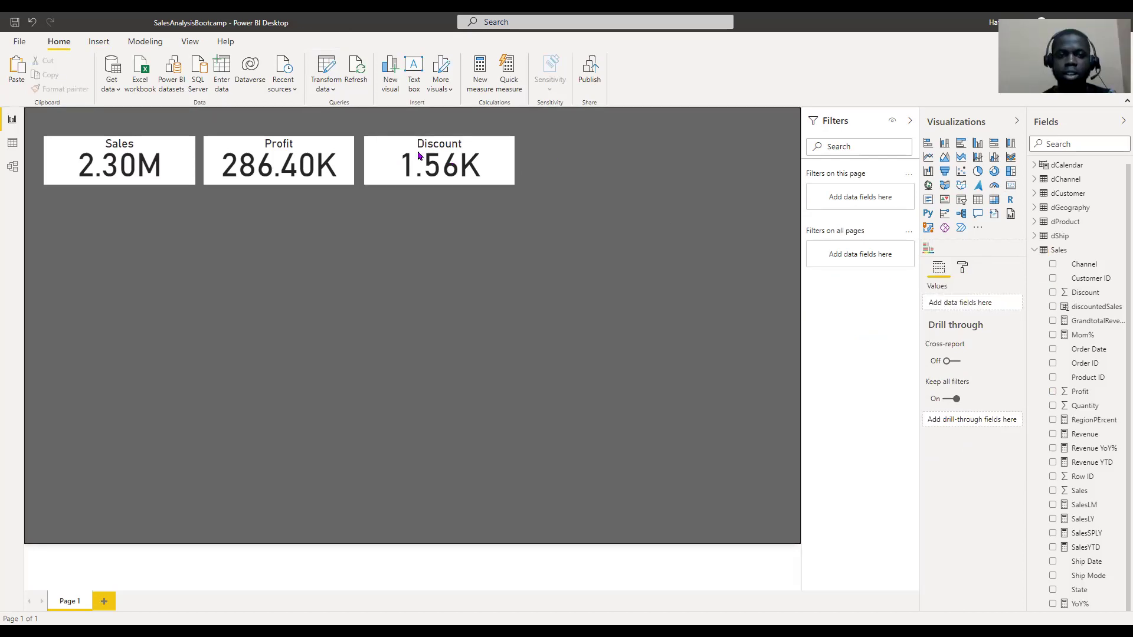
pyautogui.moveTo(419, 152); pyautogui.dragTo(423, 154)
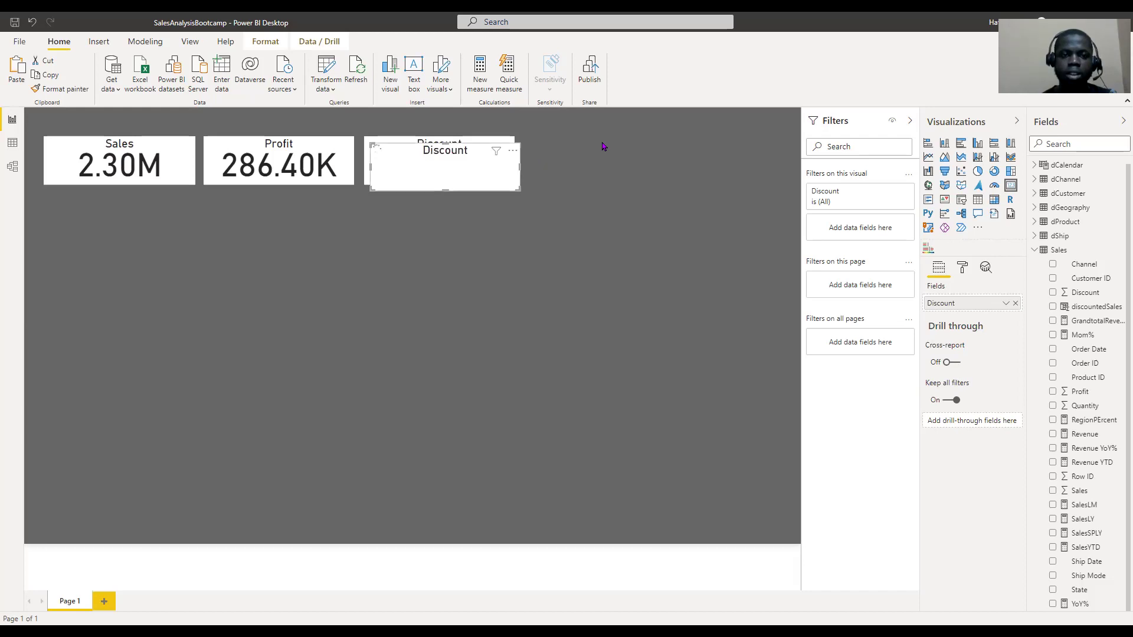
pyautogui.moveTo(633, 152); pyautogui.dragTo(647, 170)
pyautogui.moveTo(576, 145); pyautogui.dragTo(581, 150)
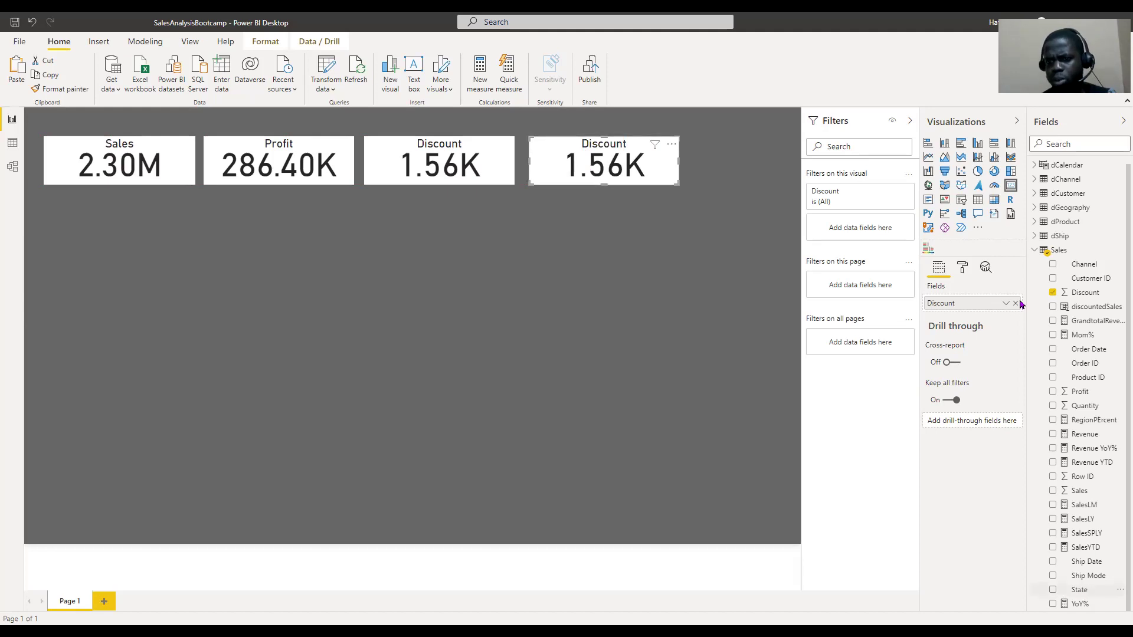
# Expand the dCustomer table's fields and remove the Discount field from the fourth card.
pyautogui.click(1033, 197)
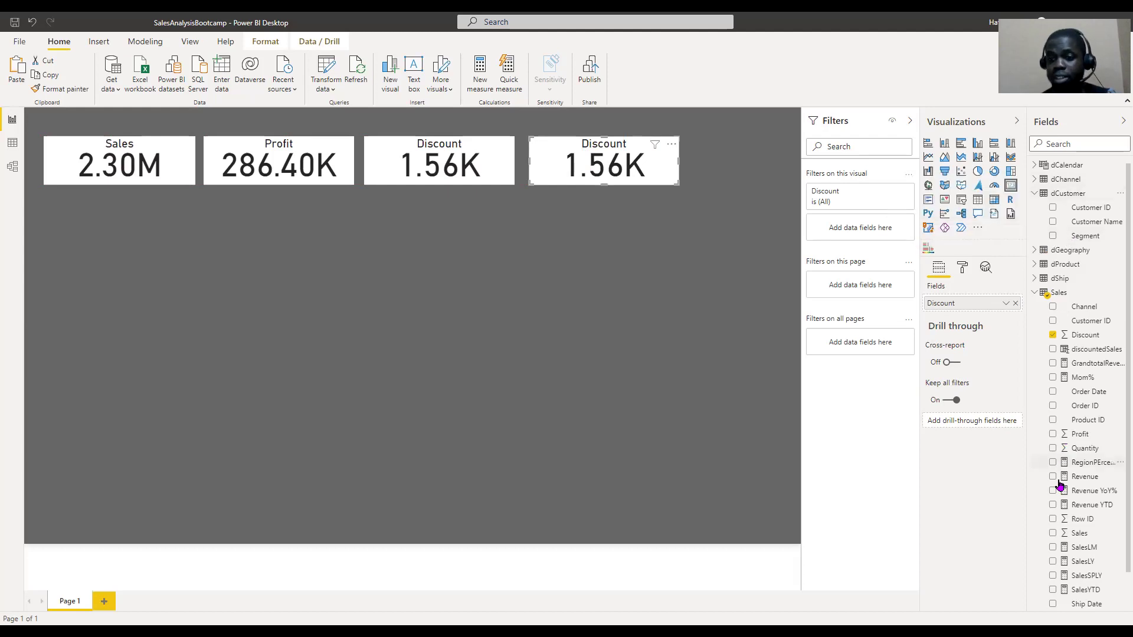
pyautogui.scroll(-1, 1058, 485)
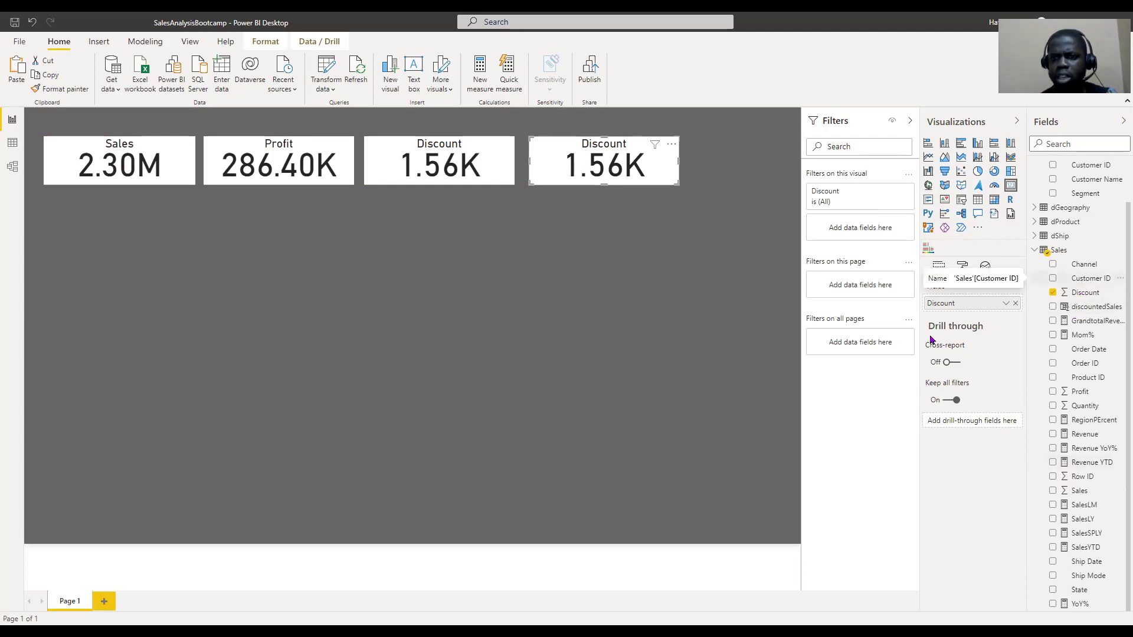
pyautogui.click(1015, 304)
# Try the Sales table's Customer ID as the fourth card's field, and take it out again.
pyautogui.moveTo(1089, 282); pyautogui.dragTo(960, 298)
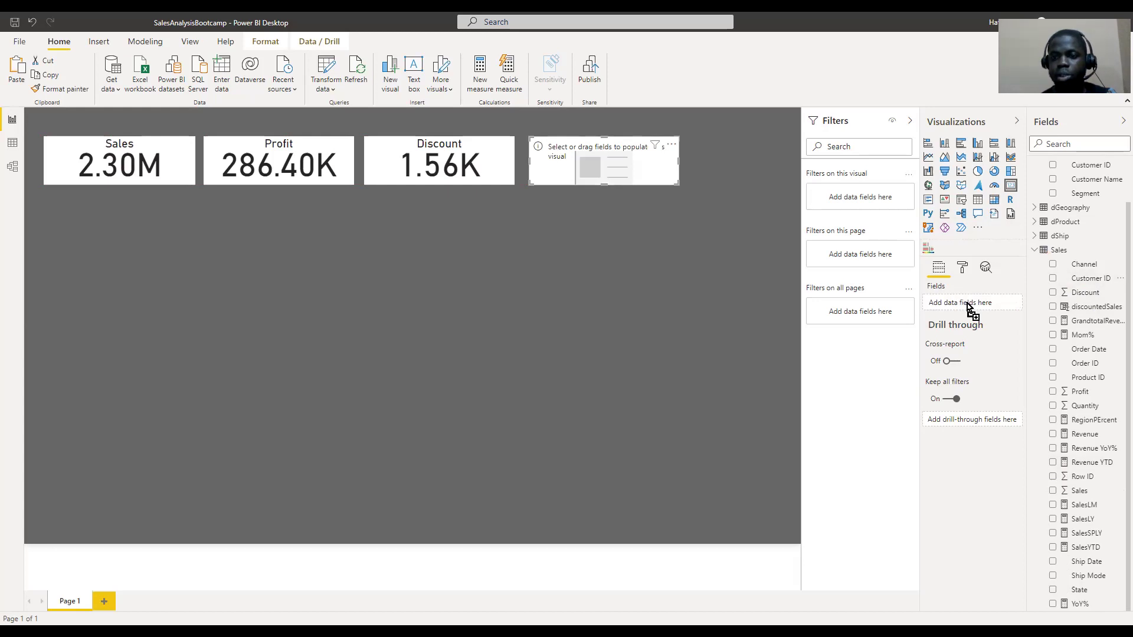
pyautogui.moveTo(975, 311); pyautogui.dragTo(975, 311)
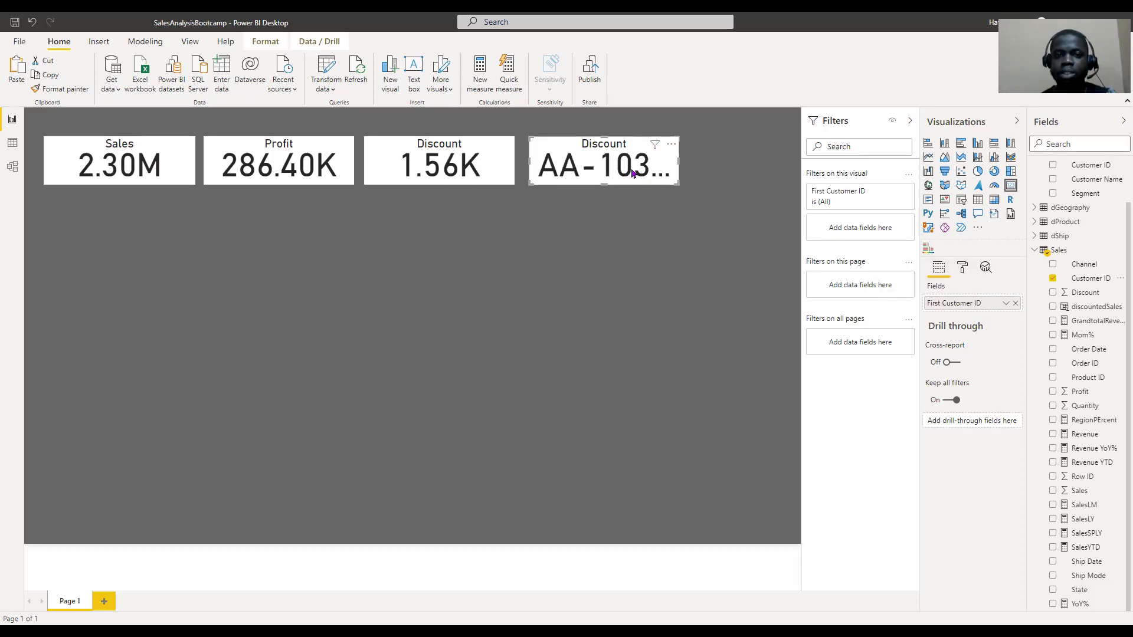
pyautogui.click(1016, 305)
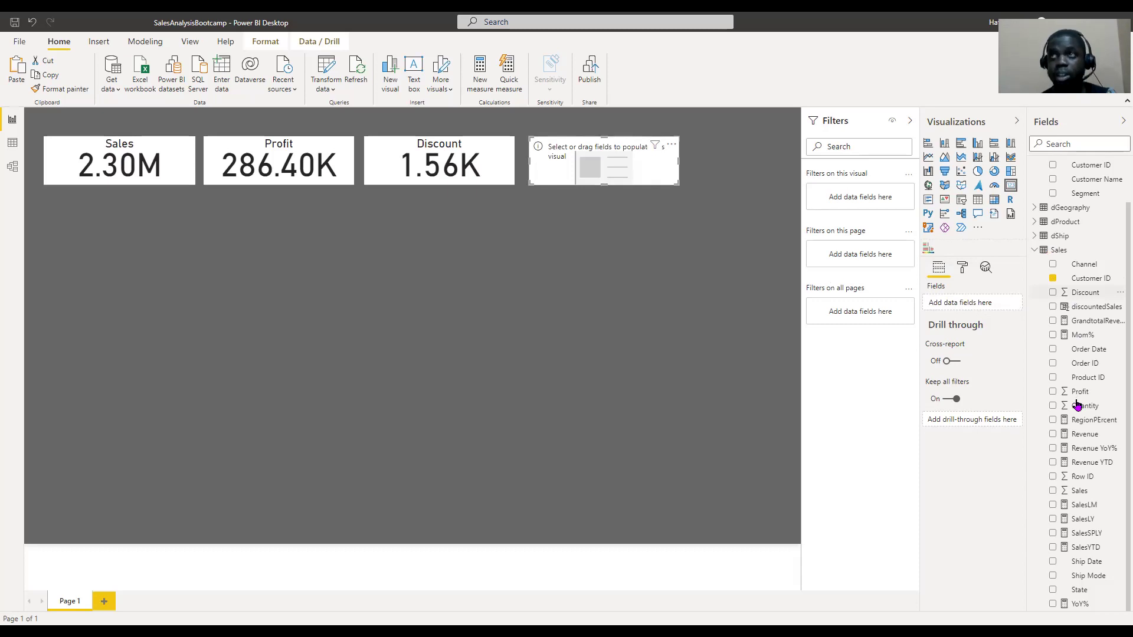
# Create a new measure in the Sales table and replace its default name with customerCount.
pyautogui.scroll(2, 1077, 401)
pyautogui.scroll(-1, 1075, 408)
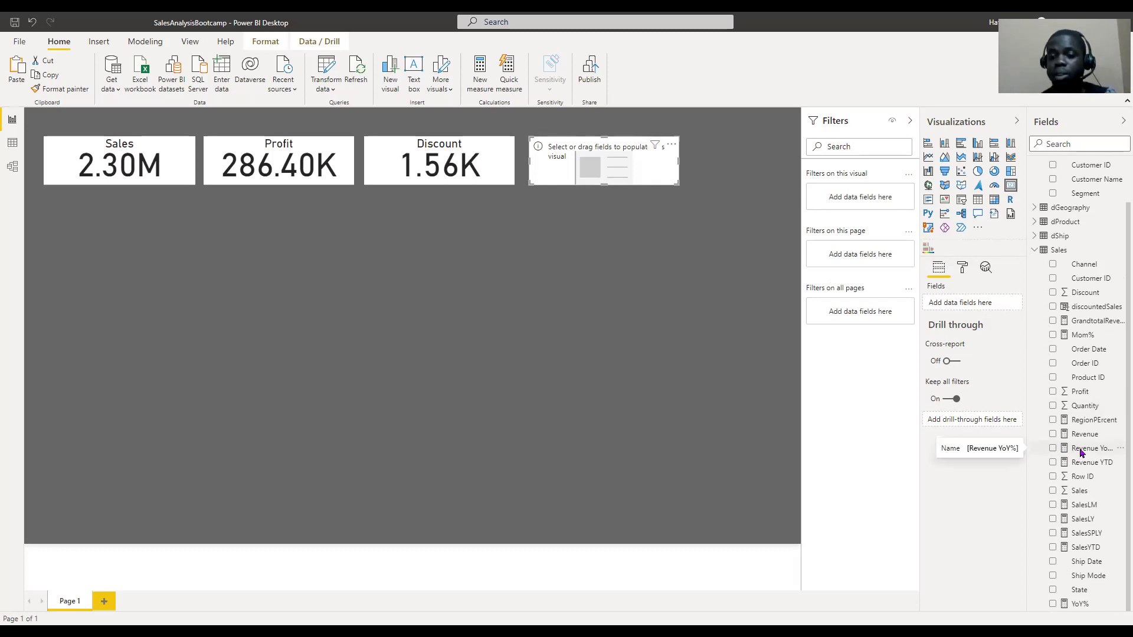
pyautogui.rightClick(1081, 452)
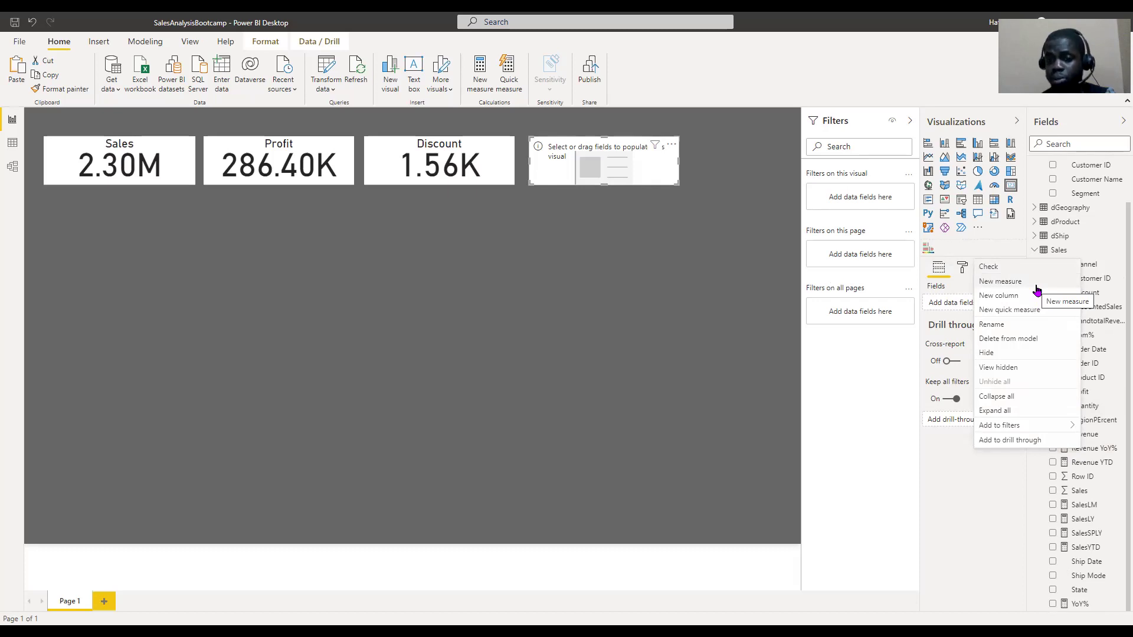
pyautogui.click(1041, 283)
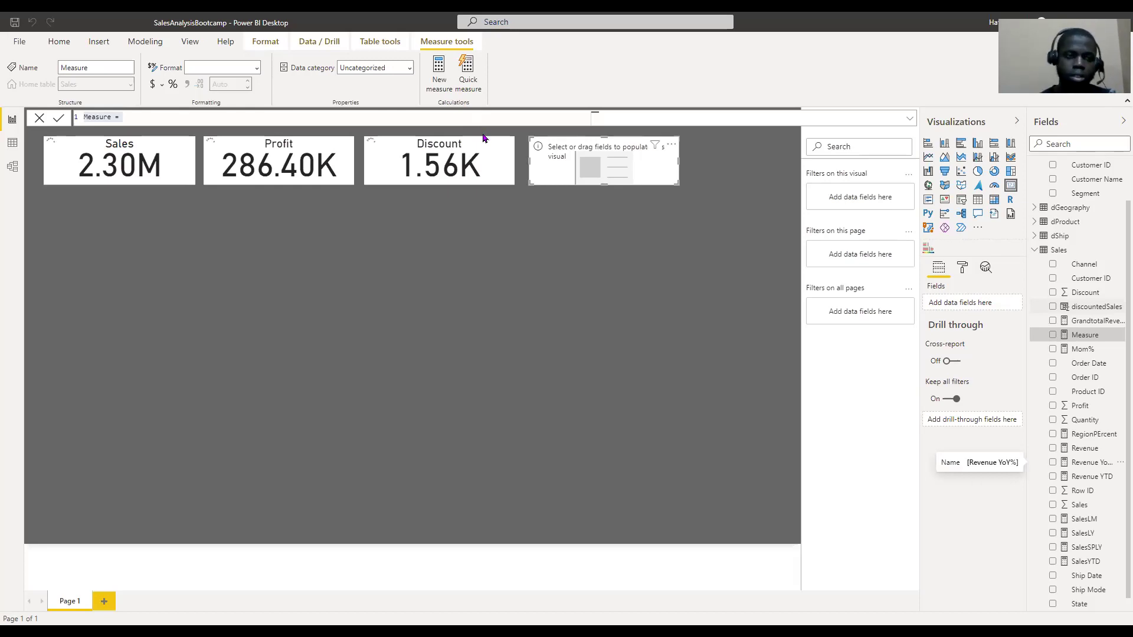
pyautogui.click(492, 116)
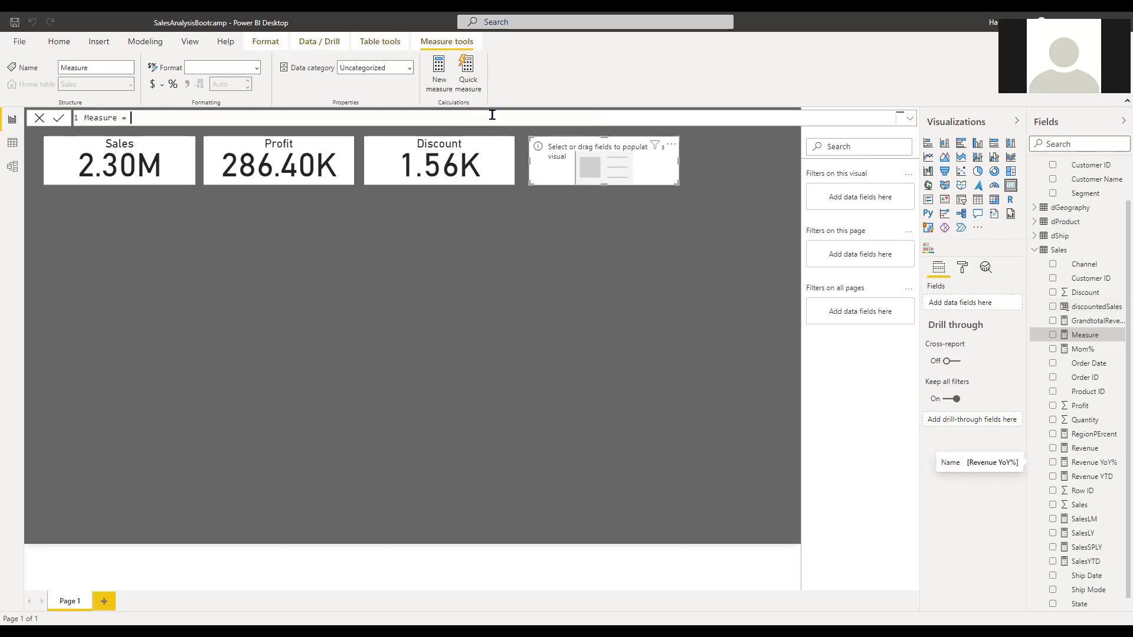
pyautogui.hotkey('ctrl', 'a')
pyautogui.press('BackSpace')
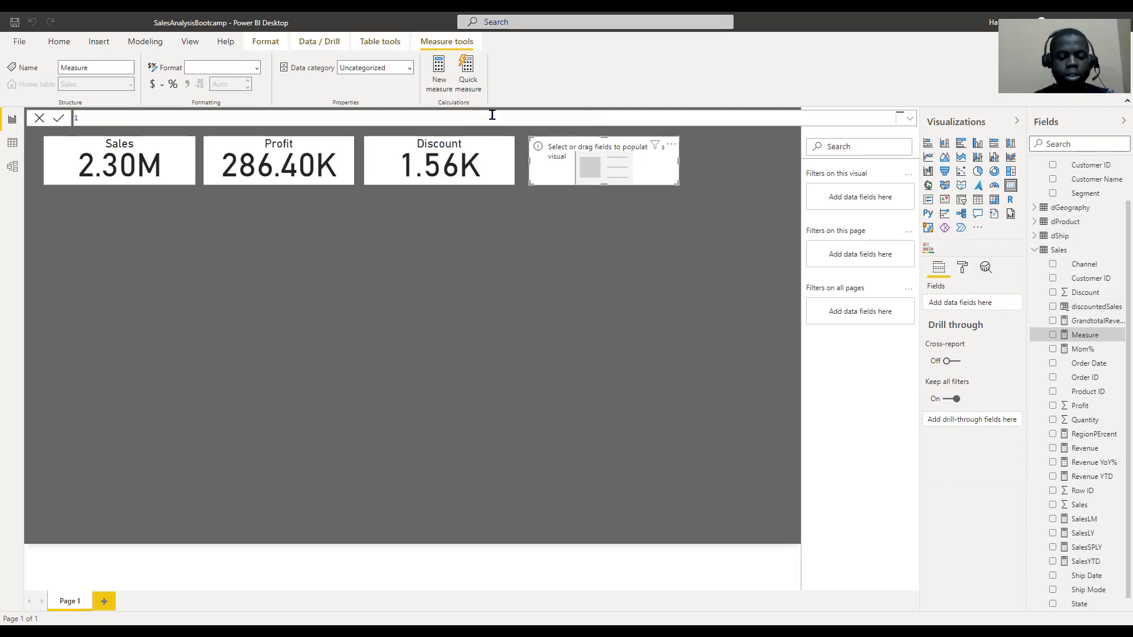
pyautogui.write('custo')
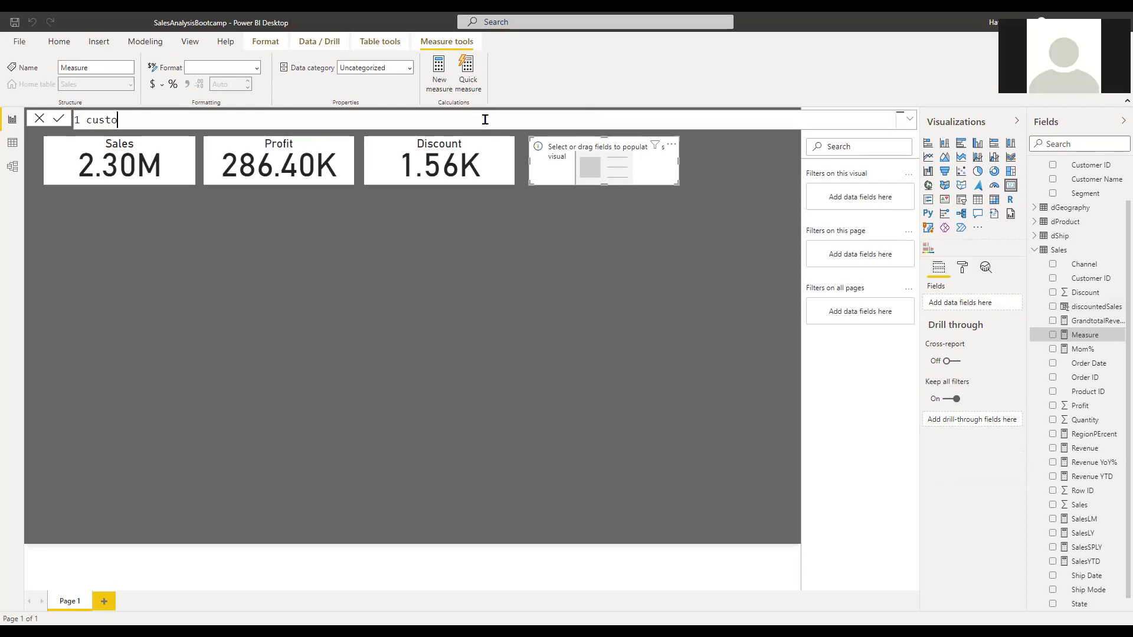
pyautogui.write('merCount')
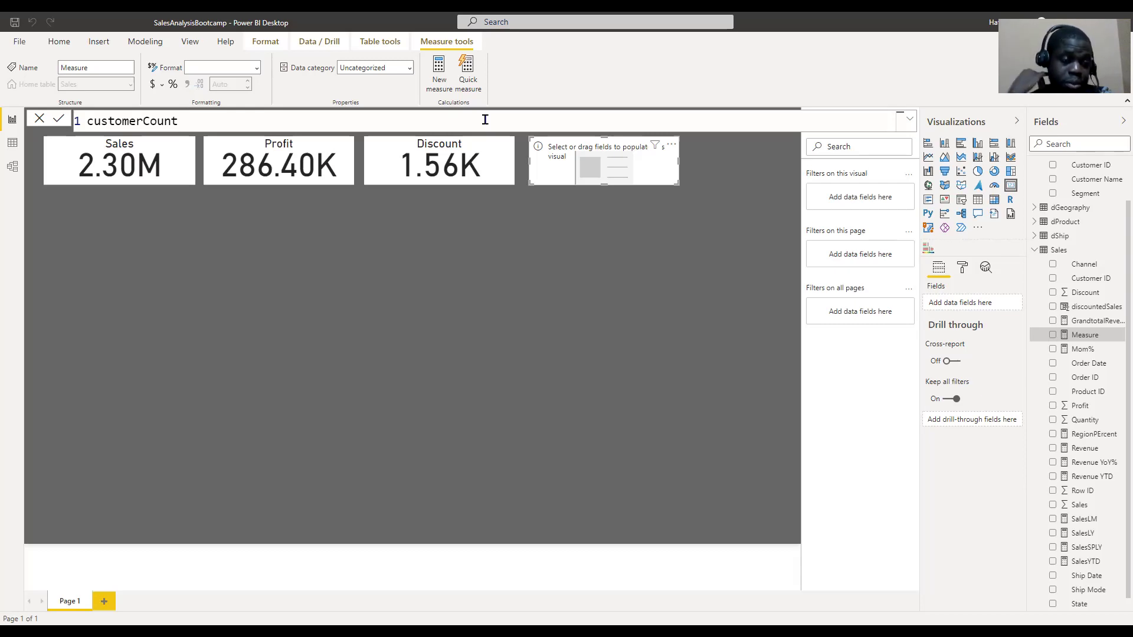
# Define the customerCount measure as DISTINCTCOUNT(Sales[Customer ID]) and commit the formula.
pyautogui.write('= disti')
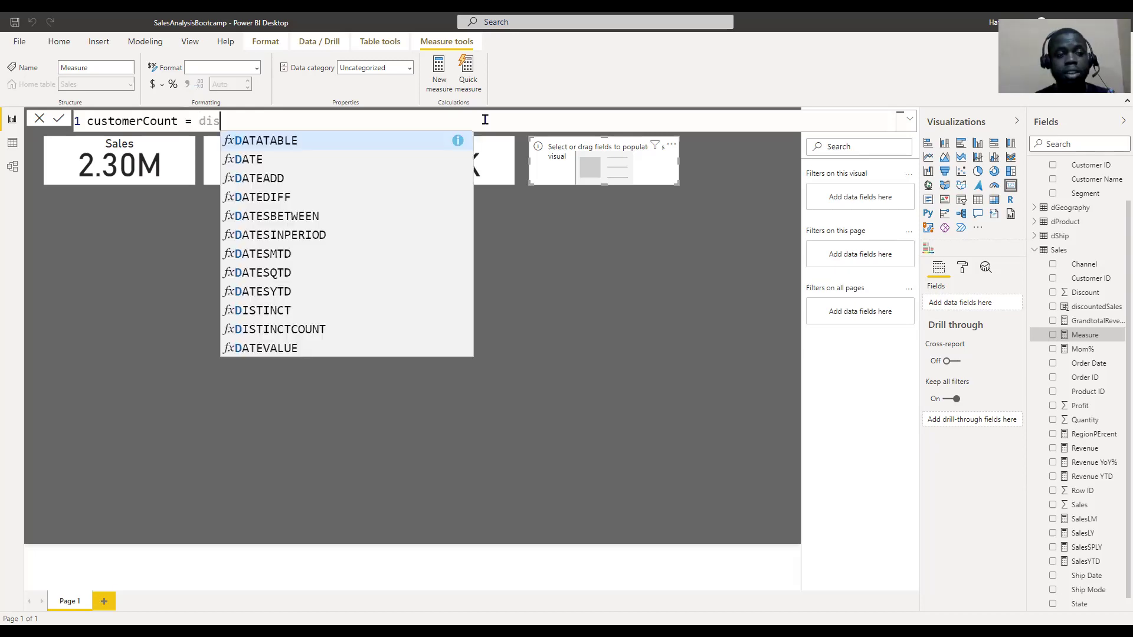
pyautogui.press('Up')
pyautogui.press('Up')
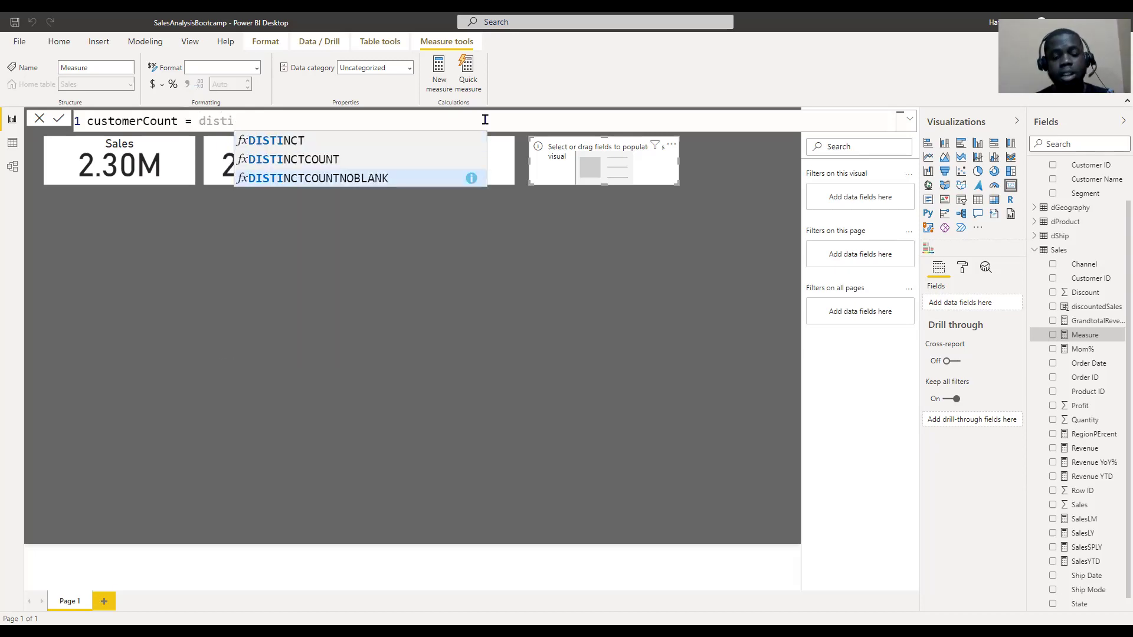
pyautogui.press('Tab')
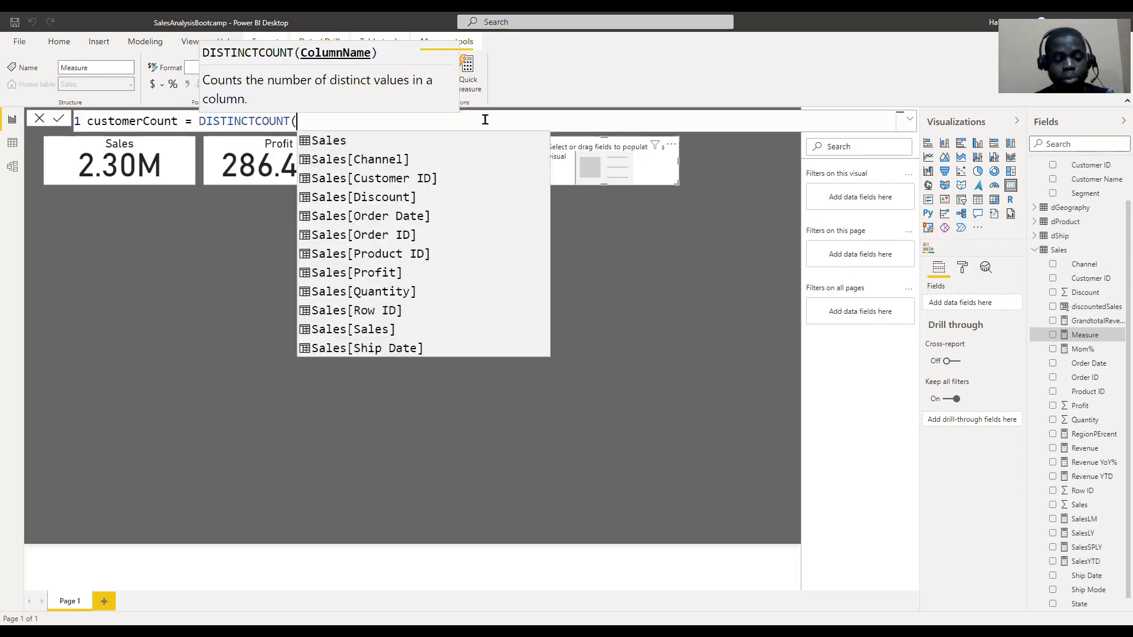
pyautogui.write('sal')
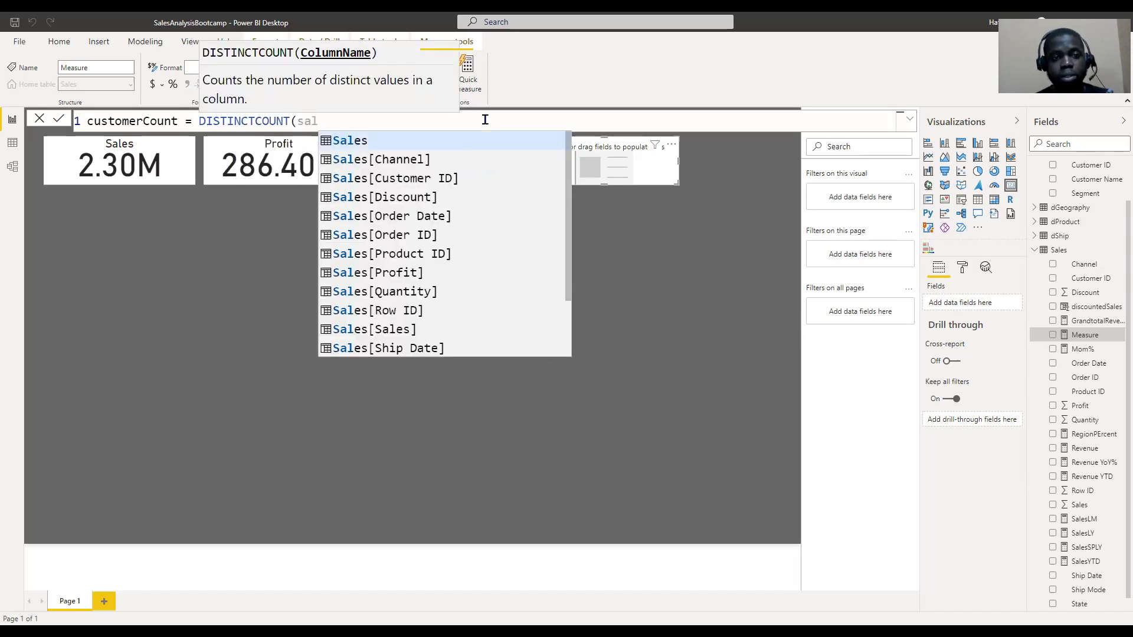
pyautogui.press('Down')
pyautogui.press('Down')
pyautogui.press('Down')
pyautogui.press('Down')
pyautogui.press('Down')
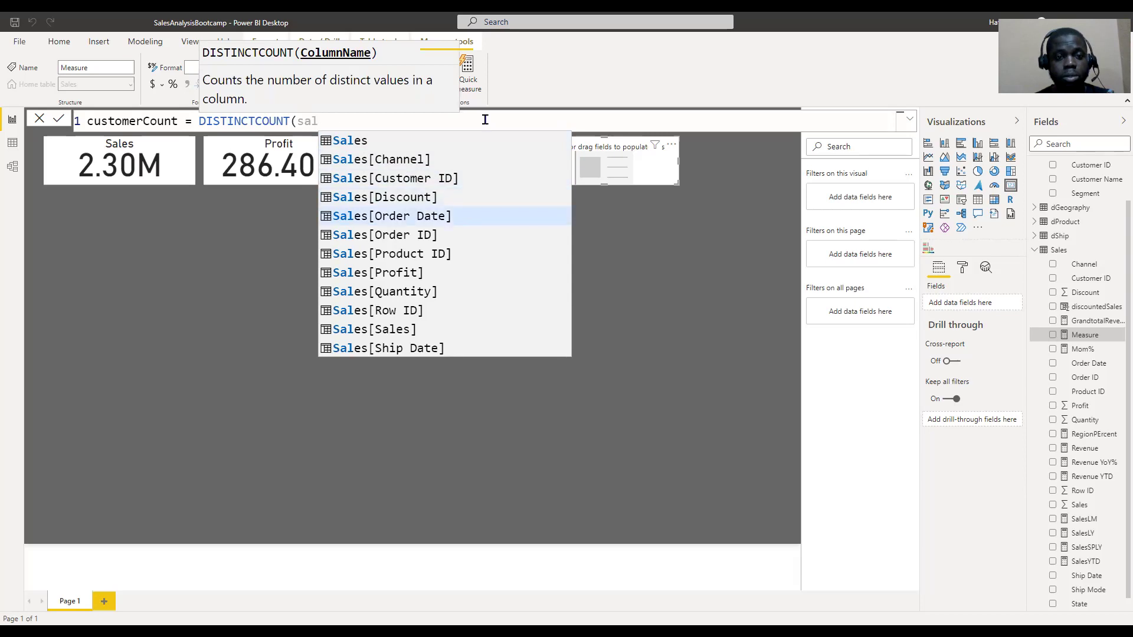
pyautogui.press('Up')
pyautogui.press('Up')
pyautogui.press('Up')
pyautogui.press('Tab')
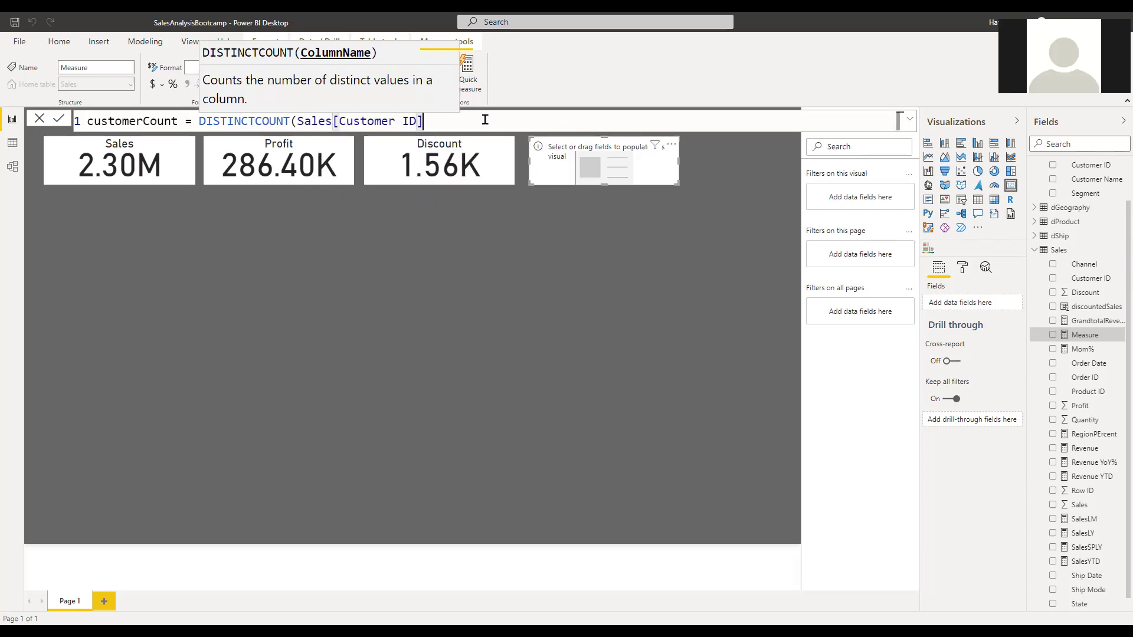
pyautogui.write(')')
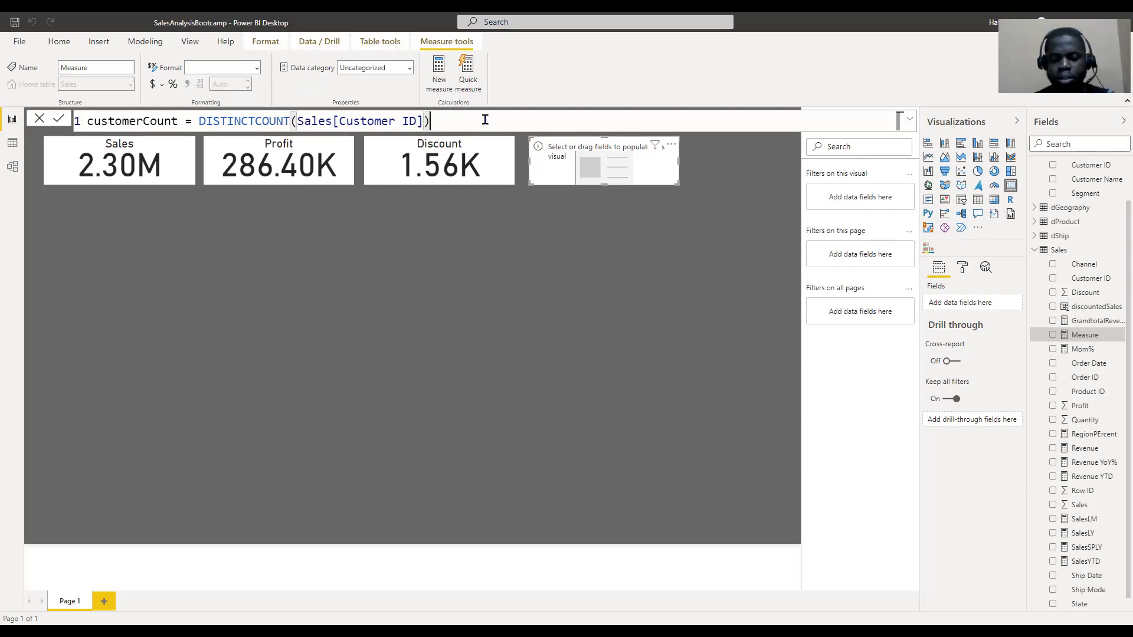
pyautogui.press('Return')
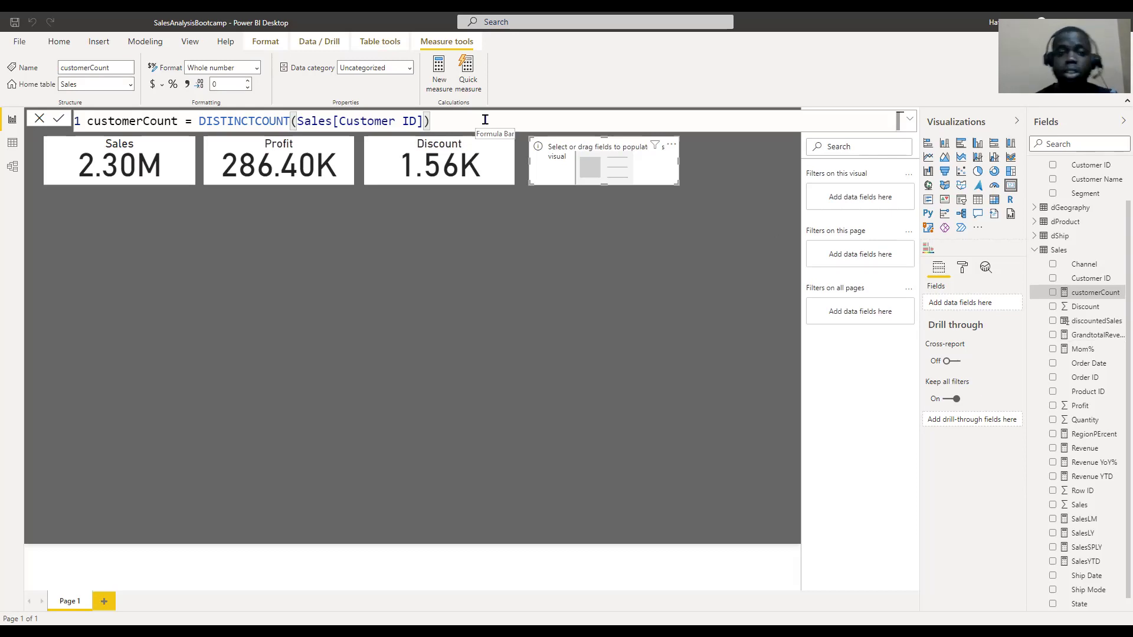
# Try the customerCount measure as the fourth card's field, and take it out again.
pyautogui.click(1054, 299)
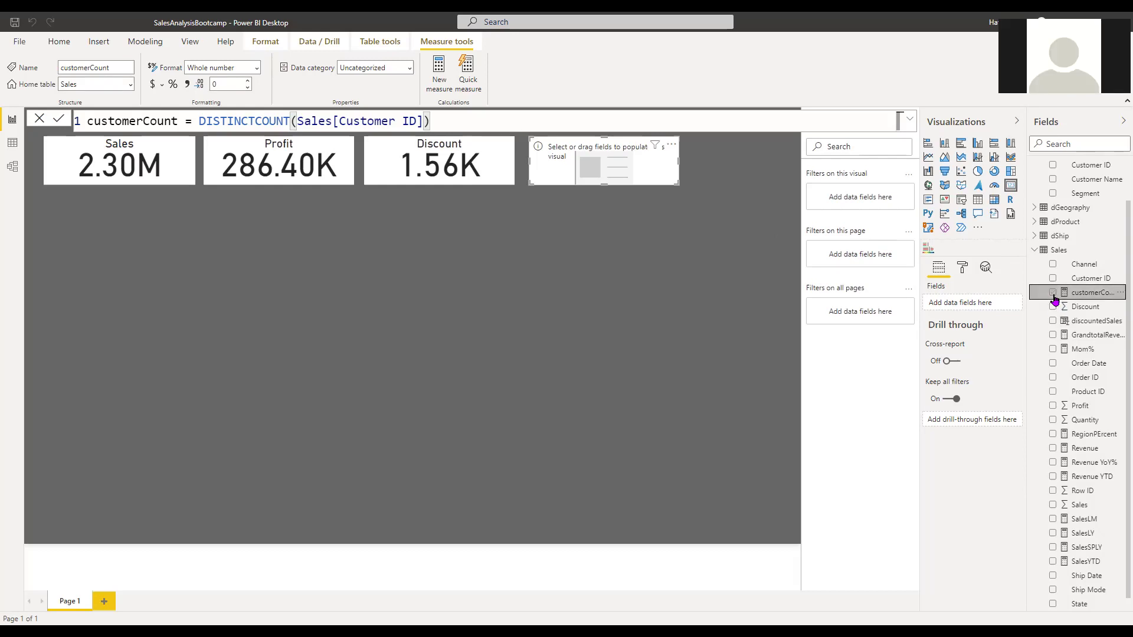
pyautogui.click(1054, 298)
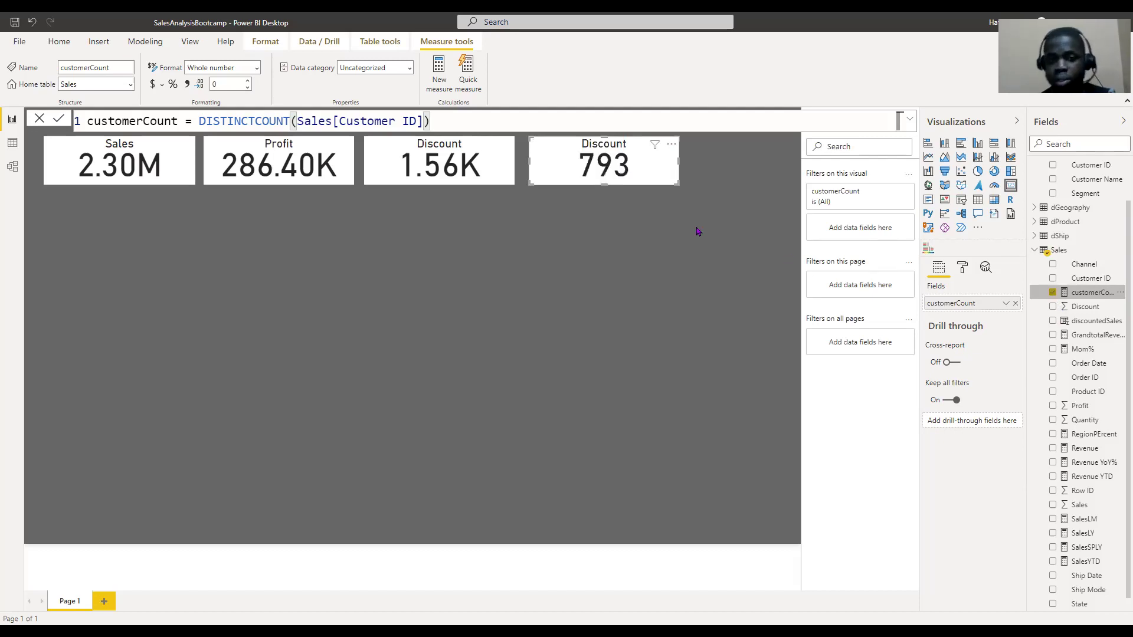
pyautogui.click(1052, 294)
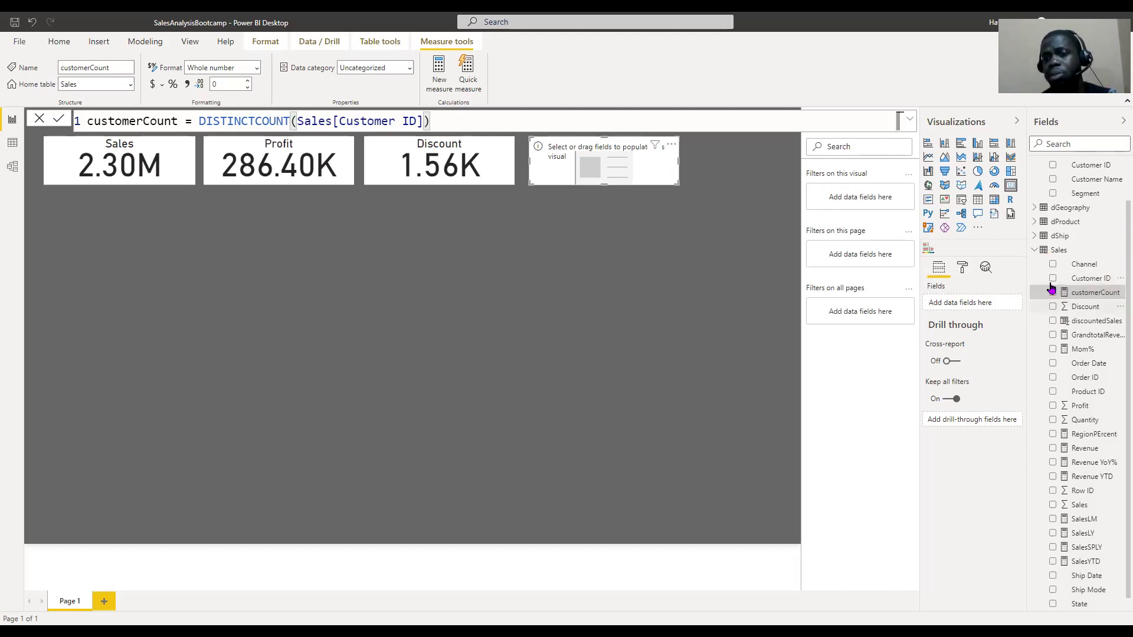
# Add the Sales table's Customer ID to the fourth card and summarize it as Count (Distinct).
pyautogui.click(1053, 279)
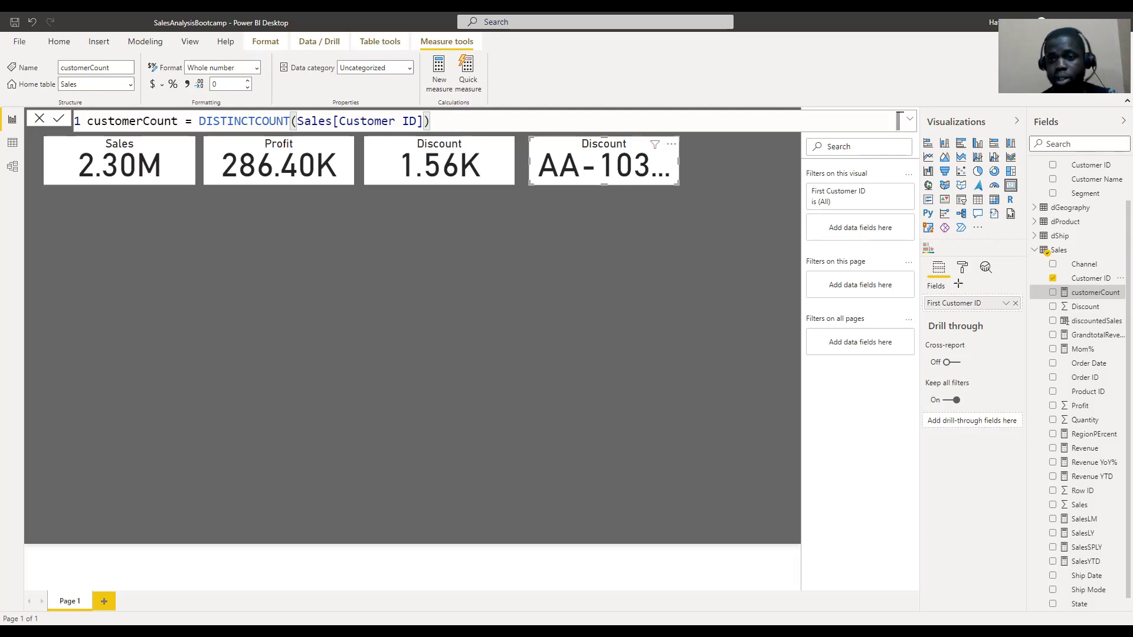
pyautogui.click(1006, 305)
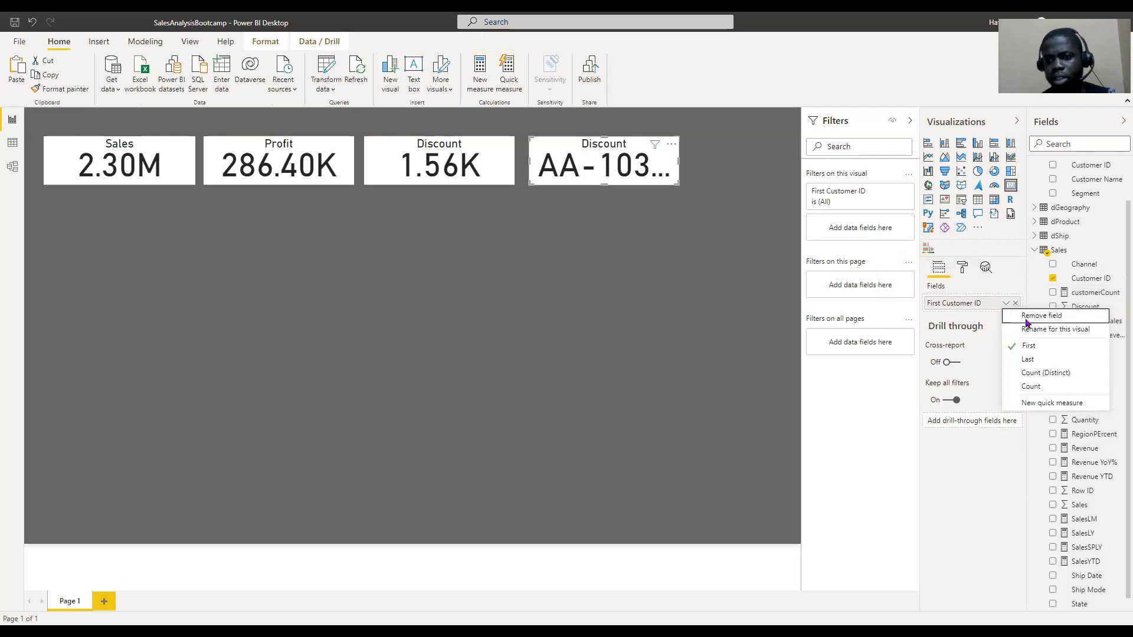
pyautogui.click(1089, 380)
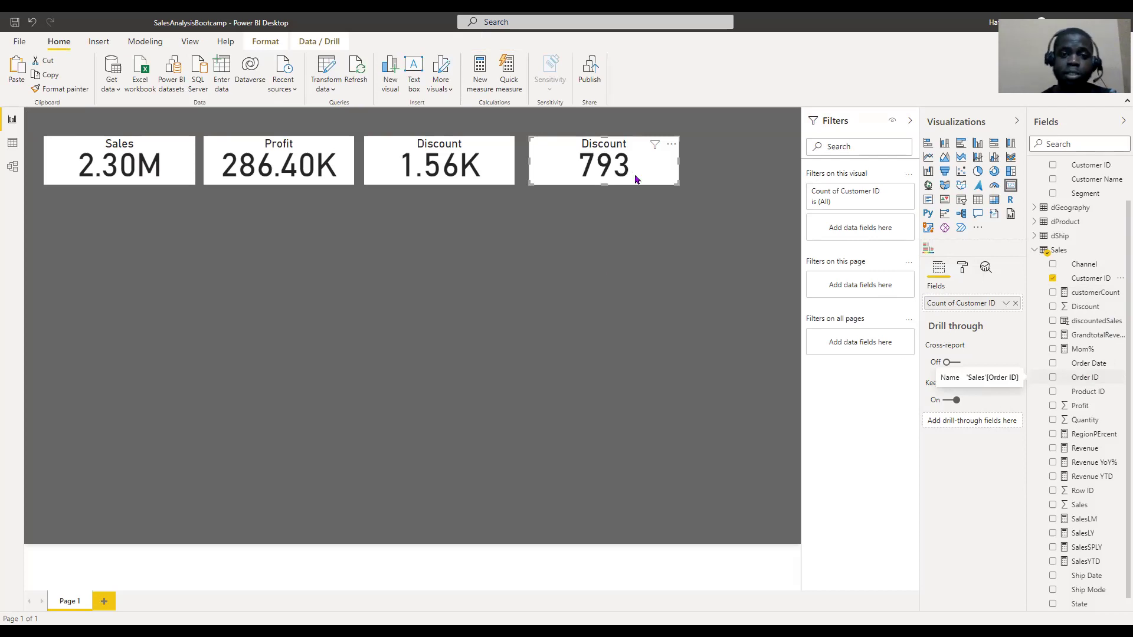
# Select all four KPI cards together and move the row toward the horizontal centre of the page, near its upper edge.
pyautogui.press('Escape')
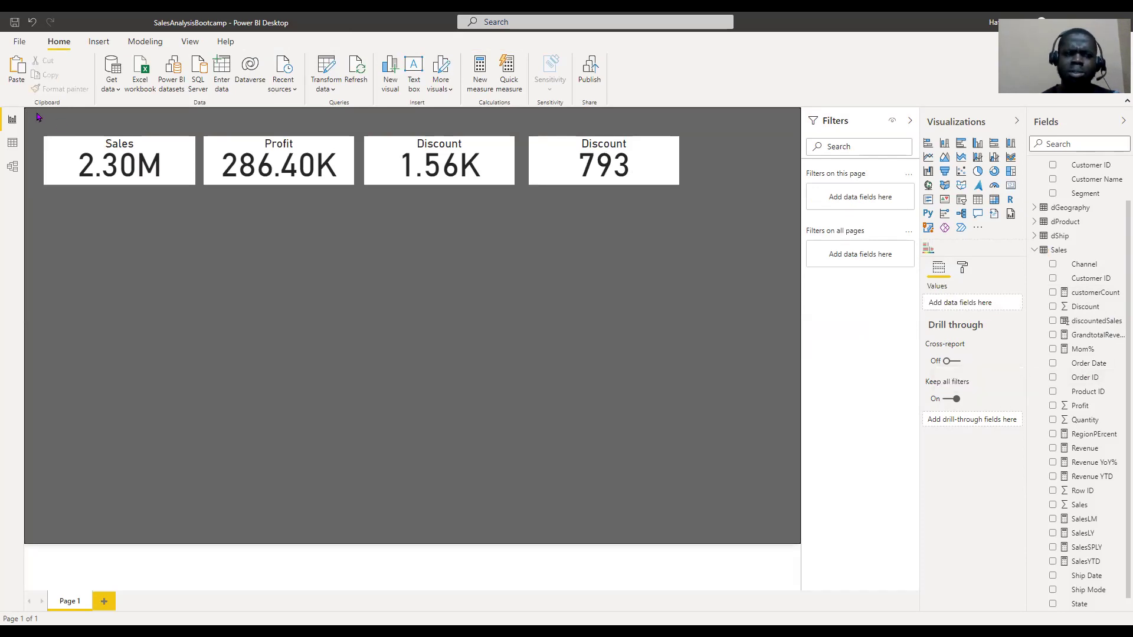
pyautogui.moveTo(34, 112); pyautogui.dragTo(691, 208)
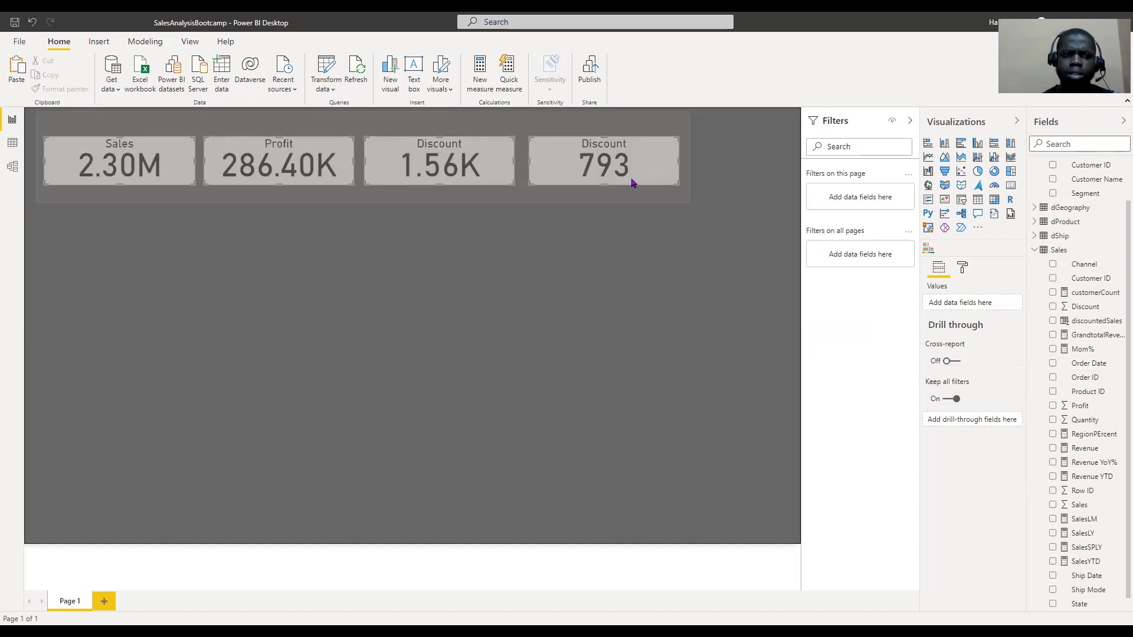
pyautogui.moveTo(631, 180); pyautogui.dragTo(647, 215)
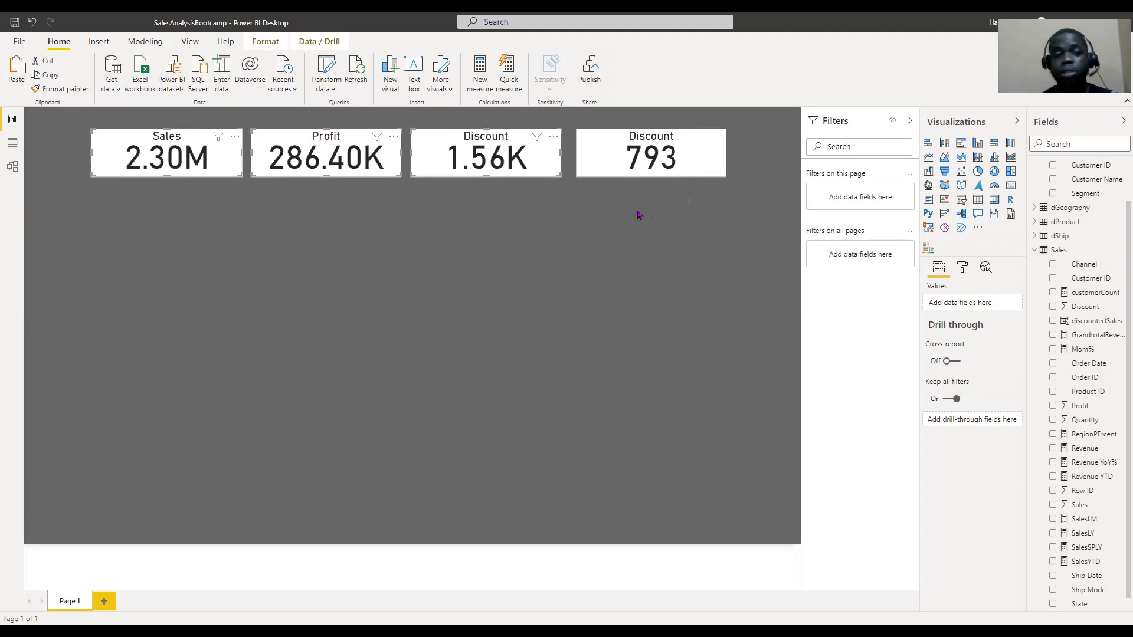
pyautogui.click(606, 231)
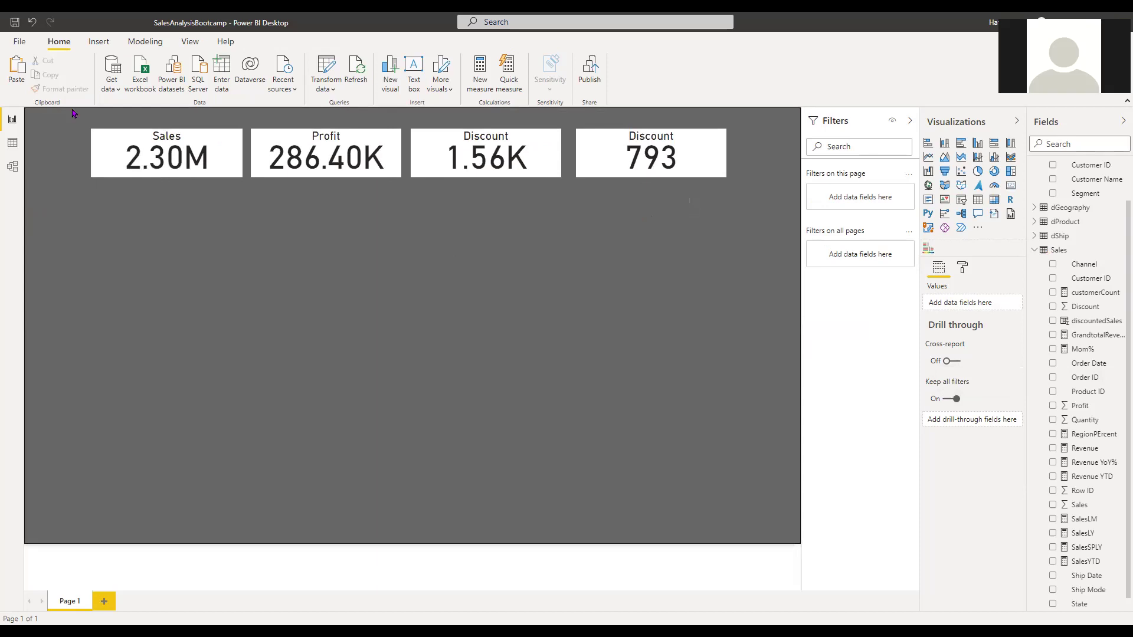
pyautogui.moveTo(73, 113); pyautogui.dragTo(754, 228)
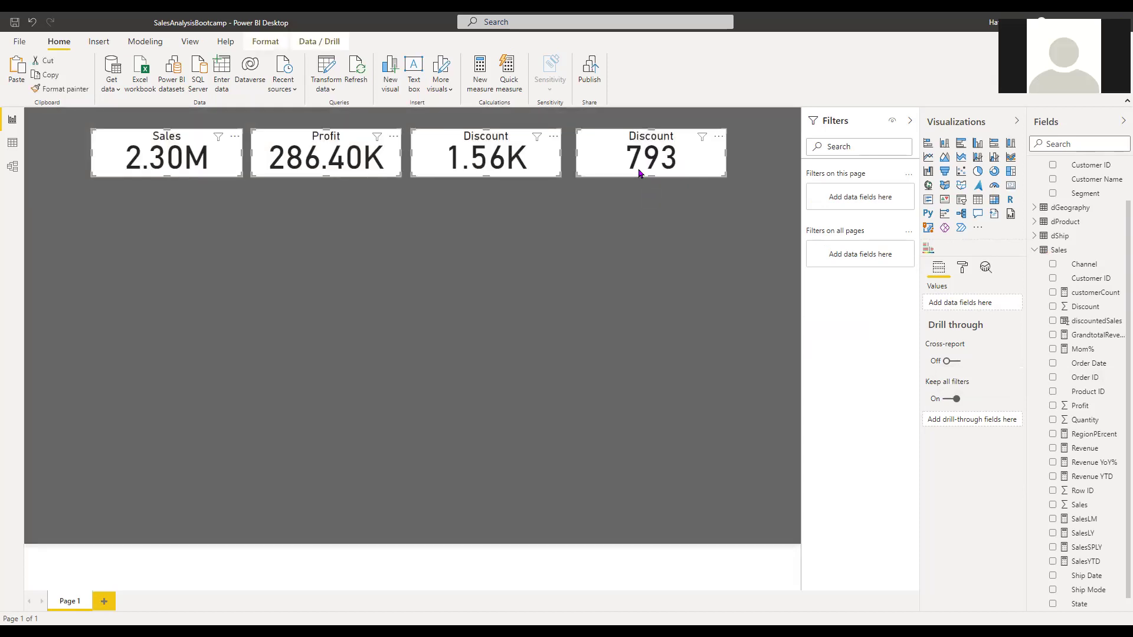
pyautogui.moveTo(634, 172)
pyautogui.mouseDown()
pyautogui.moveTo(625, 195)
pyautogui.moveTo(630, 183)
pyautogui.mouseUp()
pyautogui.moveTo(629, 180); pyautogui.dragTo(633, 178)
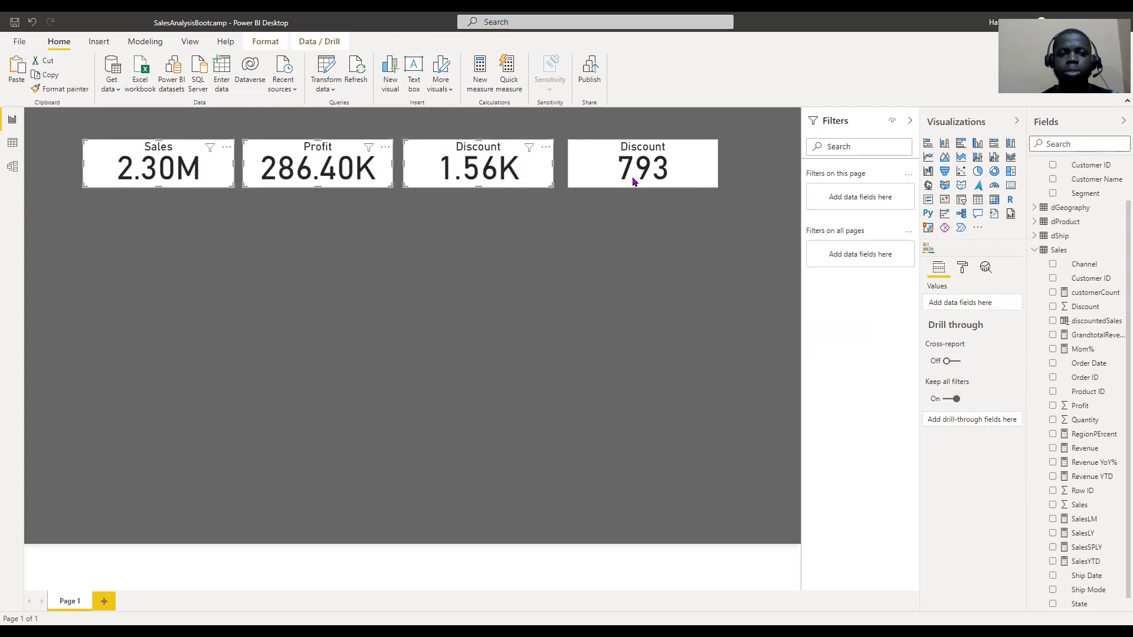
# Change the fourth card's title text to Customers, then deselect the card.
pyautogui.click(640, 177)
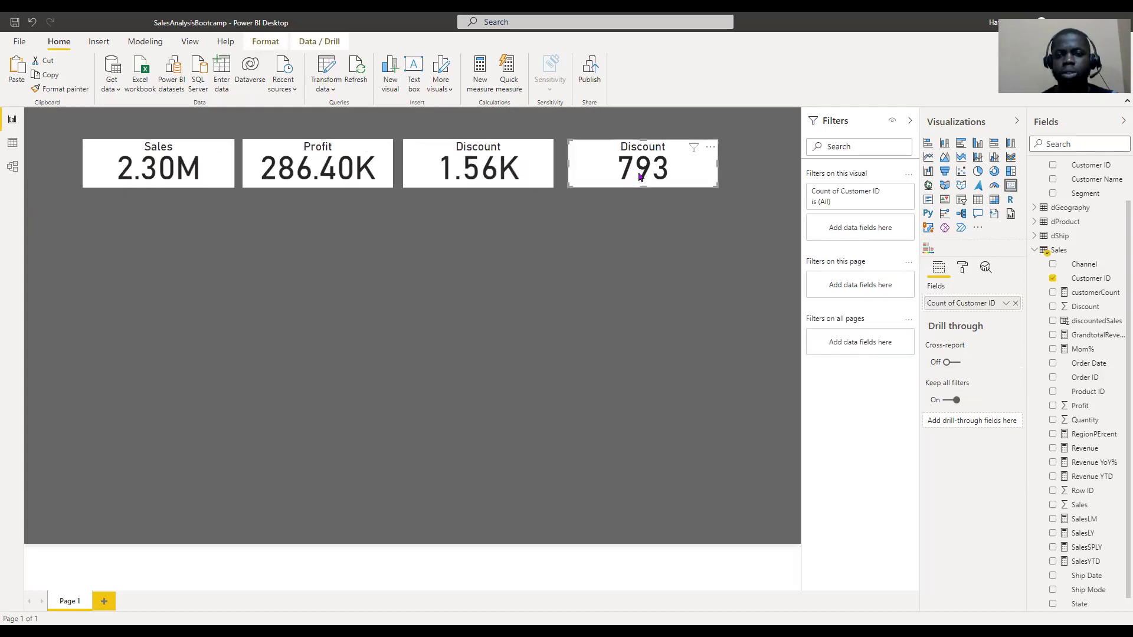
pyautogui.click(961, 269)
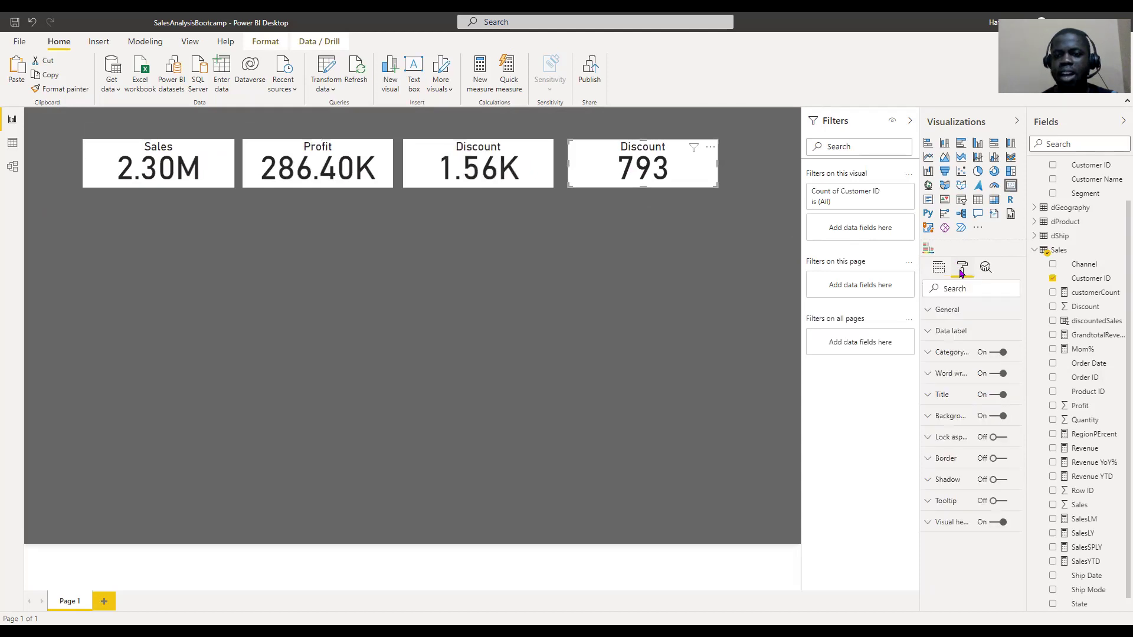
pyautogui.click(943, 400)
pyautogui.click(993, 434)
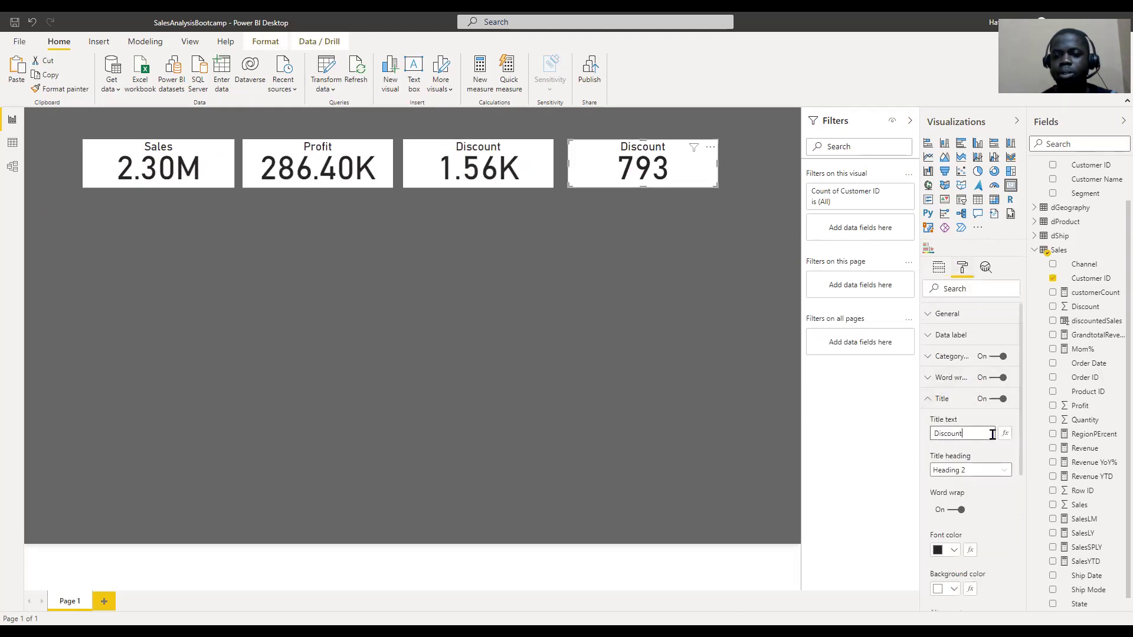
pyautogui.hotkey('ctrl', 'a')
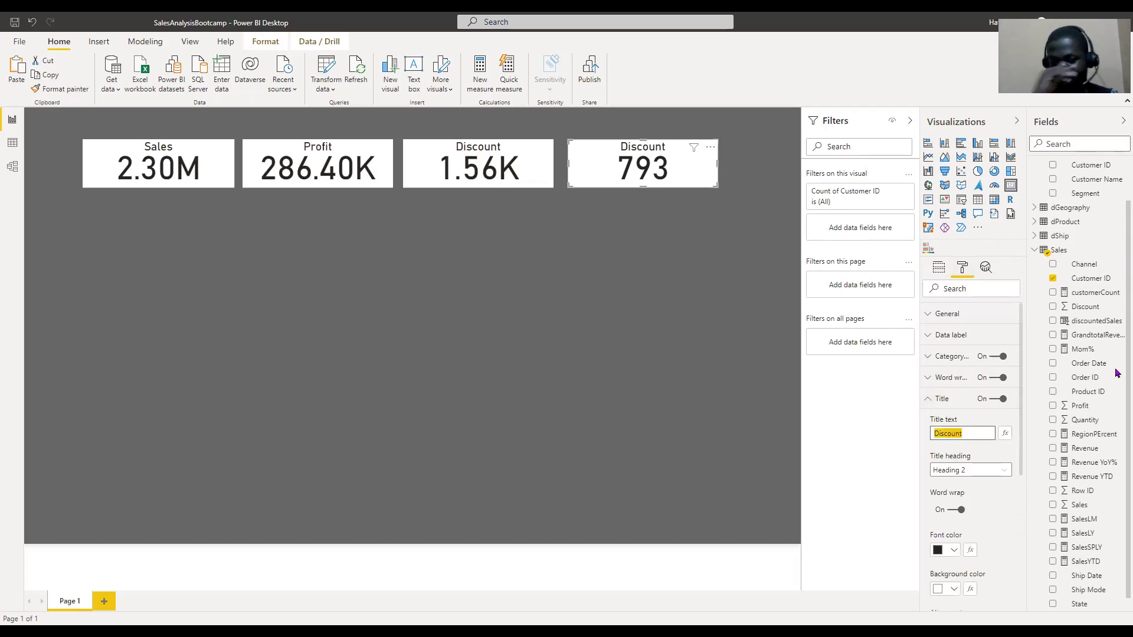
pyautogui.write('Cu')
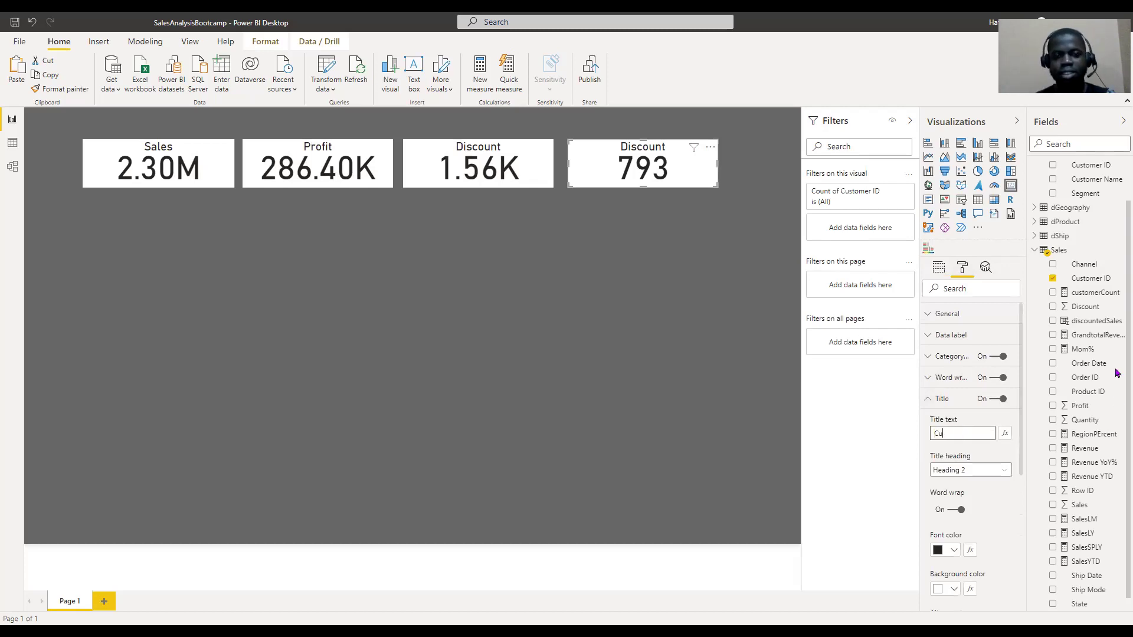
pyautogui.write('sd')
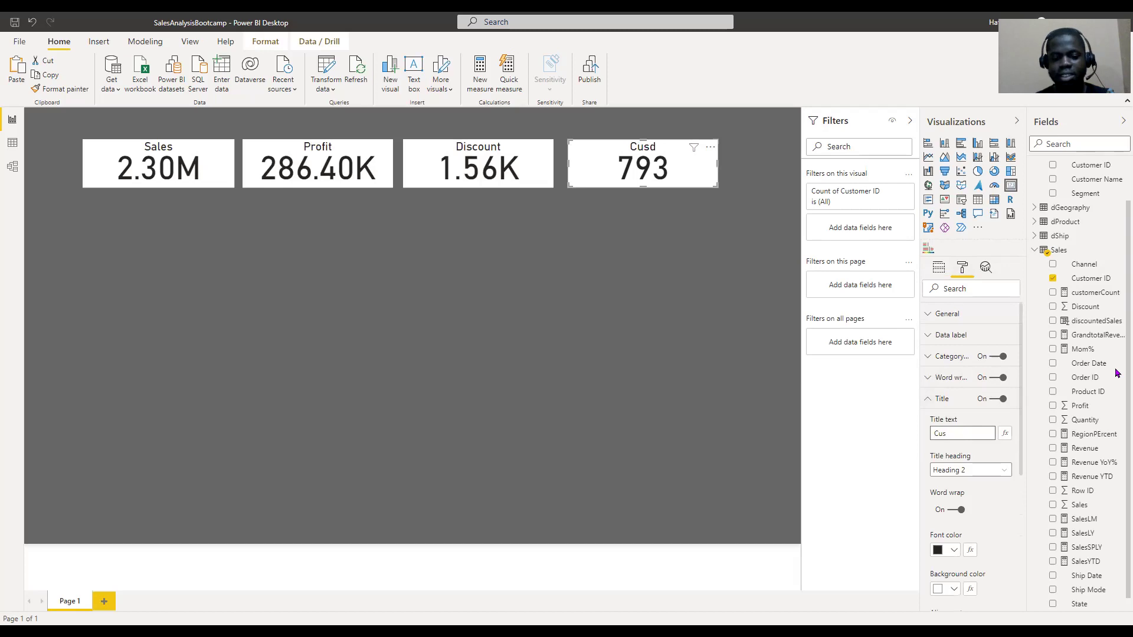
pyautogui.press('BackSpace')
pyautogui.write('tomers')
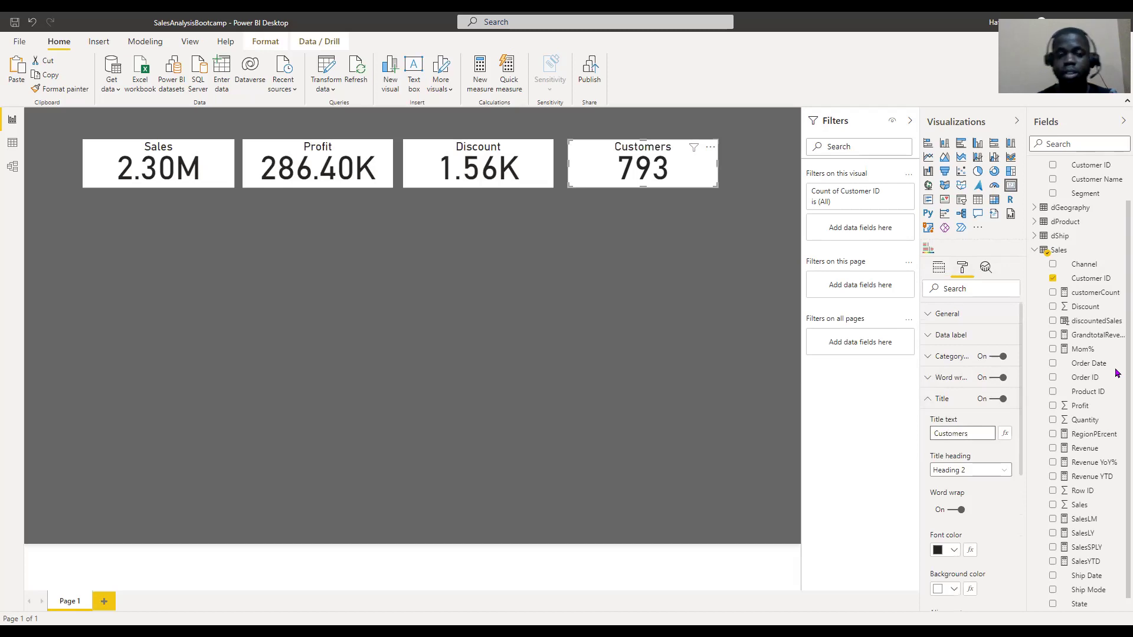
pyautogui.click(488, 297)
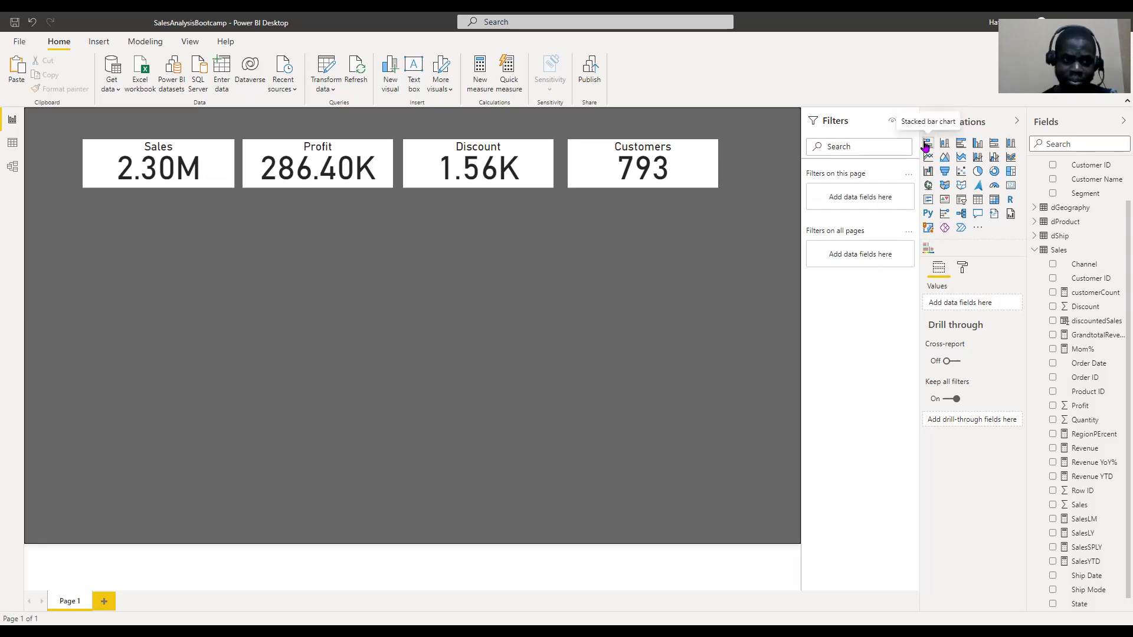
# Insert a stacked bar chart beneath the Sales card and enlarge it to extend partly under the Profit card.
pyautogui.click(928, 144)
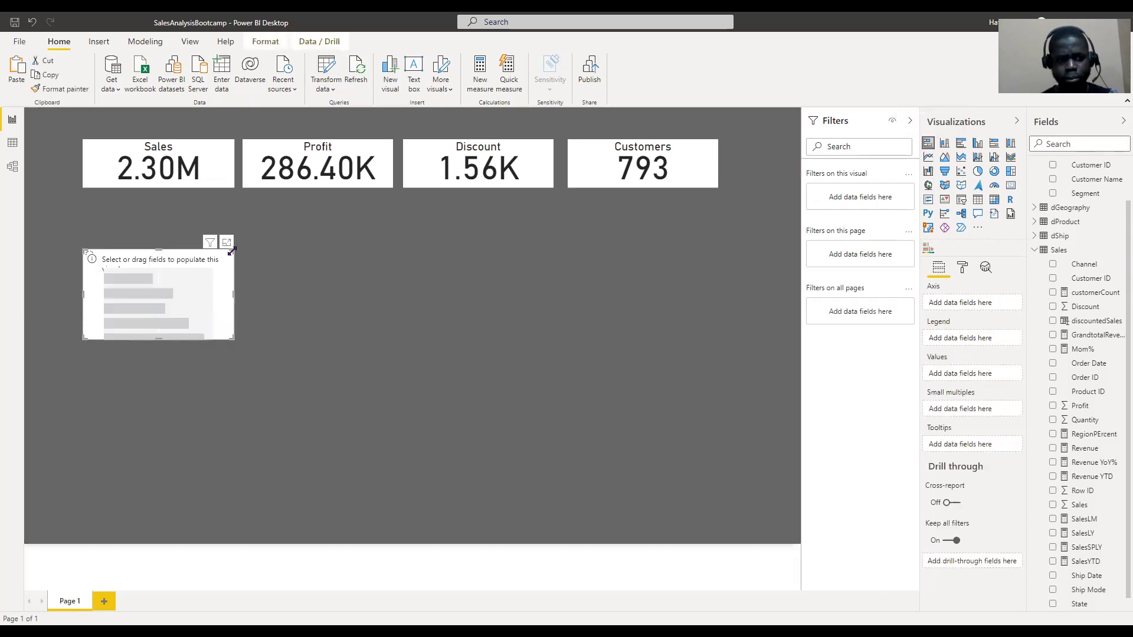
pyautogui.moveTo(234, 248); pyautogui.dragTo(291, 206)
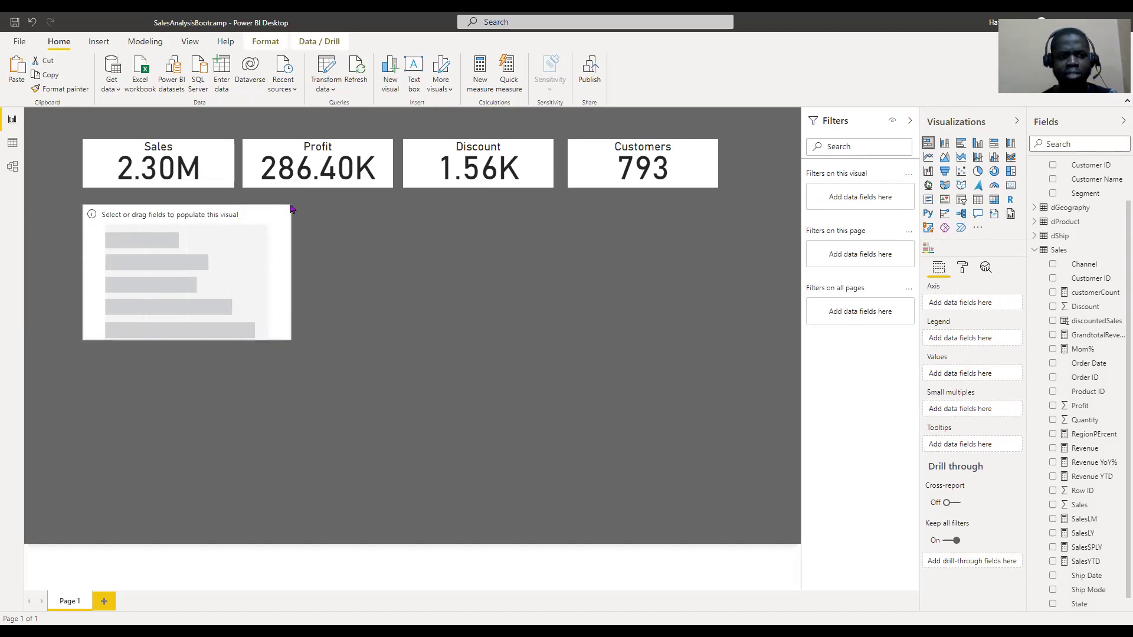
pyautogui.moveTo(289, 339)
pyautogui.mouseDown()
pyautogui.moveTo(292, 355)
pyautogui.moveTo(253, 342)
pyautogui.moveTo(260, 357)
pyautogui.moveTo(283, 359)
pyautogui.mouseUp()
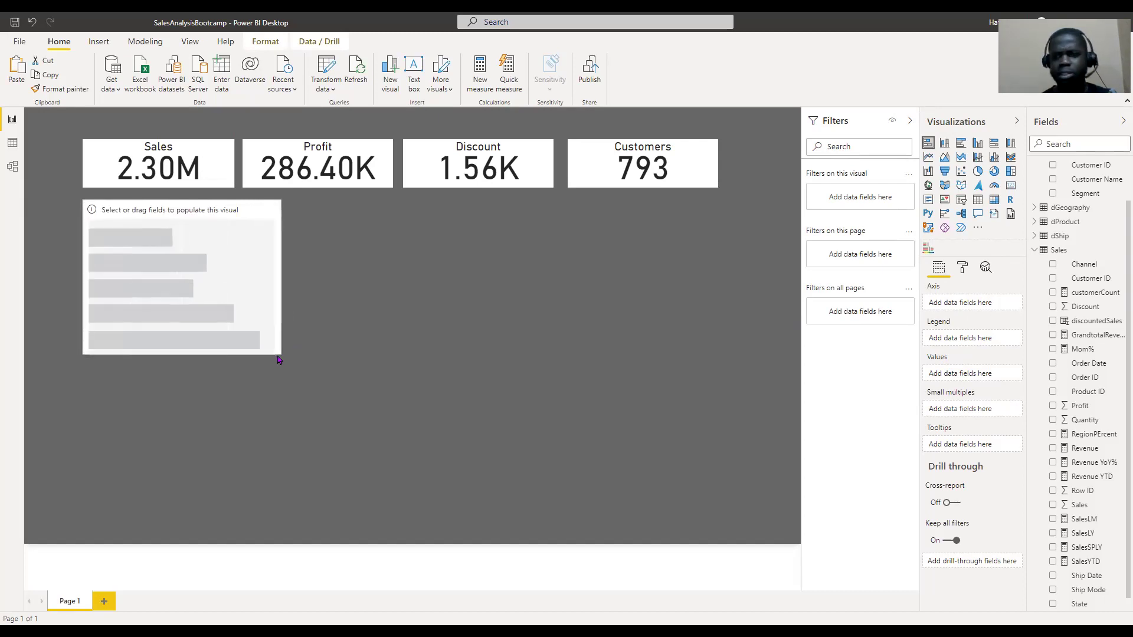
# Set the bar chart's axis to Region from dGeography and its values to Sales from the Sales table.
pyautogui.click(1034, 208)
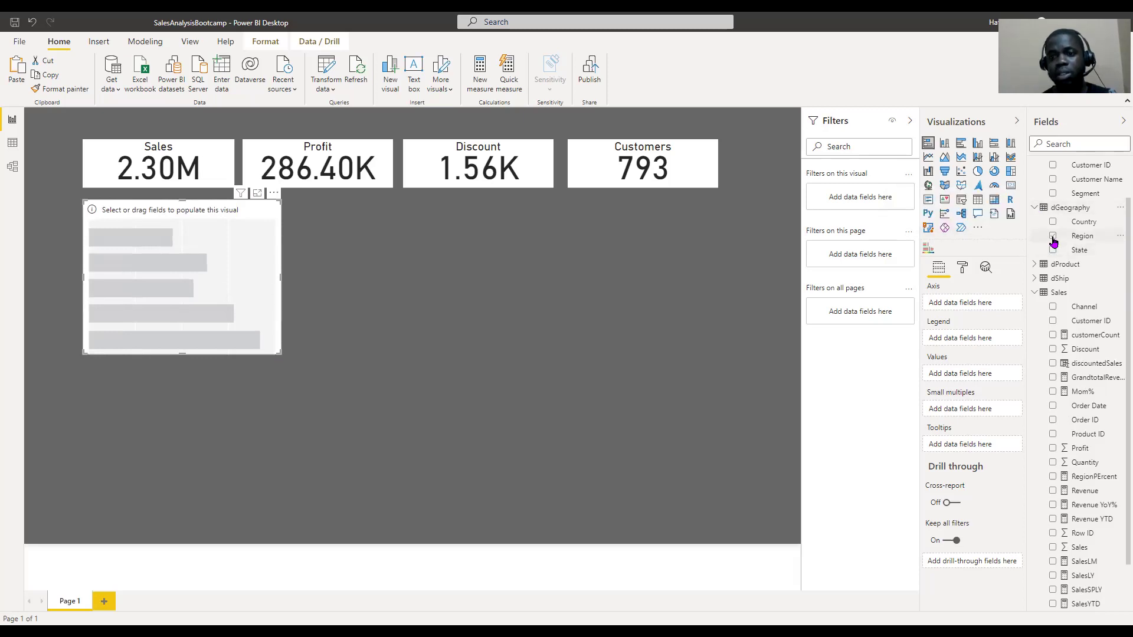
pyautogui.click(1054, 237)
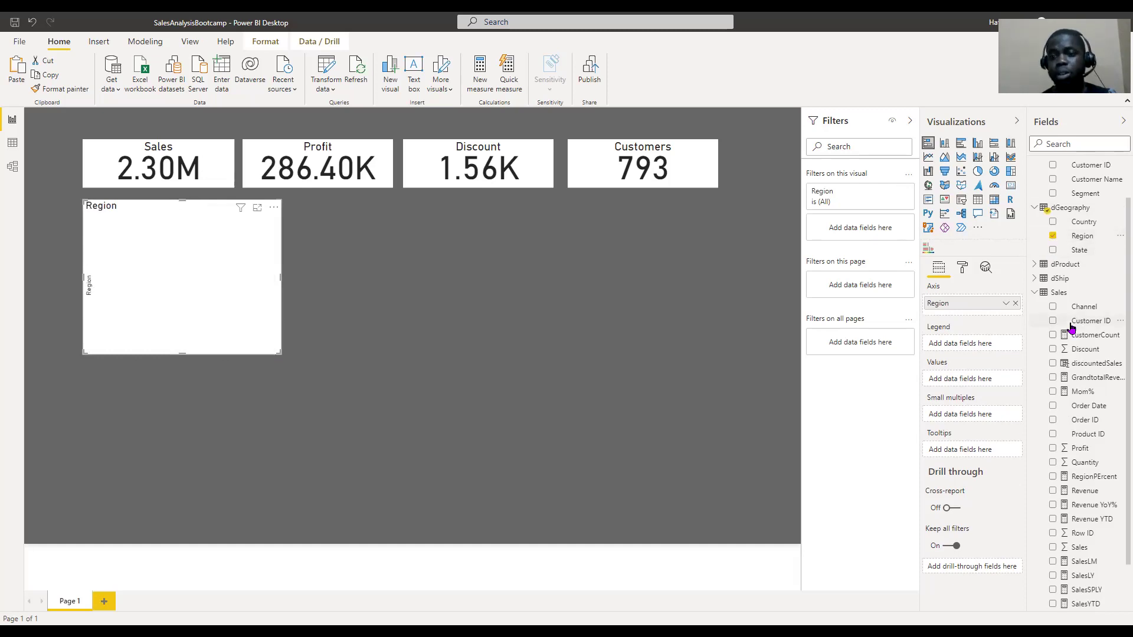
pyautogui.scroll(-2, 1060, 440)
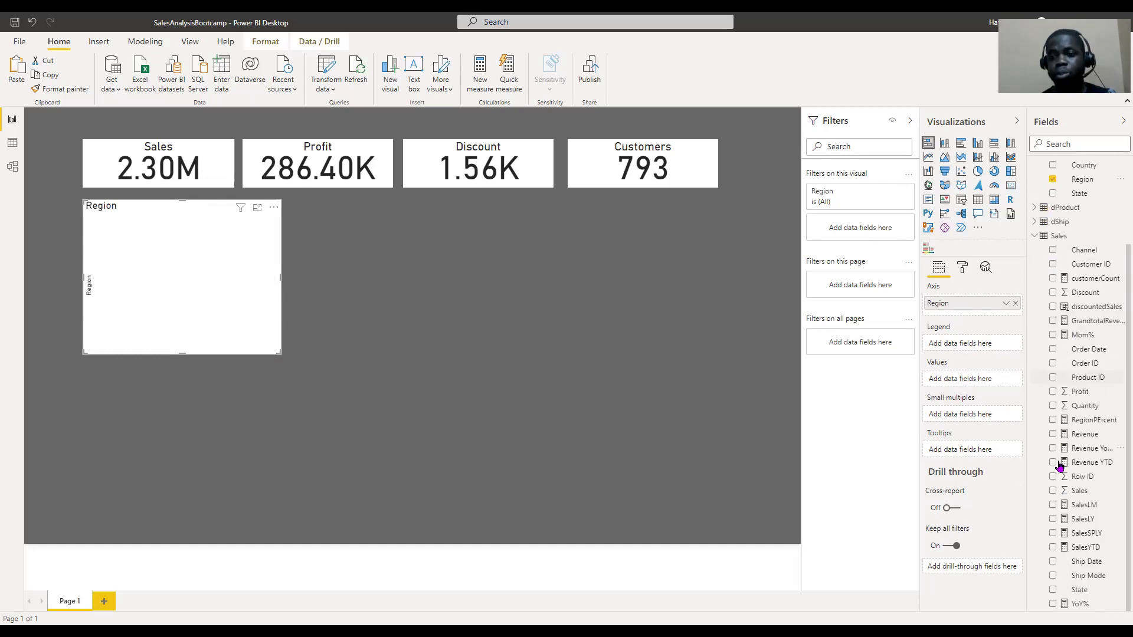
pyautogui.click(1054, 494)
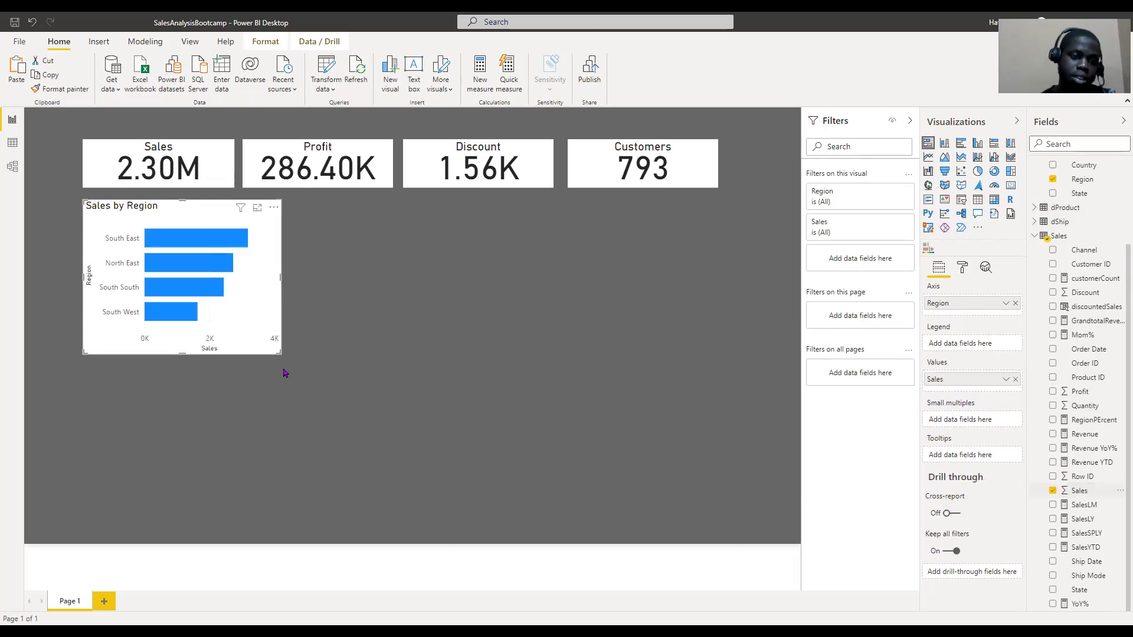
# Enlarge the Sales by Region bar chart in both directions, extending it further beneath the Profit card.
pyautogui.moveTo(289, 373); pyautogui.dragTo(322, 391)
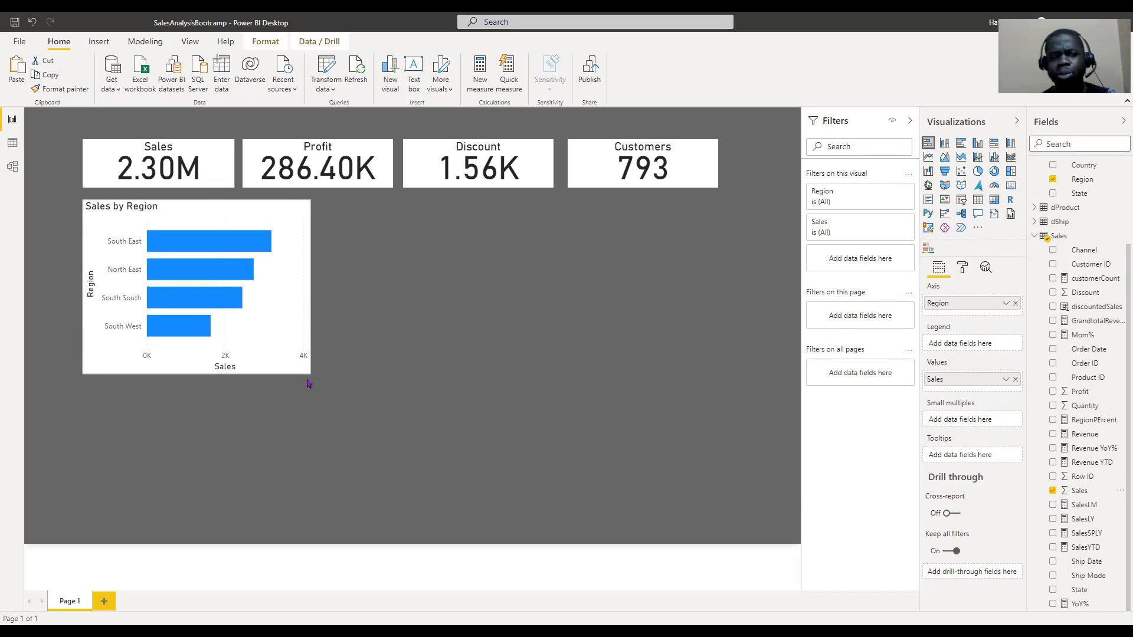
pyautogui.moveTo(322, 387); pyautogui.dragTo(330, 382)
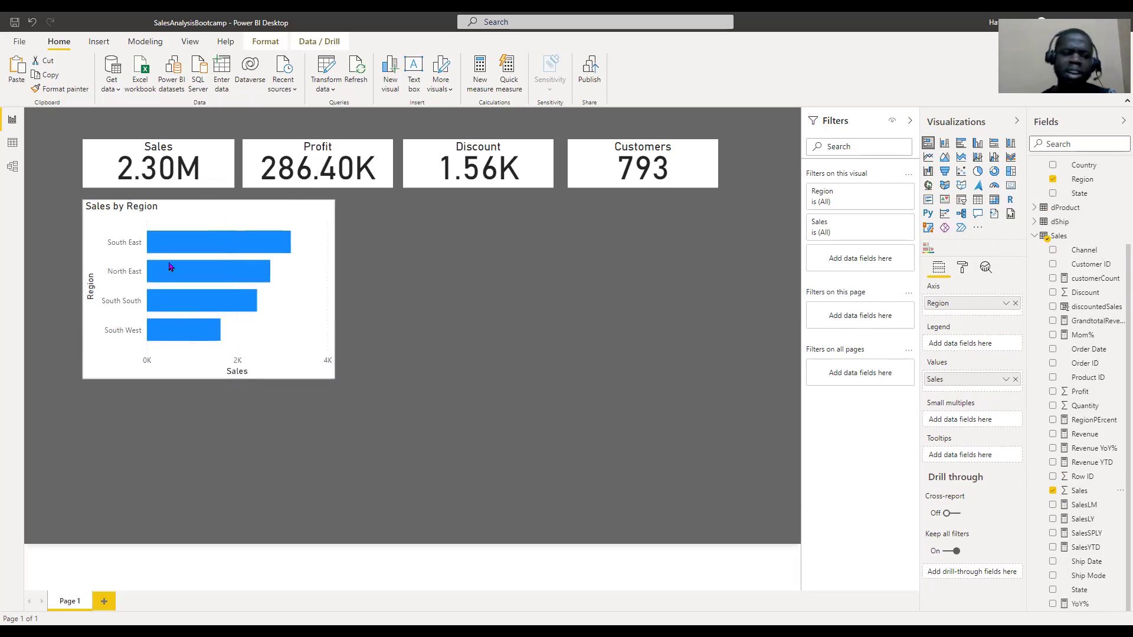
pyautogui.click(131, 285)
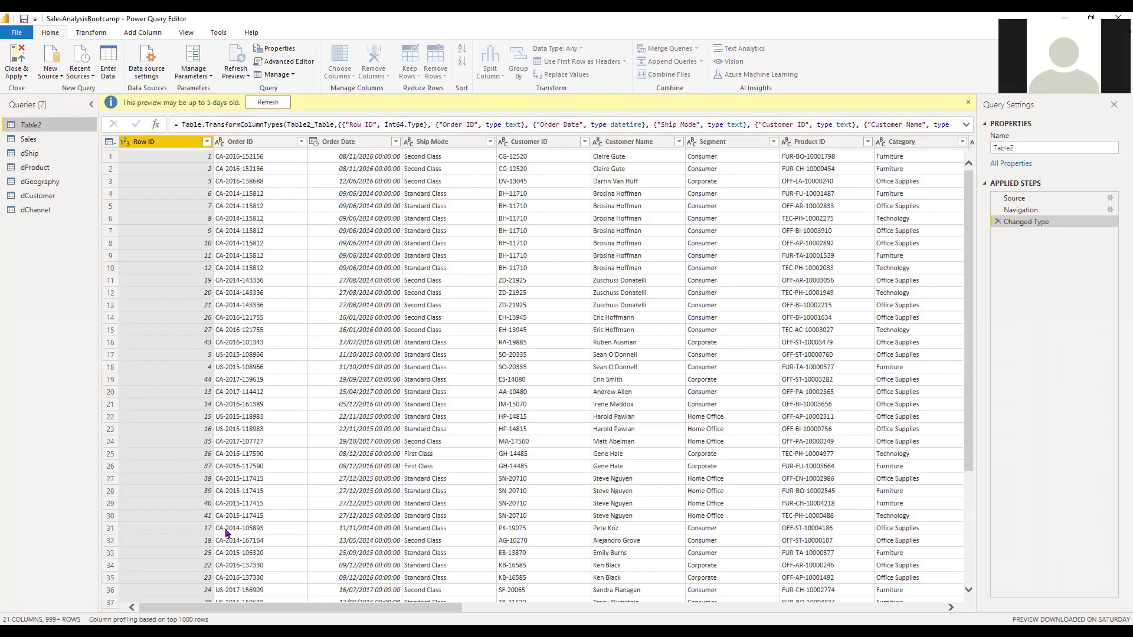
# Switch to the Power Query Editor and open the dGeography query.
pyautogui.hotkey('alt', 'Tab')
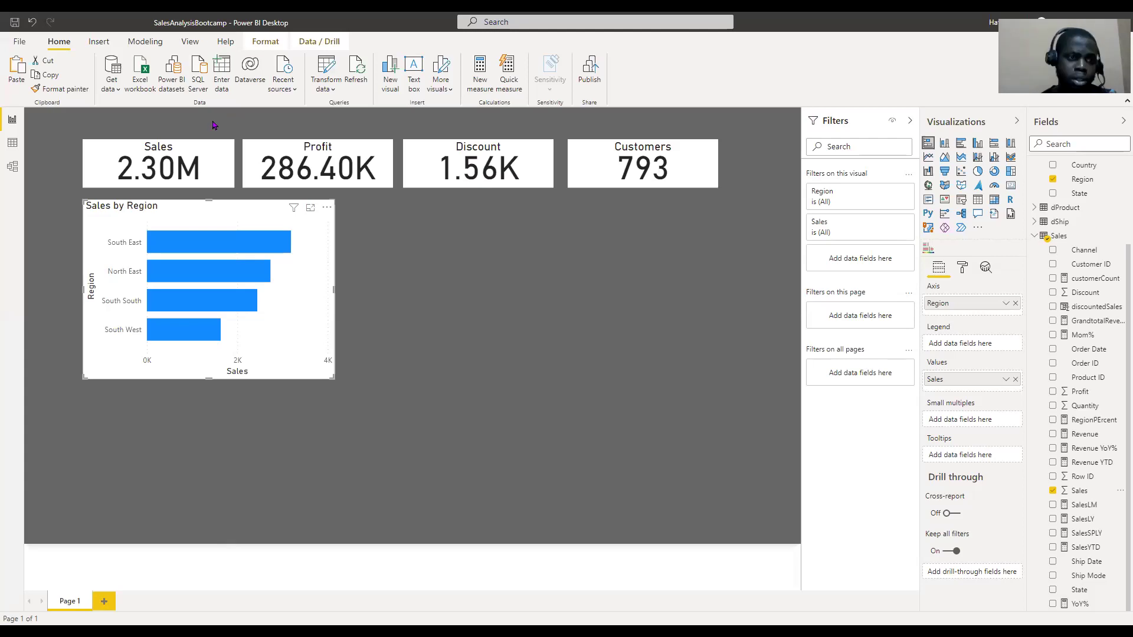
pyautogui.hotkey('alt', 'Tab')
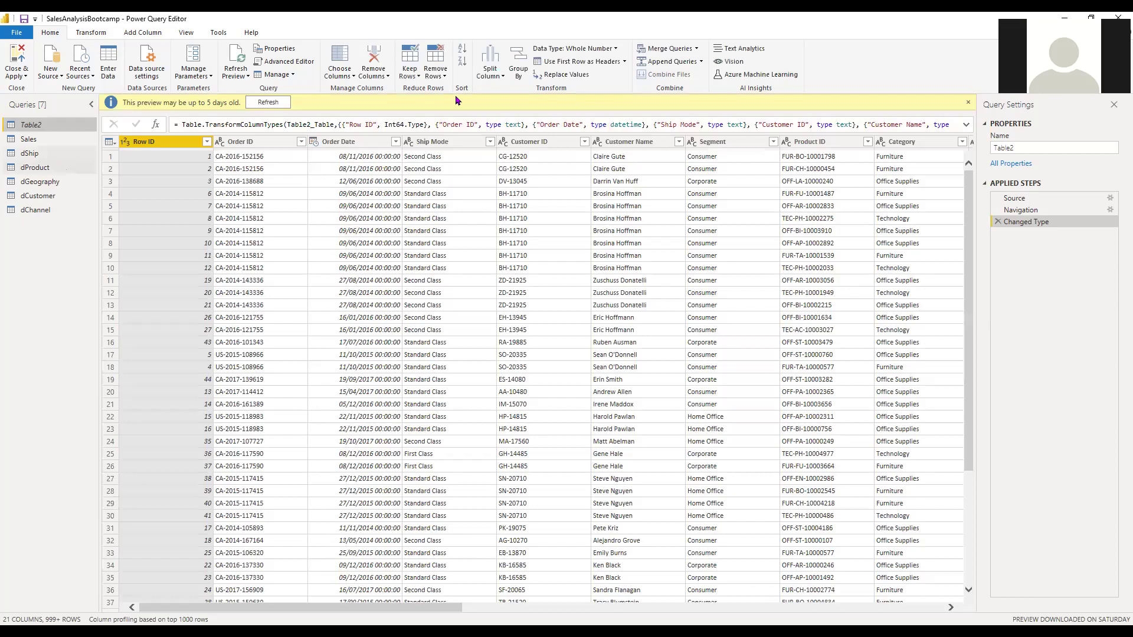
pyautogui.click(57, 189)
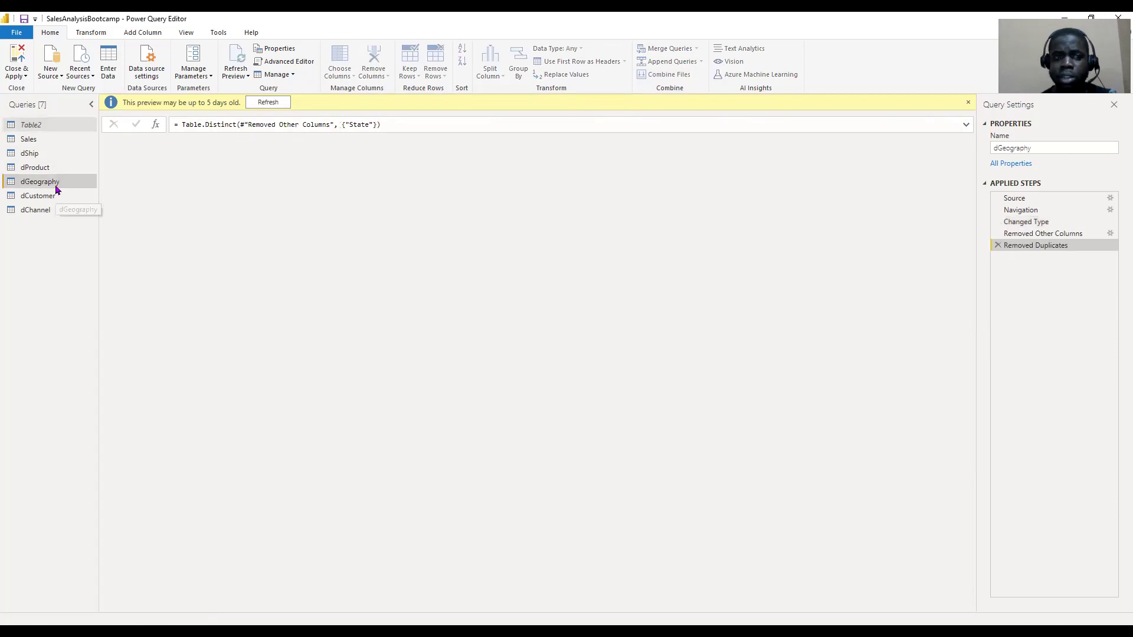
# Start a column from examples based on Region, entering SW for the first row and SE for the second.
pyautogui.click(252, 144)
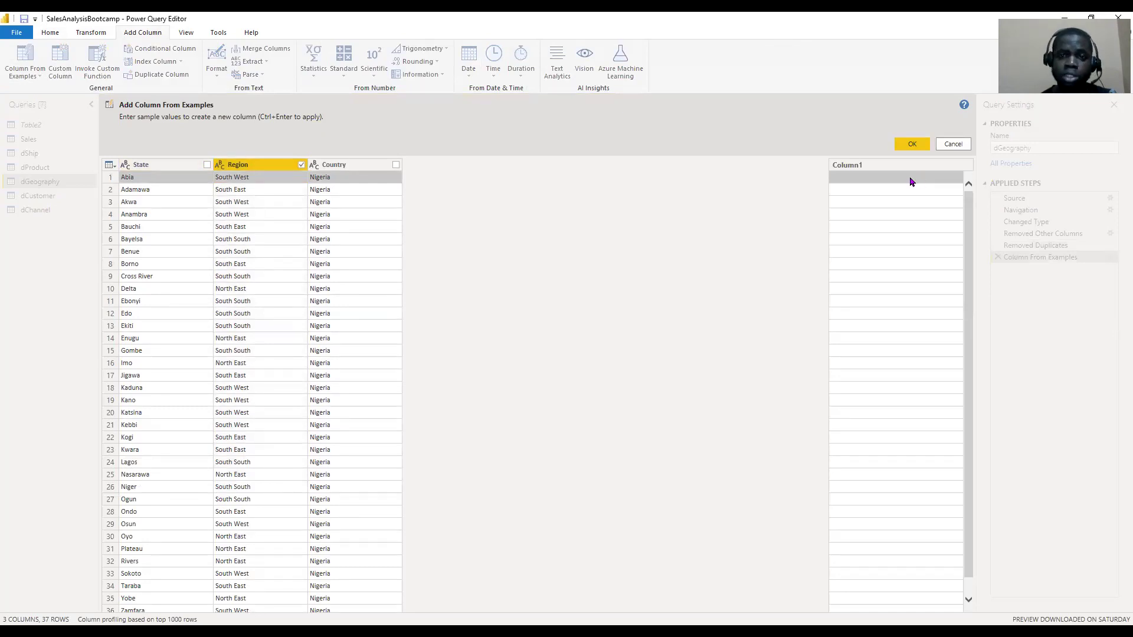
pyautogui.write('s')
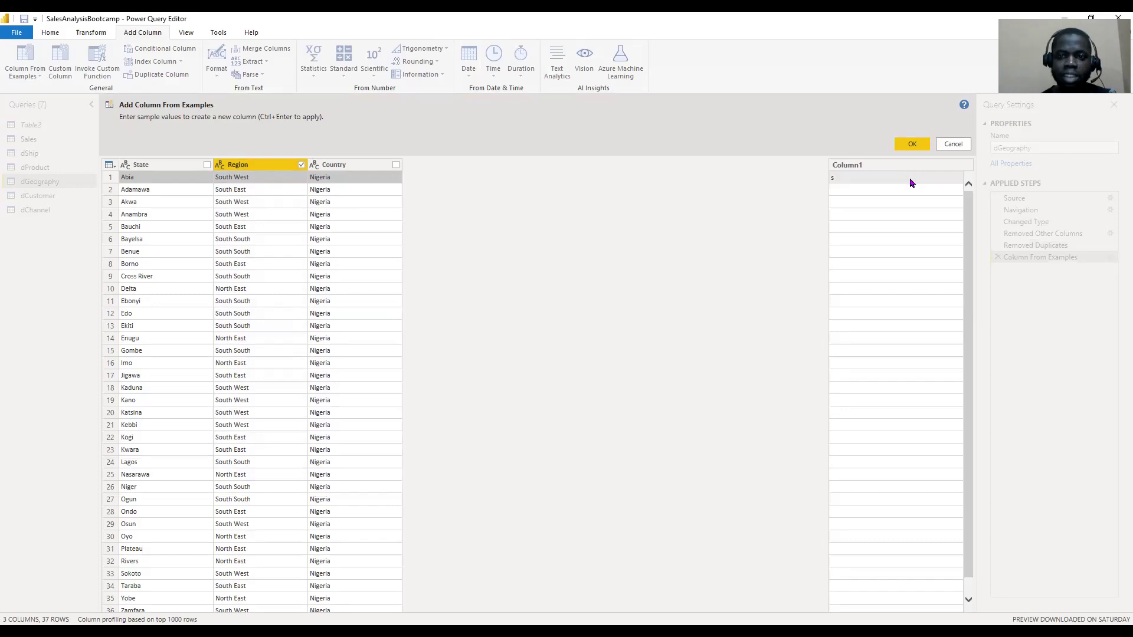
pyautogui.press('BackSpace')
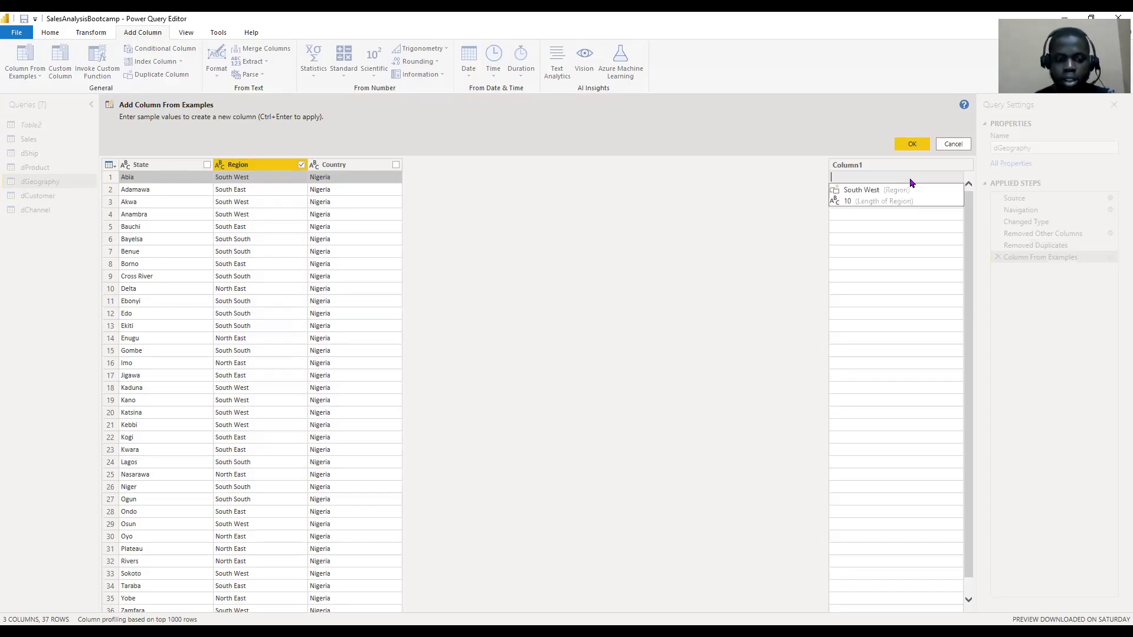
pyautogui.write('SW')
pyautogui.press('Return')
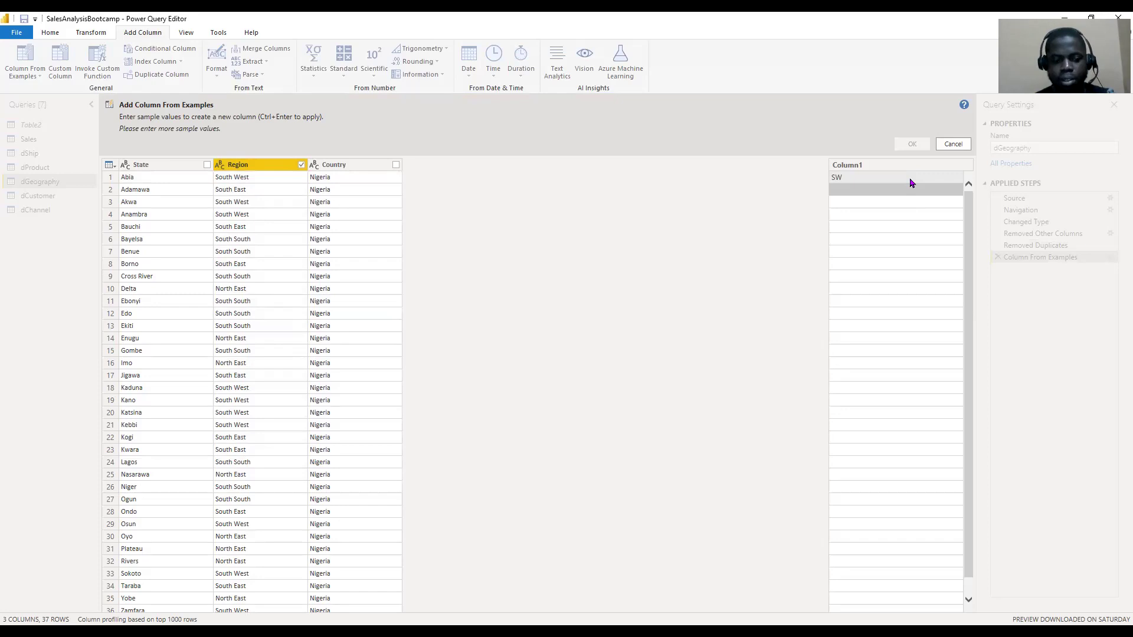
pyautogui.write('SE')
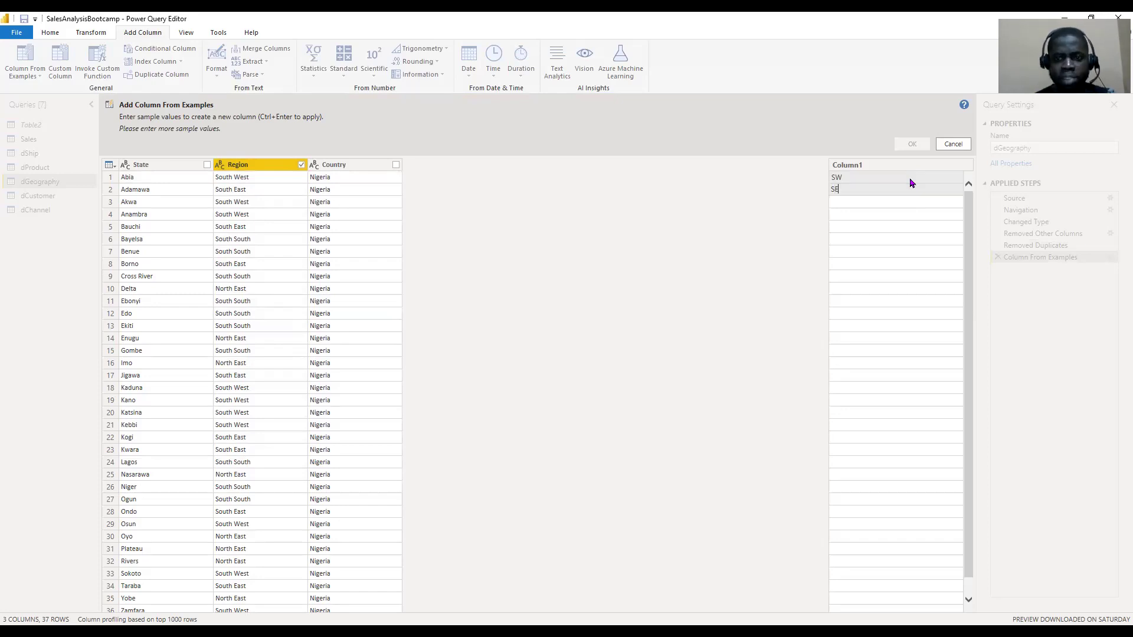
pyautogui.press('Return')
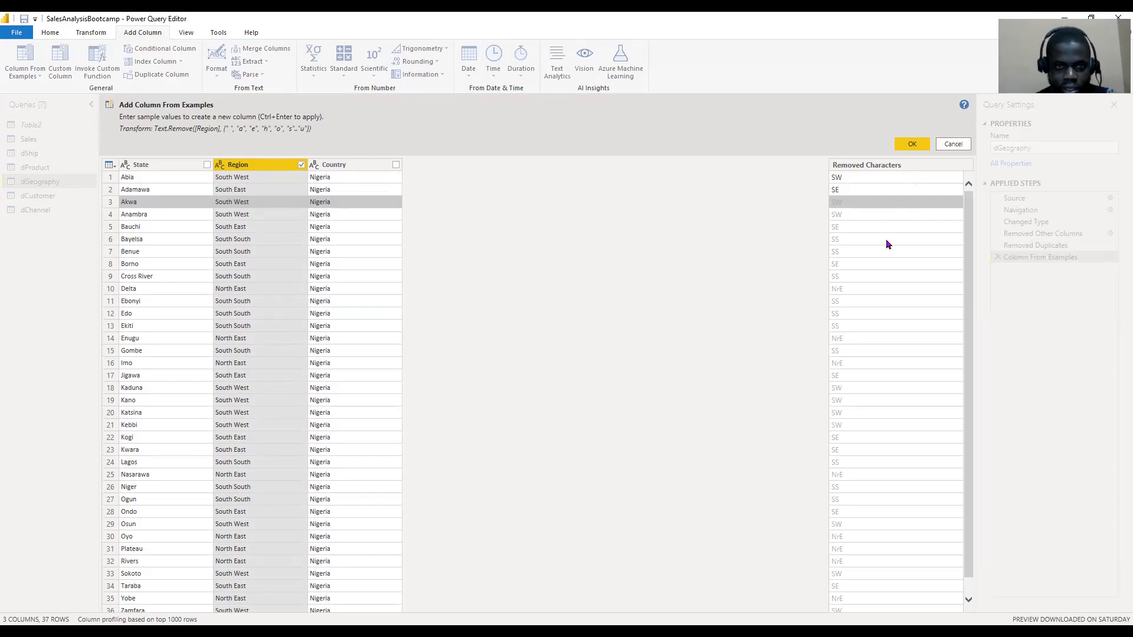
# Correct the North East samples in the Delta and Oyo rows to NE, check the remaining rows, and create the column.
pyautogui.keyDown('shift'); pyautogui.click(872, 255); pyautogui.keyUp('shift')
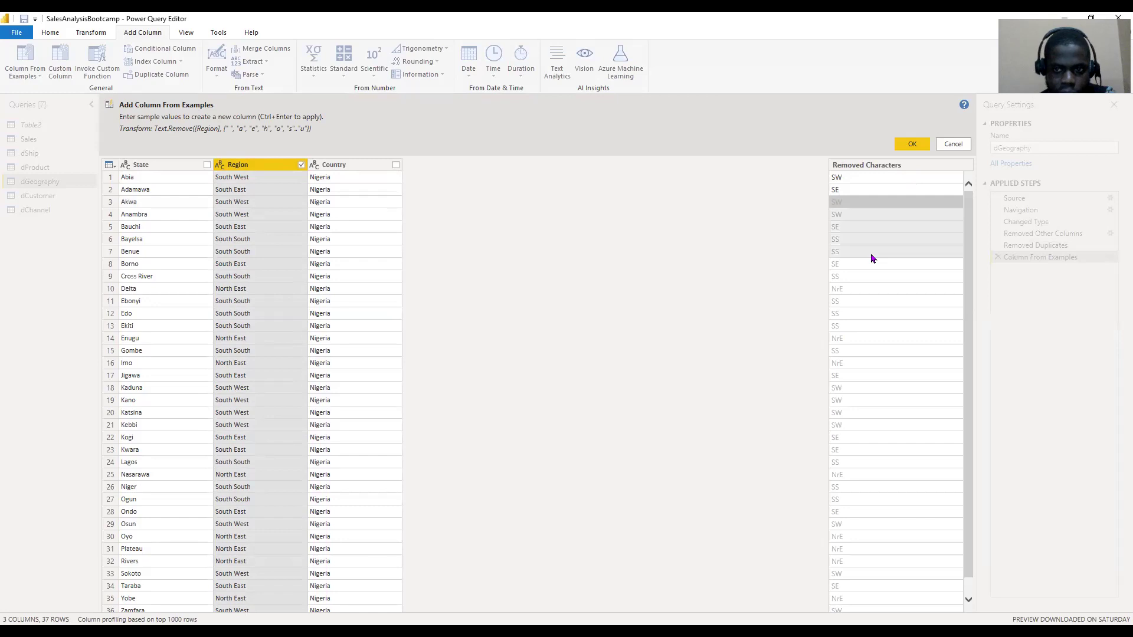
pyautogui.keyDown('shift'); pyautogui.click(855, 291); pyautogui.keyUp('shift')
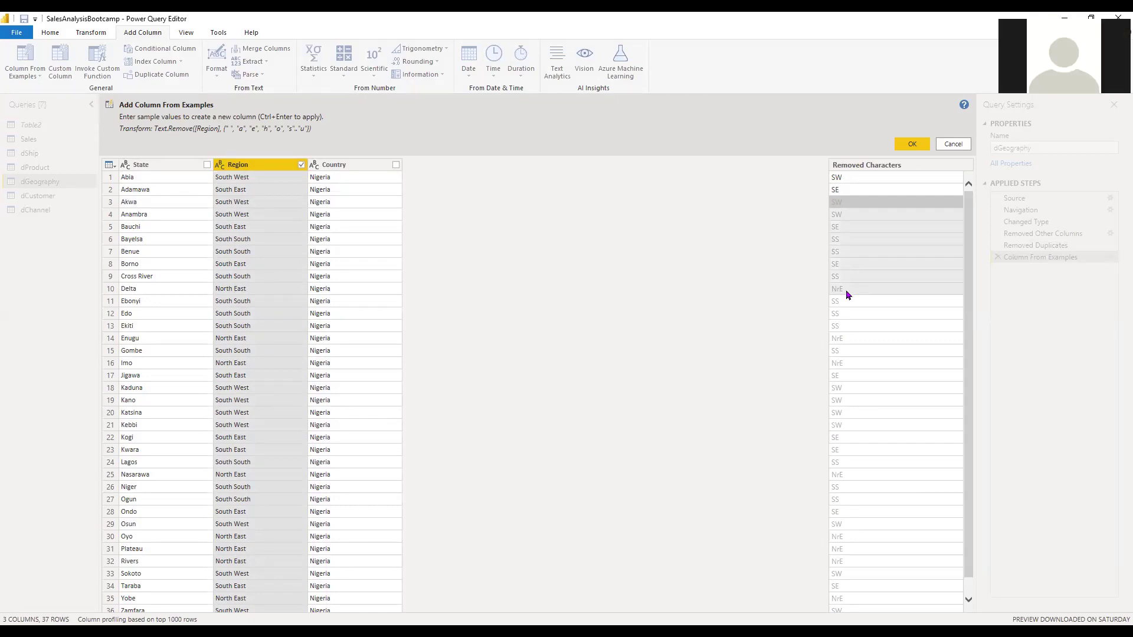
pyautogui.click(849, 291)
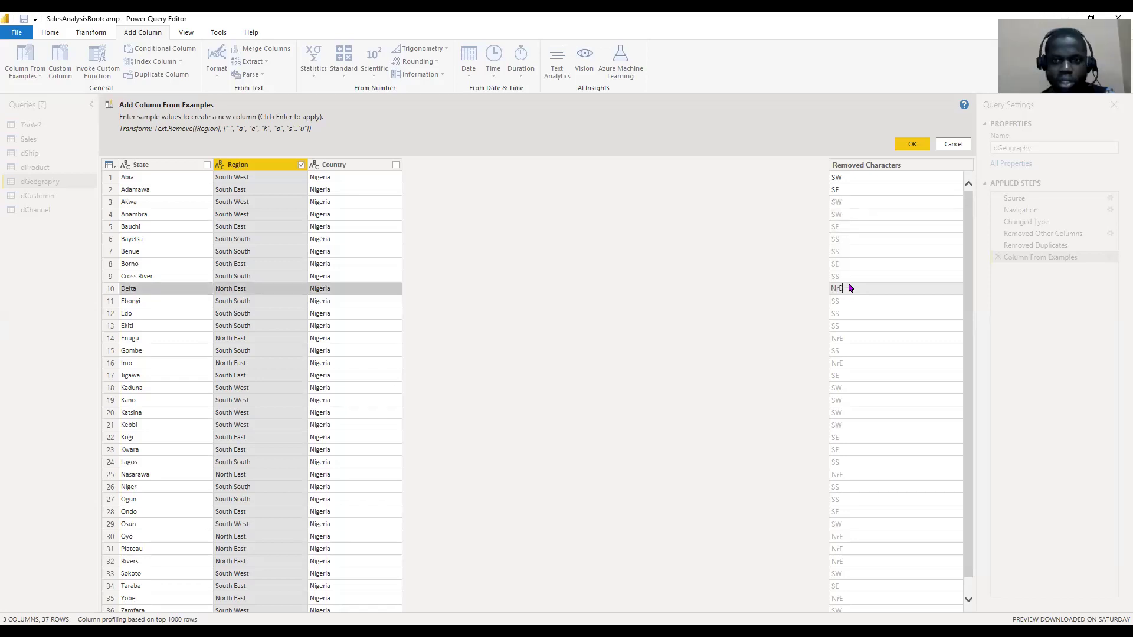
pyautogui.press('Left')
pyautogui.press('BackSpace')
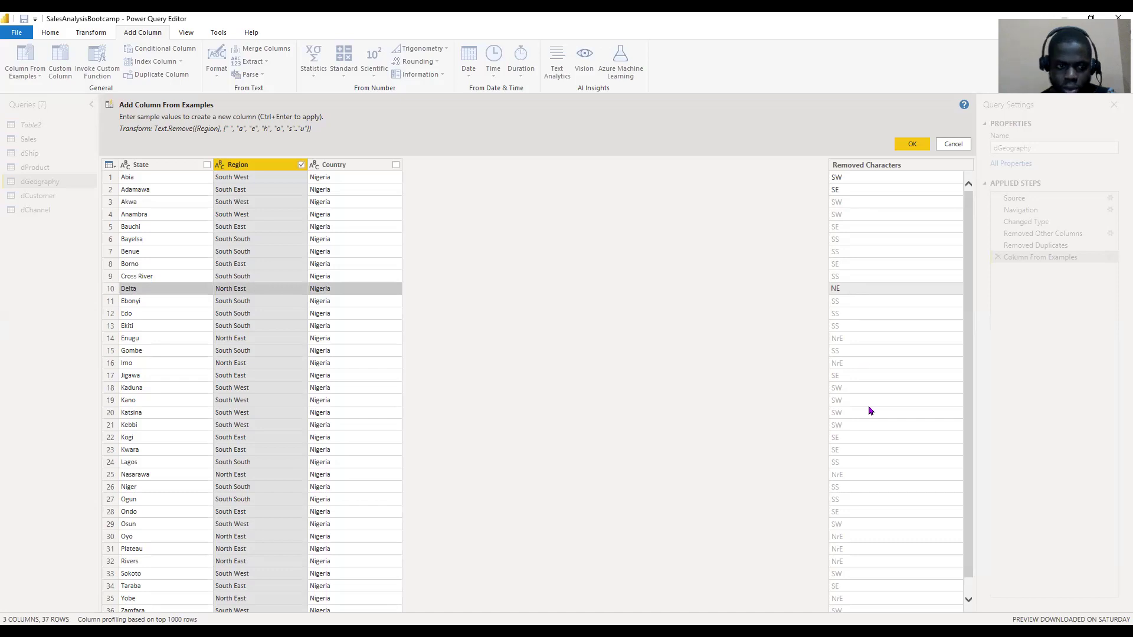
pyautogui.click(850, 542)
pyautogui.write('NE')
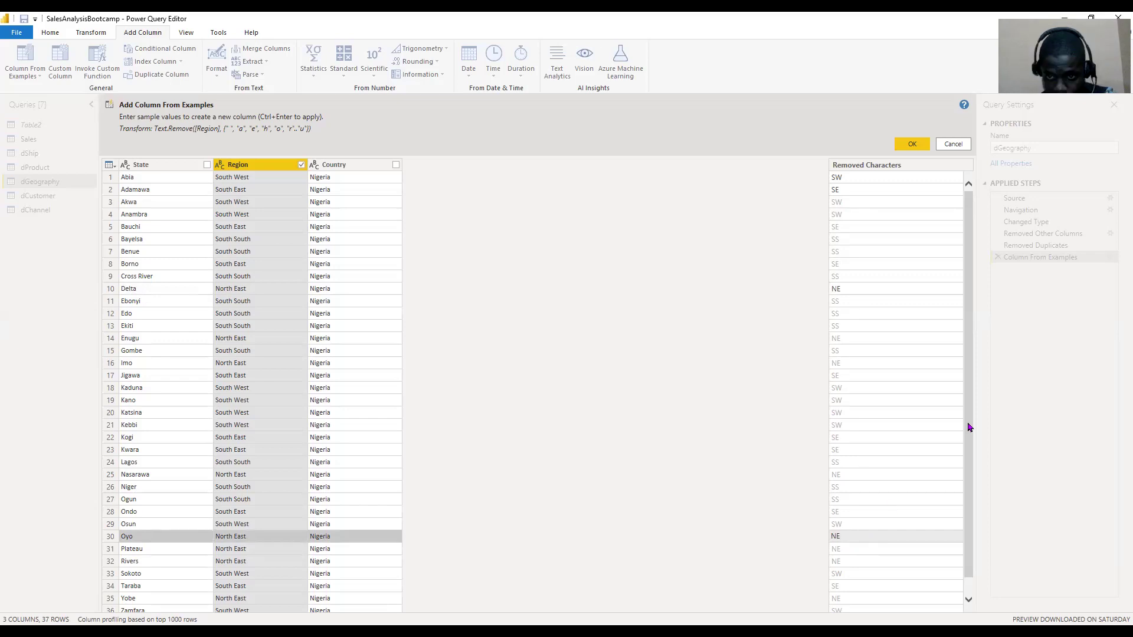
pyautogui.scroll(-1, 973, 445)
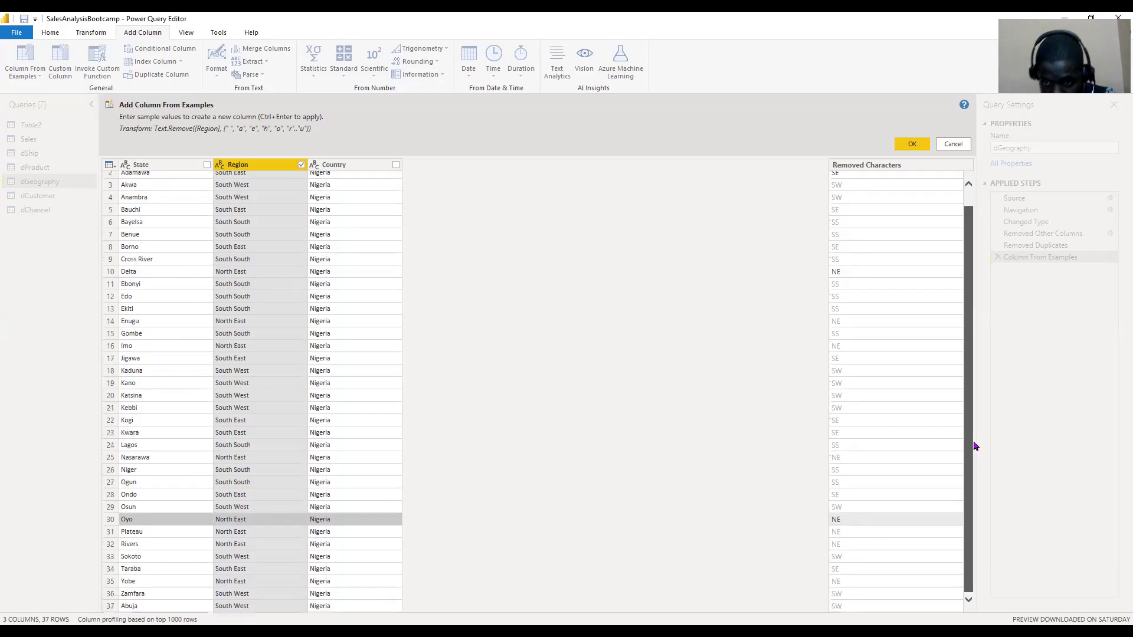
pyautogui.scroll(1, 960, 210)
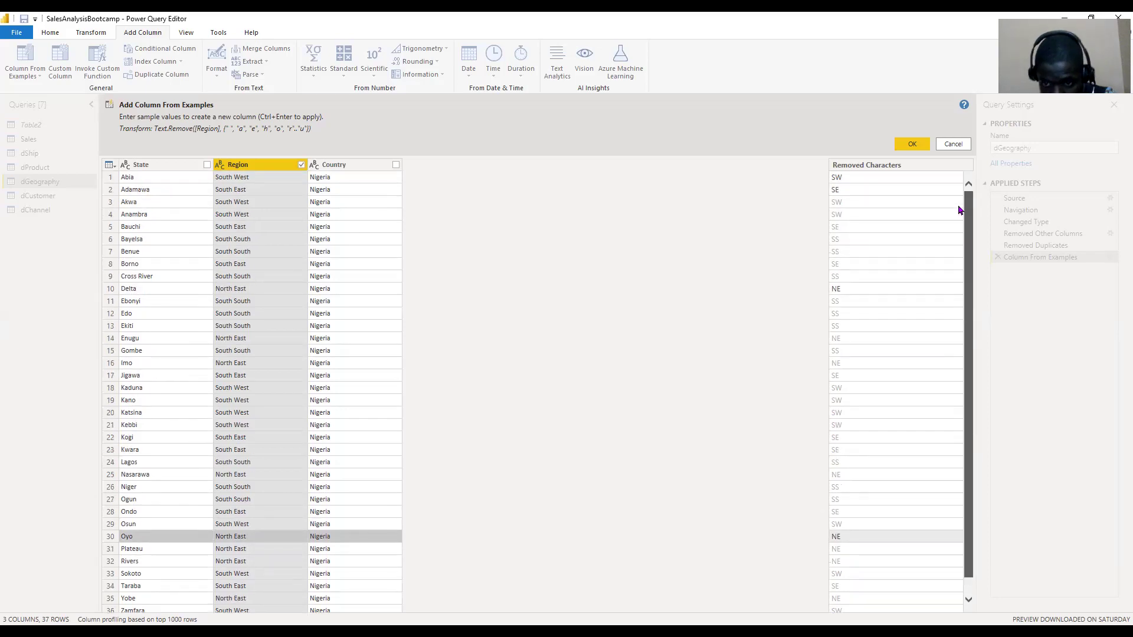
pyautogui.click(925, 148)
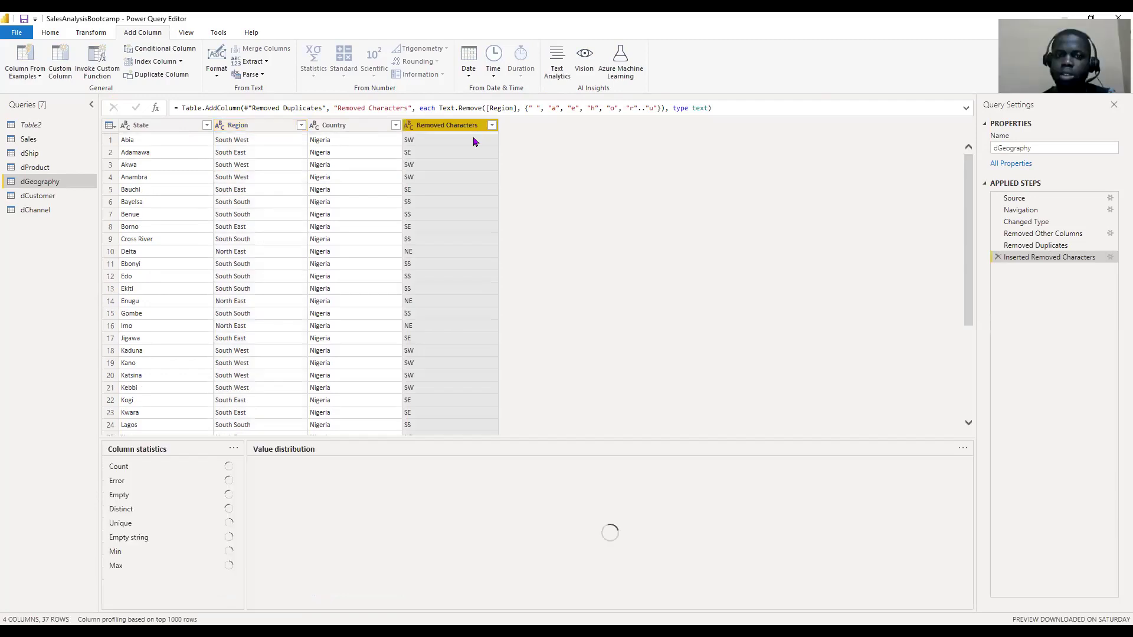
# Rename the new abbreviation column in dGeography as Regions.
pyautogui.doubleClick(474, 129)
pyautogui.hotkey('ctrl', 'a')
pyautogui.write('Regions')
pyautogui.press('Return')
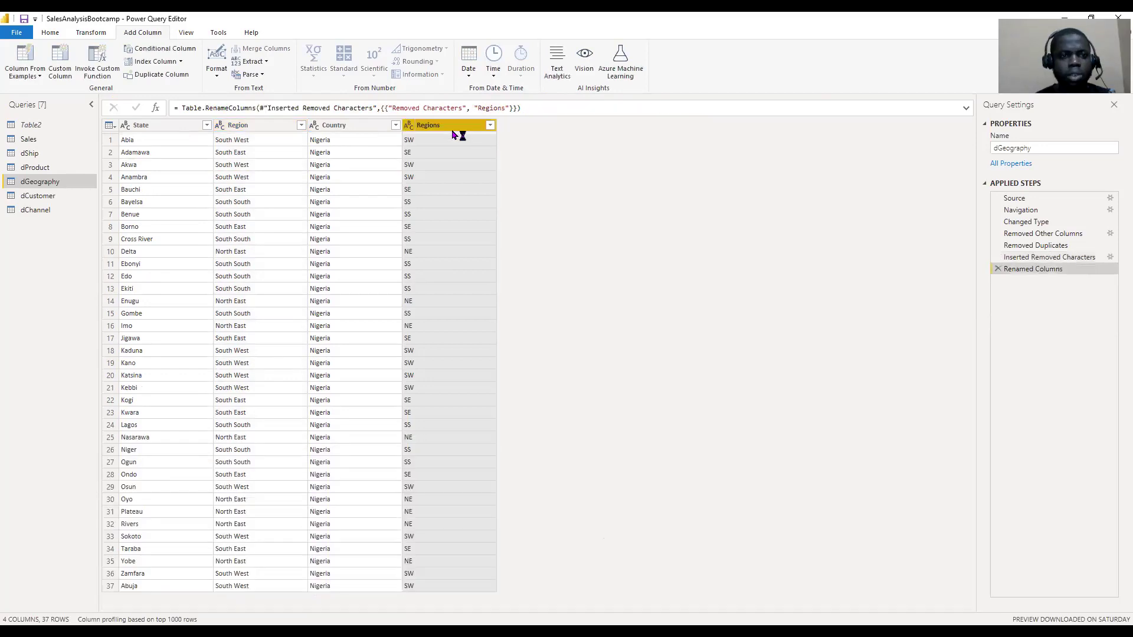
# Leave the Region column's name as is, apply the dGeography query changes, and return to the Power BI report page.
pyautogui.doubleClick(277, 128)
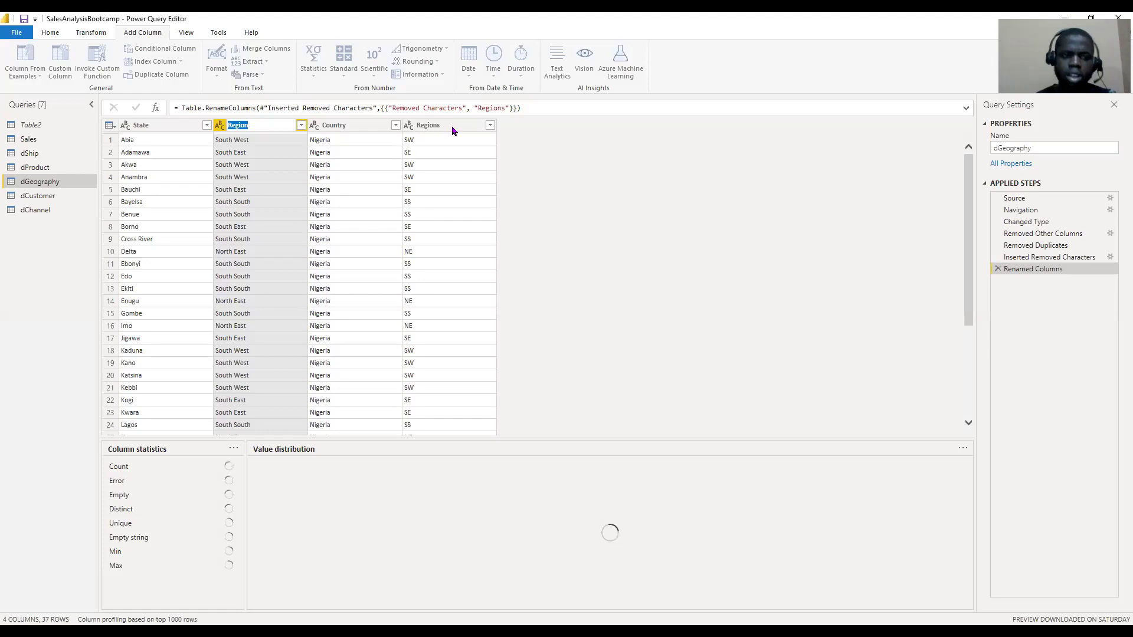
pyautogui.click(56, 33)
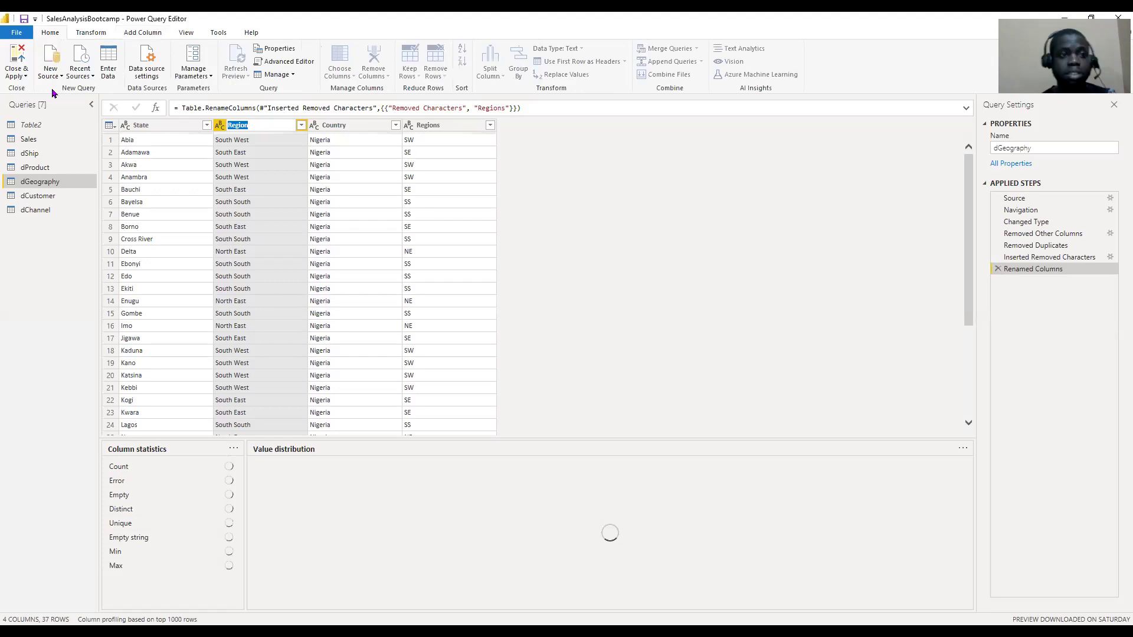
pyautogui.click(51, 107)
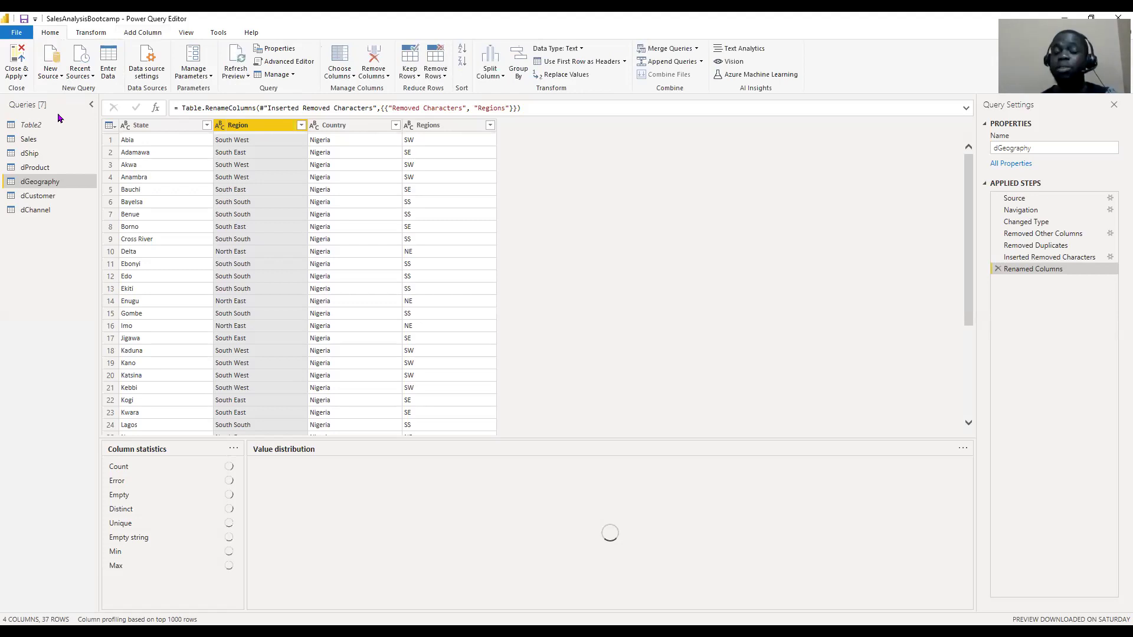
pyautogui.hotkey('alt', 'Tab')
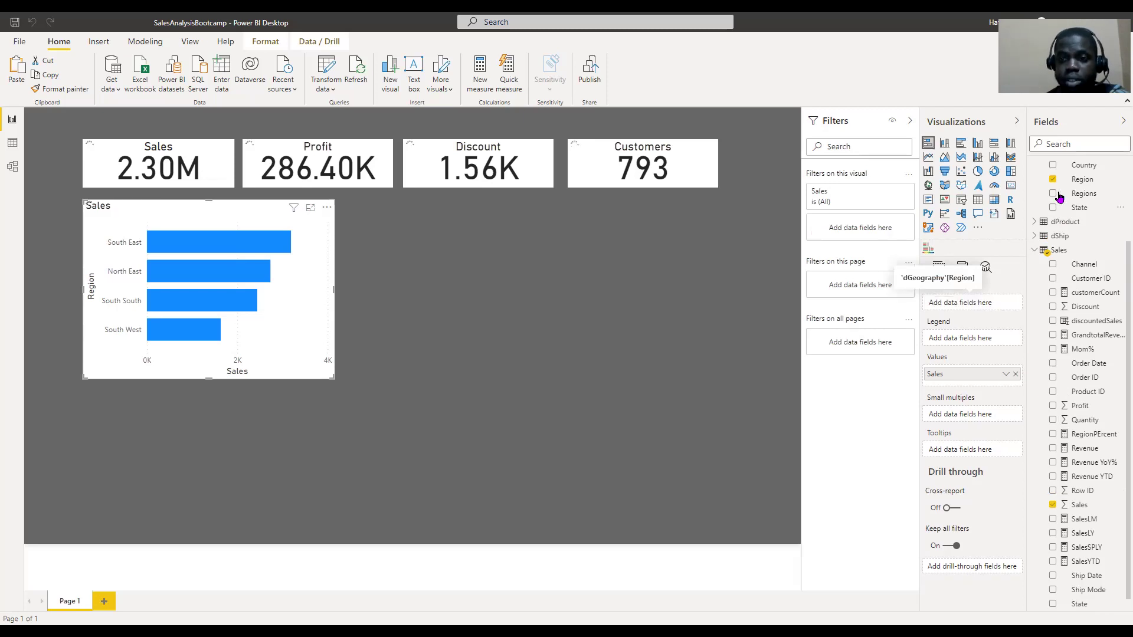
# Replace Region with Regions on the bar chart's axis, then make the chart slightly narrower and taller.
pyautogui.click(1053, 193)
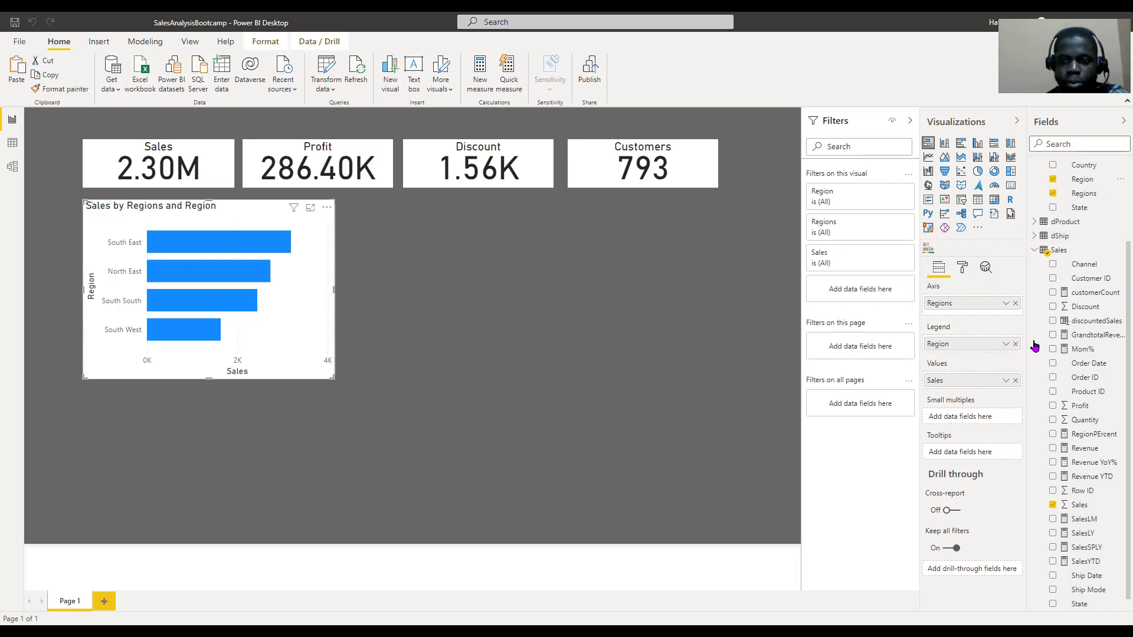
pyautogui.moveTo(1034, 346); pyautogui.dragTo(1036, 347)
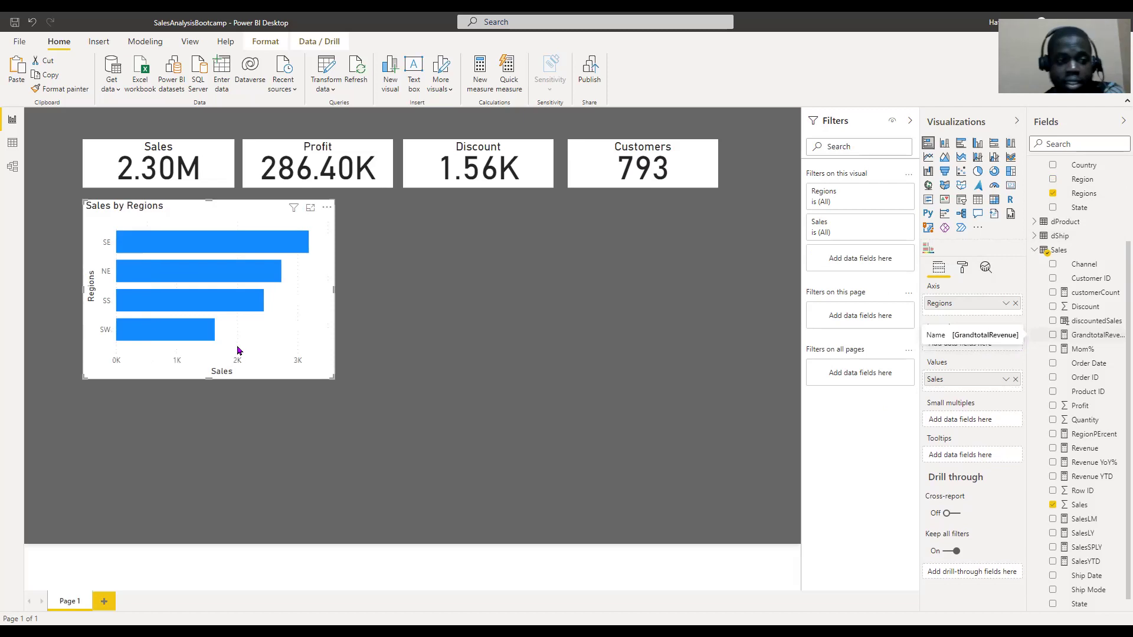
pyautogui.moveTo(328, 381); pyautogui.dragTo(304, 387)
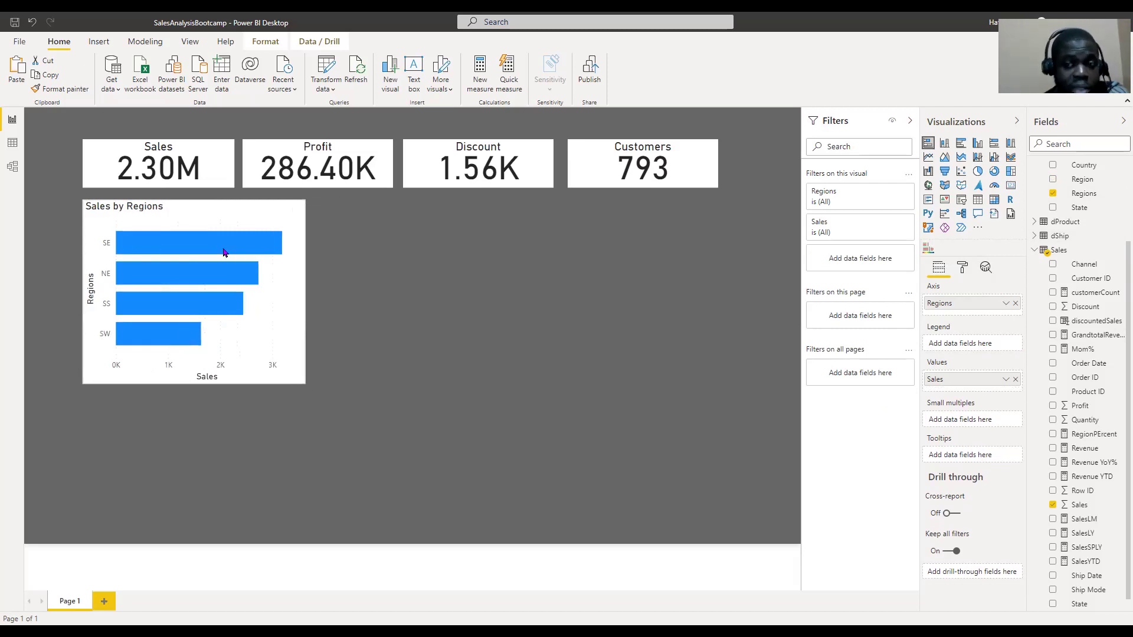
# Set the bar chart's default data color to the custom green #34A452.
pyautogui.click(960, 278)
pyautogui.click(956, 406)
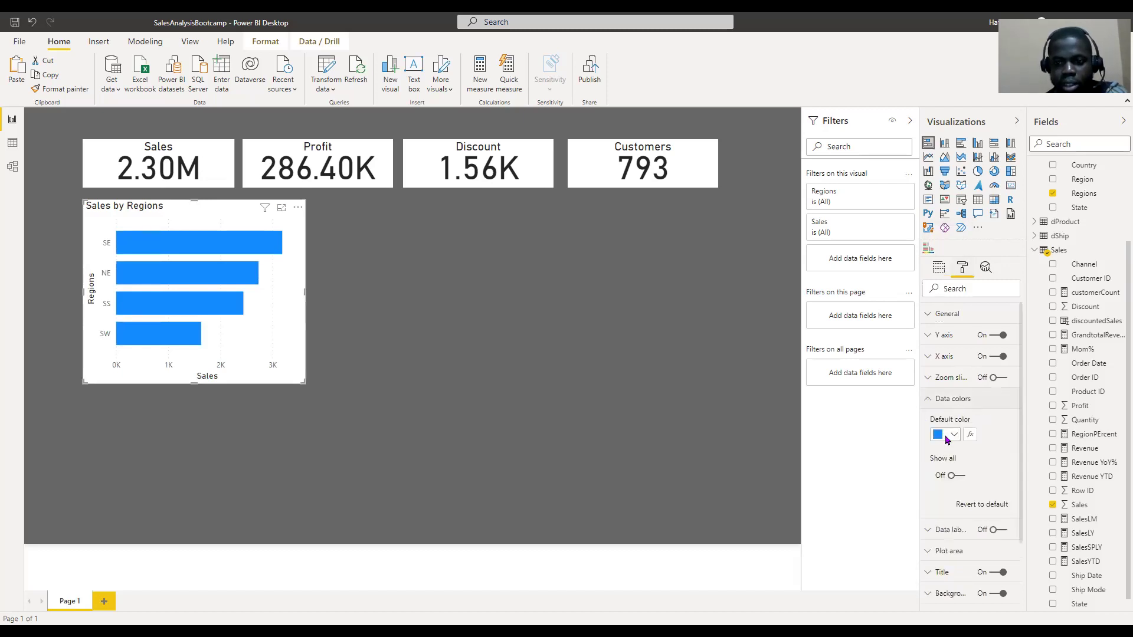
pyautogui.click(953, 439)
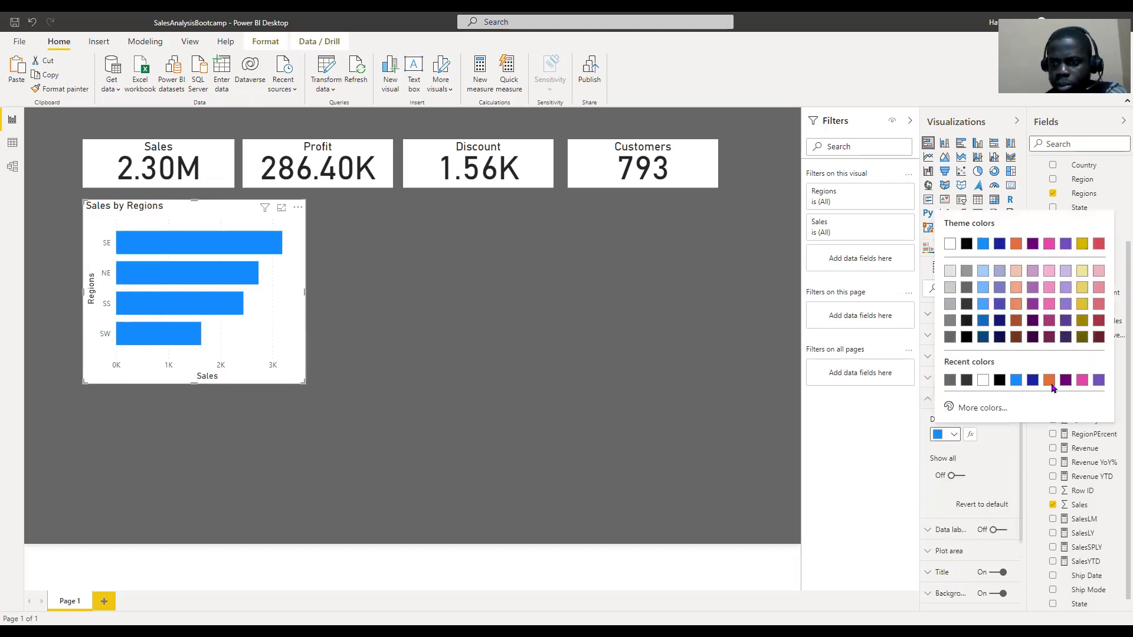
pyautogui.click(975, 408)
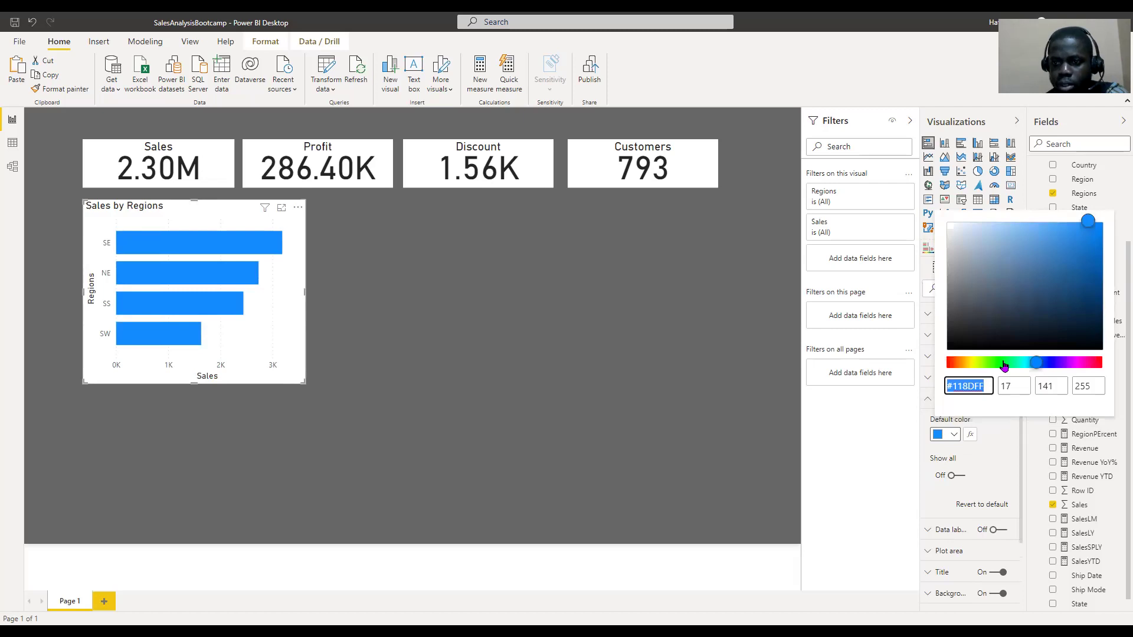
pyautogui.click(1004, 363)
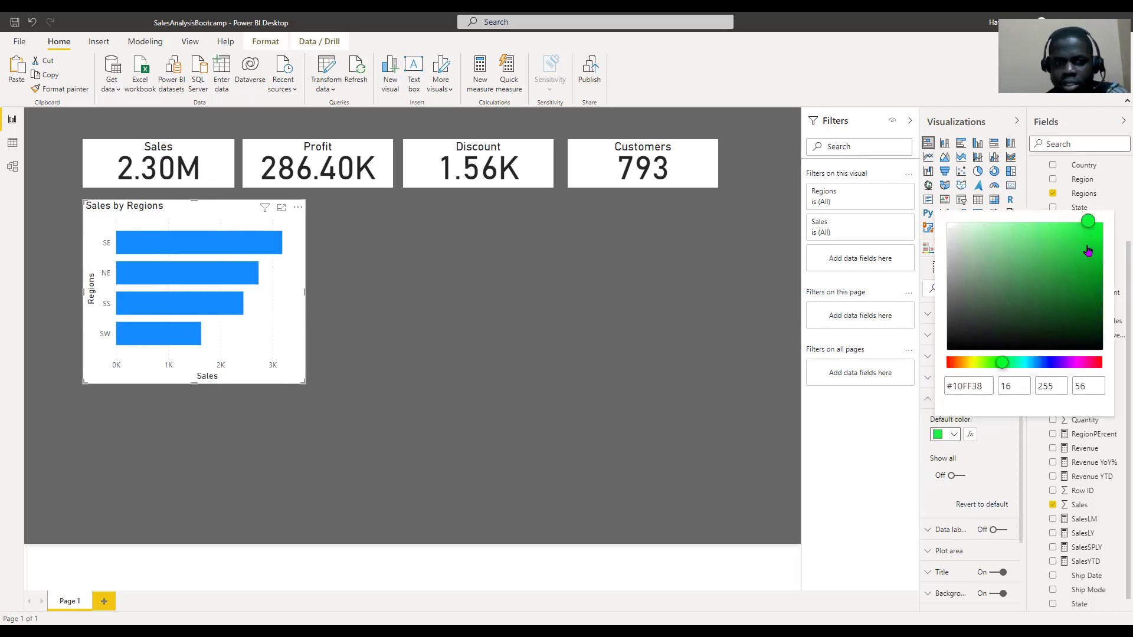
pyautogui.click(989, 362)
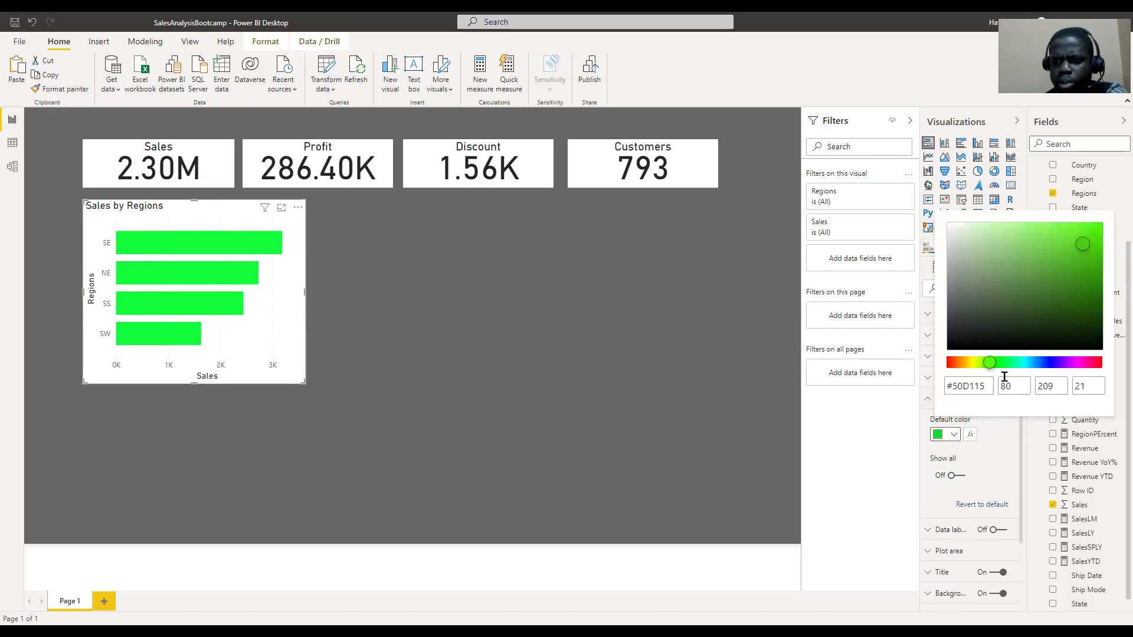
pyautogui.click(1004, 362)
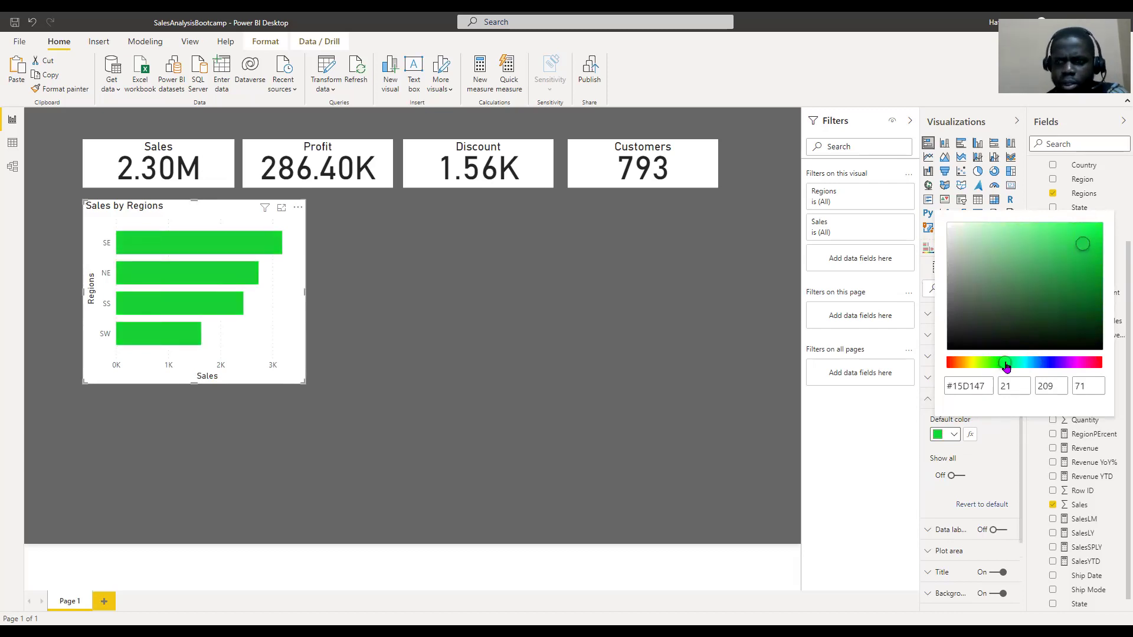
pyautogui.click(1053, 270)
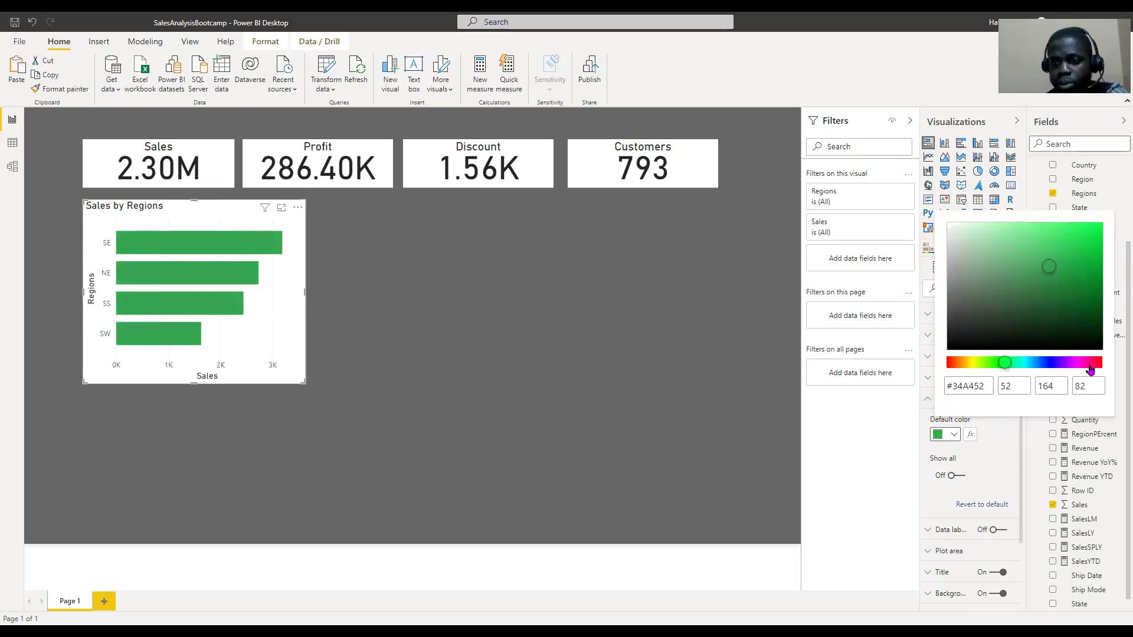
# Change the Sales by Regions chart's default data color to the custom blue #2522D2.
pyautogui.click(963, 363)
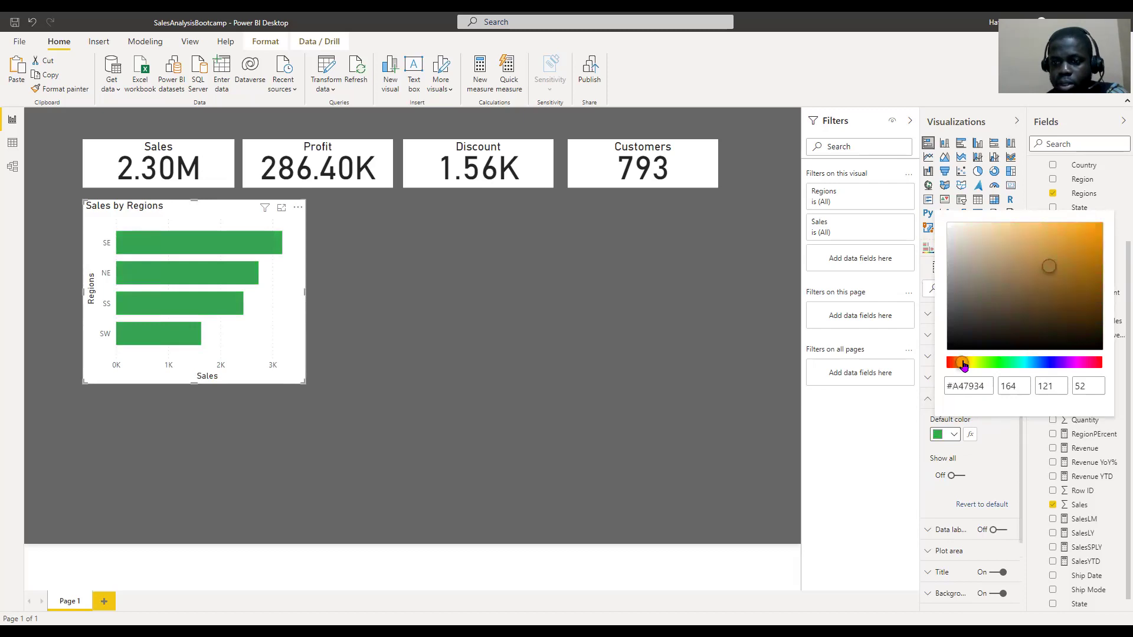
pyautogui.click(1081, 230)
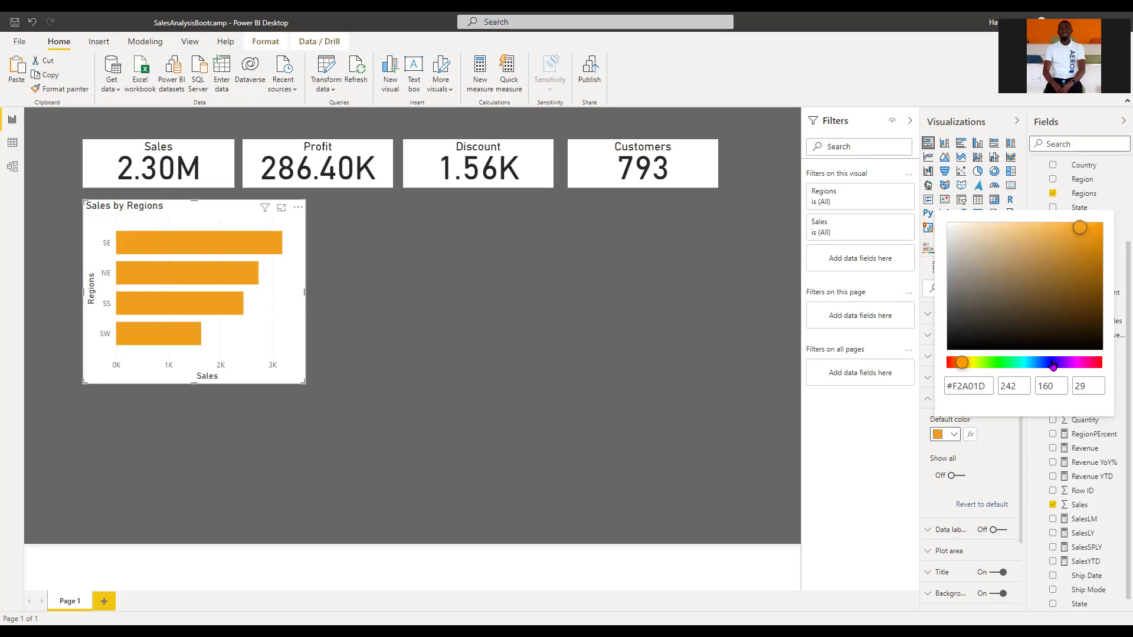
pyautogui.click(1076, 247)
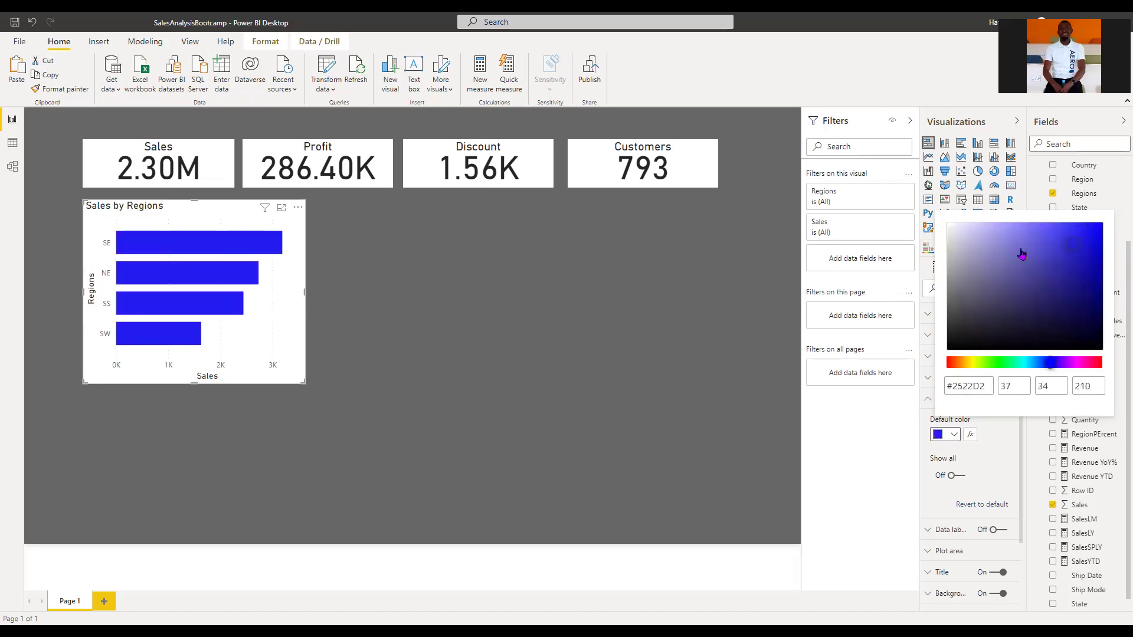
pyautogui.click(660, 267)
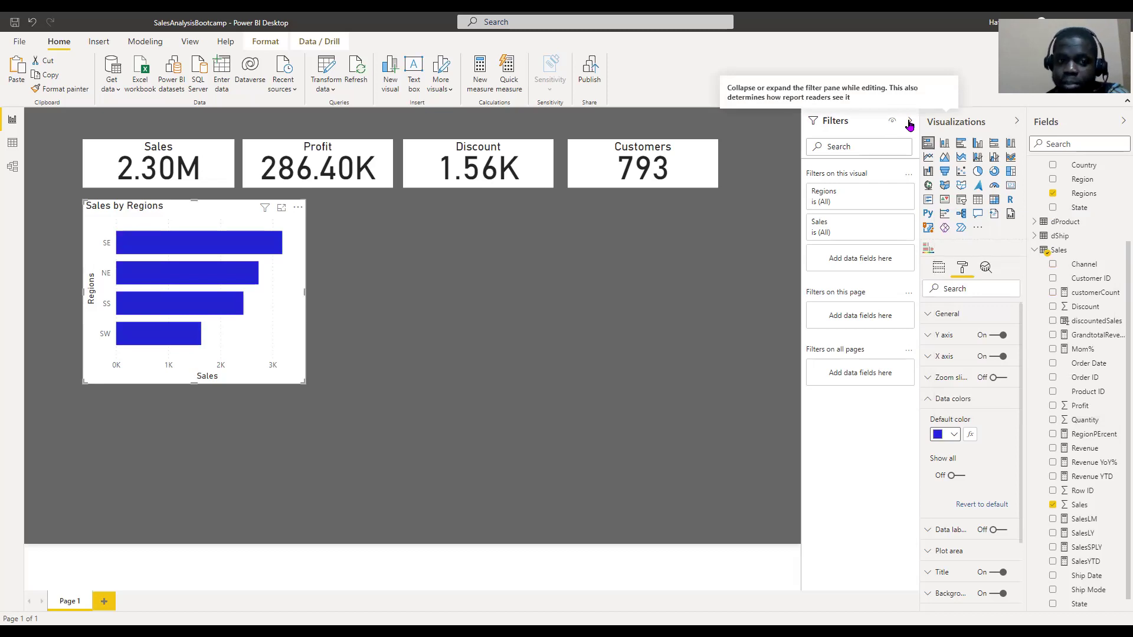
# Make the Sales by Regions bar chart slightly narrower and shorter, leaving room for a second chart beneath it.
pyautogui.click(301, 387)
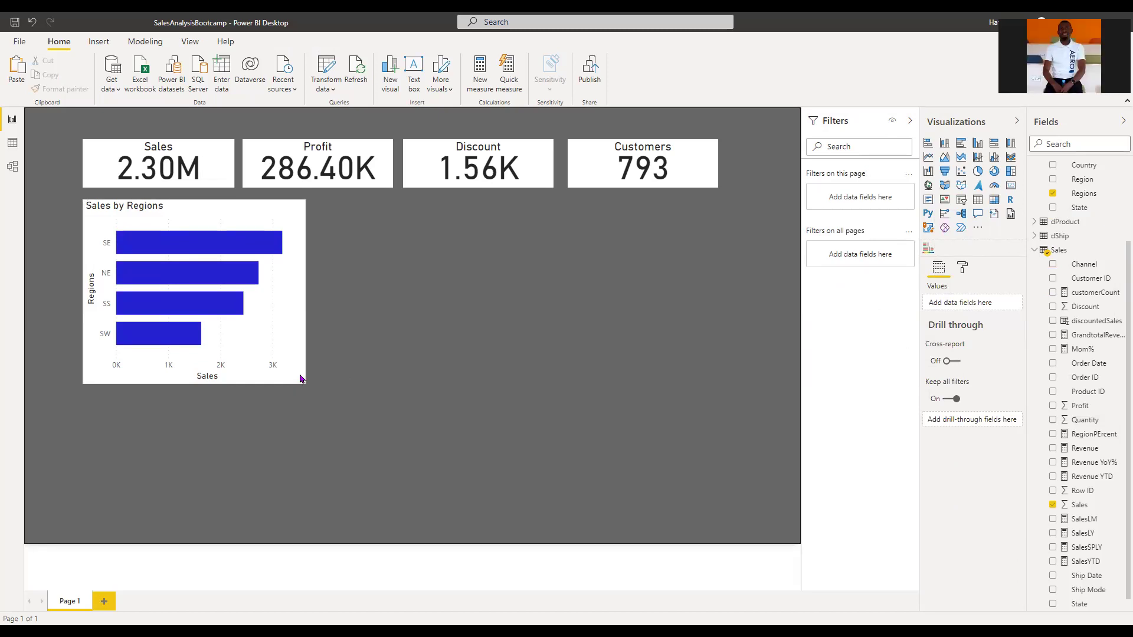
pyautogui.click(300, 378)
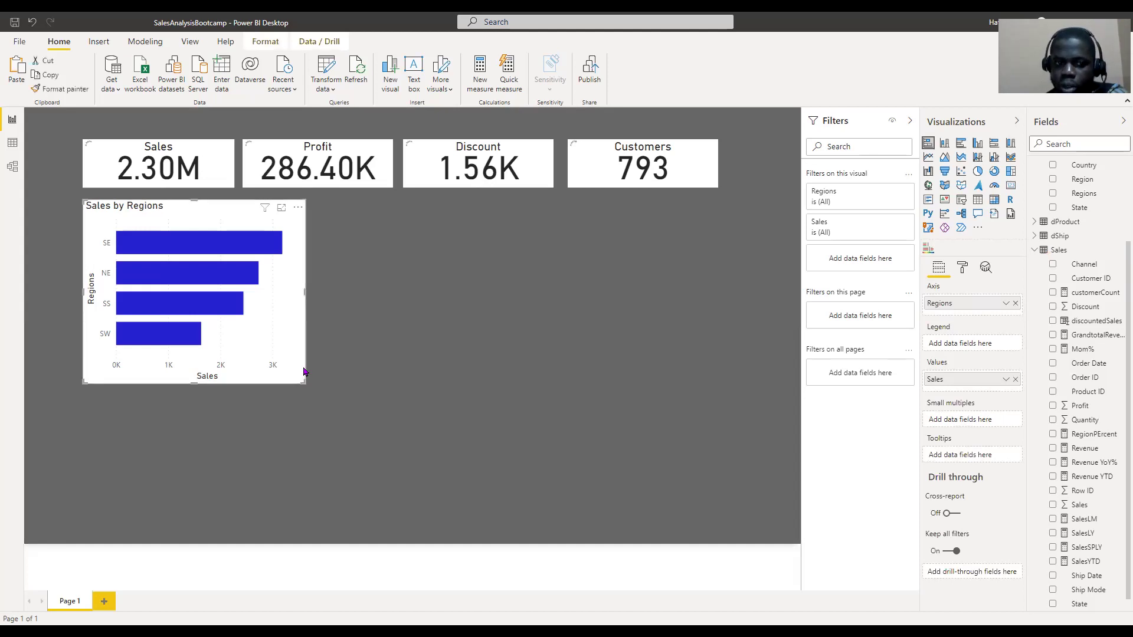
pyautogui.moveTo(303, 382)
pyautogui.mouseDown()
pyautogui.moveTo(303, 364)
pyautogui.moveTo(298, 379)
pyautogui.moveTo(311, 384)
pyautogui.mouseUp()
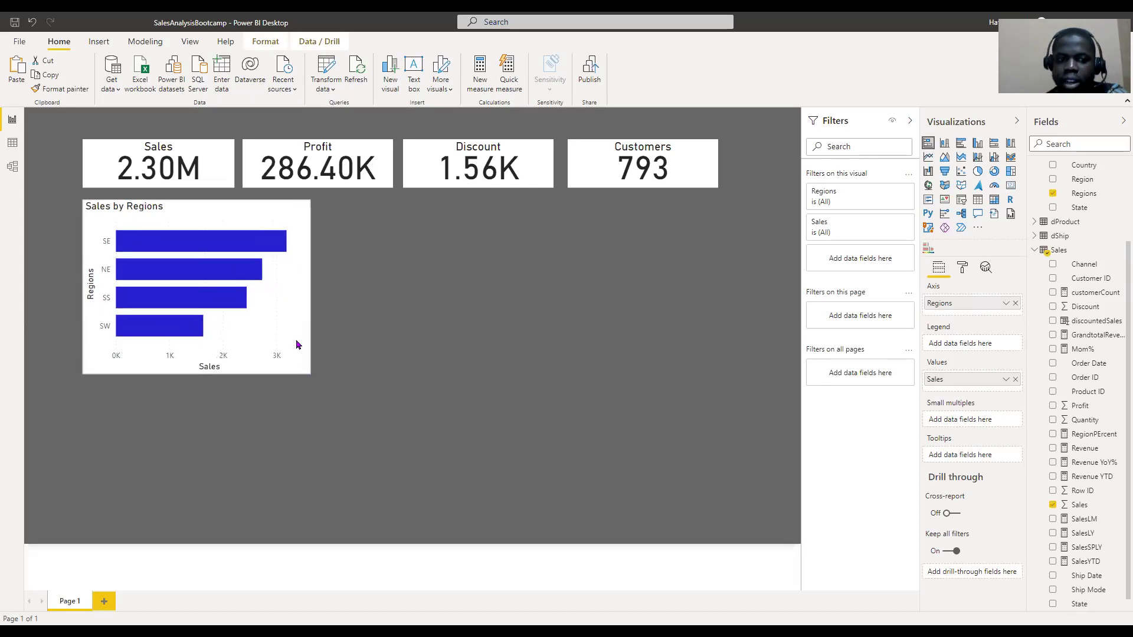
pyautogui.click(364, 294)
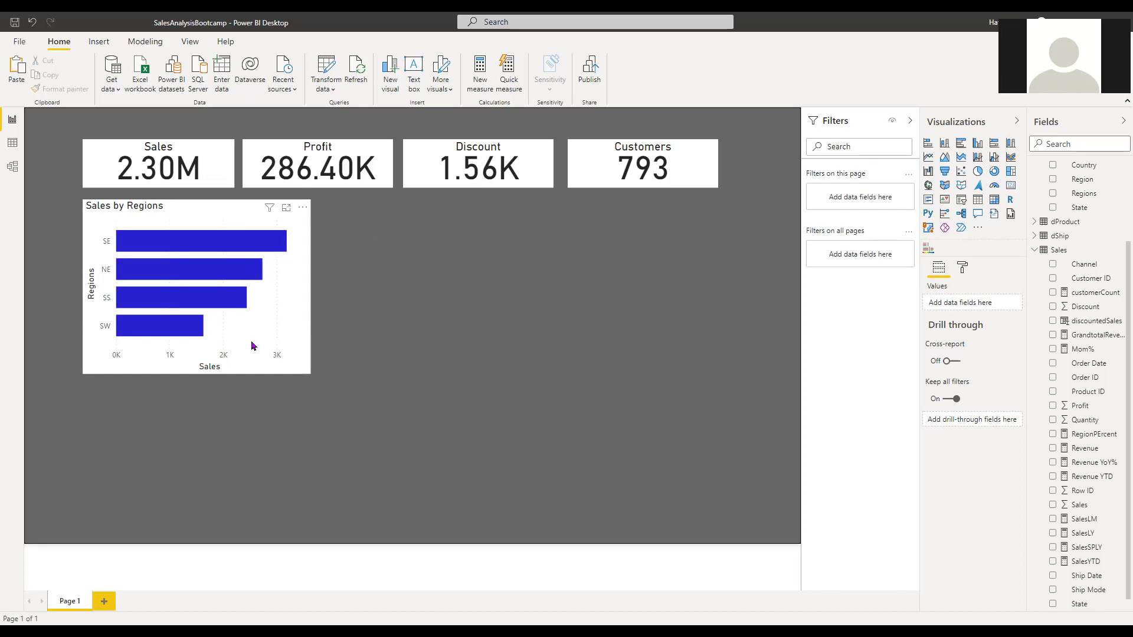
pyautogui.click(280, 352)
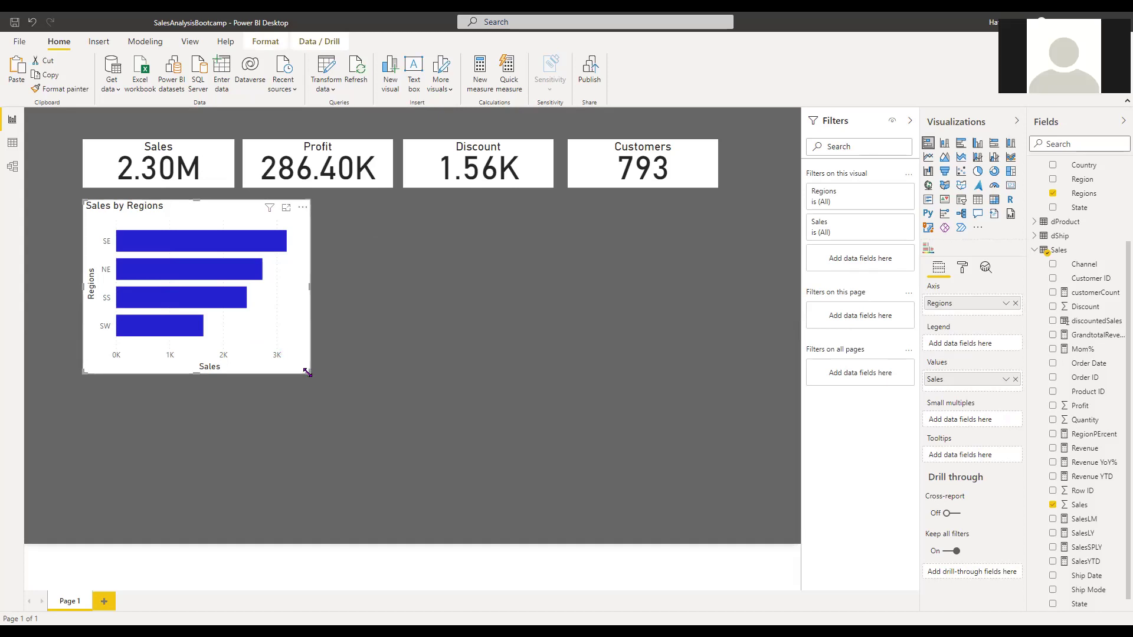
pyautogui.moveTo(308, 372); pyautogui.dragTo(296, 372)
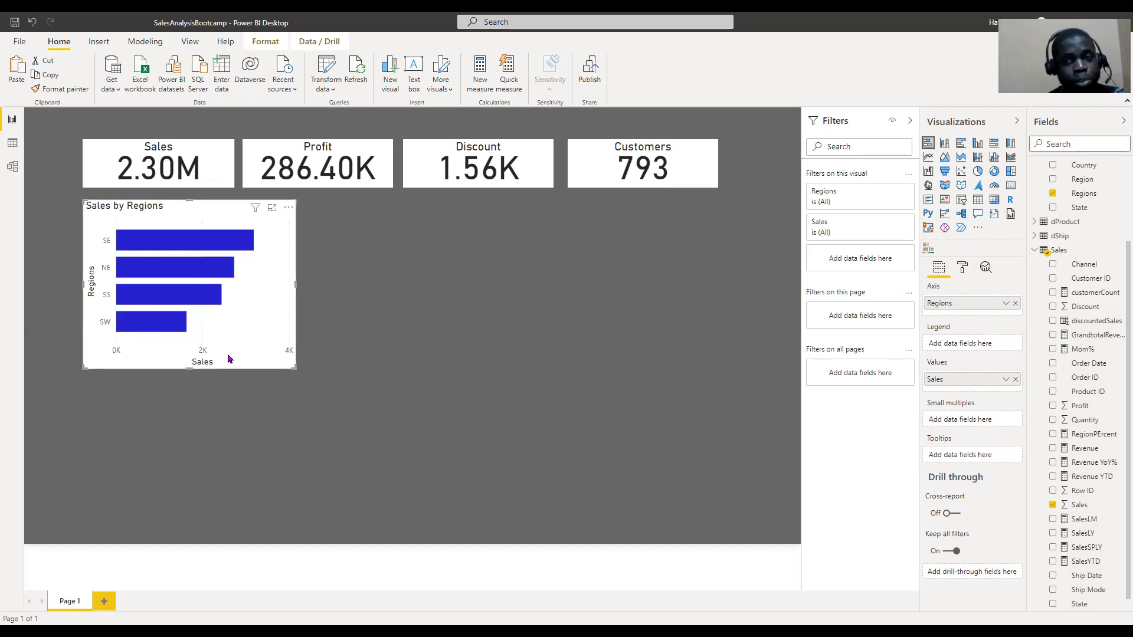
pyautogui.click(381, 287)
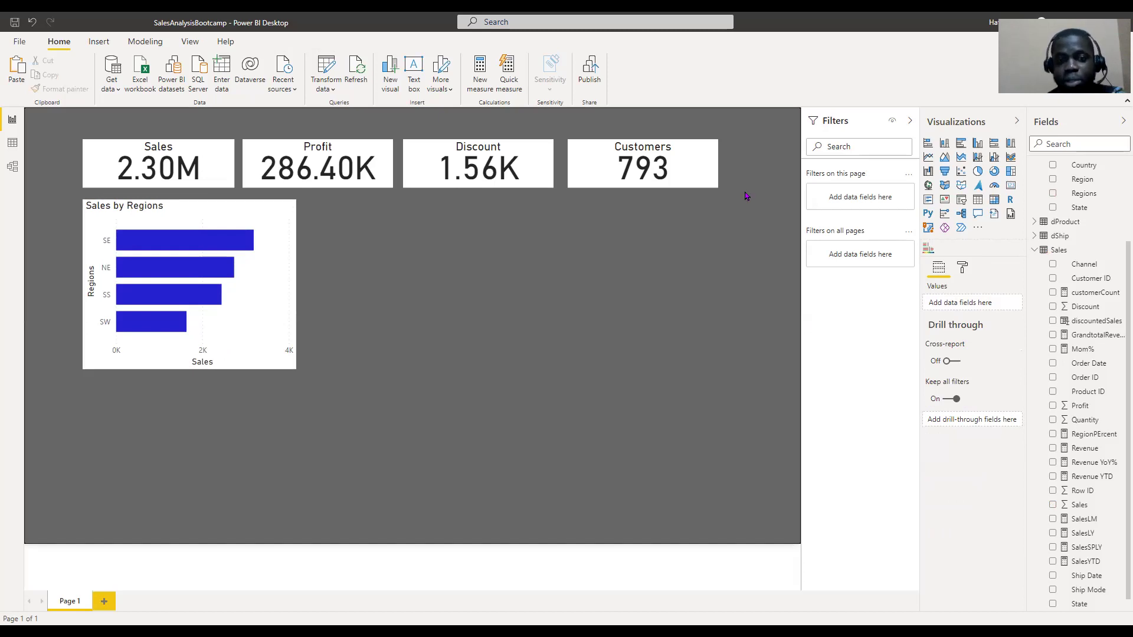
# Add a slightly shorter stacked bar chart below Sales by Regions, with dProduct Category on the axis and Sales as values.
pyautogui.click(928, 143)
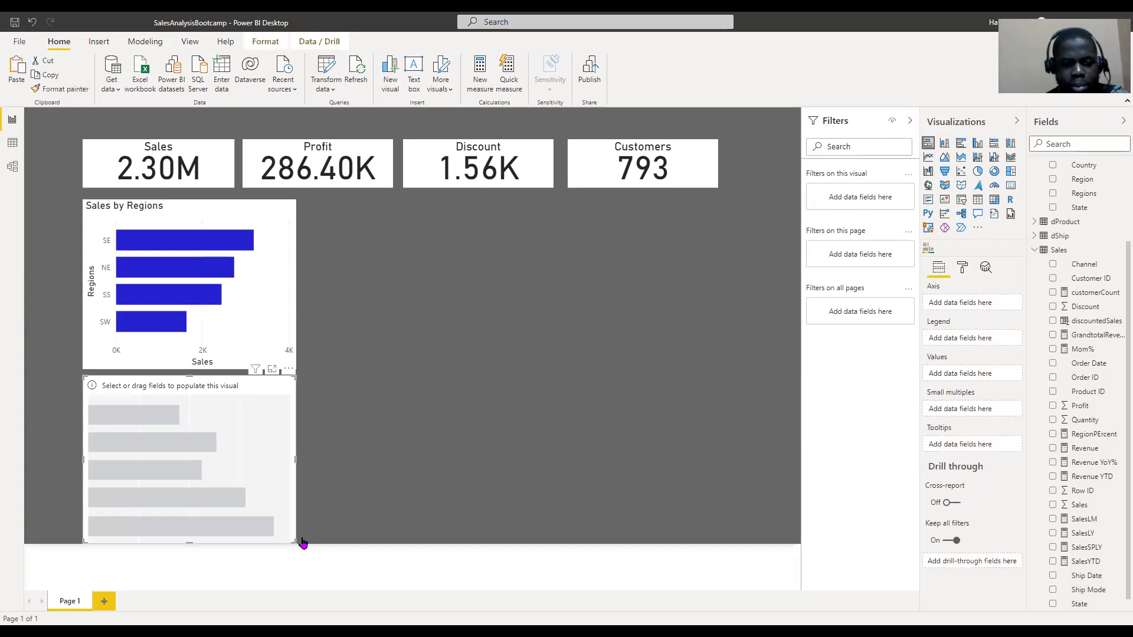
pyautogui.moveTo(292, 538); pyautogui.dragTo(301, 527)
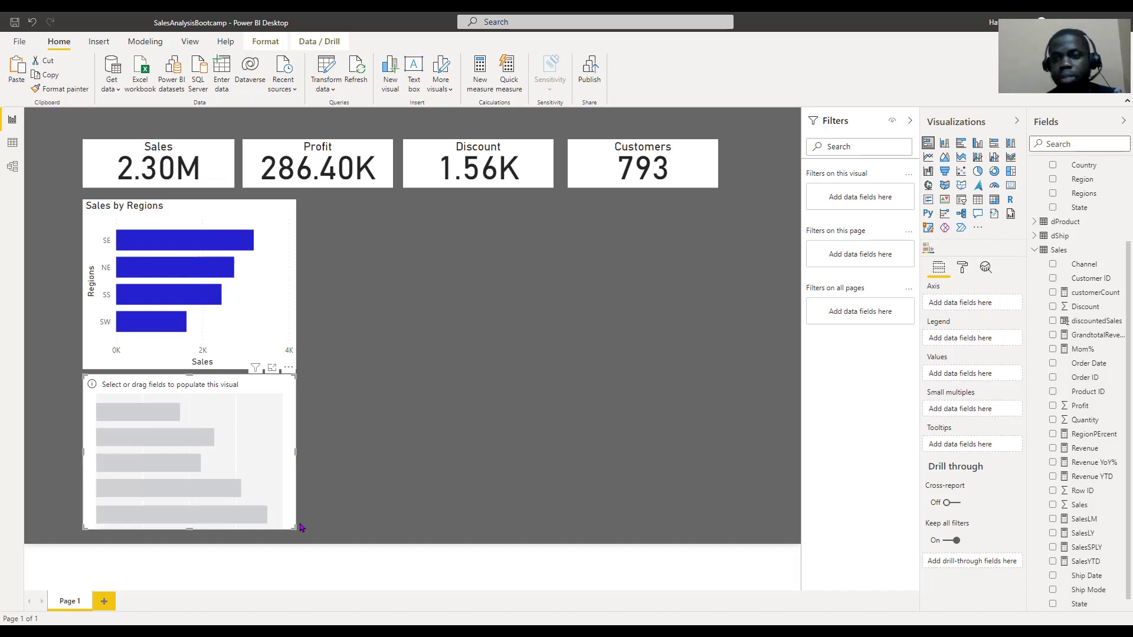
pyautogui.click(1041, 226)
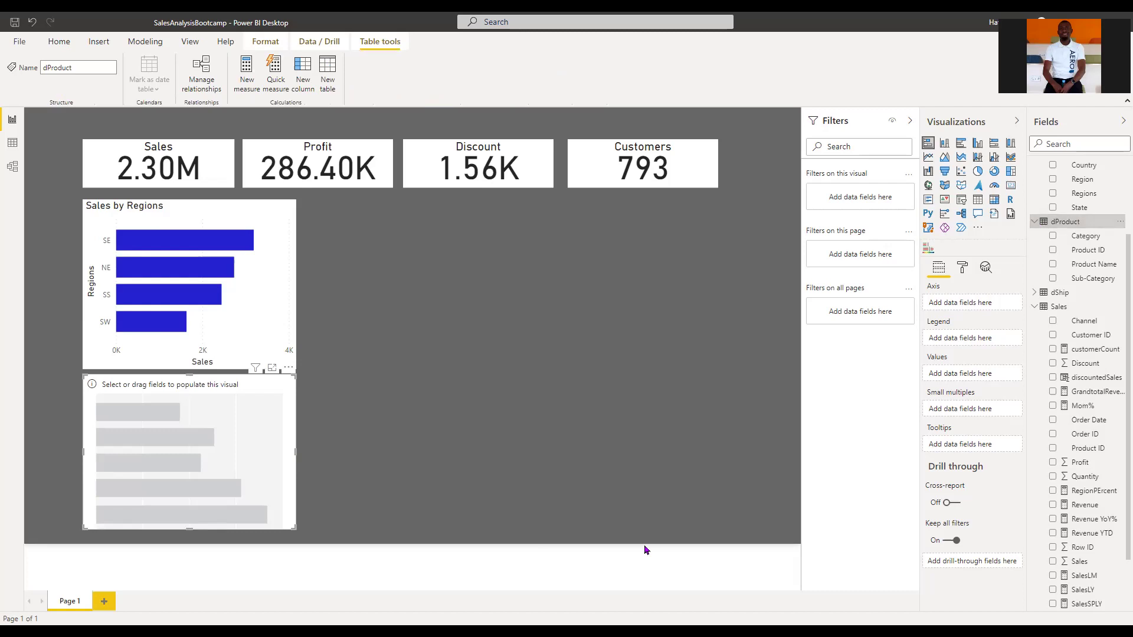
pyautogui.click(1052, 237)
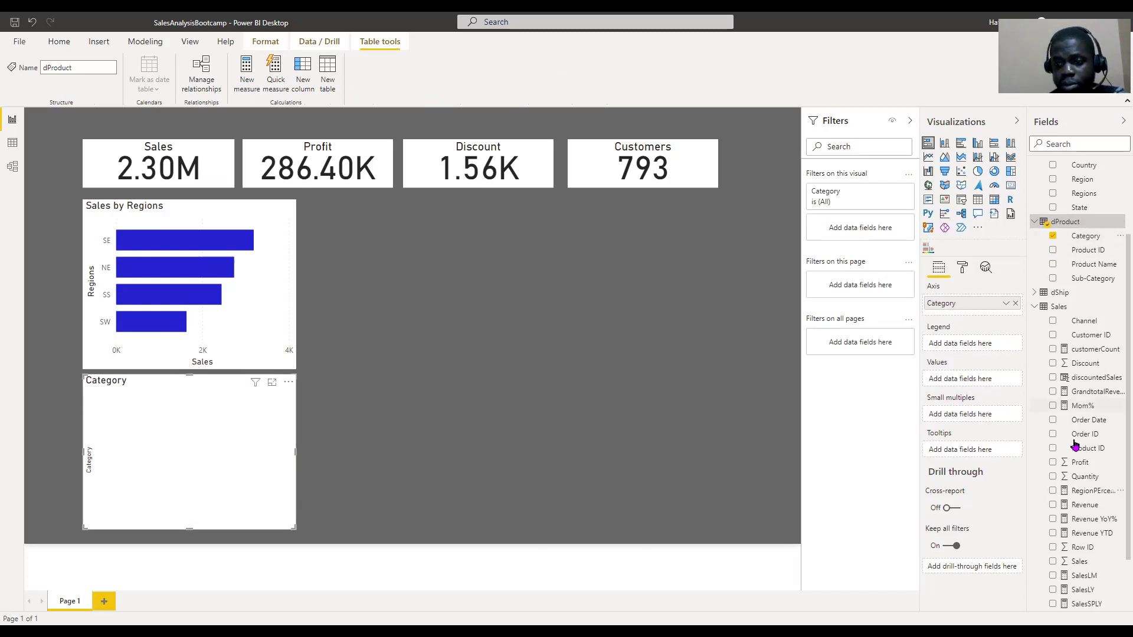
pyautogui.scroll(-1, 1056, 481)
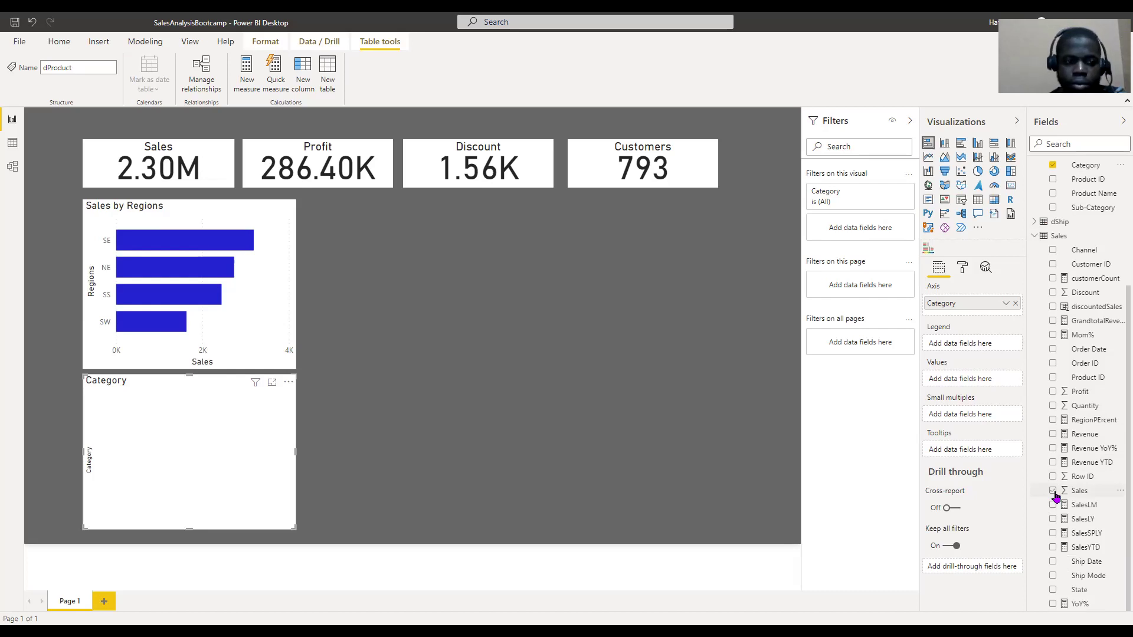
pyautogui.click(1054, 491)
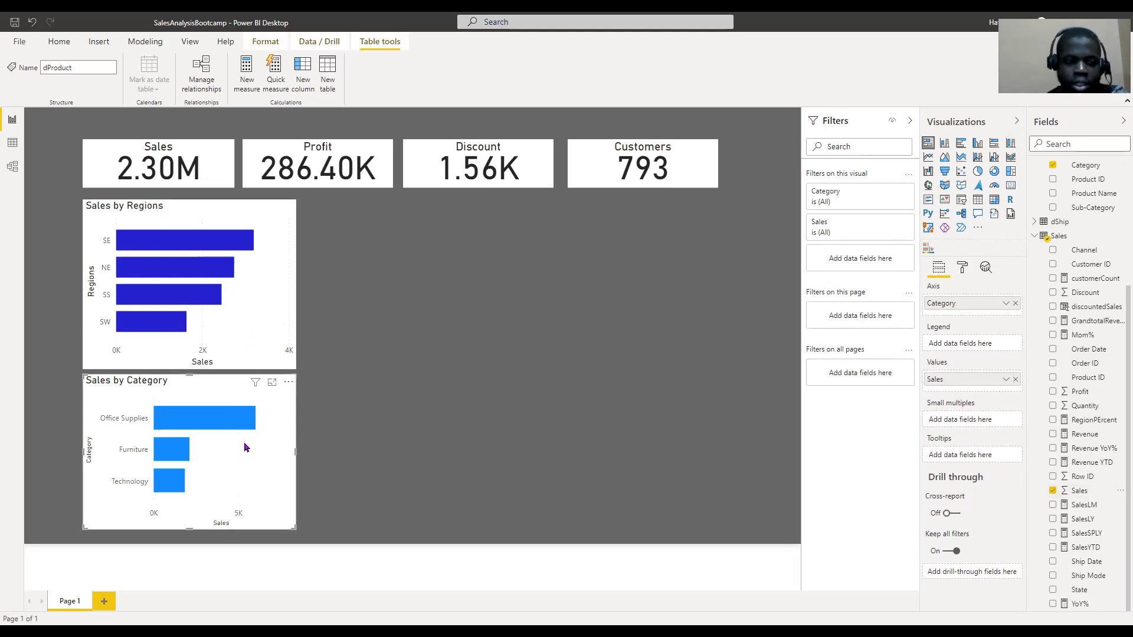
# Check the Office Supplies bar's value in the Category chart and open that chart's formatting options.
pyautogui.moveTo(238, 420)
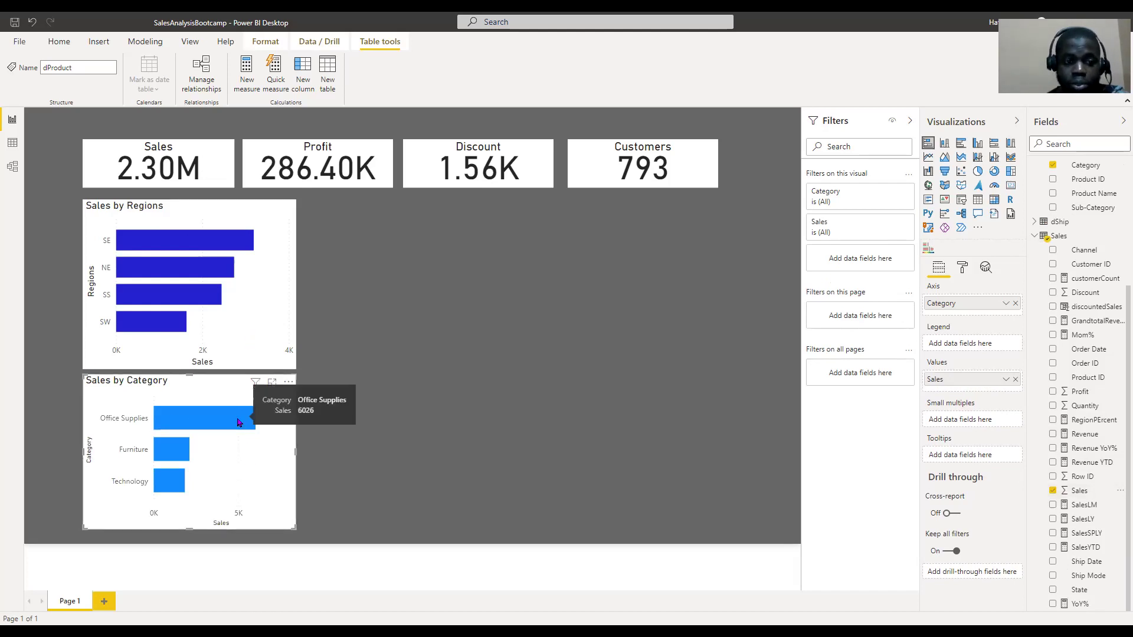
pyautogui.click(238, 421)
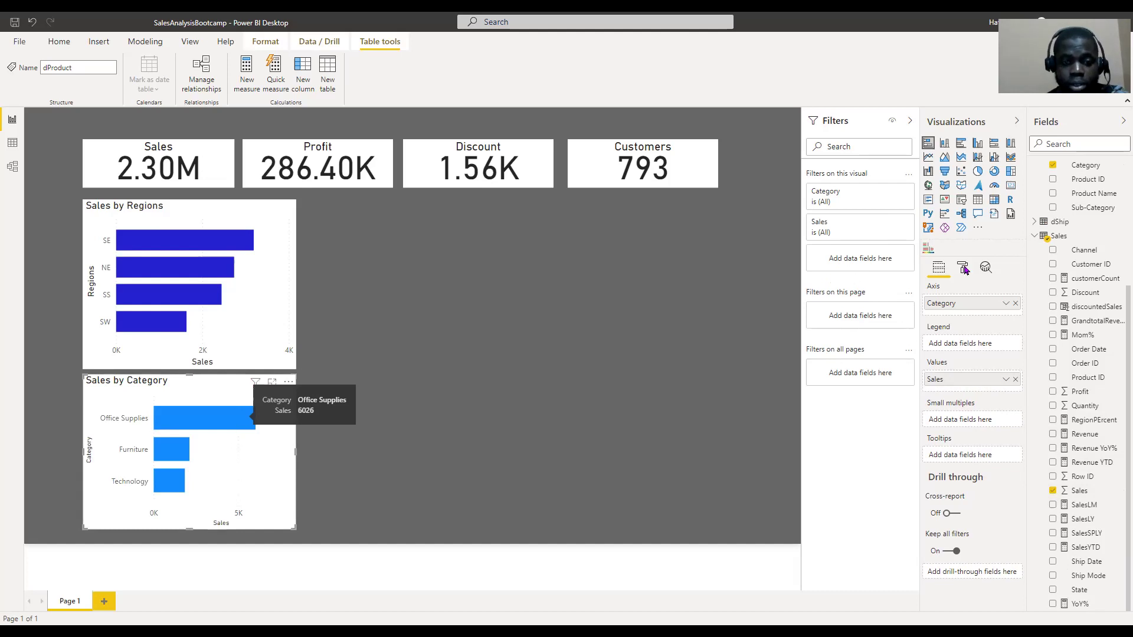
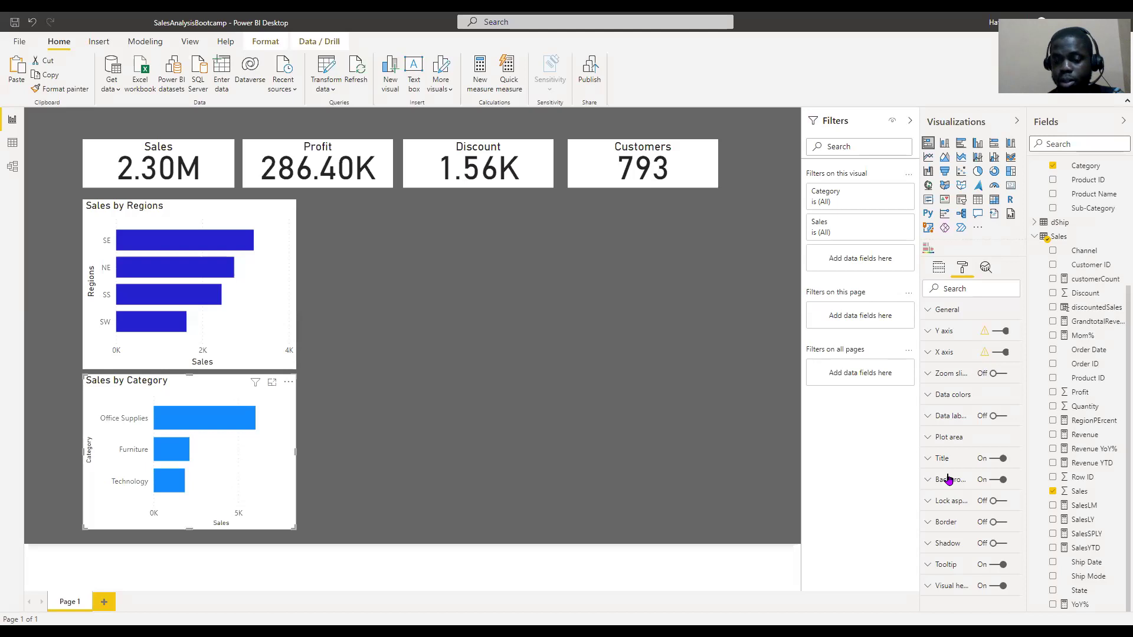
pyautogui.scroll(1, 949, 479)
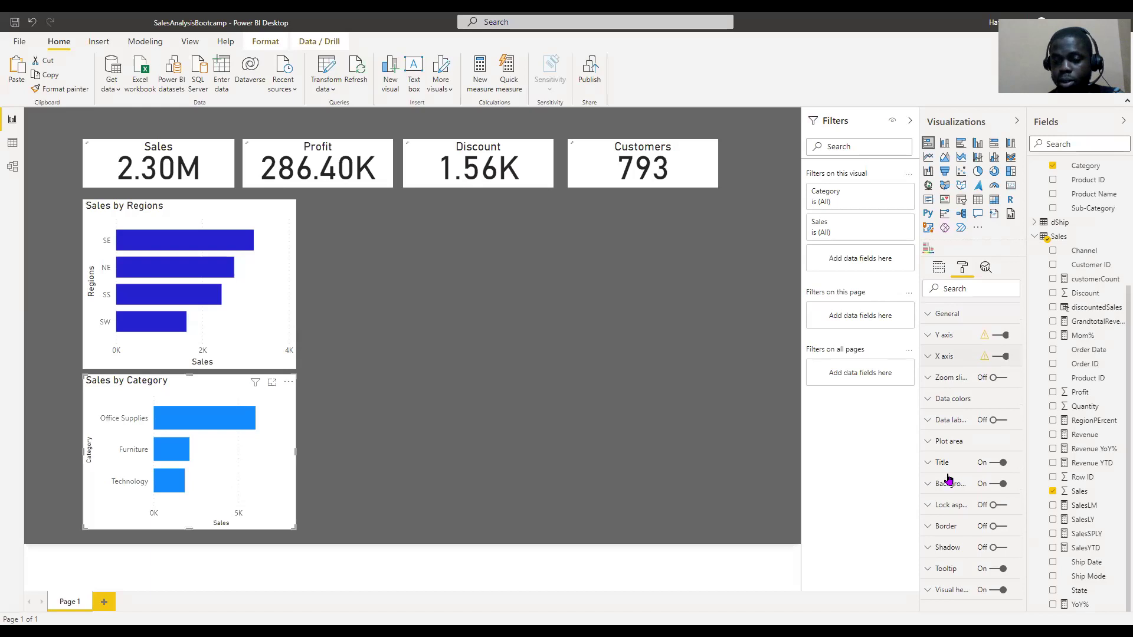
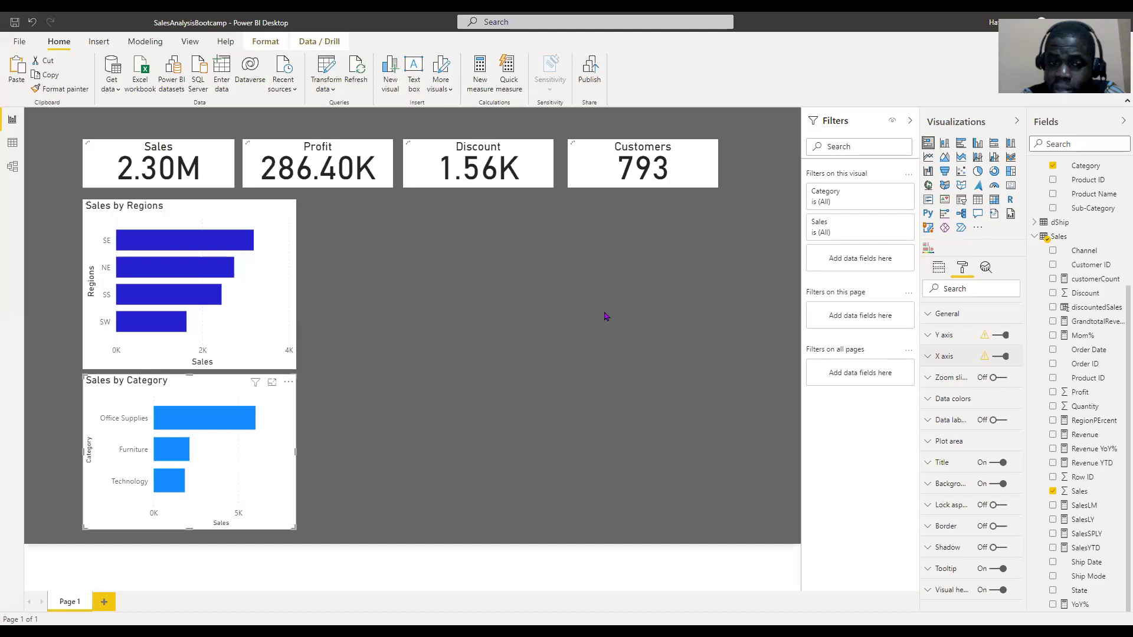
pyautogui.click(604, 316)
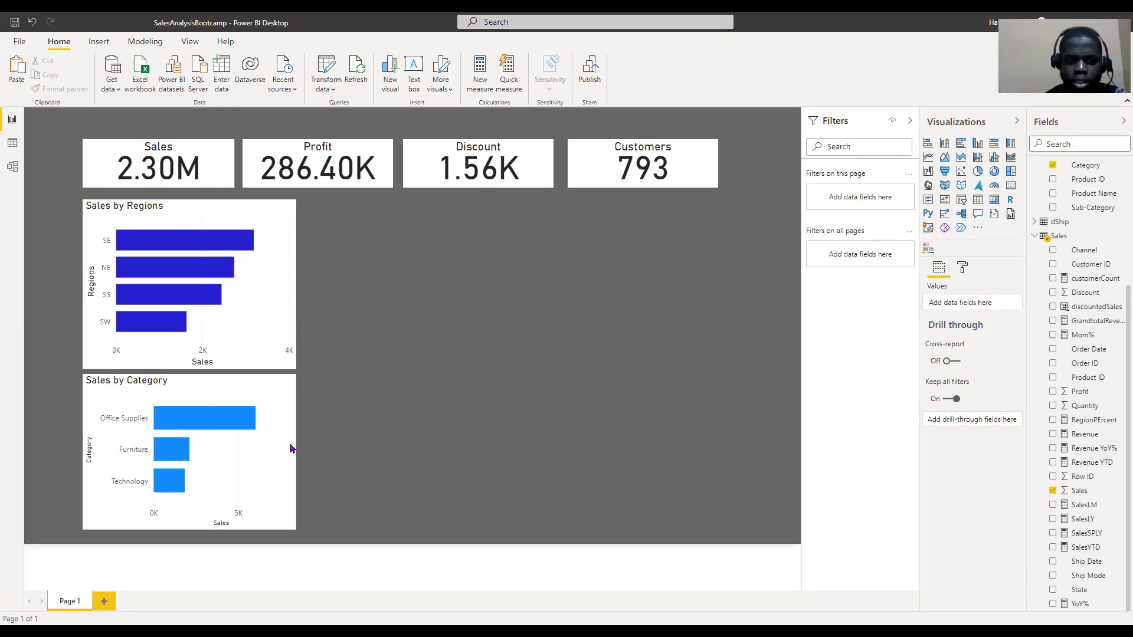
pyautogui.click(963, 269)
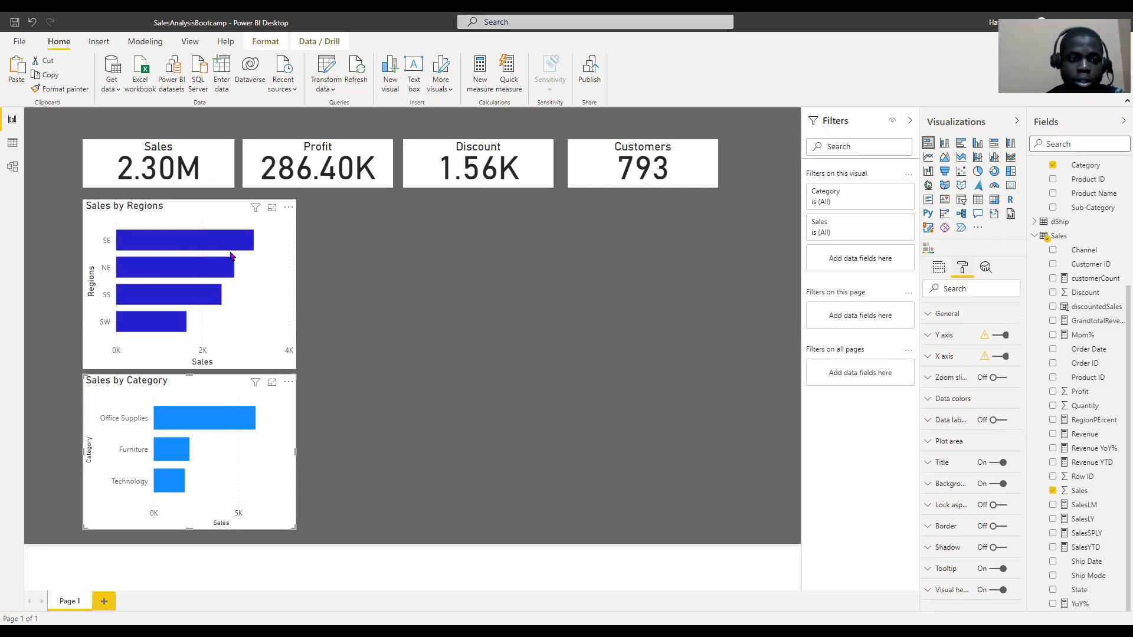
pyautogui.moveTo(230, 248)
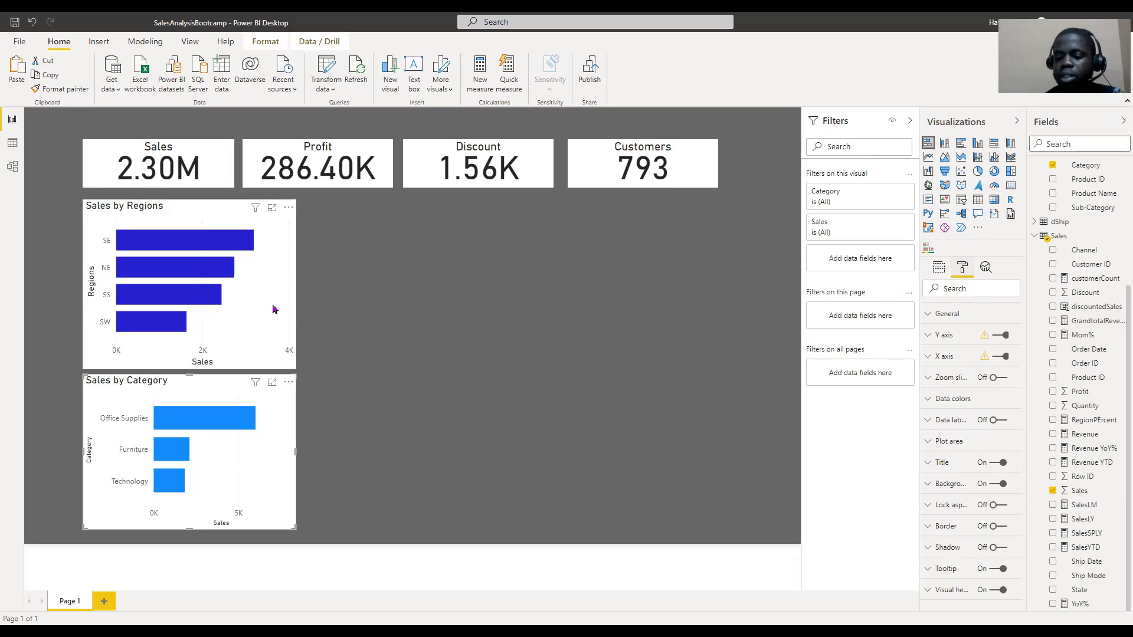
# Set the default summarization of the Sales column in the Sales table to Sum.
pyautogui.click(295, 320)
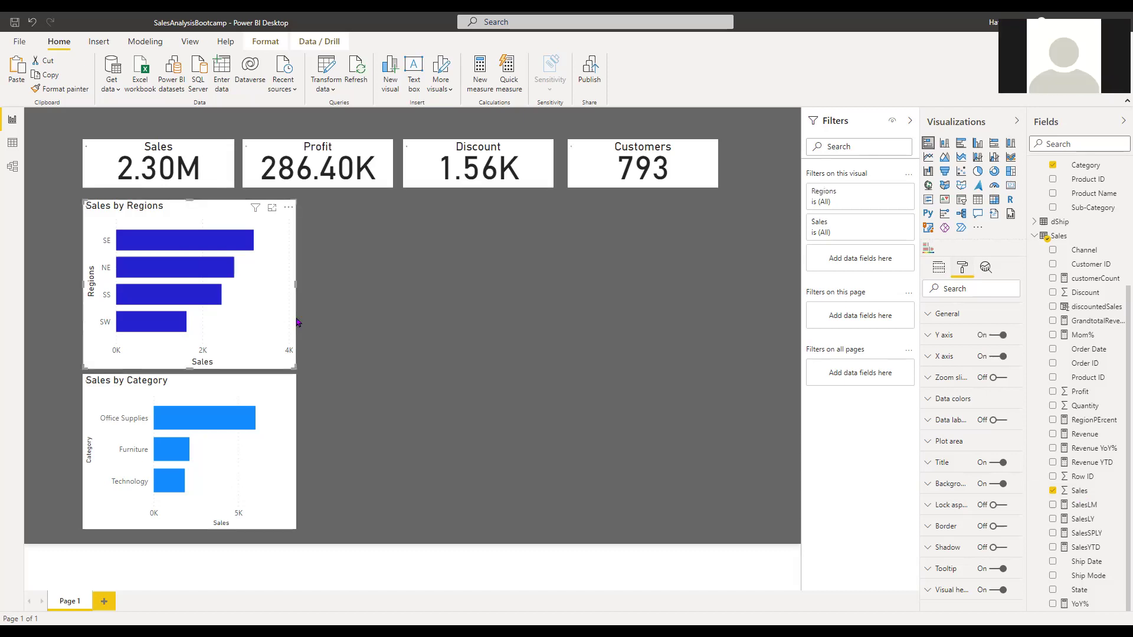
pyautogui.click(1082, 492)
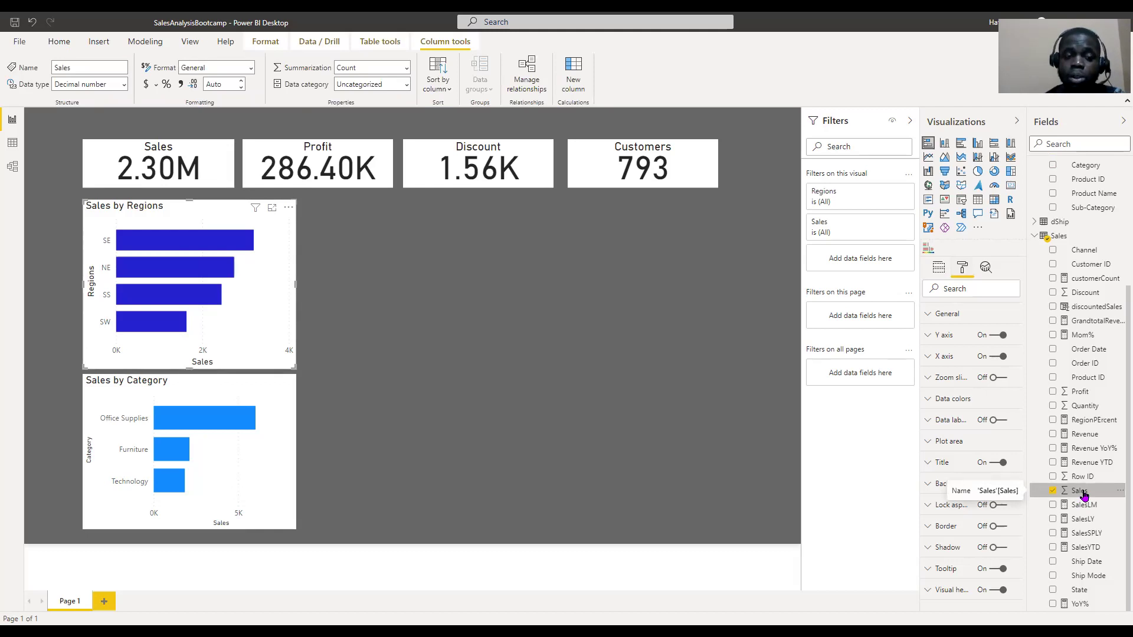
pyautogui.click(407, 70)
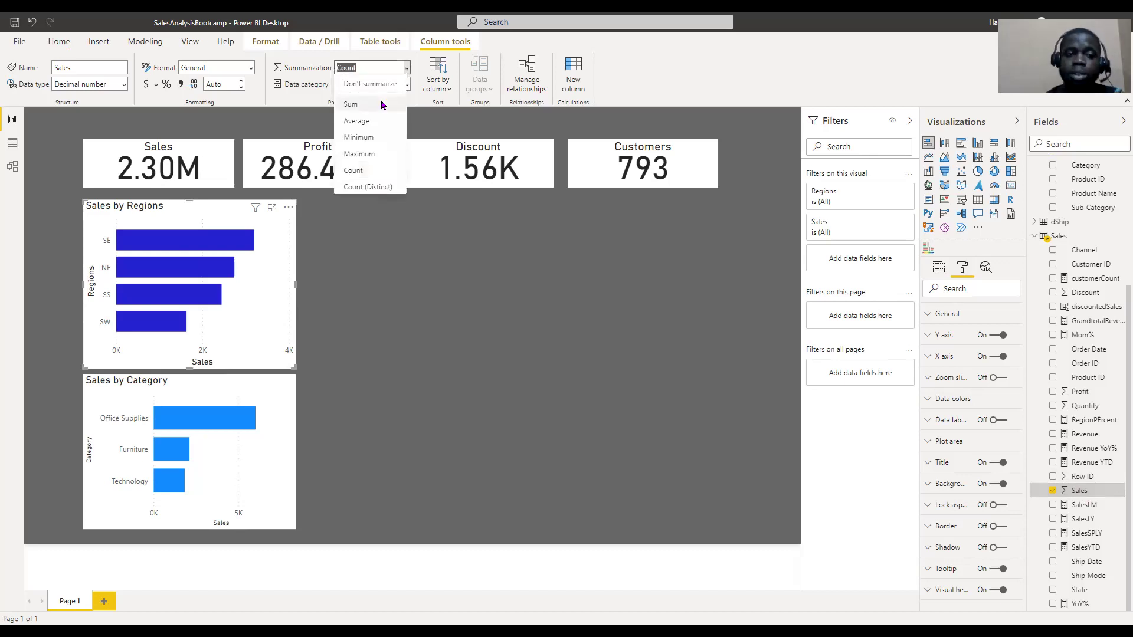
pyautogui.press('Escape')
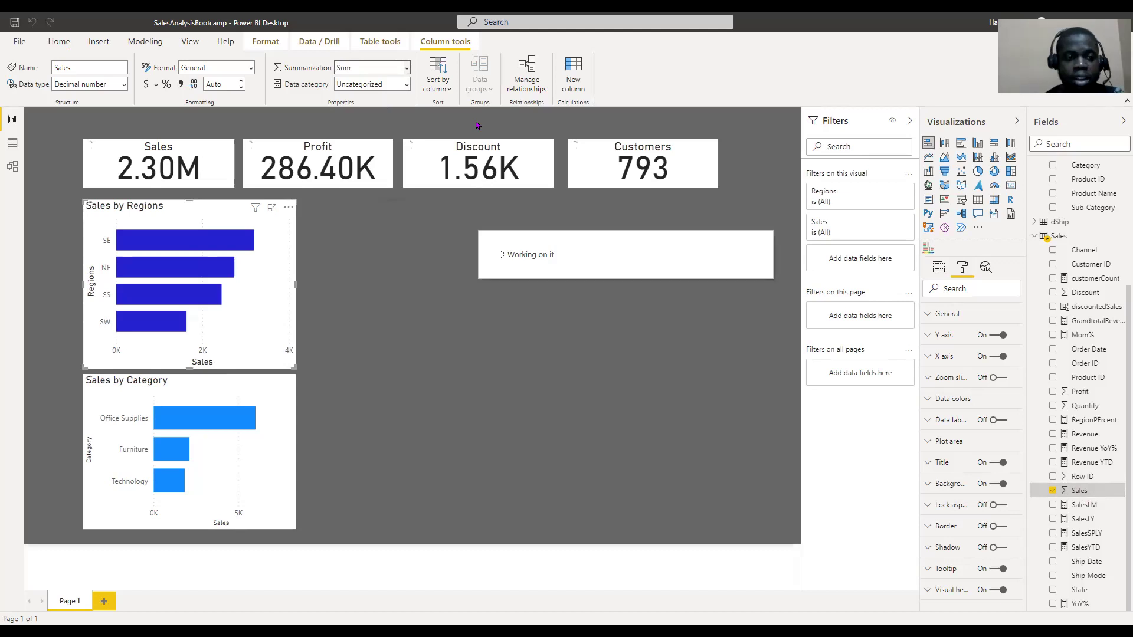
pyautogui.hotkey('alt', 'F4')
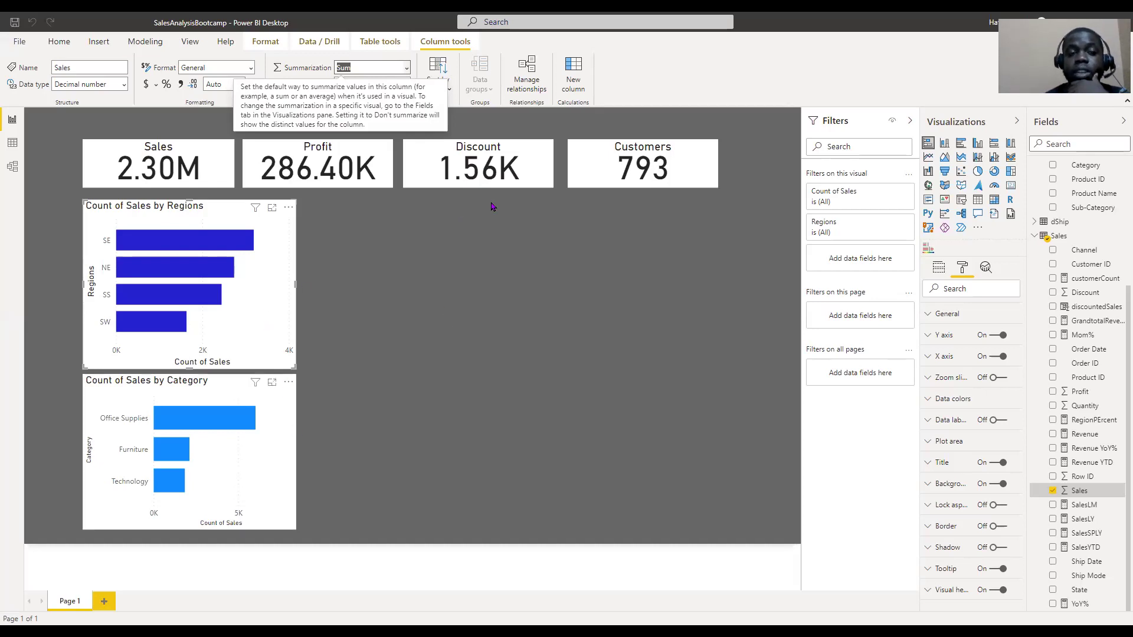
pyautogui.click(677, 77)
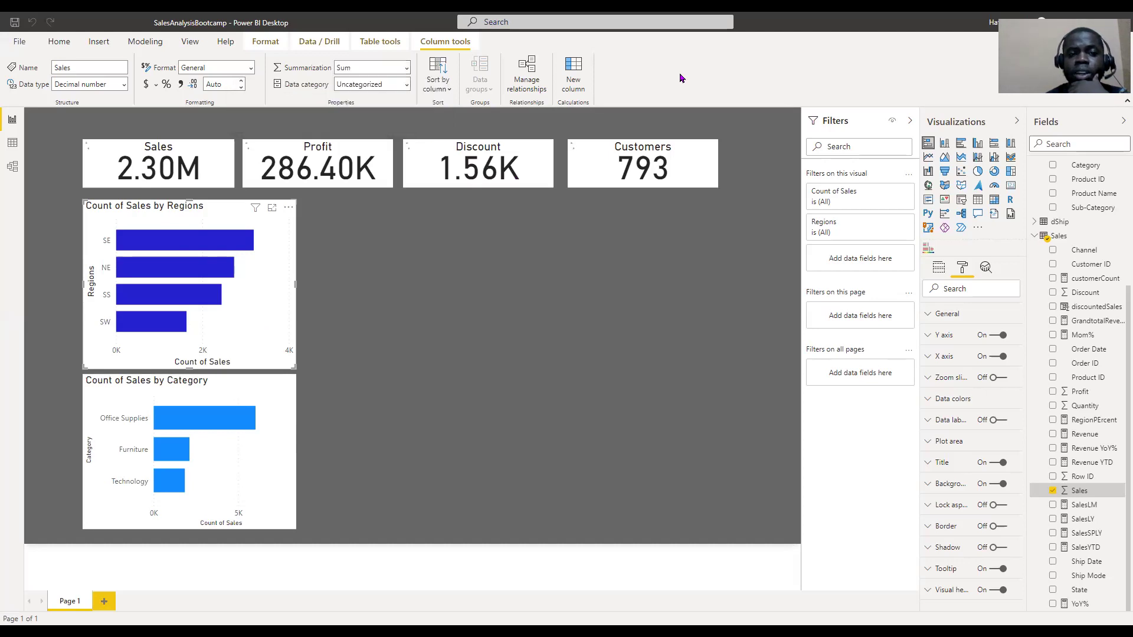